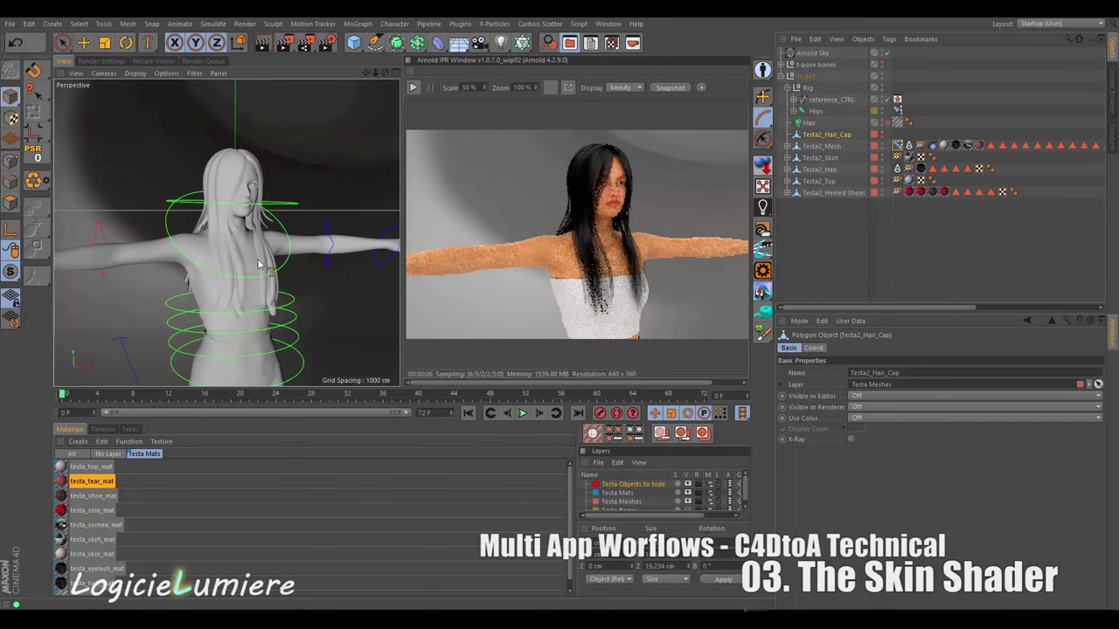
Open the testa_skin_mat material in the Arnold shader network editor and bring its standard and bump2d nodes into view
alt+drag(251, 275, 318, 238)
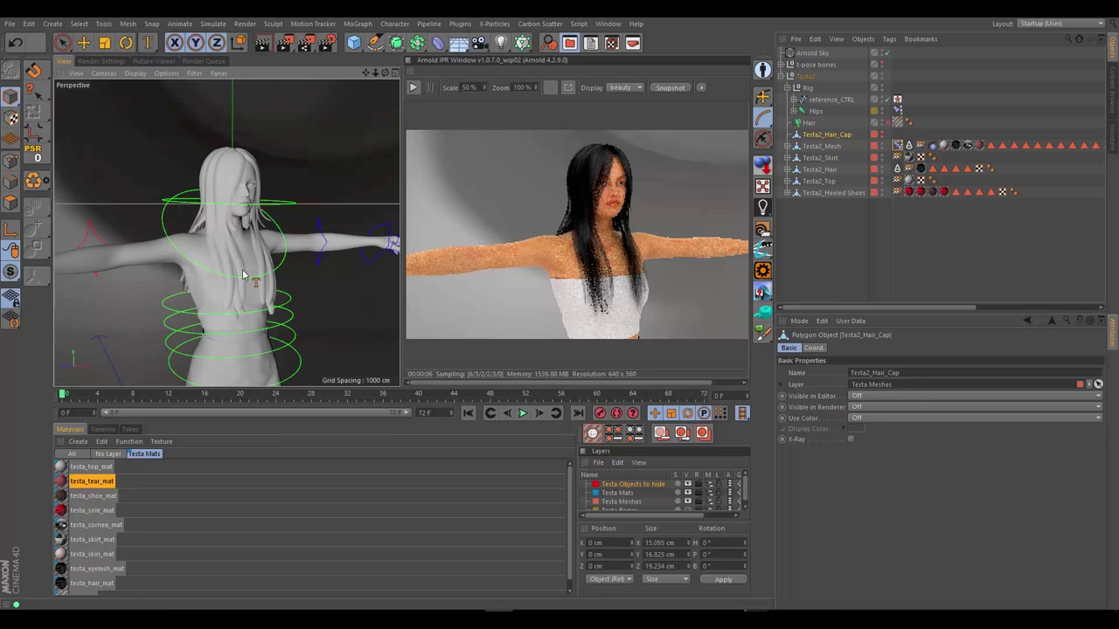
mouse_move(252, 278)
alt+mouse_down()
mouse_move(197, 273)
mouse_move(249, 267)
alt+mouse_up()
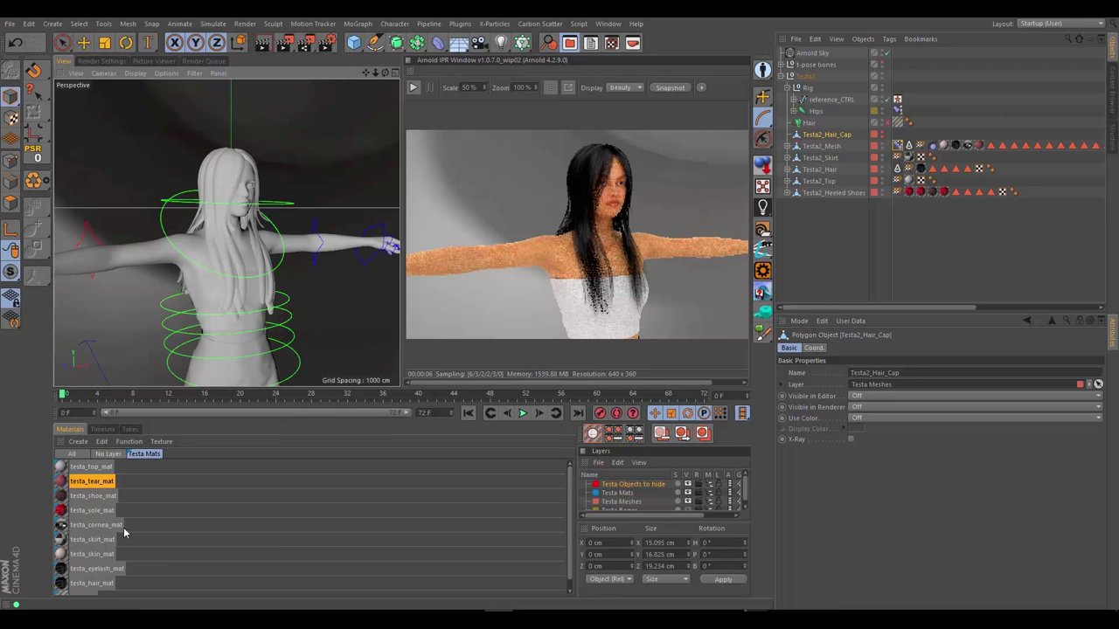
scroll(124, 533, down, 1)
click(91, 544)
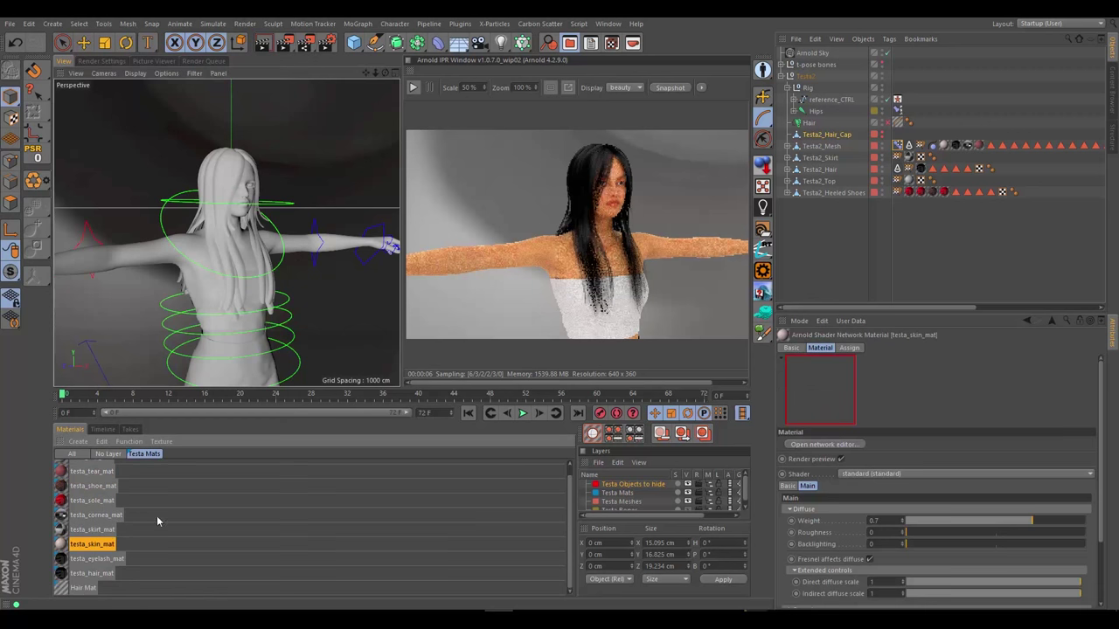
click(837, 446)
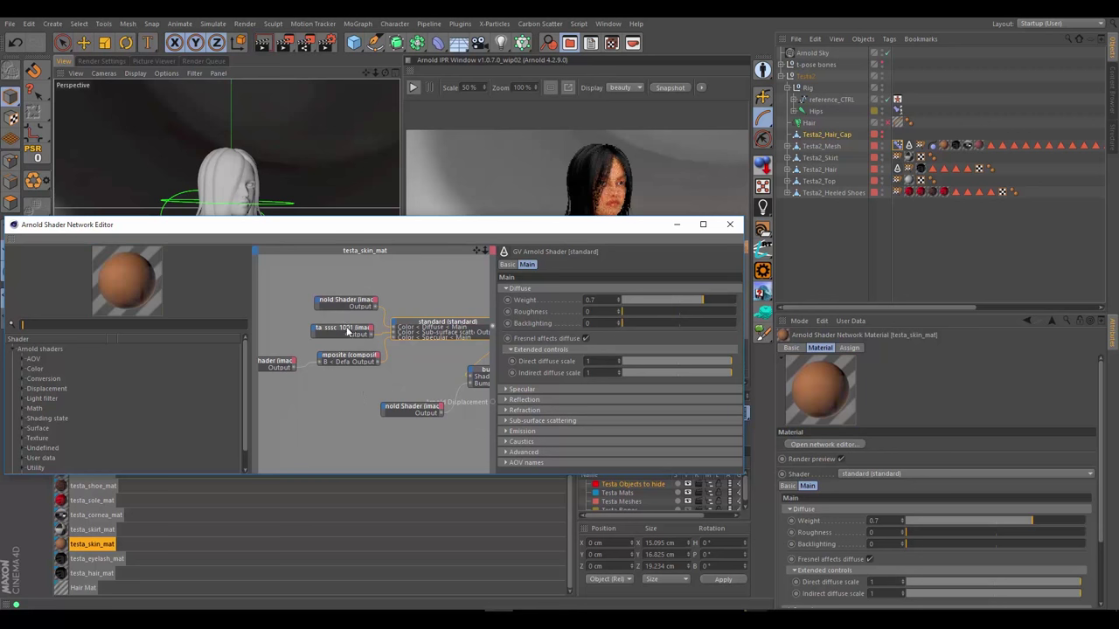
drag(369, 230, 483, 286)
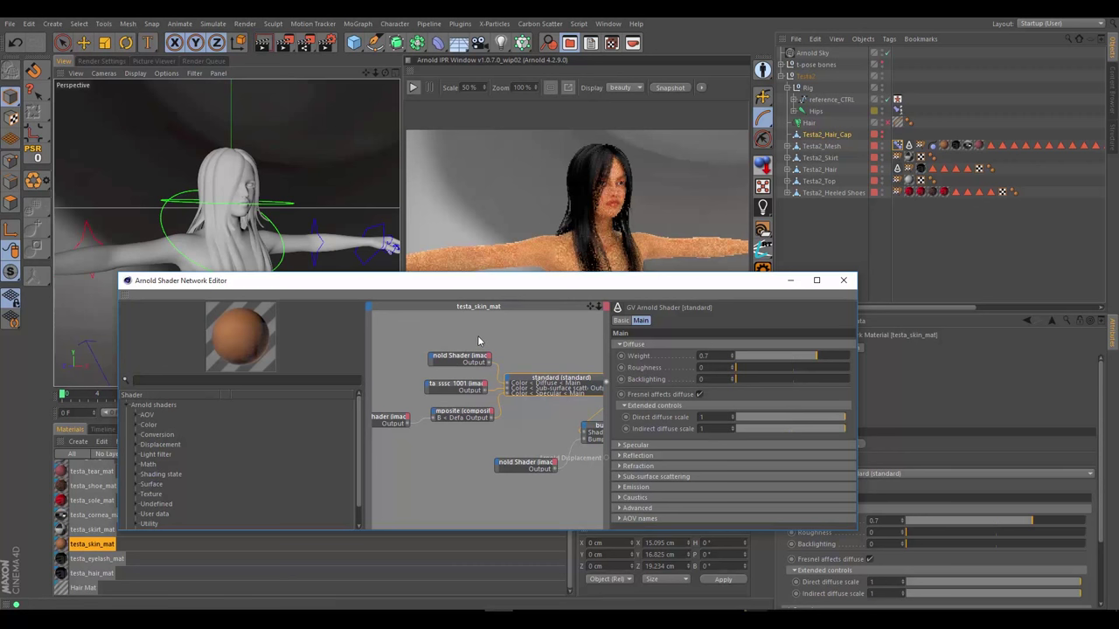
middle_drag(541, 365, 453, 346)
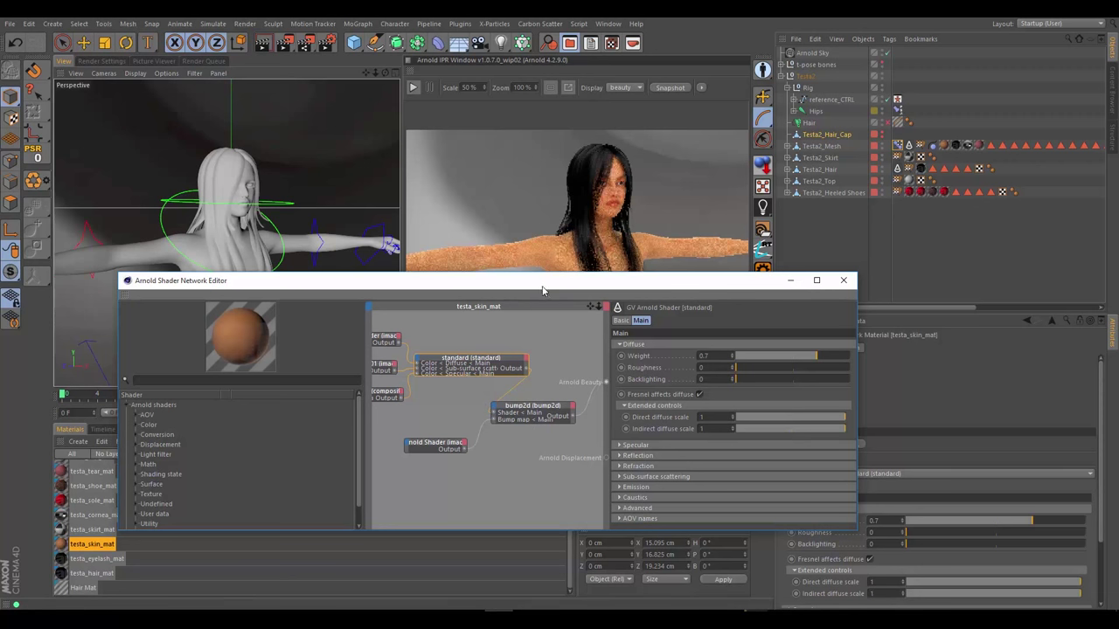
Search the shader list for "skin", add a skin shader to the network and connect its output to Arnold Beauty
scroll(537, 449, down, 2)
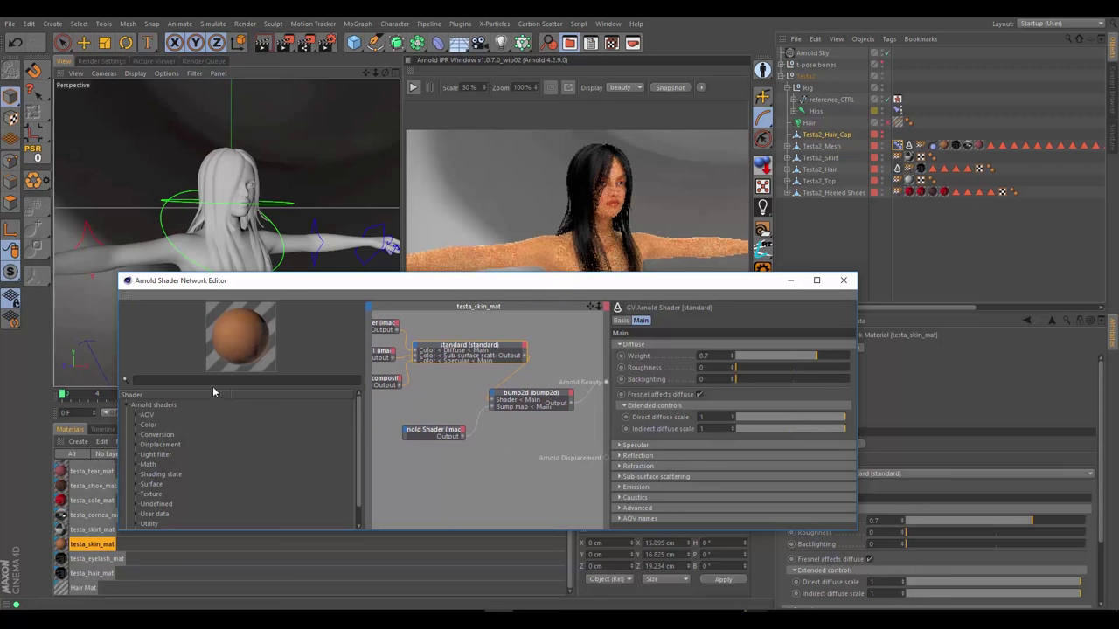
text(s)
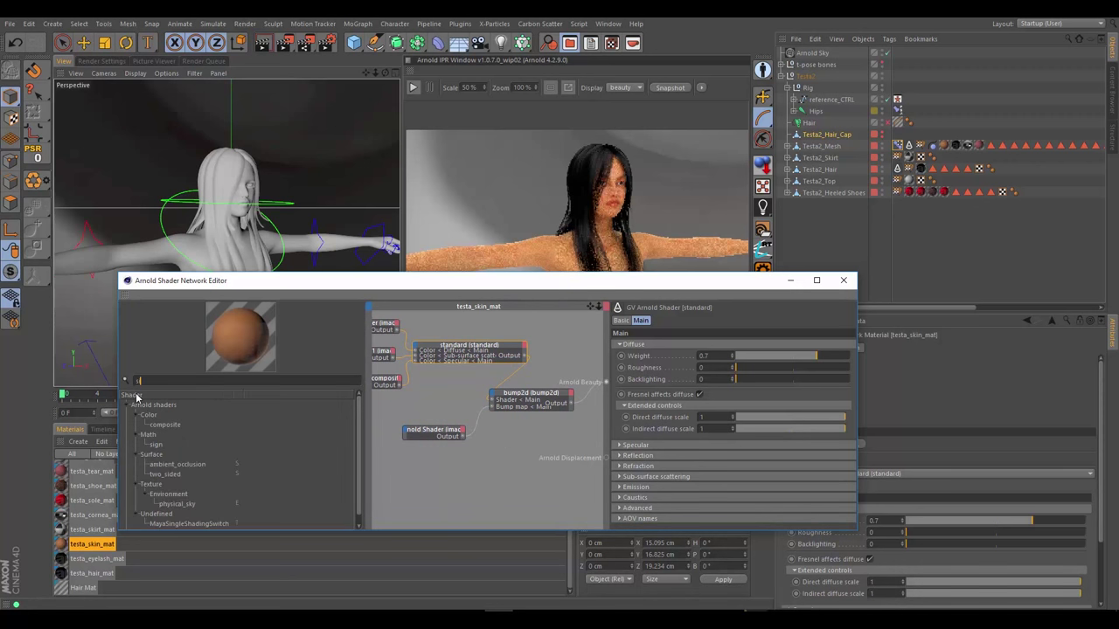
text(kin)
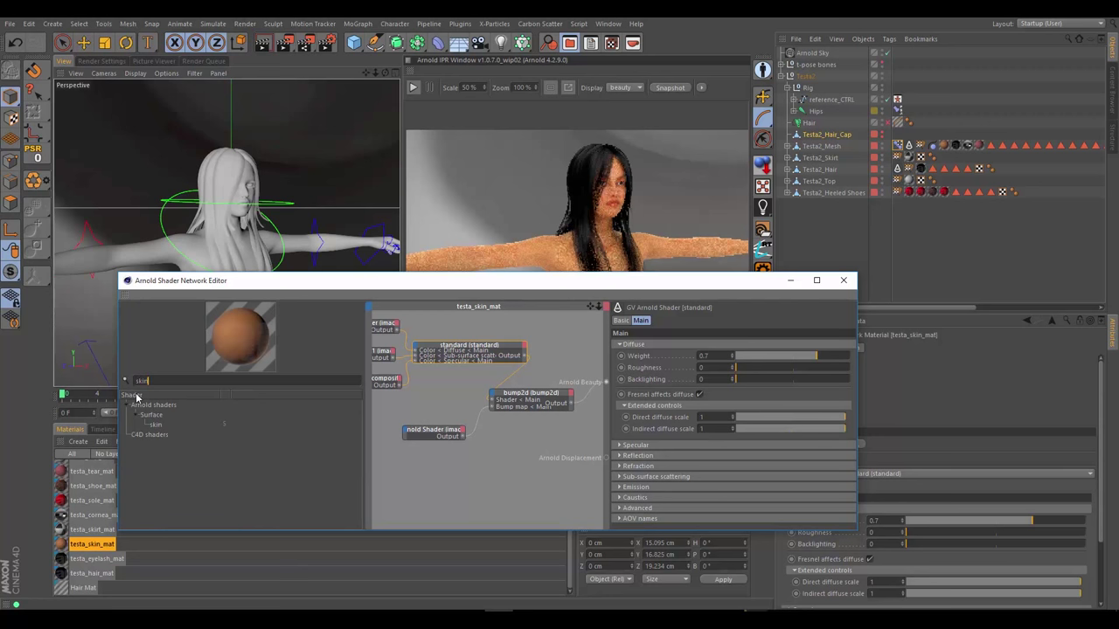
drag(285, 441, 492, 475)
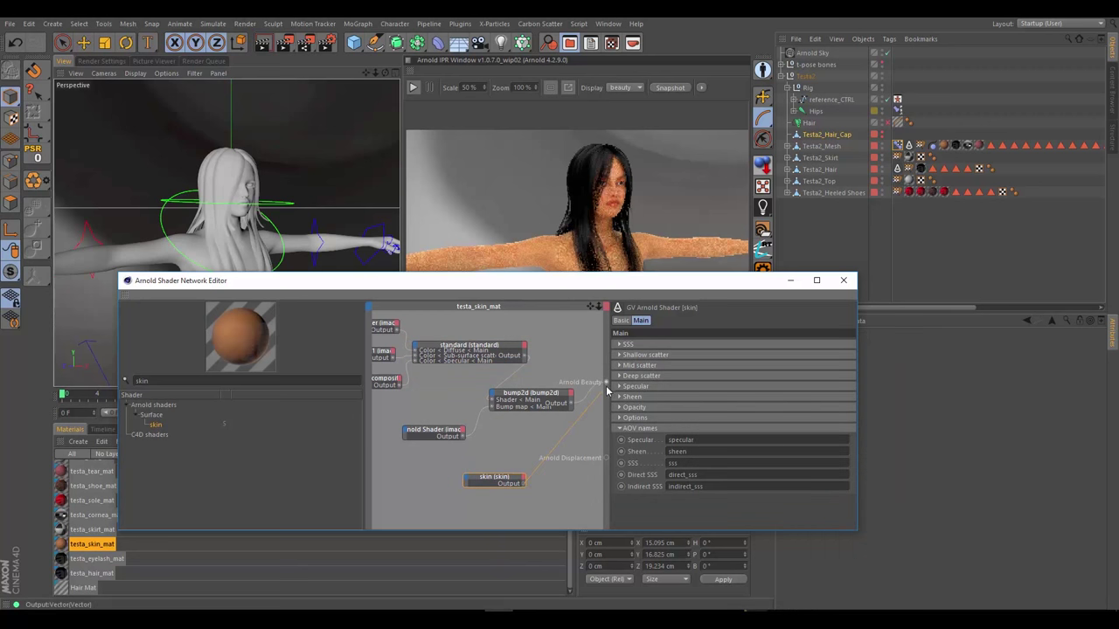
drag(608, 385, 607, 383)
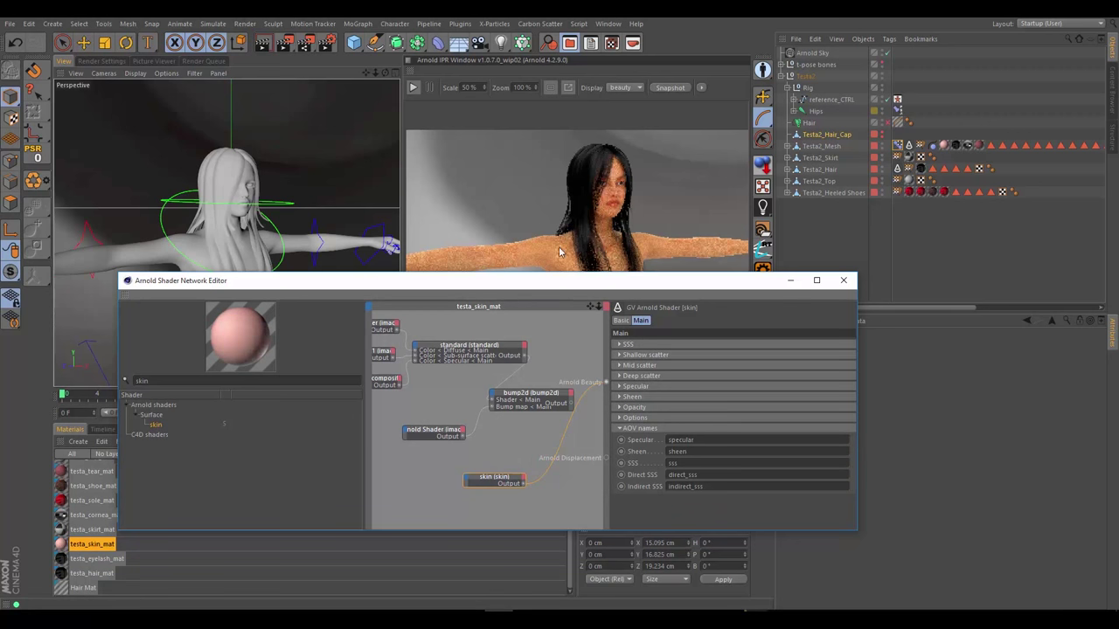
Start the Arnold IPR render of the character and reposition the skin node in the network
drag(550, 286, 613, 325)
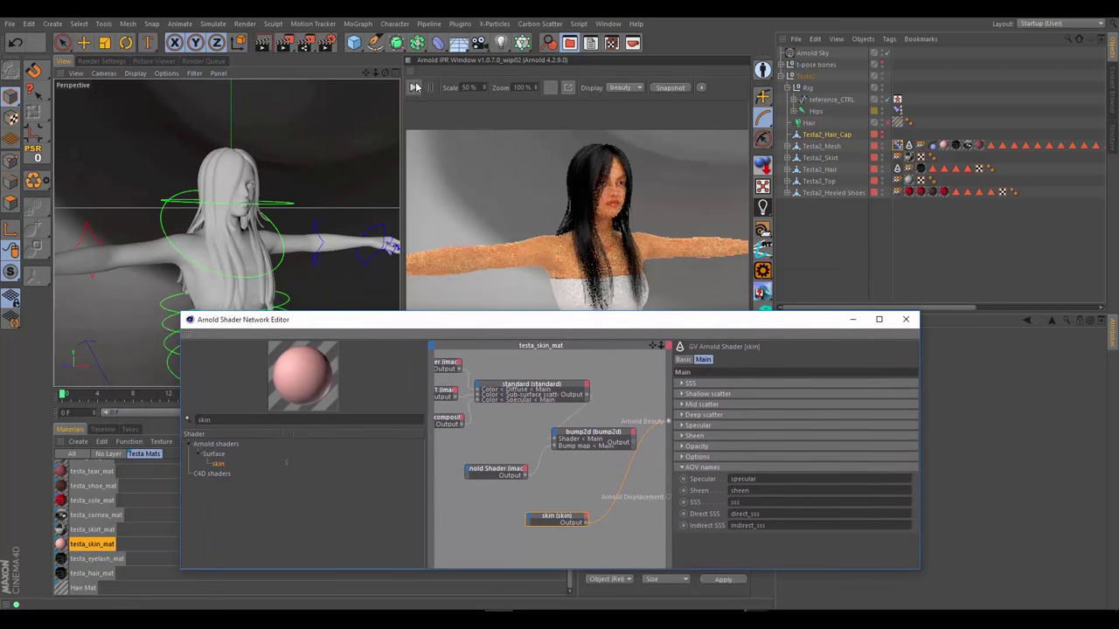
click(504, 239)
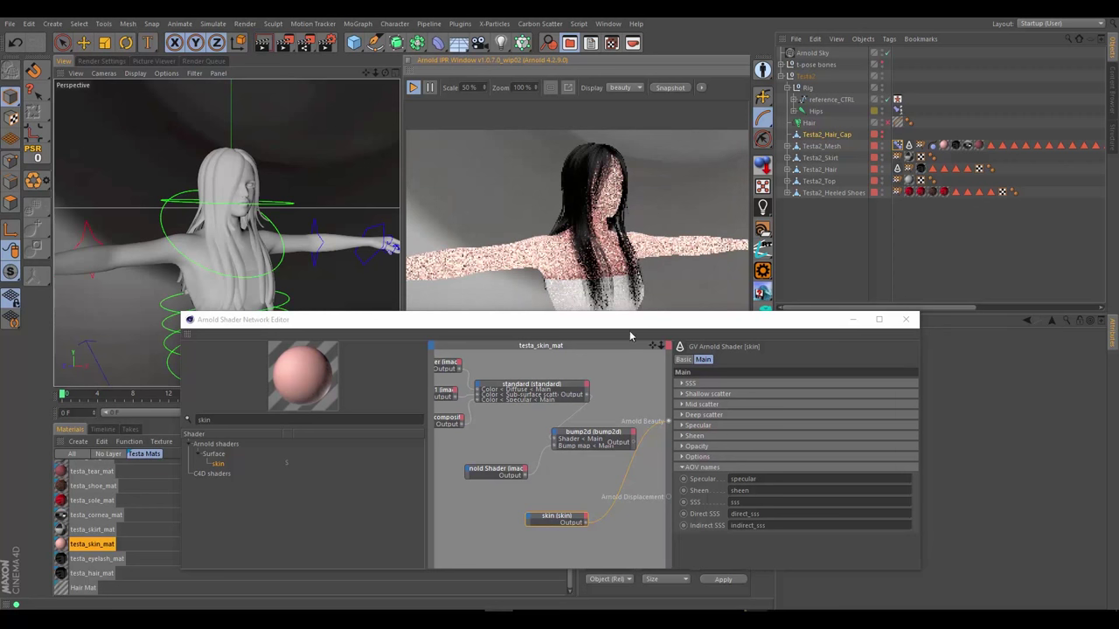
click(551, 518)
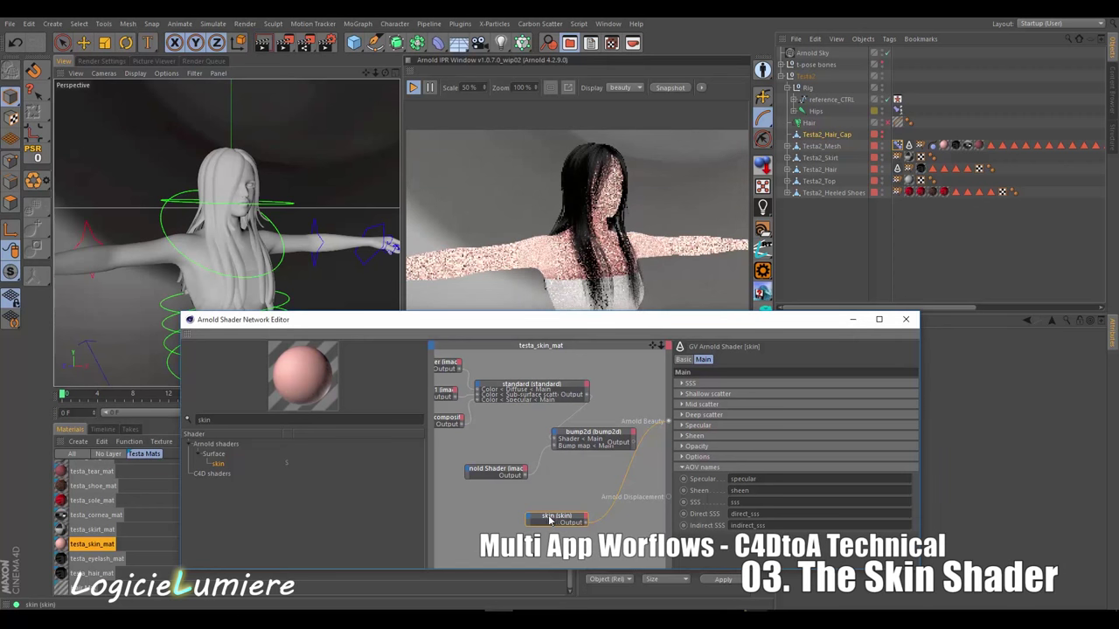
drag(551, 518, 531, 516)
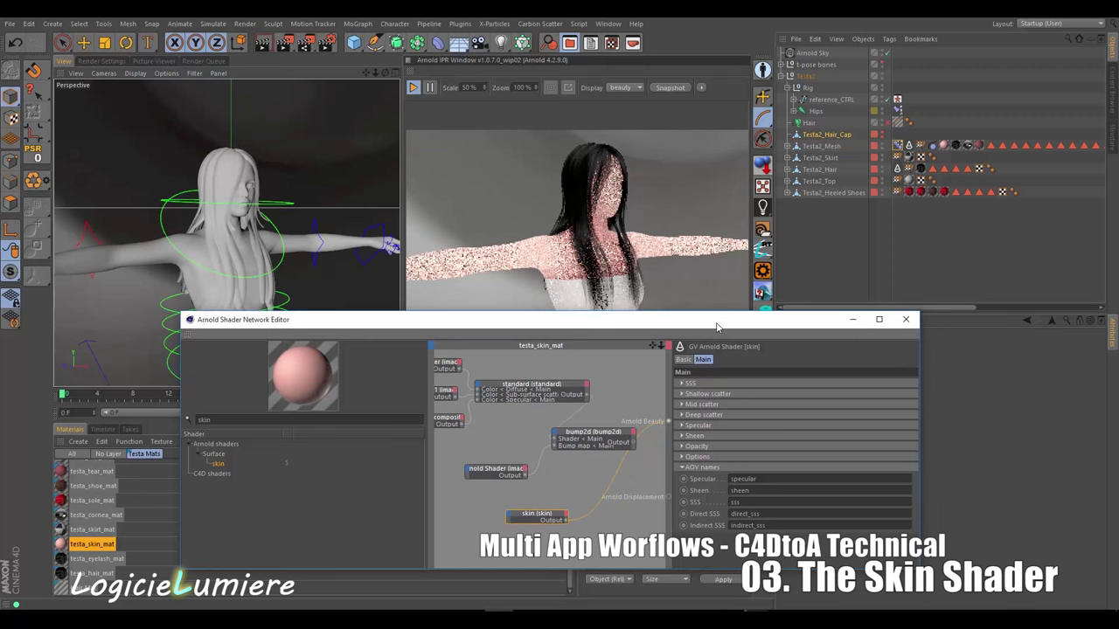
drag(714, 322, 723, 294)
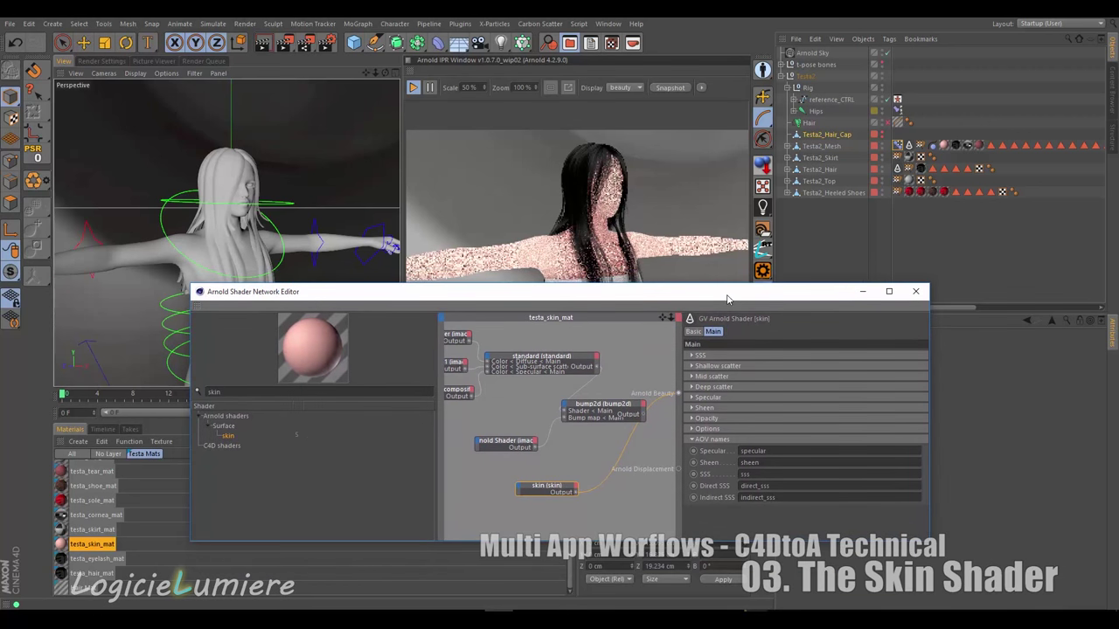
Set the skin shader's SSS weight to 1 and expand its Shallow scatter, Mid scatter and Deep scatter settings
click(692, 355)
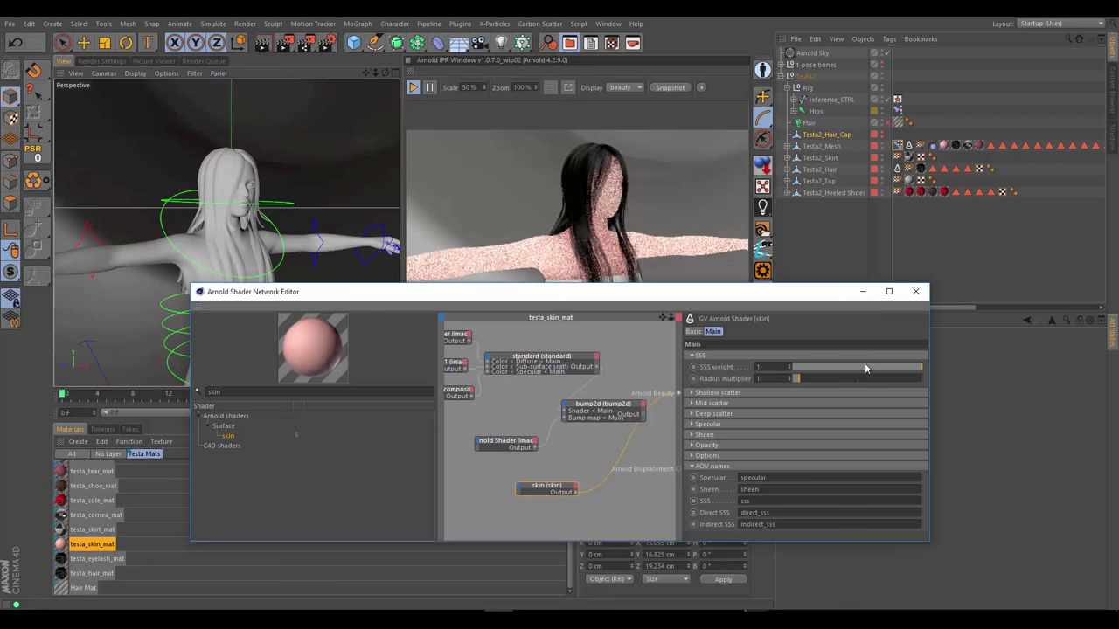
drag(864, 363, 951, 367)
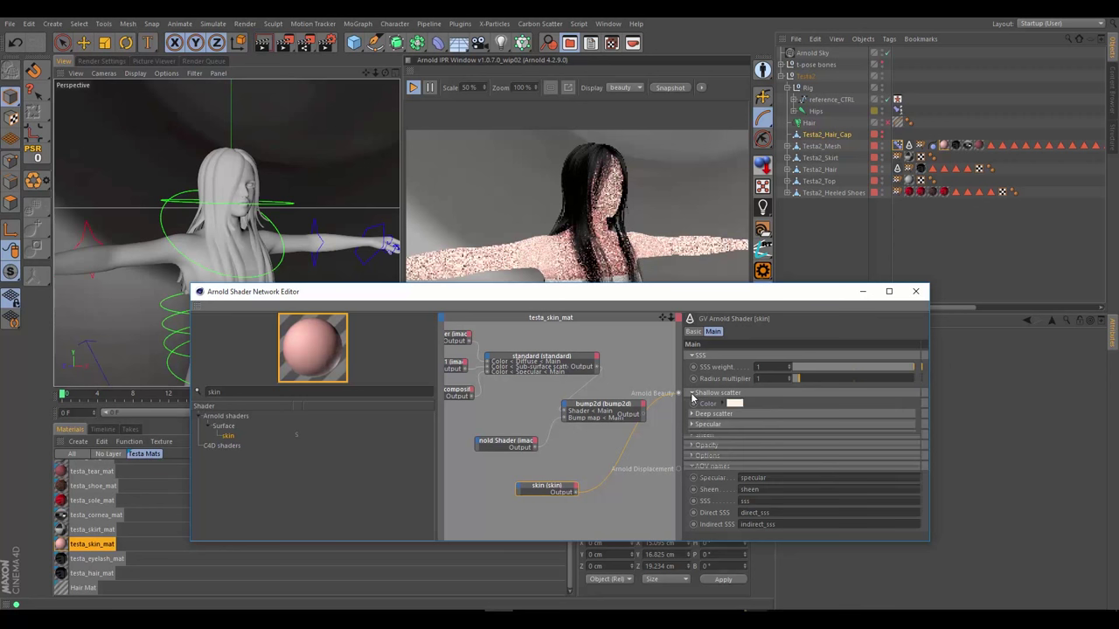
click(691, 394)
click(692, 440)
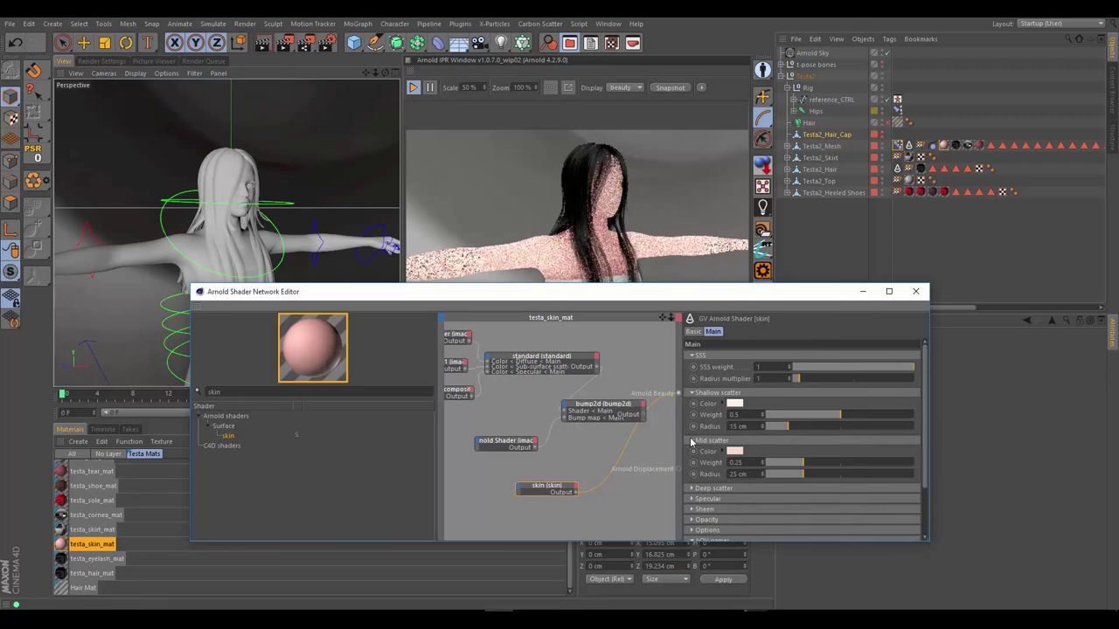
click(691, 489)
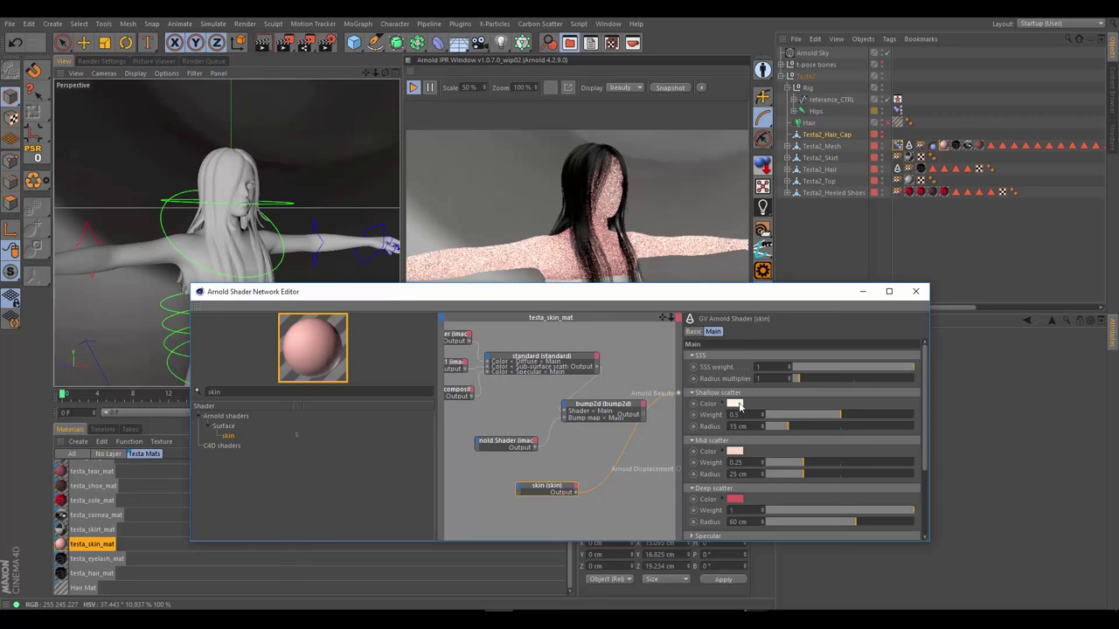
drag(633, 302, 633, 303)
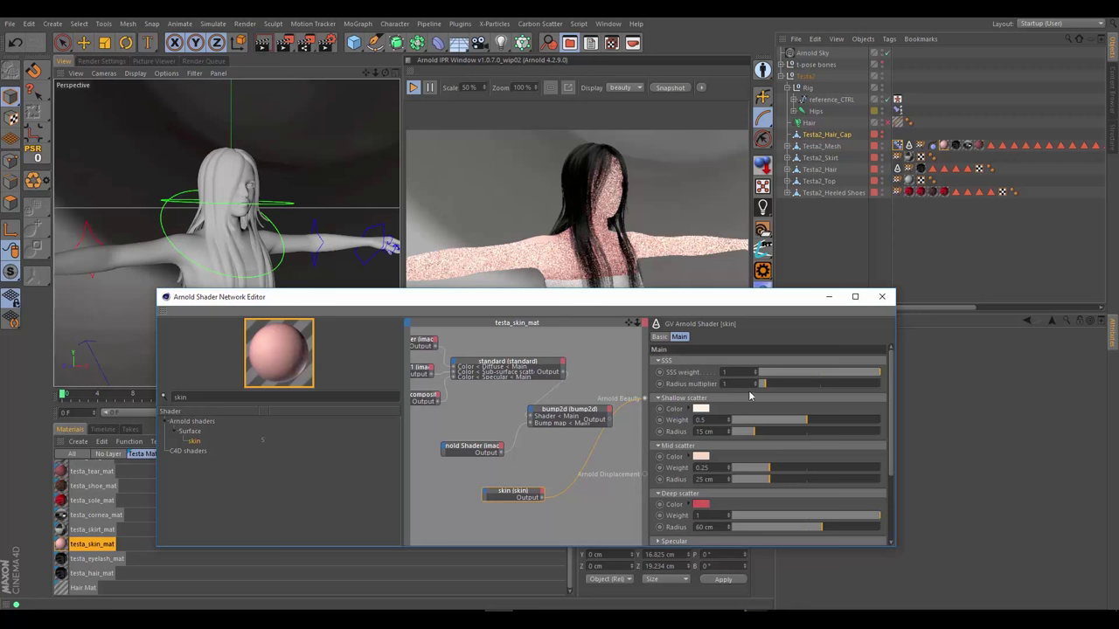
mouse_move(704, 409)
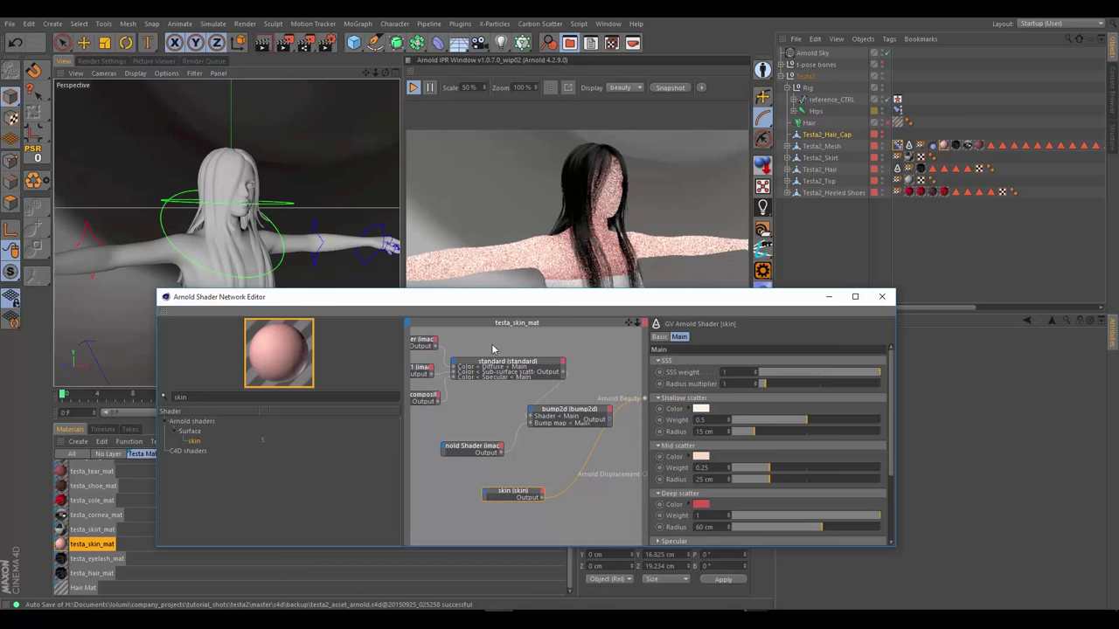
Connect the testa_diff image shader's output to the skin shader's Mid scatter color and place the image node beside the skin node
key(h)
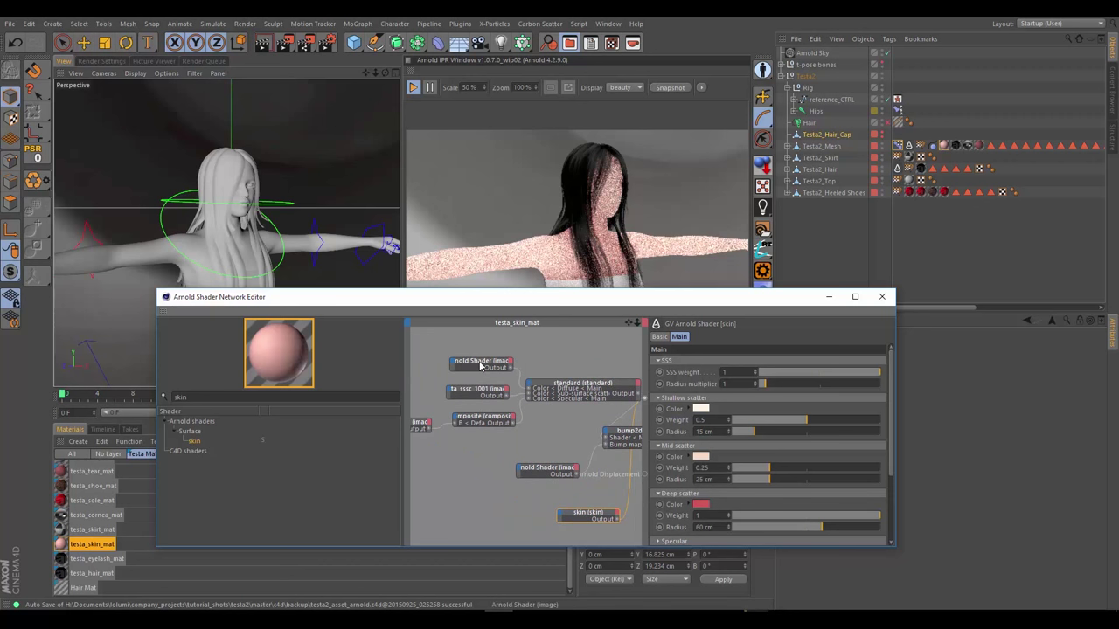
drag(480, 366, 466, 361)
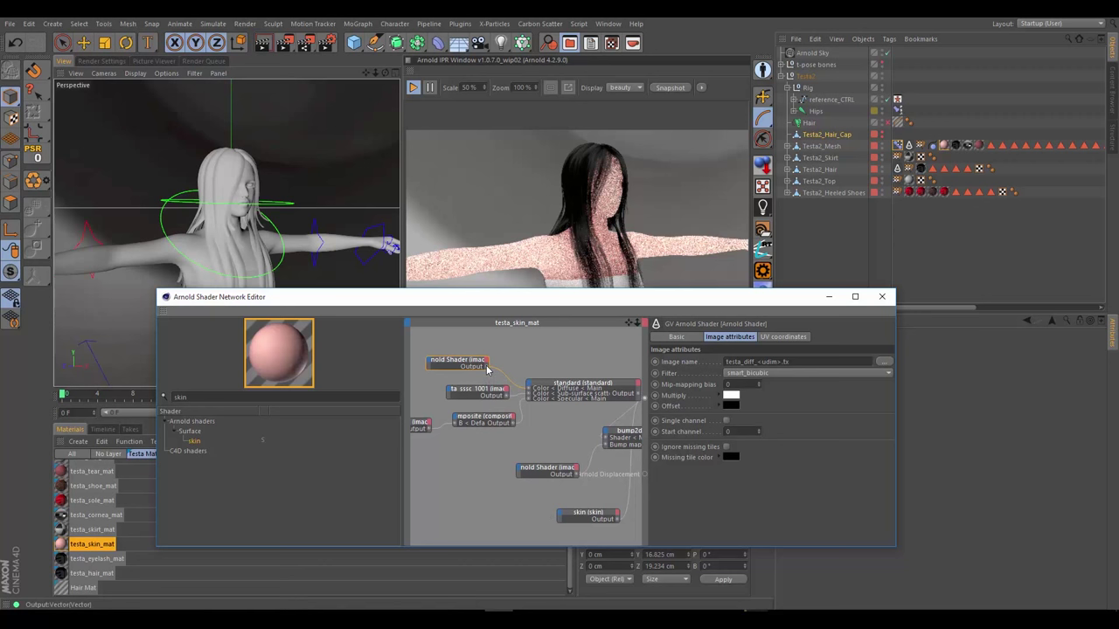
drag(525, 448, 572, 521)
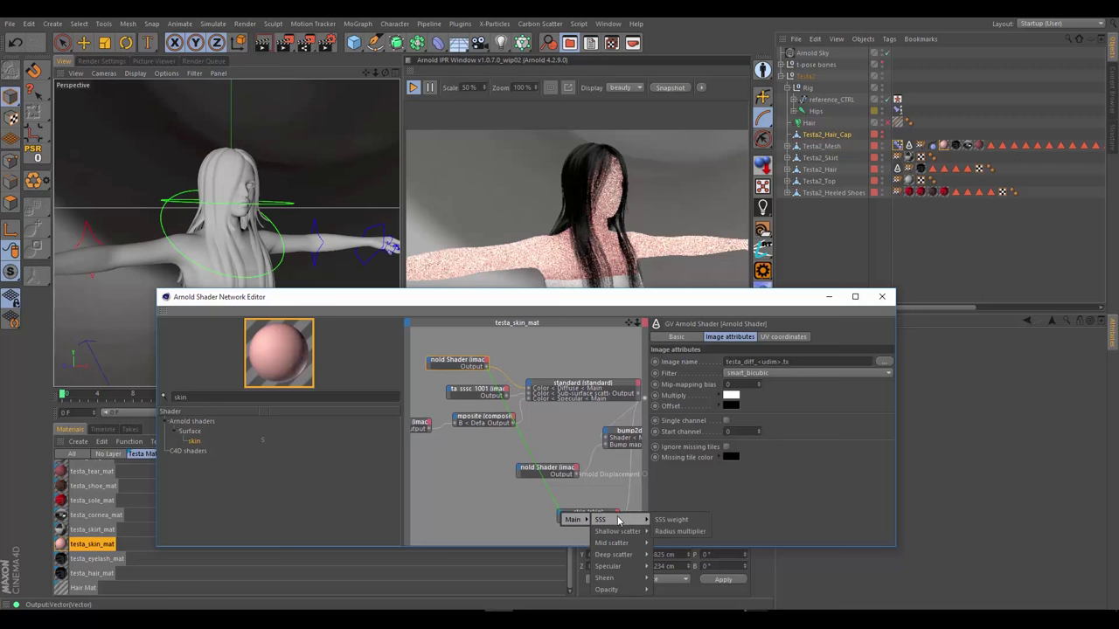
mouse_move(617, 543)
click(662, 543)
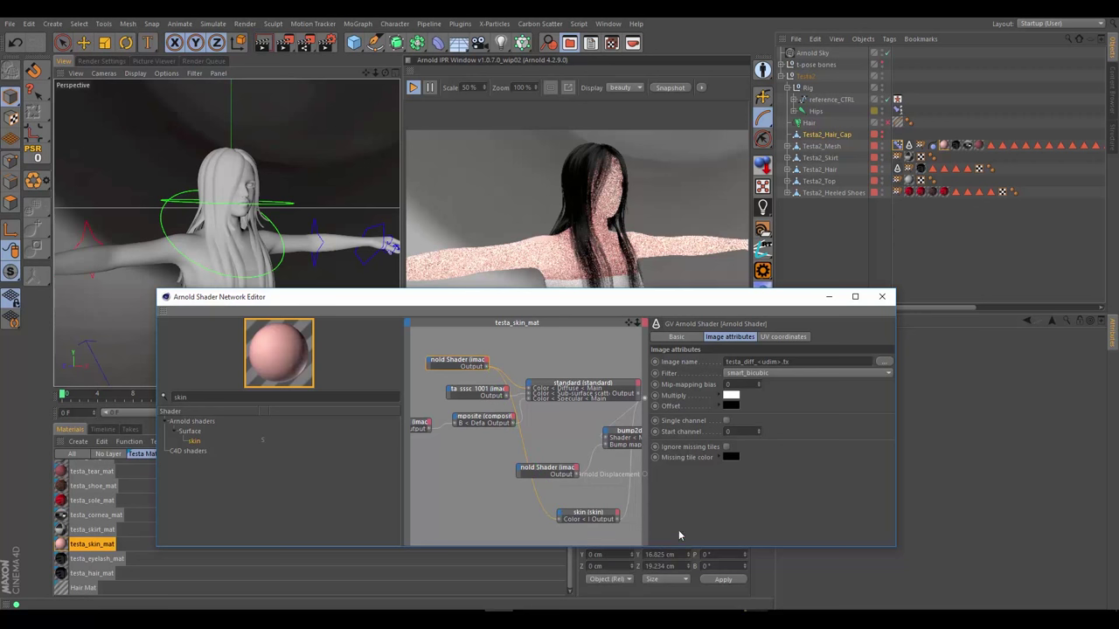
drag(459, 365, 459, 460)
middle_drag(560, 496, 548, 481)
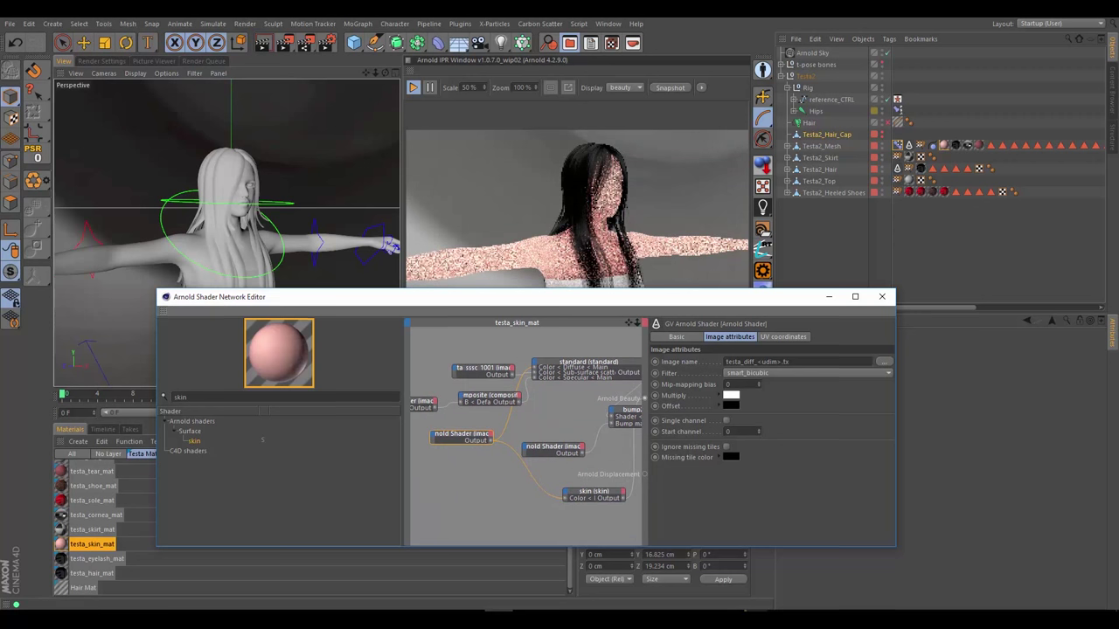
Set the skin shader's scatter radii to 1.5 cm for shallow, 2.5 cm for mid and 6 cm for deep
click(571, 494)
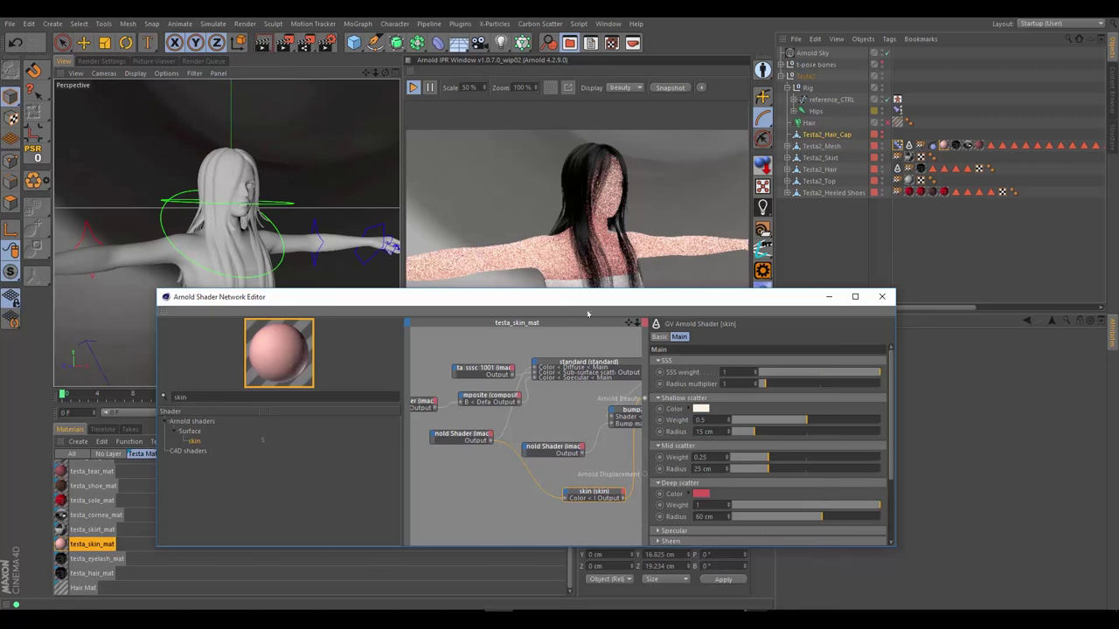
drag(552, 305, 519, 303)
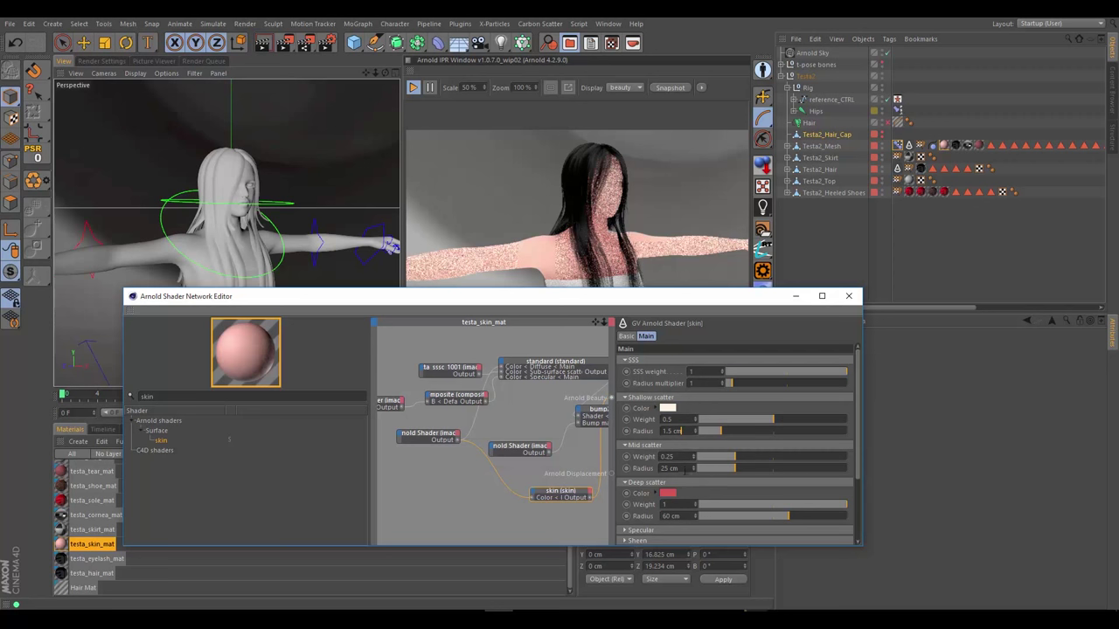
key(Return)
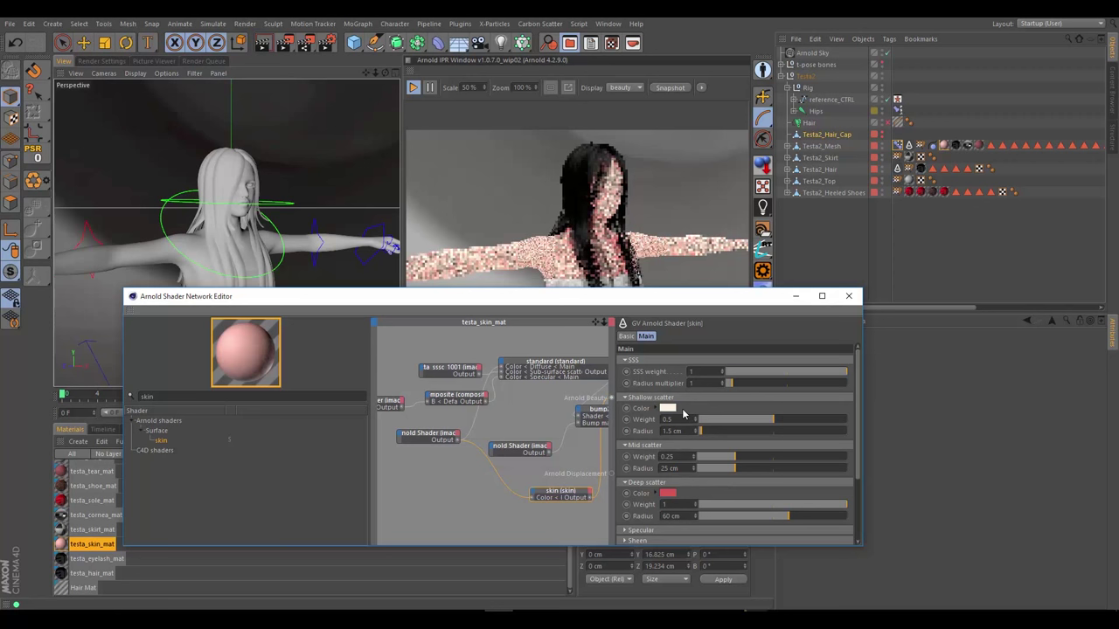
key(Tab)
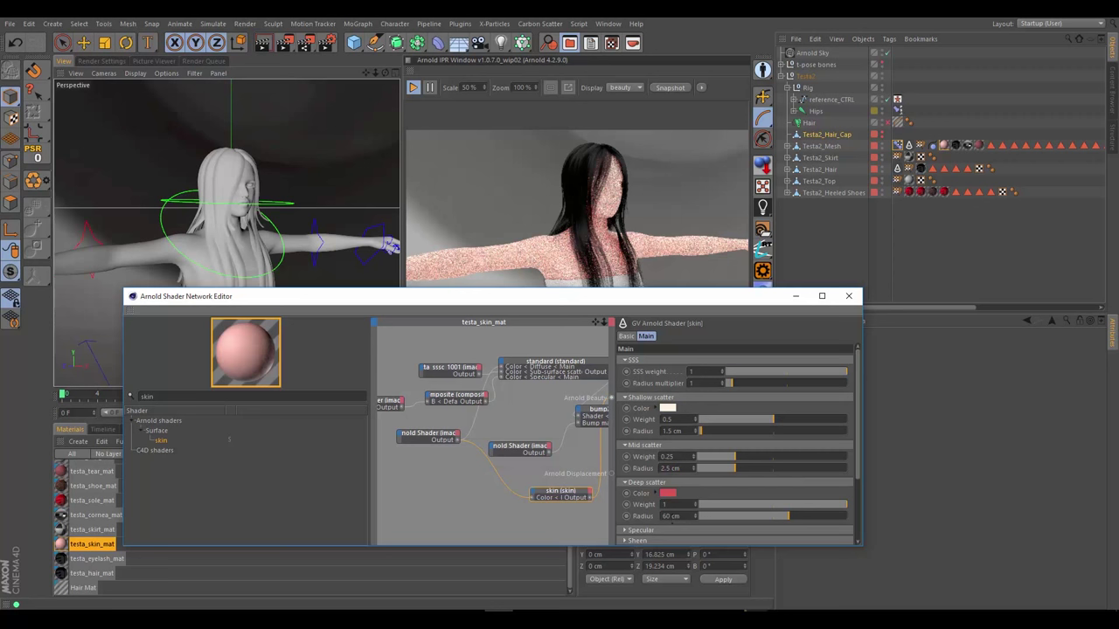
click(707, 516)
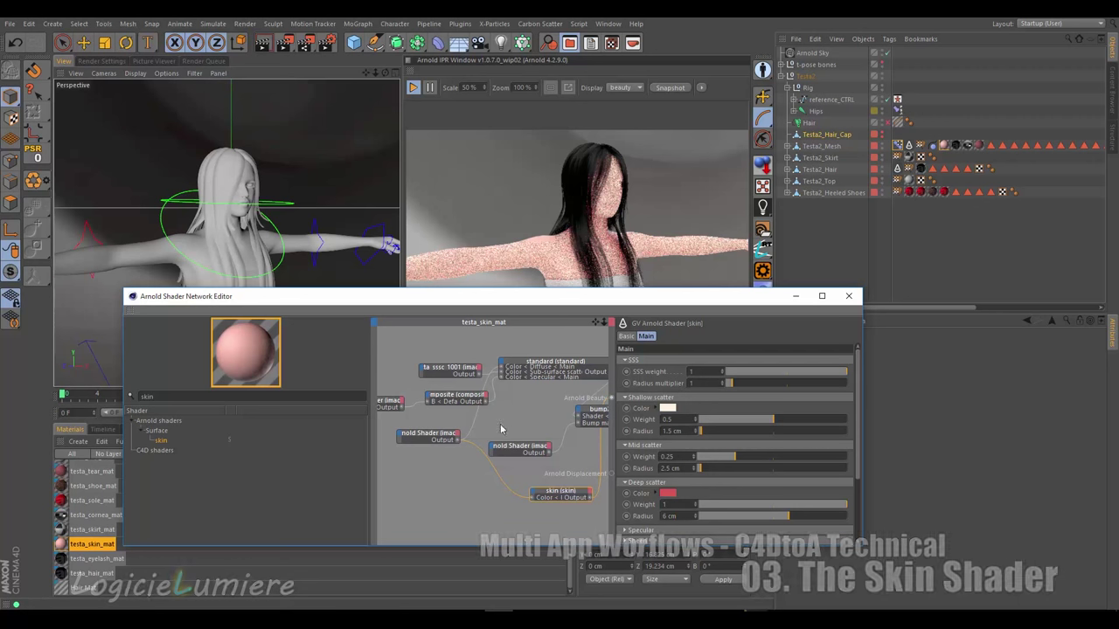
Examine the standard shader's sub-surface scattering weight and radius, and return to the skin shader's settings
click(537, 373)
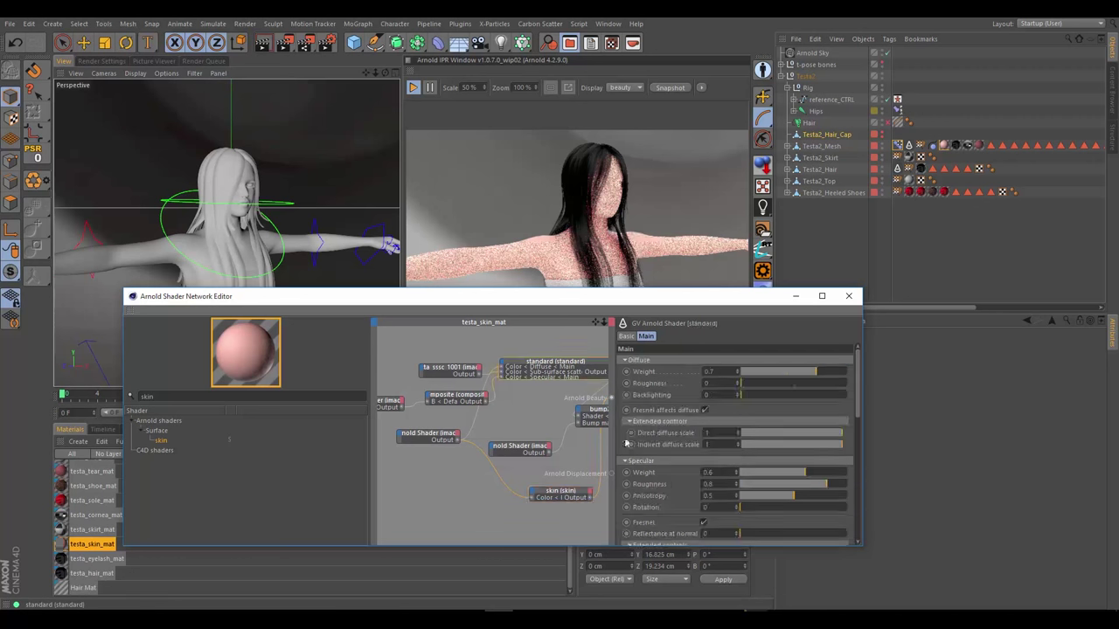
scroll(652, 437, down, 5)
scroll(658, 471, down, 6)
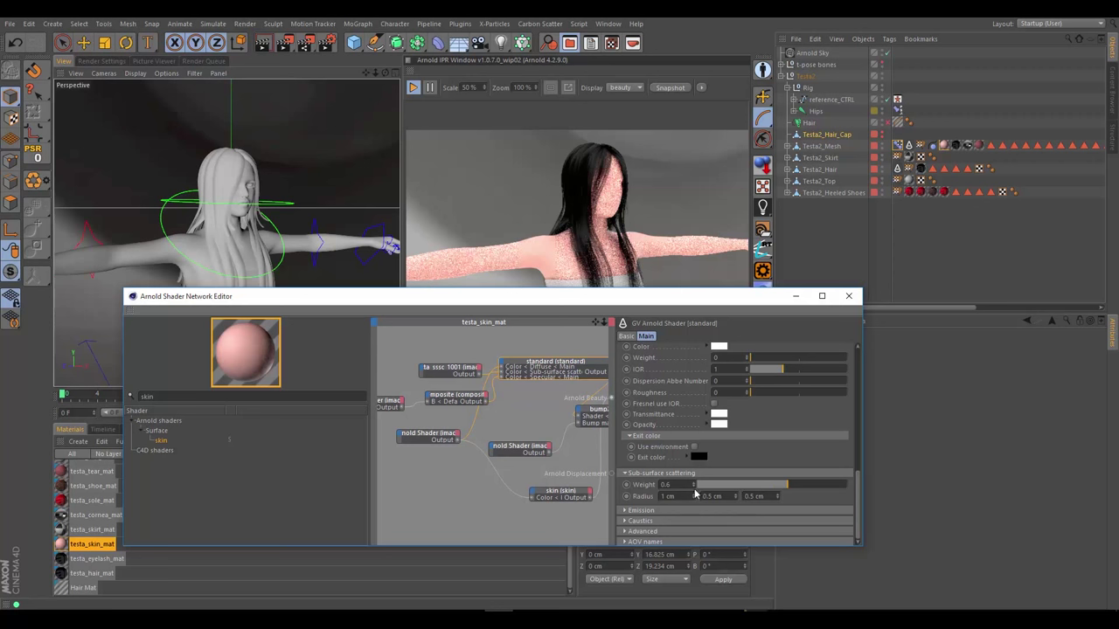
click(555, 494)
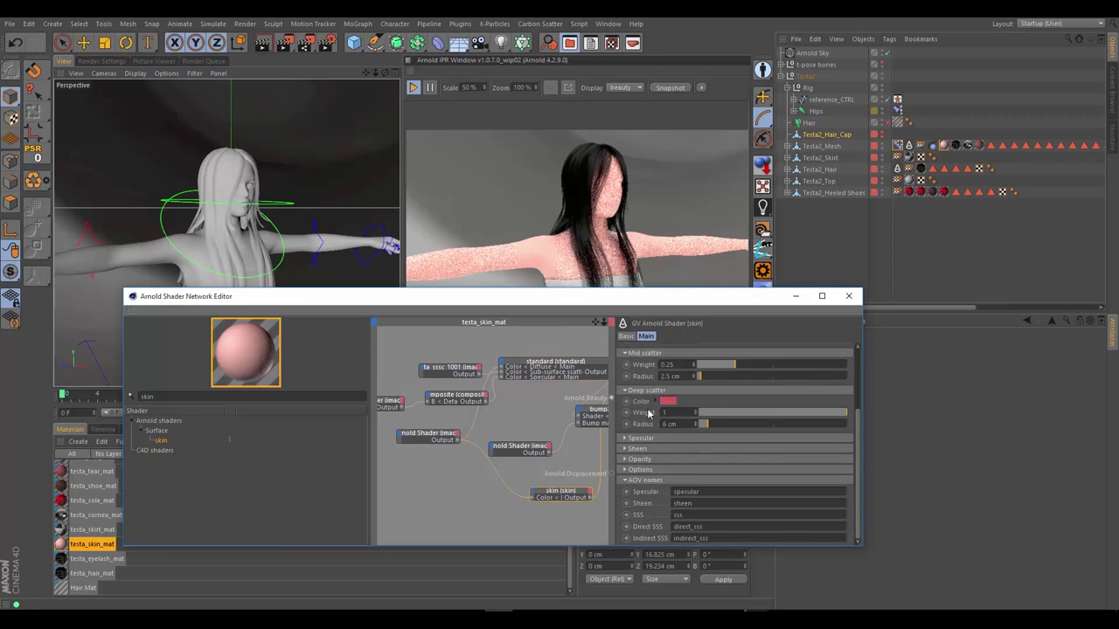
scroll(648, 415, up, 2)
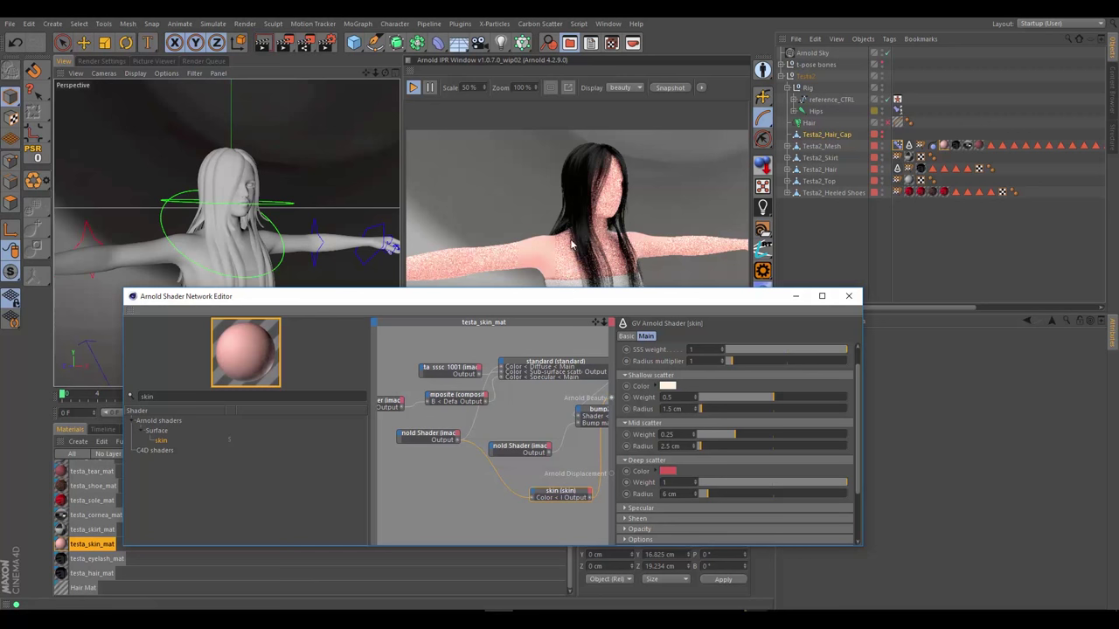
alt+drag(350, 245, 227, 240)
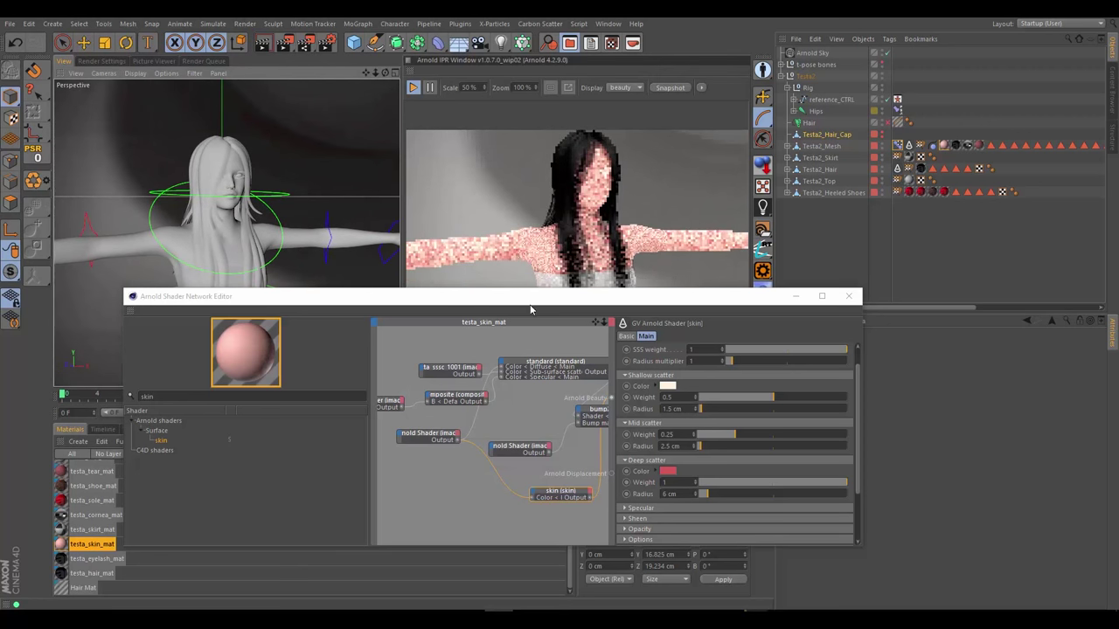
drag(511, 297, 491, 311)
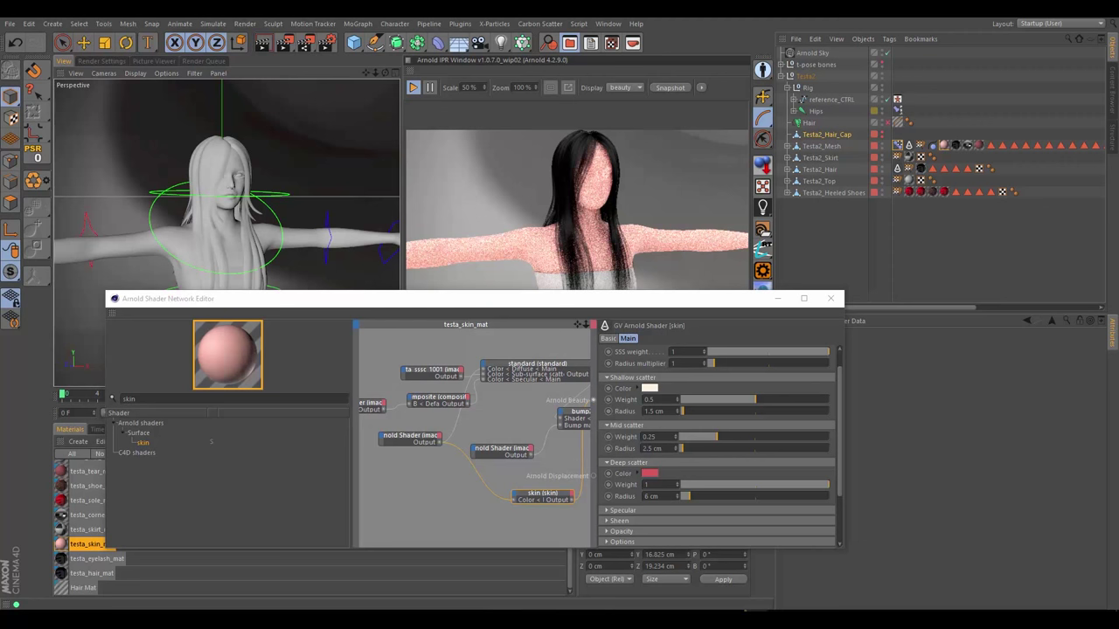
Stop the Arnold IPR render and switch to File Explorer, going to the project's testa2 folder
key(alt+Tab)
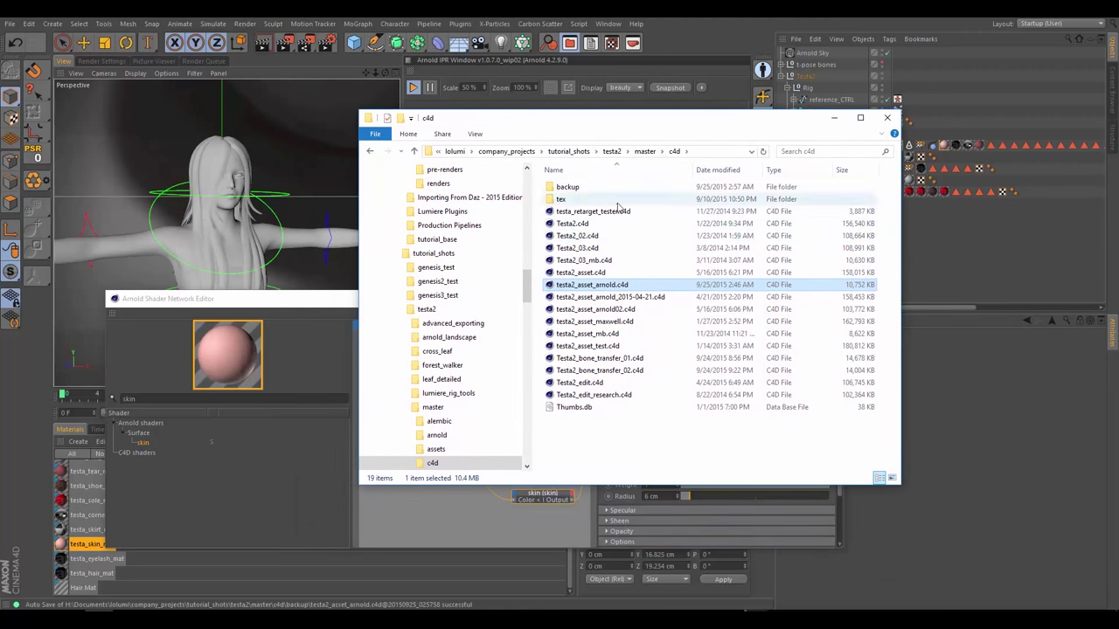
drag(609, 129, 733, 280)
key(alt+Tab)
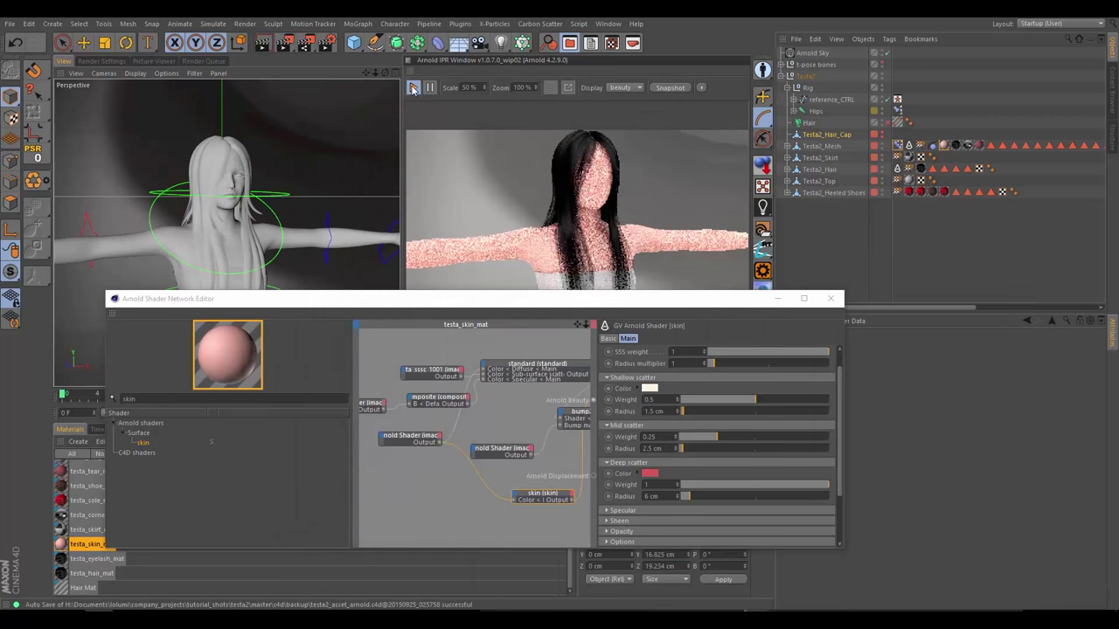
key(alt+Tab)
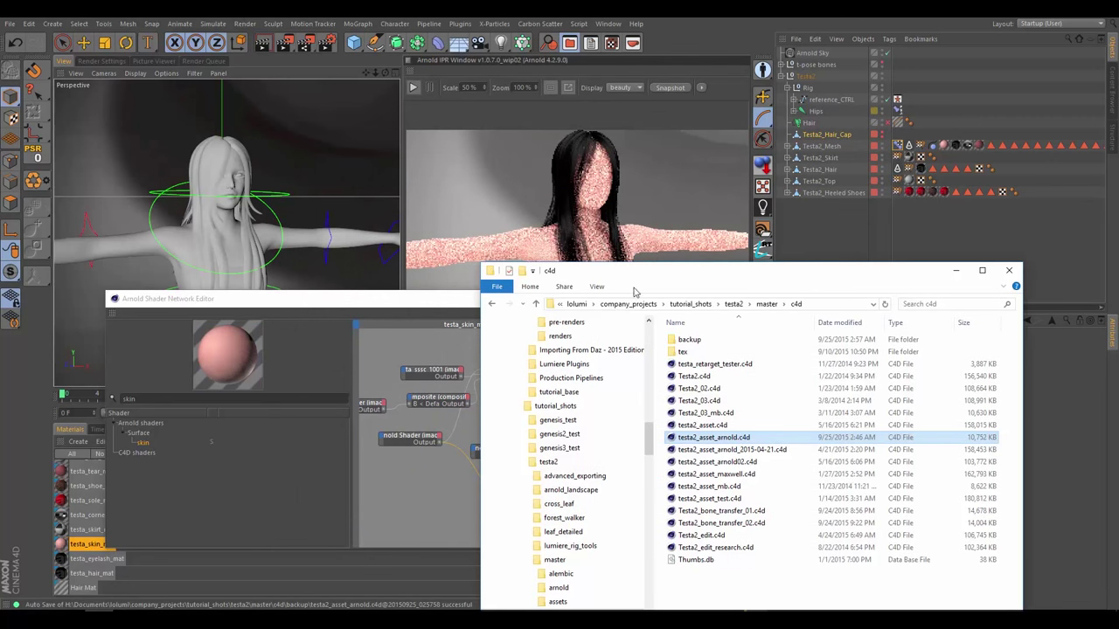
drag(615, 269, 549, 193)
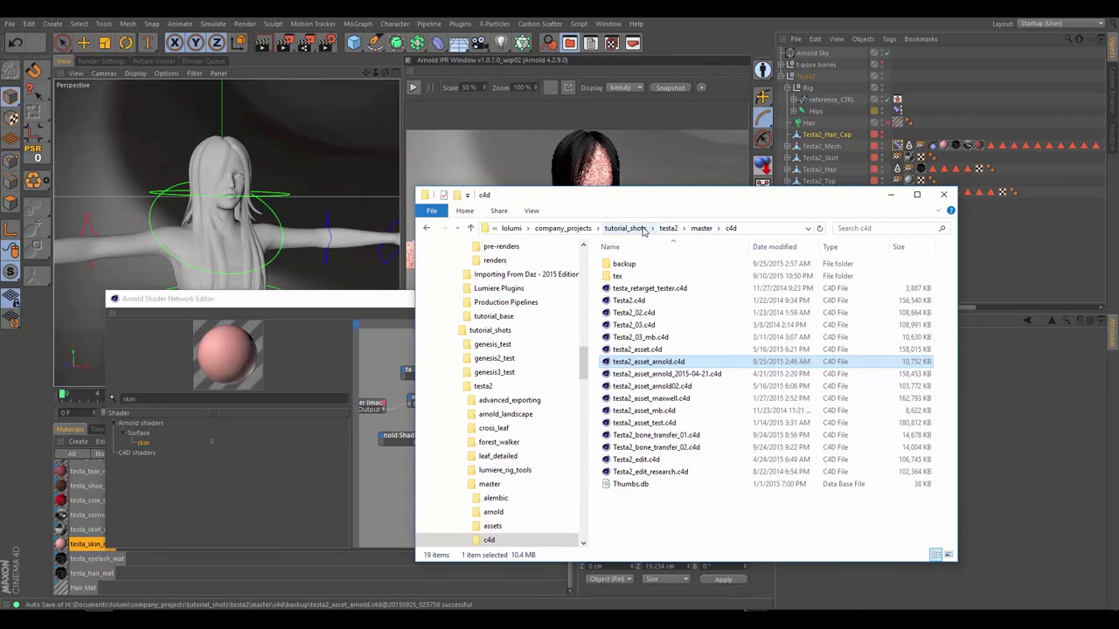
click(669, 229)
double_click(627, 423)
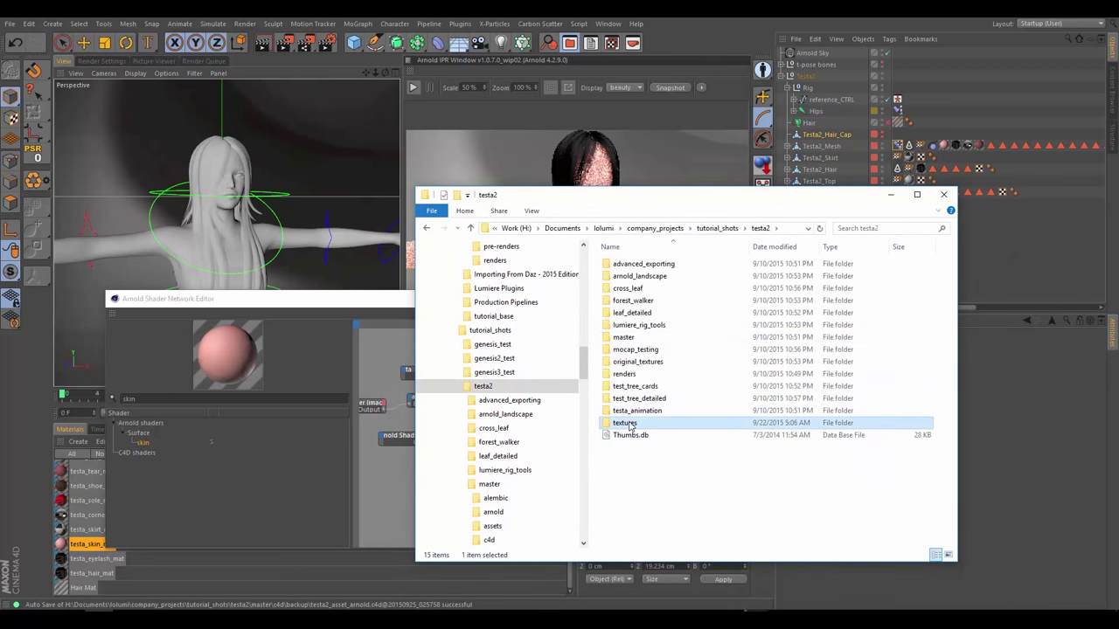
double_click(623, 339)
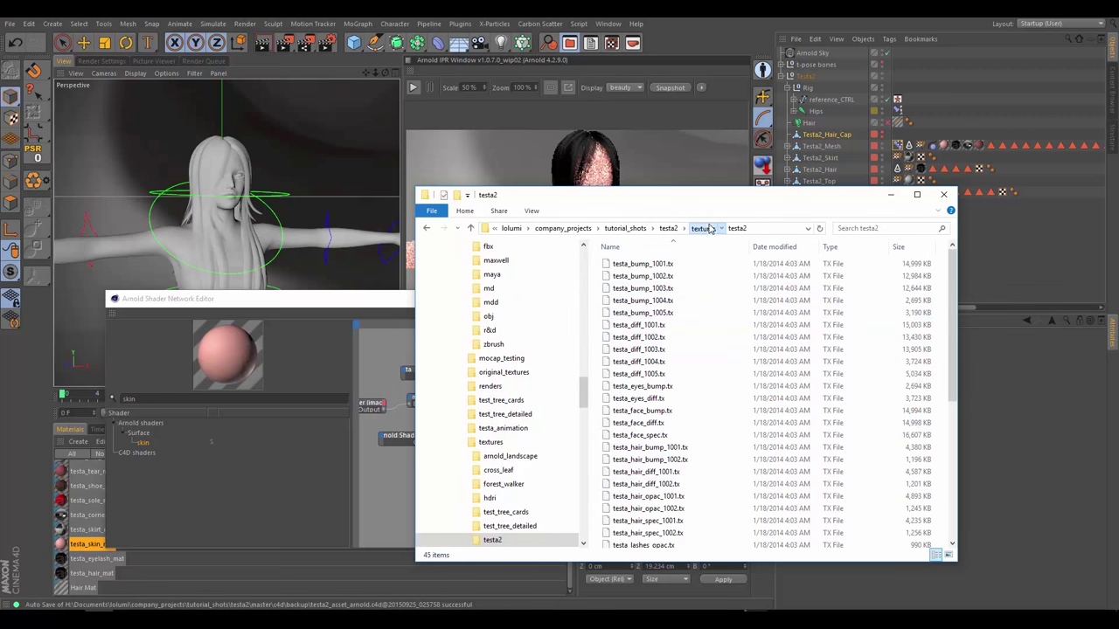
click(708, 230)
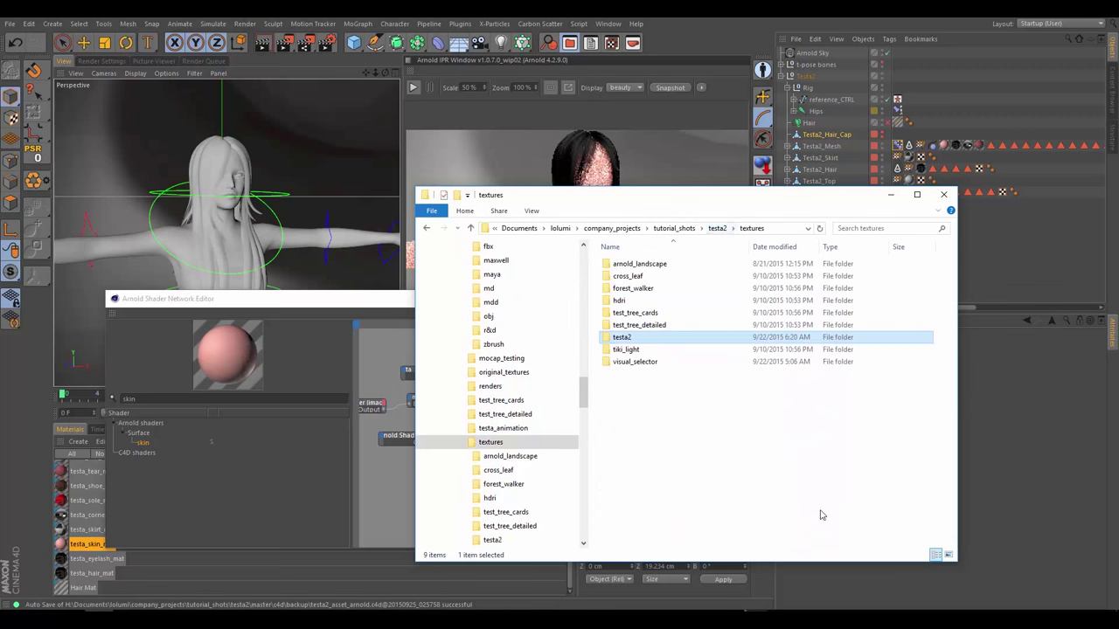
click(717, 229)
Open the testa2 folder inside original_textures
click(639, 361)
double_click(639, 362)
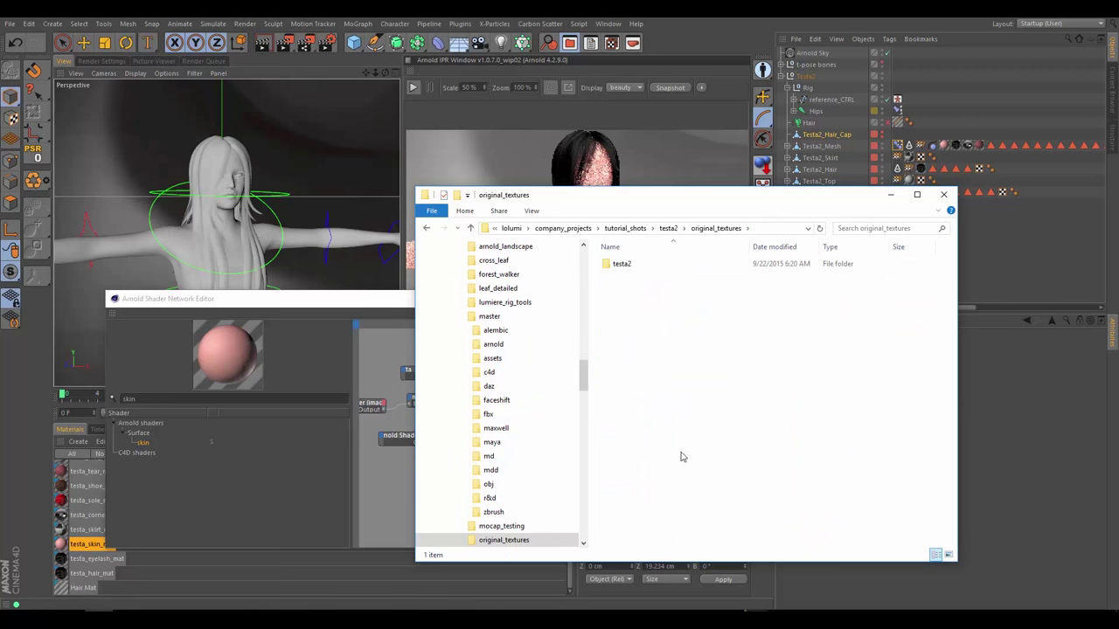
double_click(620, 263)
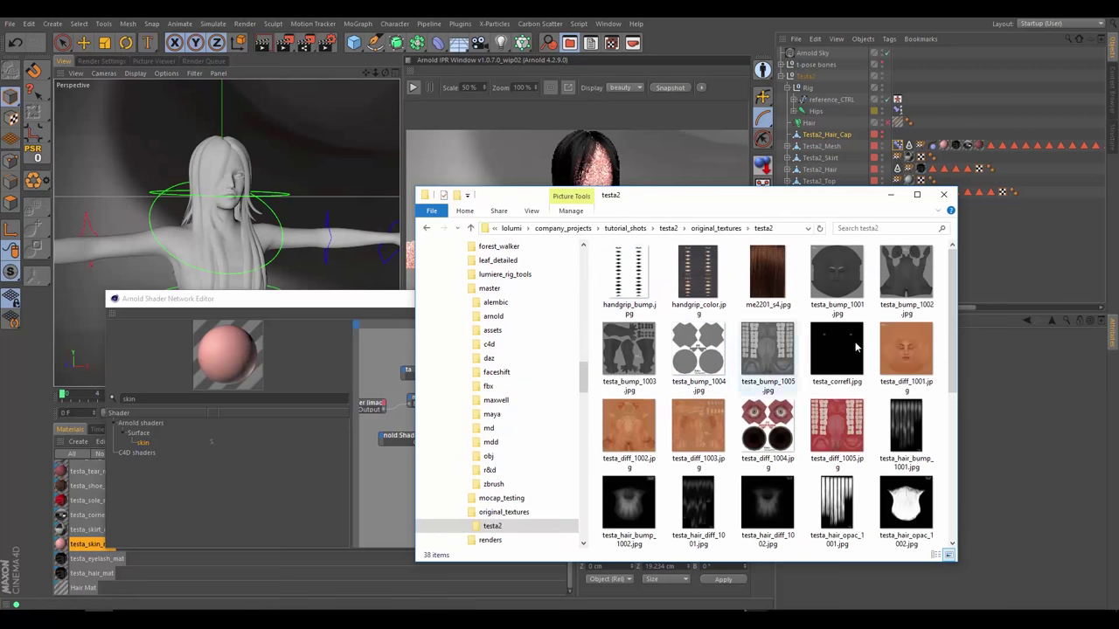
Look over the skin diffuse textures testa_diff_1001 to testa_diff_1003 and preview testa_diff_1001.jpg in Photos
click(905, 349)
ctrl+click(628, 428)
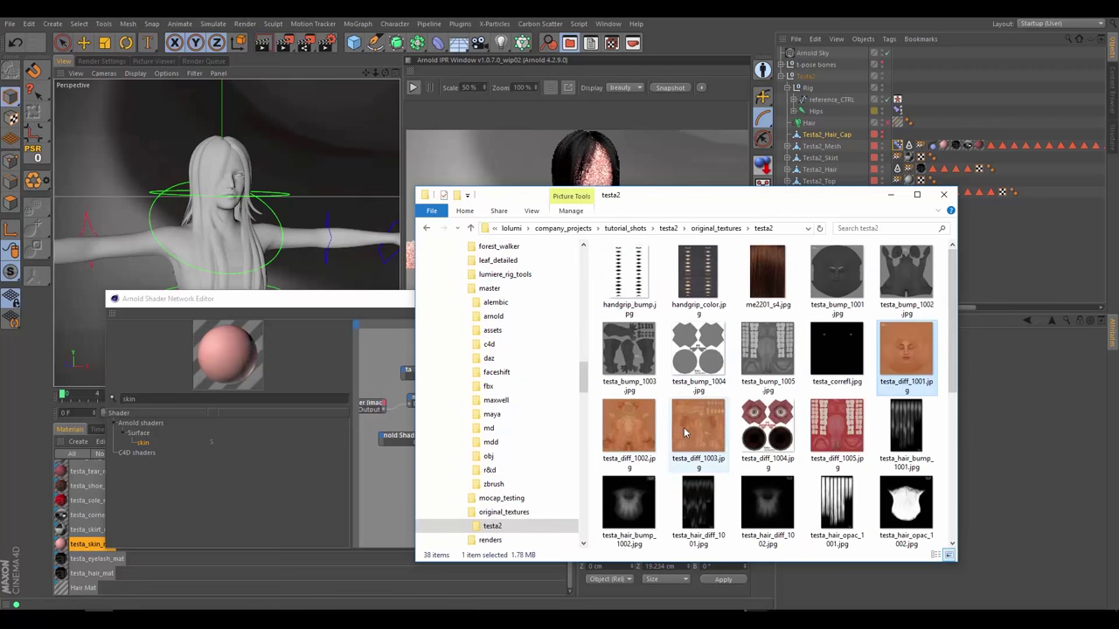
ctrl+click(710, 423)
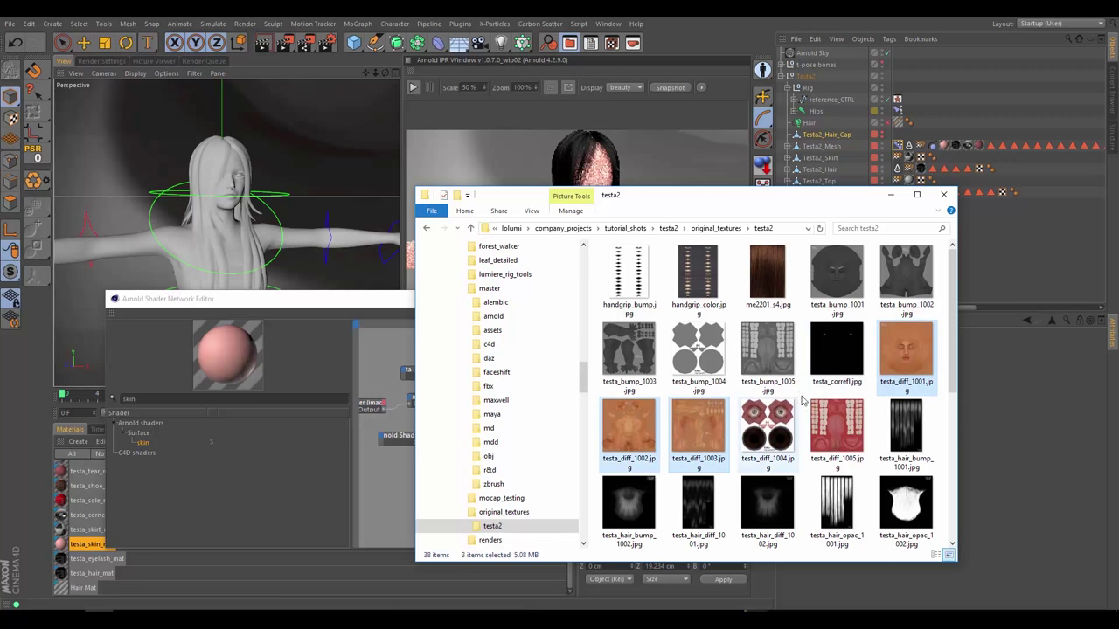
click(900, 362)
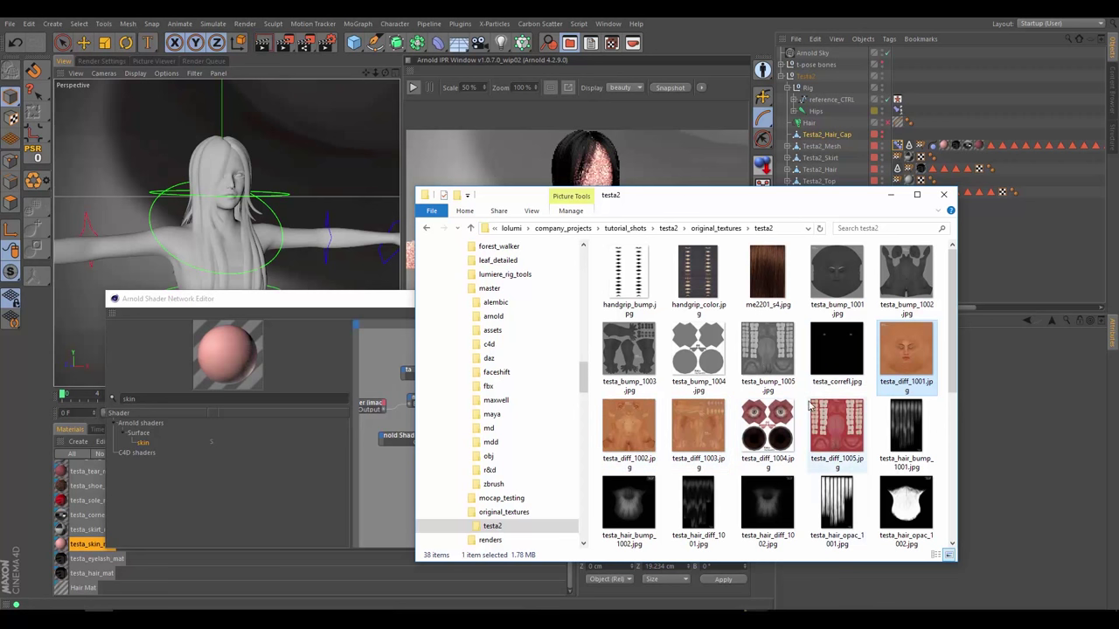
double_click(906, 351)
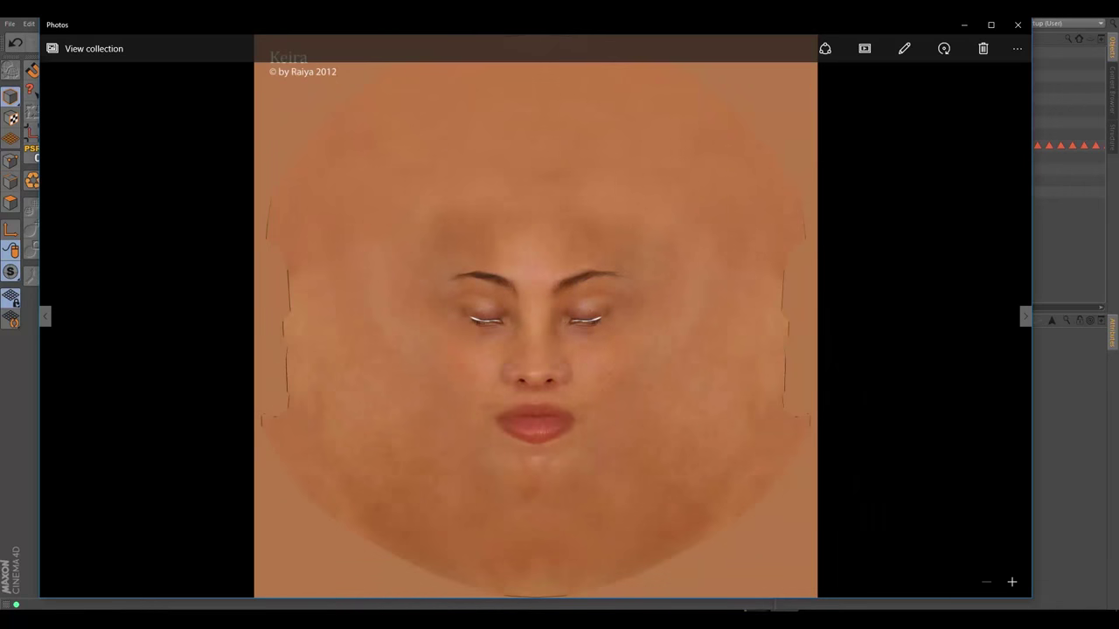
click(1019, 26)
Open testa_diff_1001.jpg in Photoshop and close the Creative Cloud update window
right_click(906, 355)
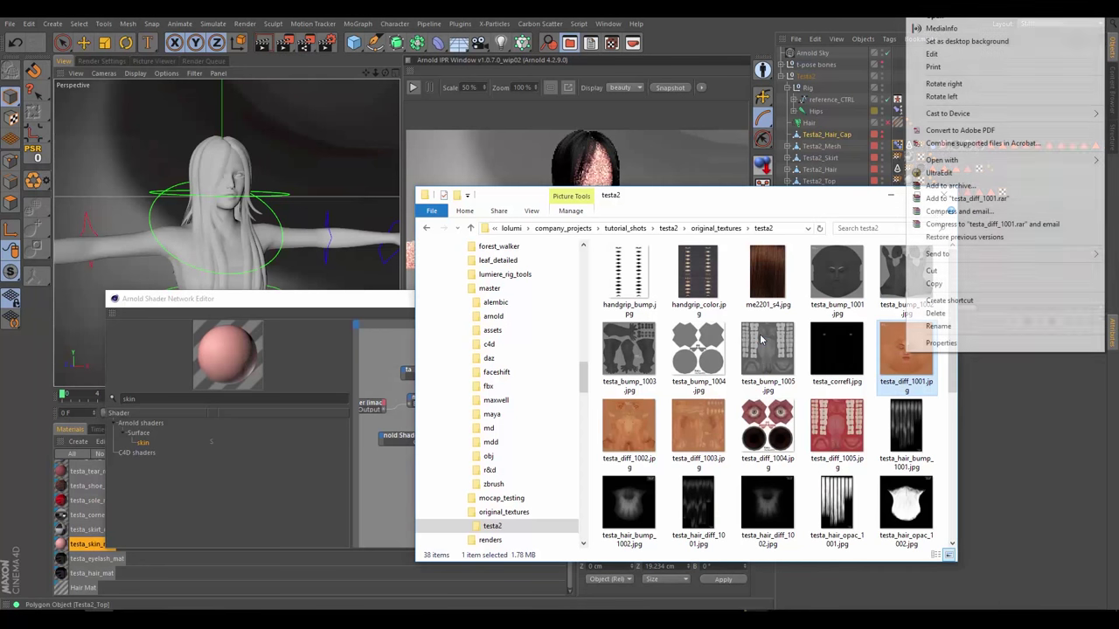
mouse_move(942, 160)
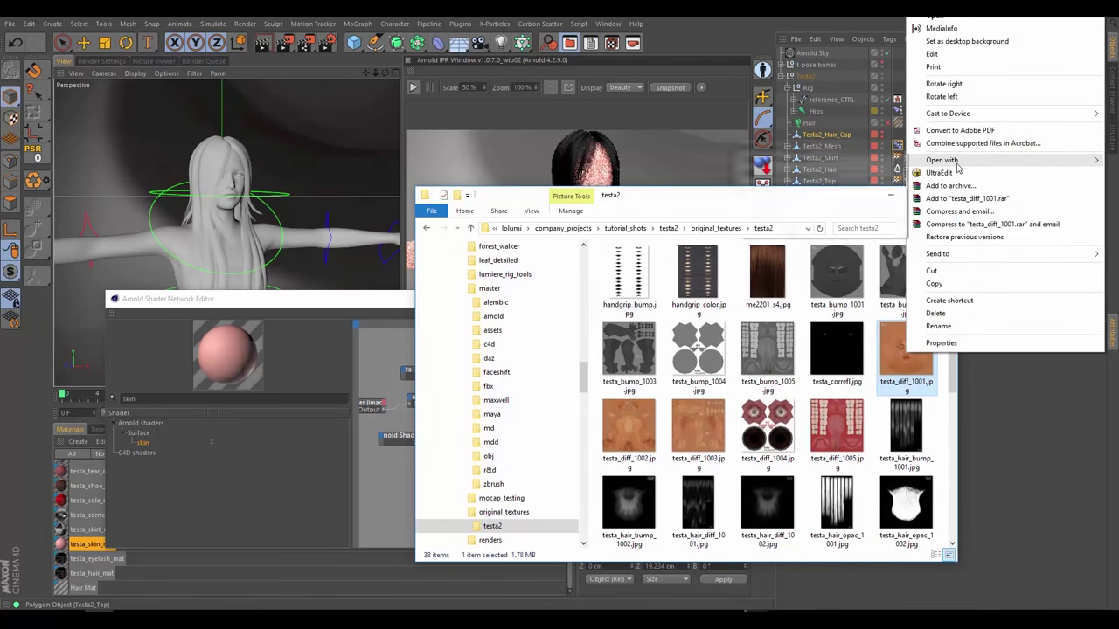
click(791, 172)
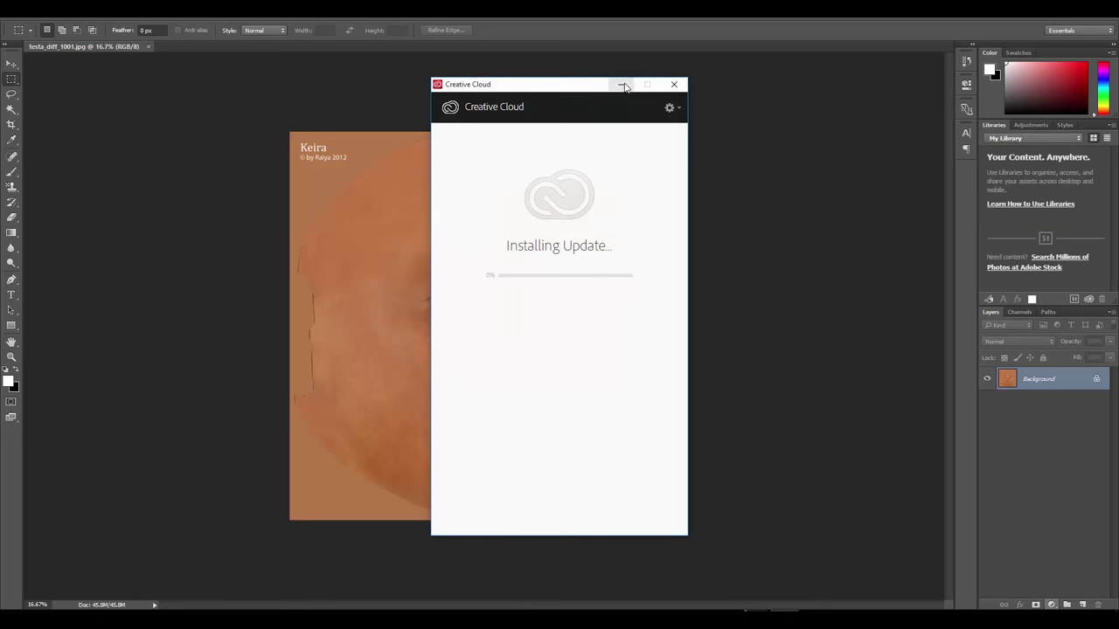
click(674, 84)
Add a Hue/Saturation adjustment layer above the face texture with the hue set to +26
click(1052, 604)
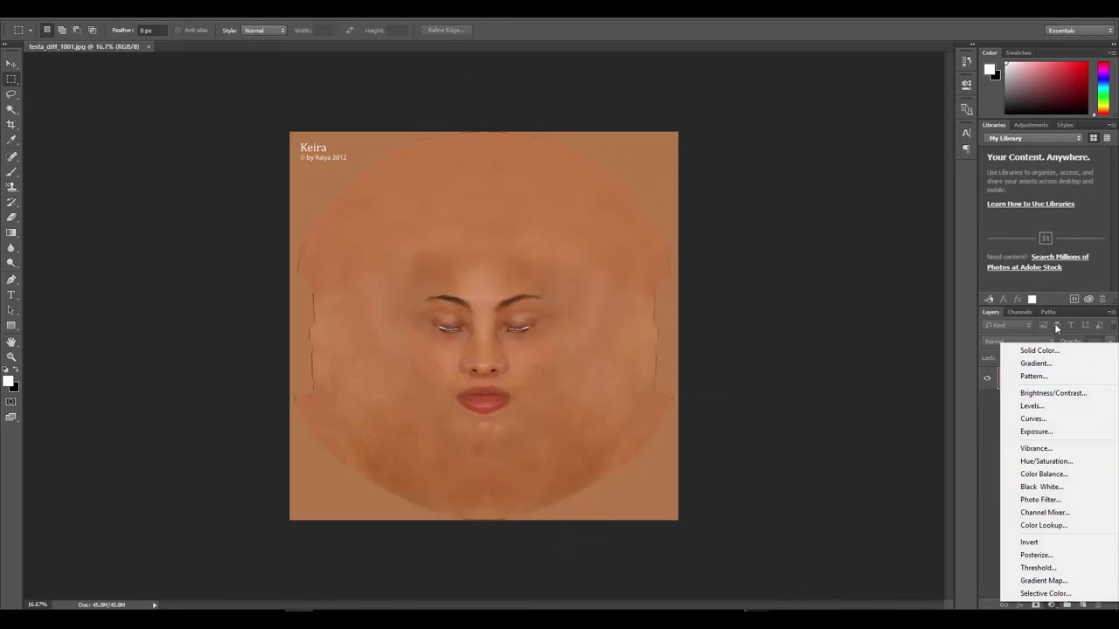
click(1046, 462)
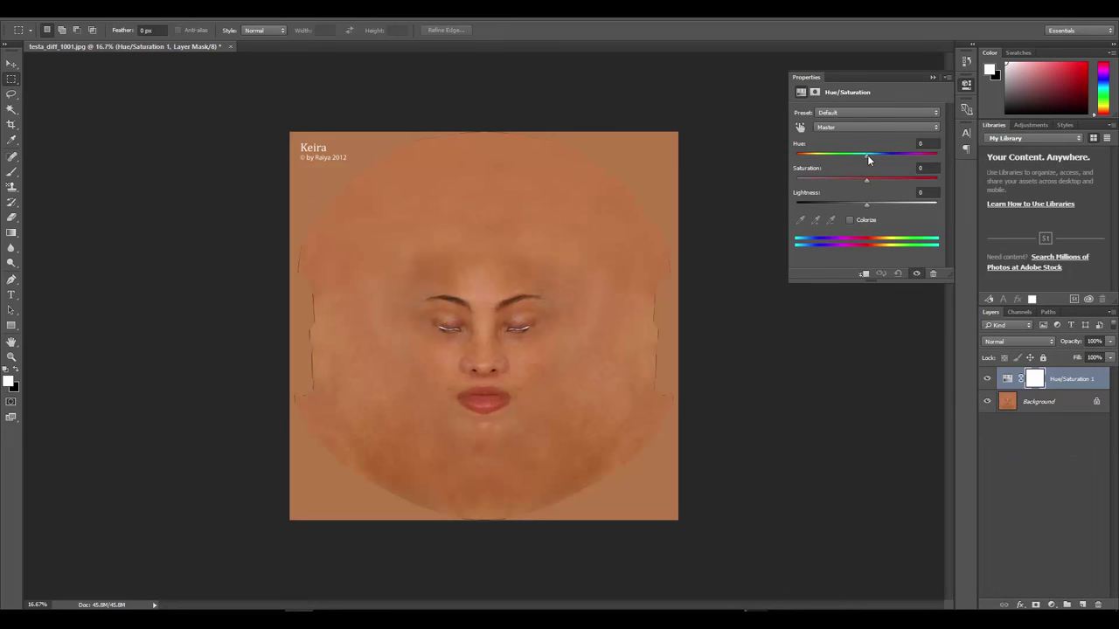
drag(867, 155, 878, 155)
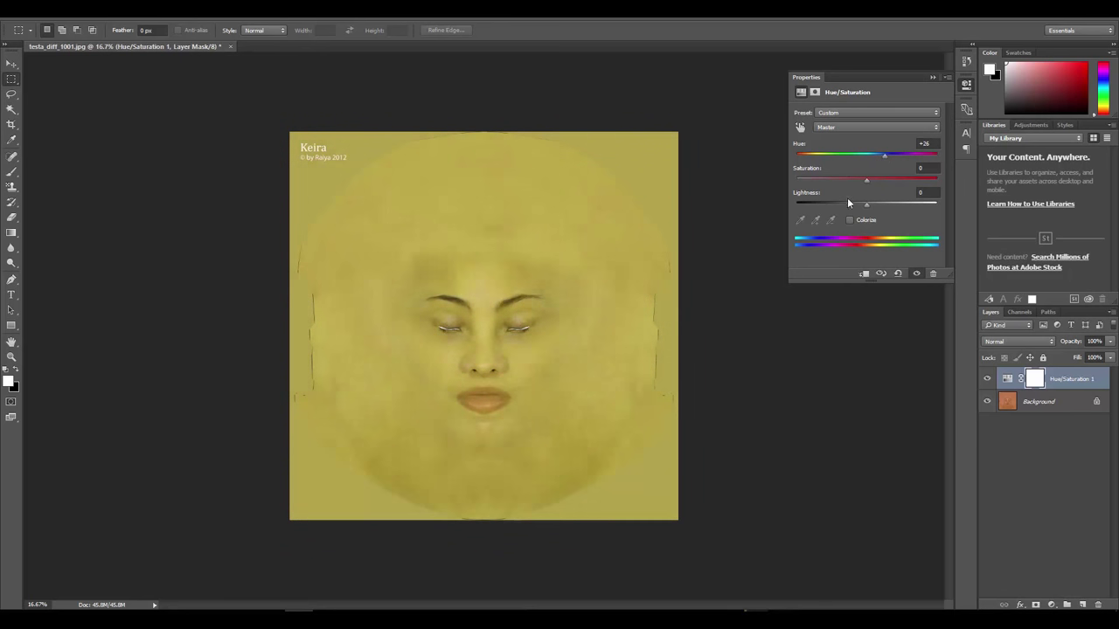
click(931, 77)
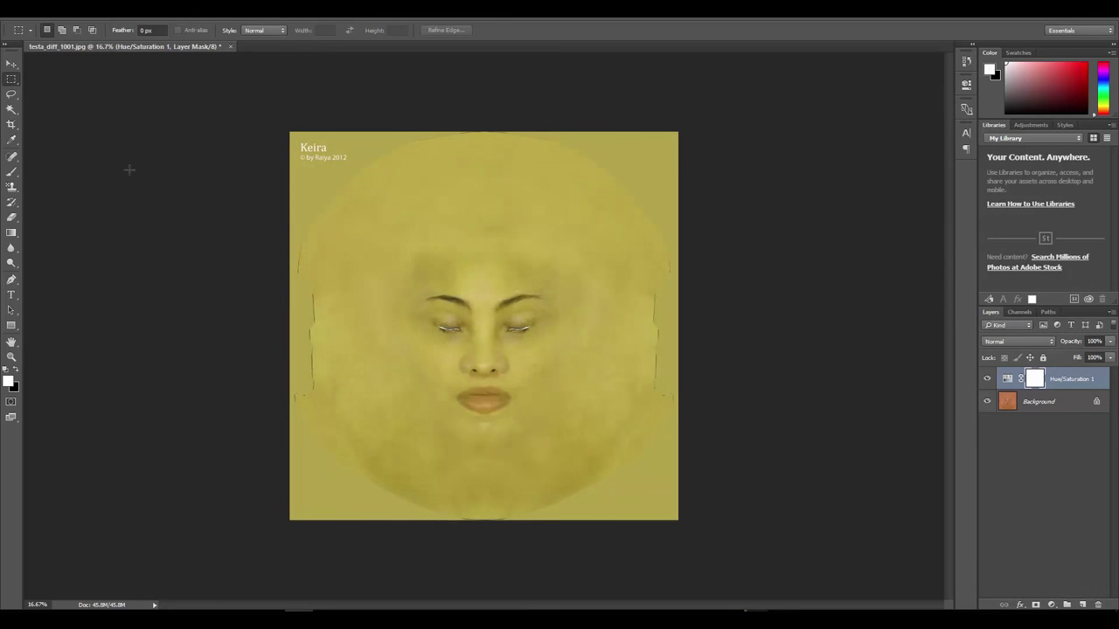
Start saving the adjusted face texture under a new file with TIFF as the format
click(38, 17)
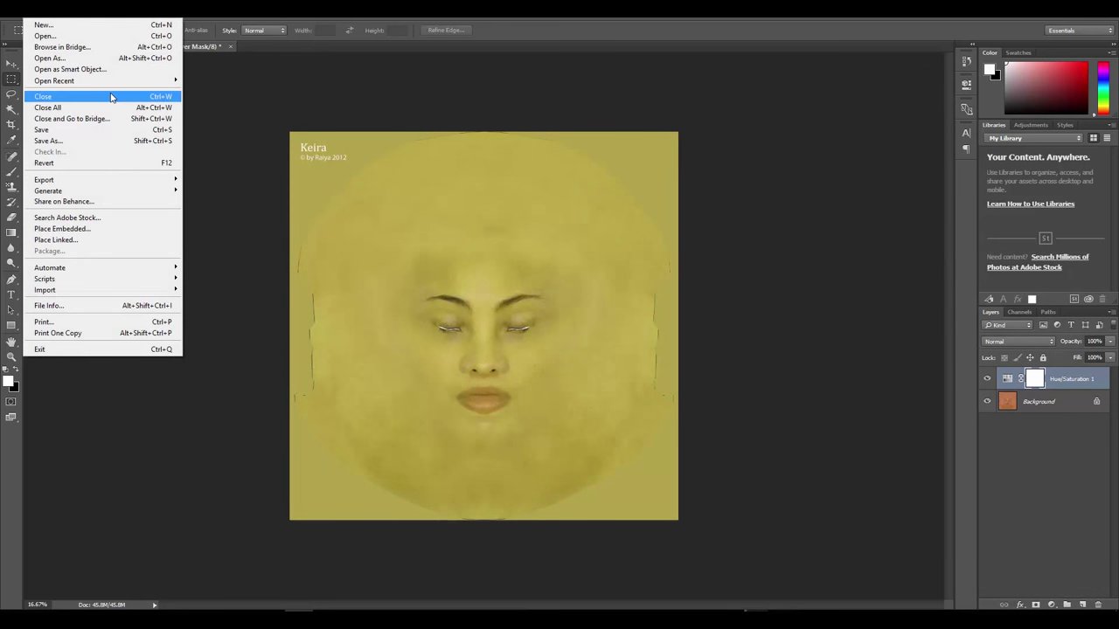
mouse_move(115, 82)
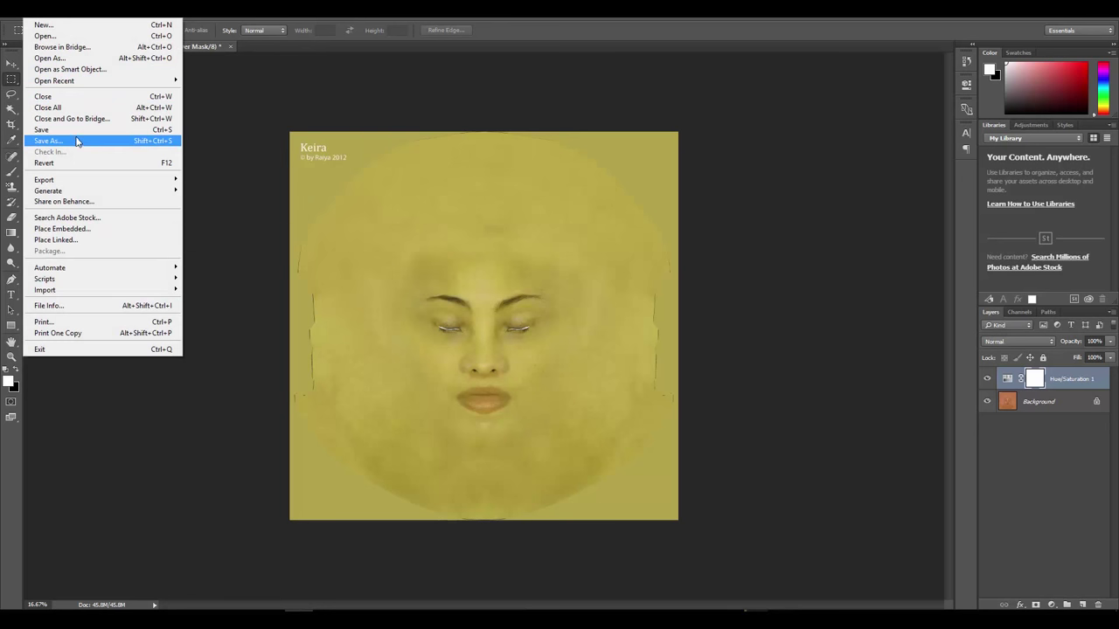
click(83, 141)
click(174, 275)
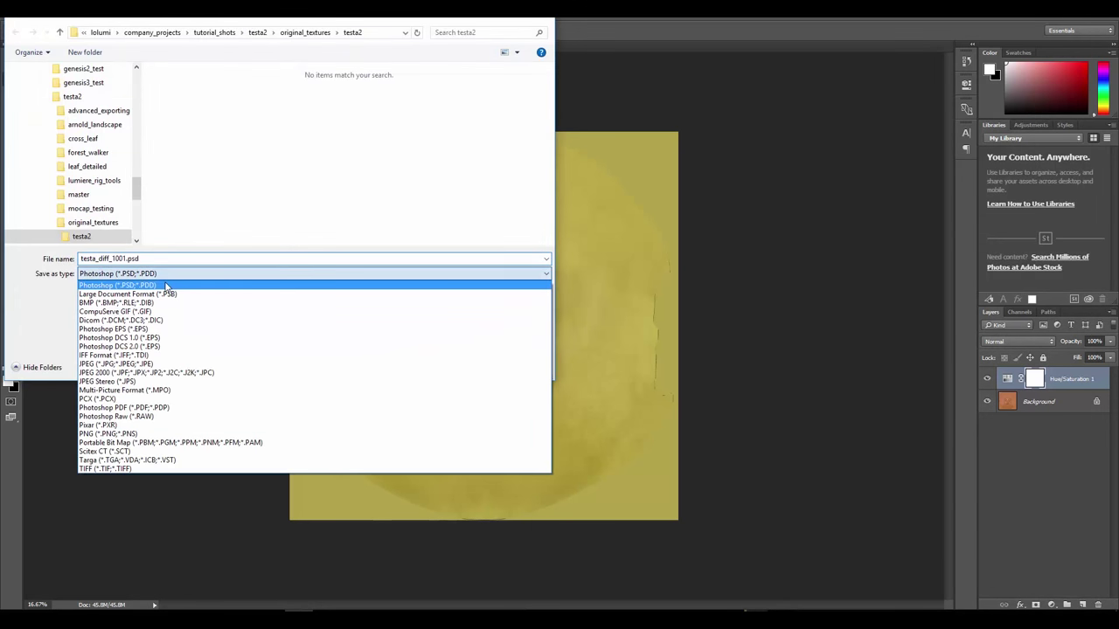
click(91, 469)
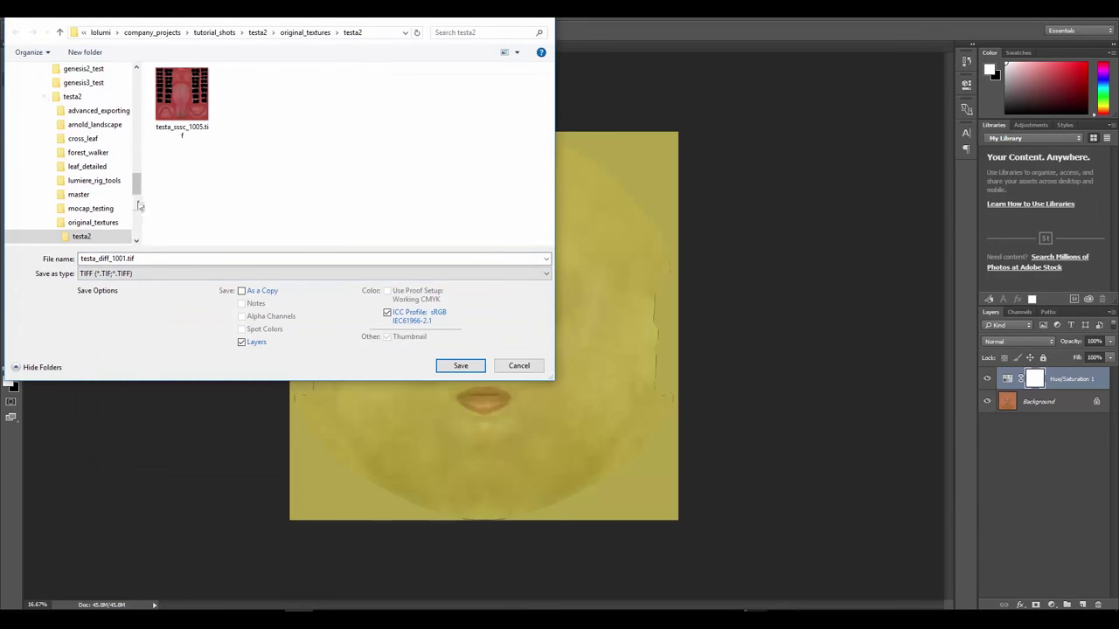
Name the file testa_ssct_1001.tif and save it with layers, LZW image compression and RLE layer compression
click(109, 259)
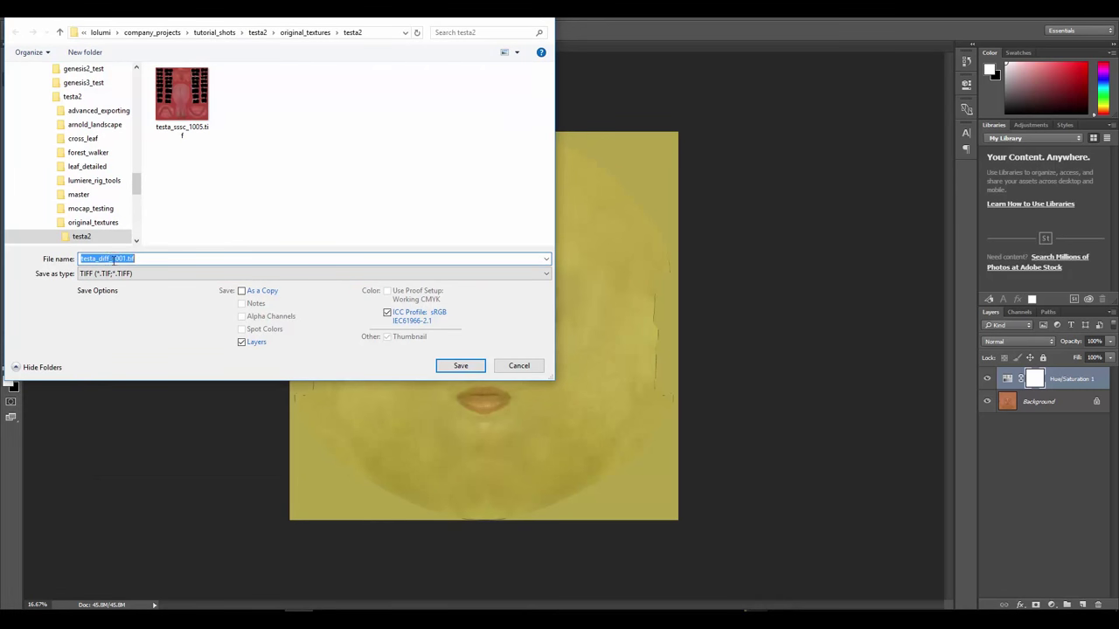
click(109, 259)
key(BackSpace)
key(BackSpace)
key(BackSpace)
key(BackSpace)
text(sssc)
click(464, 365)
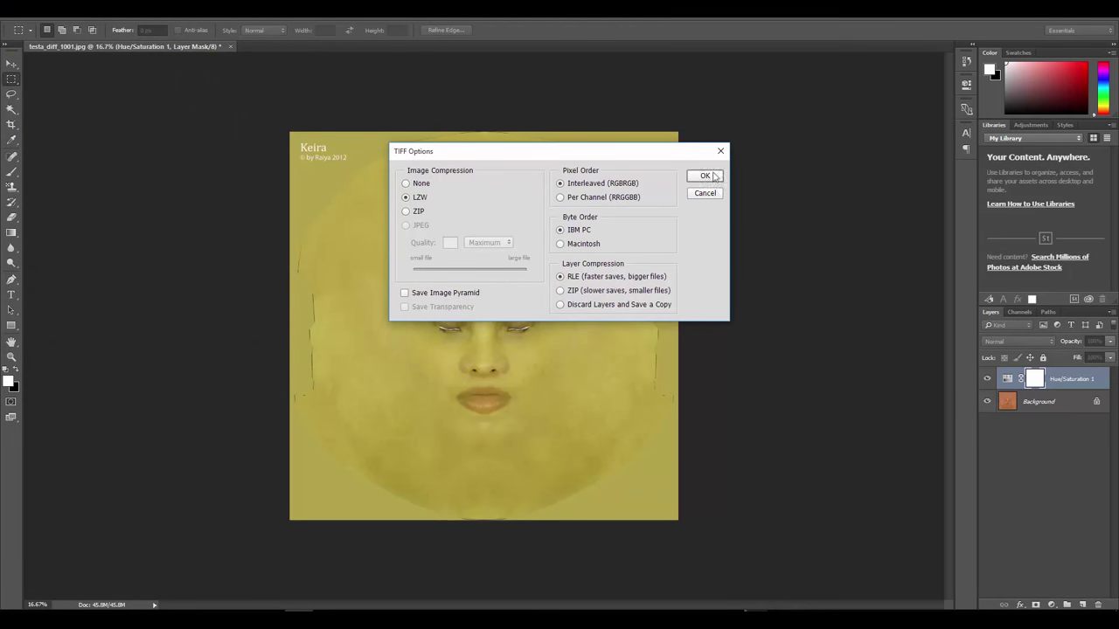
click(699, 178)
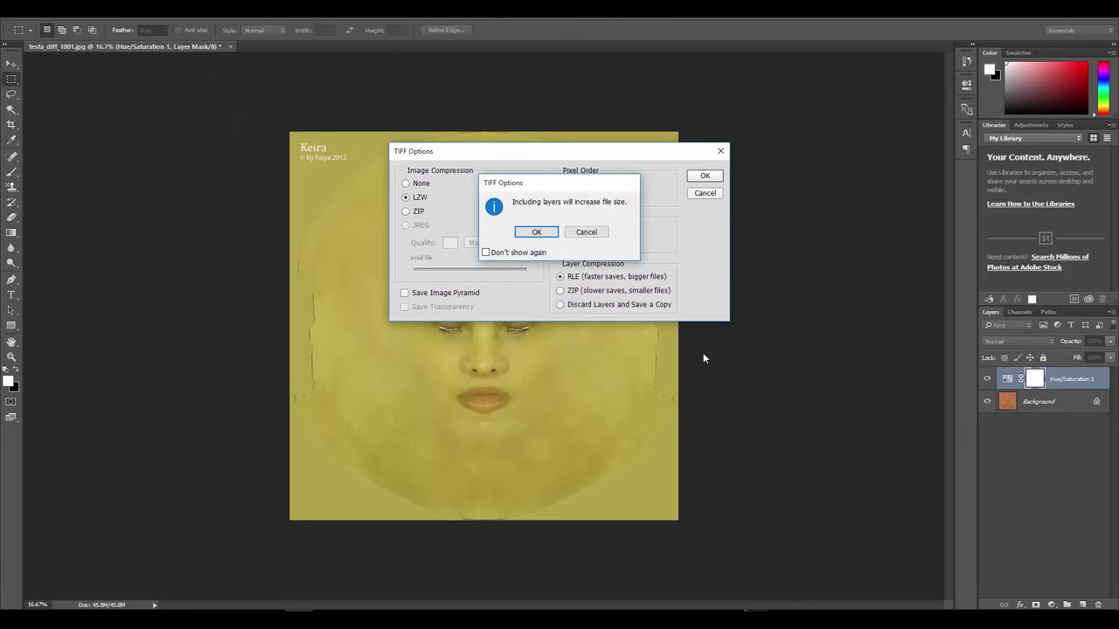
click(536, 235)
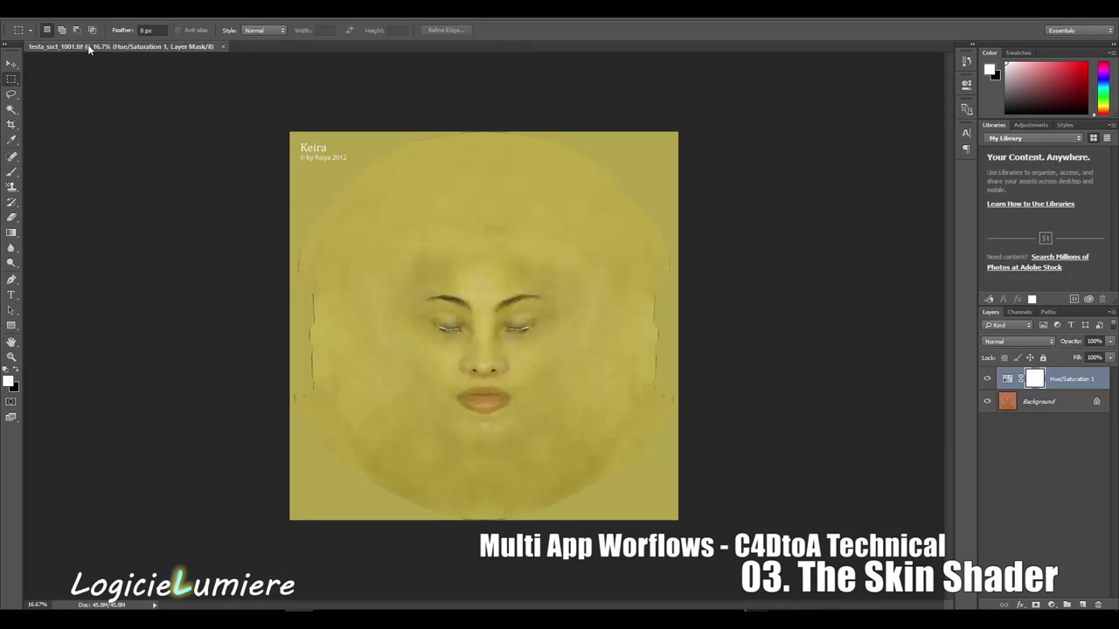
Close the saved face texture and open testa_diff_1002.jpg from File Explorer in Photoshop
drag(88, 45, 215, 136)
drag(101, 47, 1118, 131)
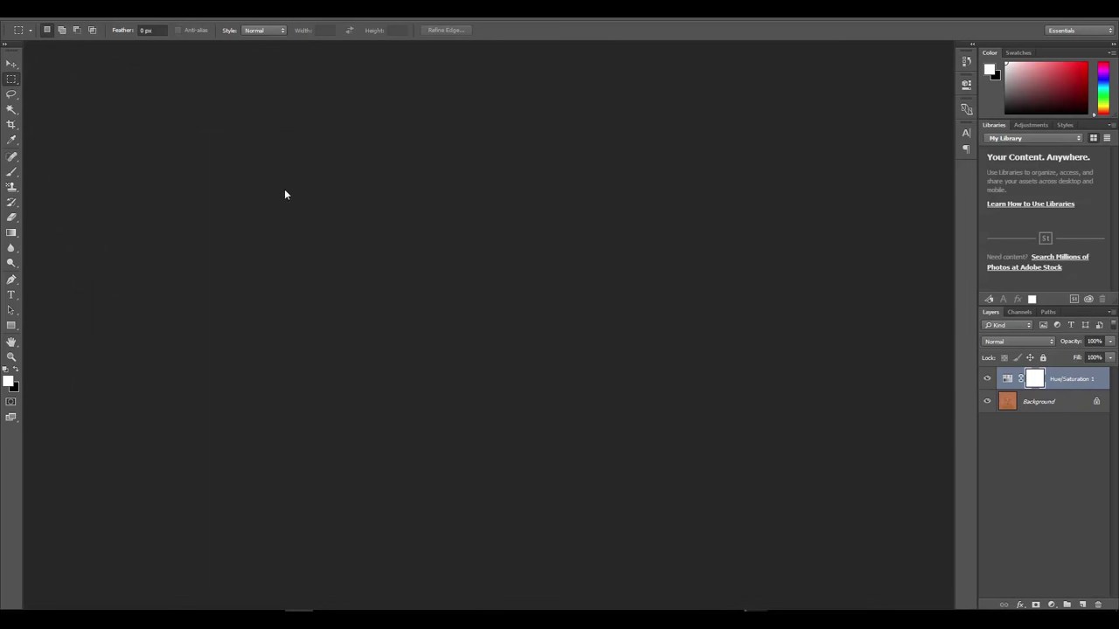
mouse_move(97, 617)
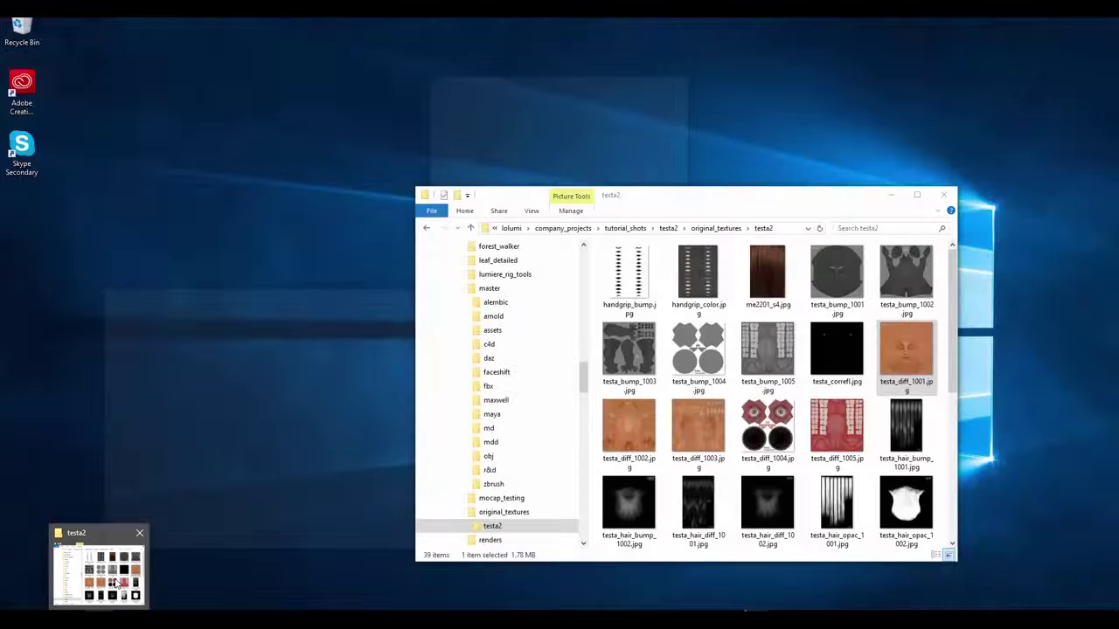
click(117, 586)
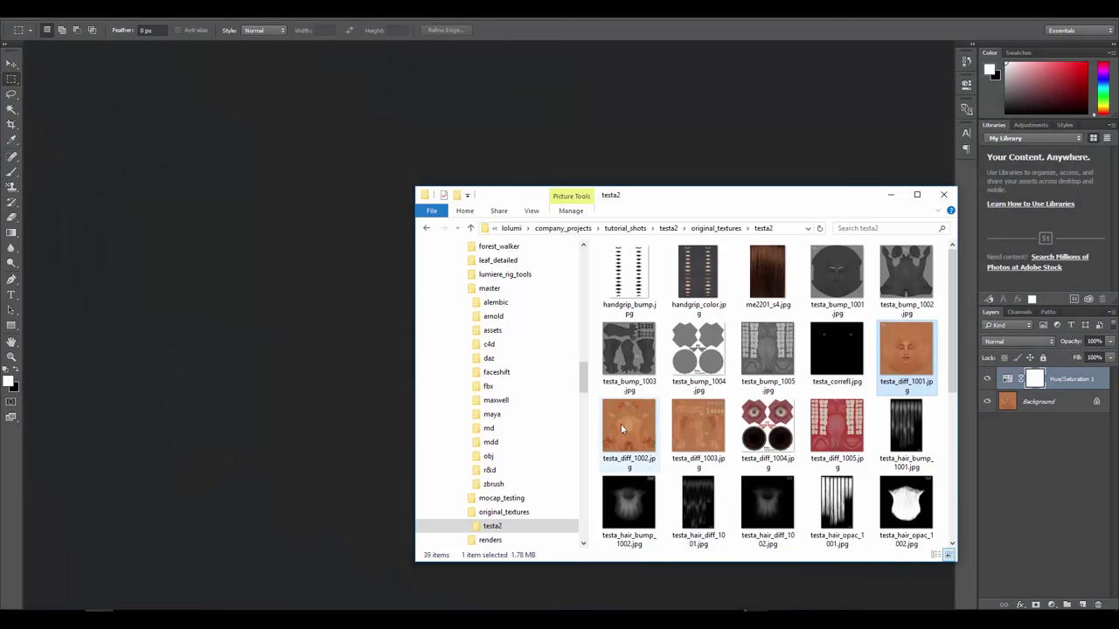
drag(624, 425, 400, 328)
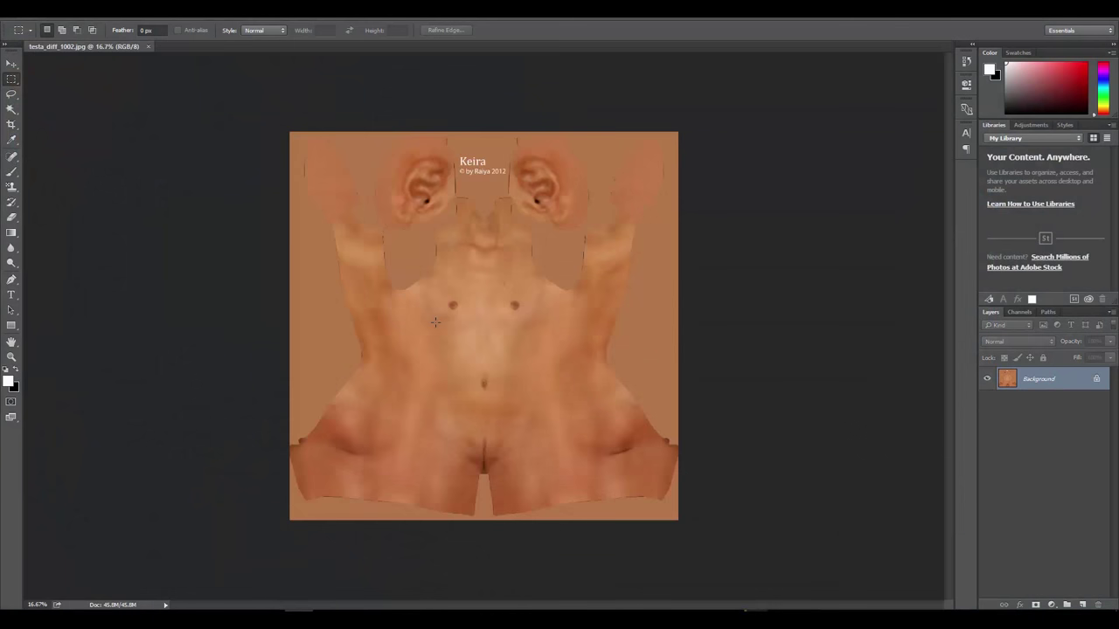
Copy the Hue/Saturation adjustment layer from testa_ssct_1001.tif onto testa_diff_1002.jpg and close the face texture
drag(772, 98, 664, 82)
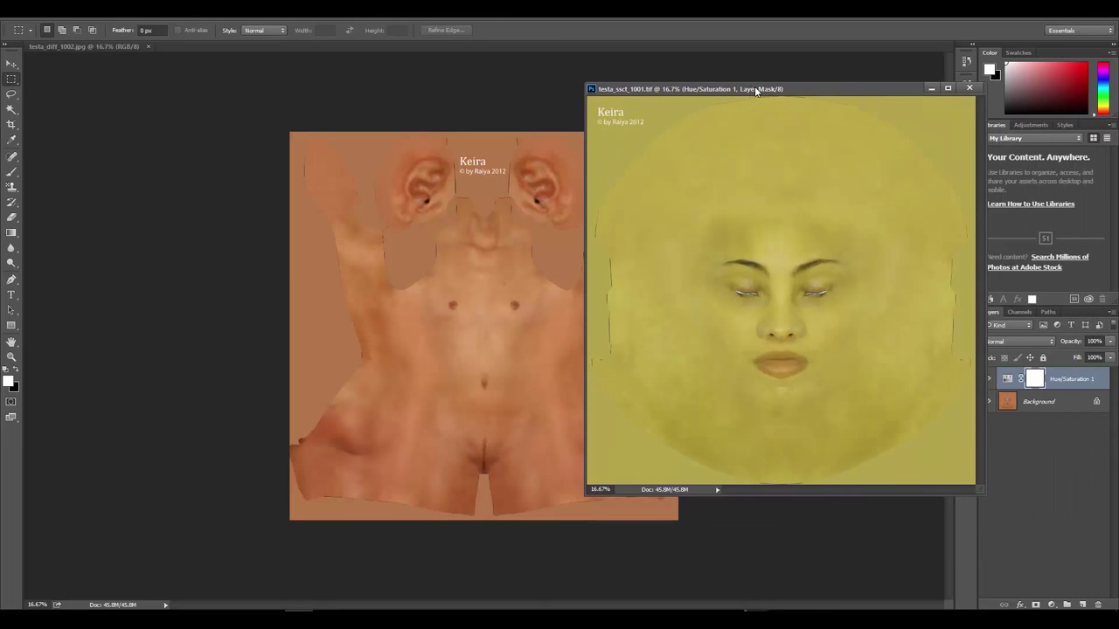
drag(761, 93, 688, 102)
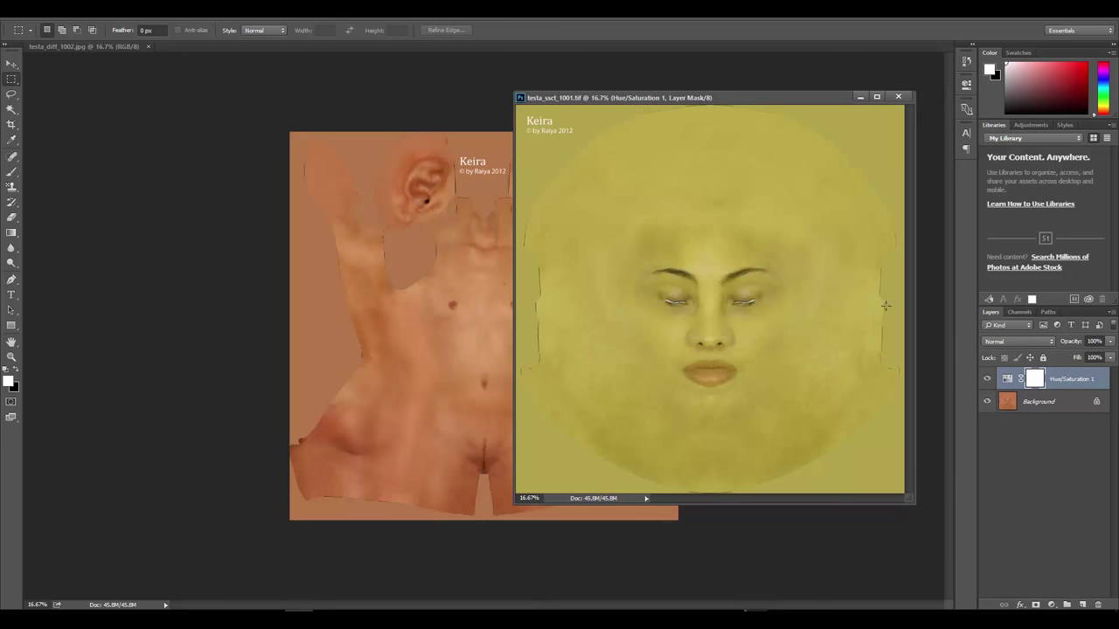
drag(1008, 379, 355, 195)
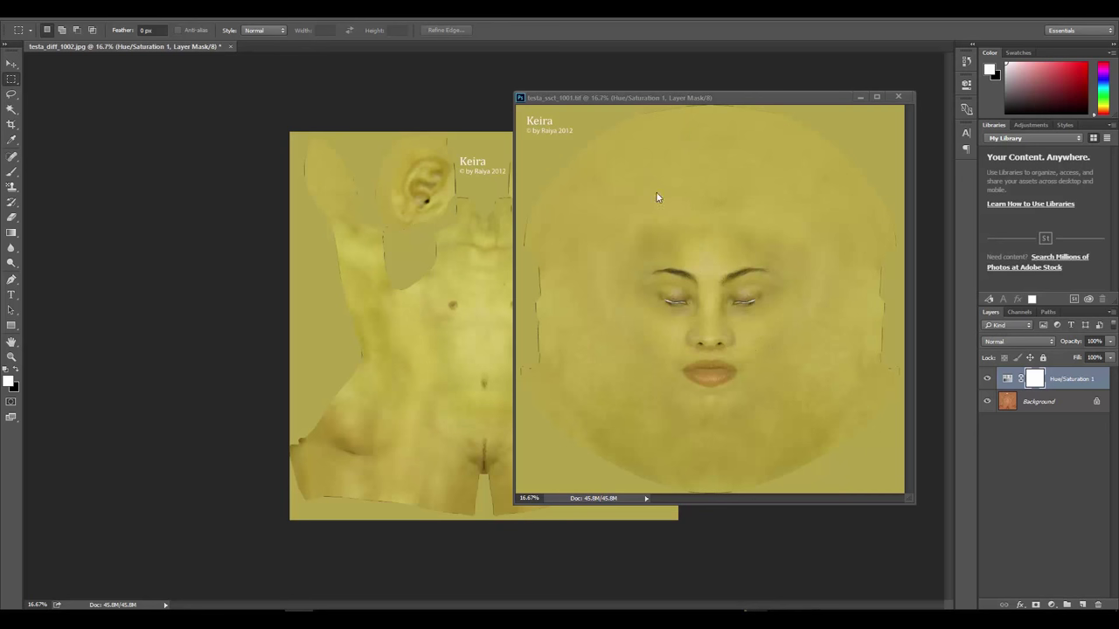
drag(577, 101, 597, 115)
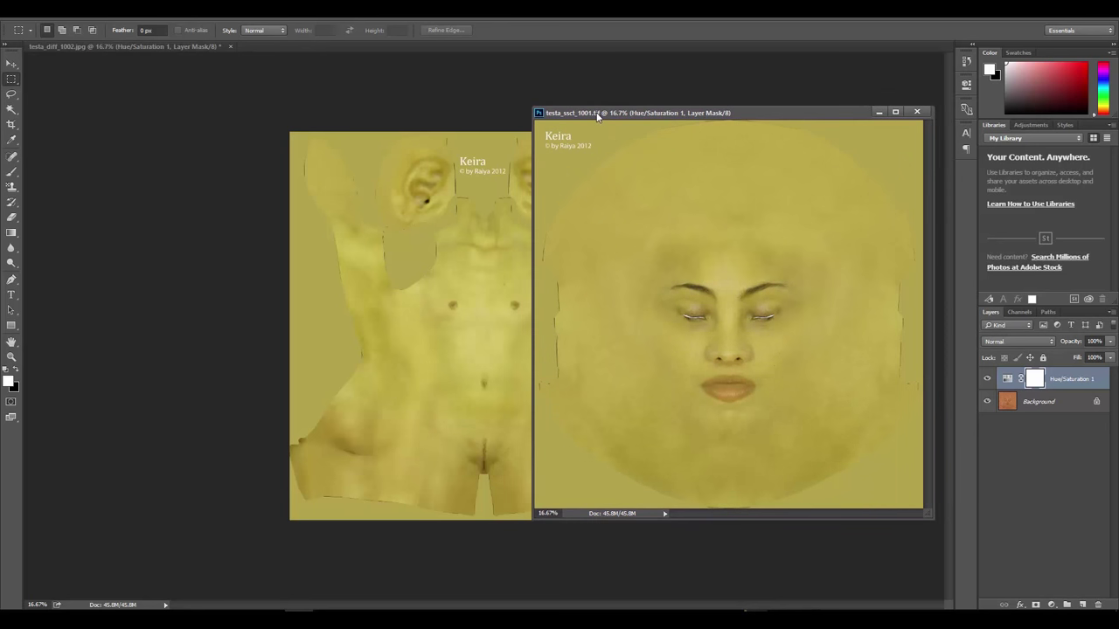
click(916, 113)
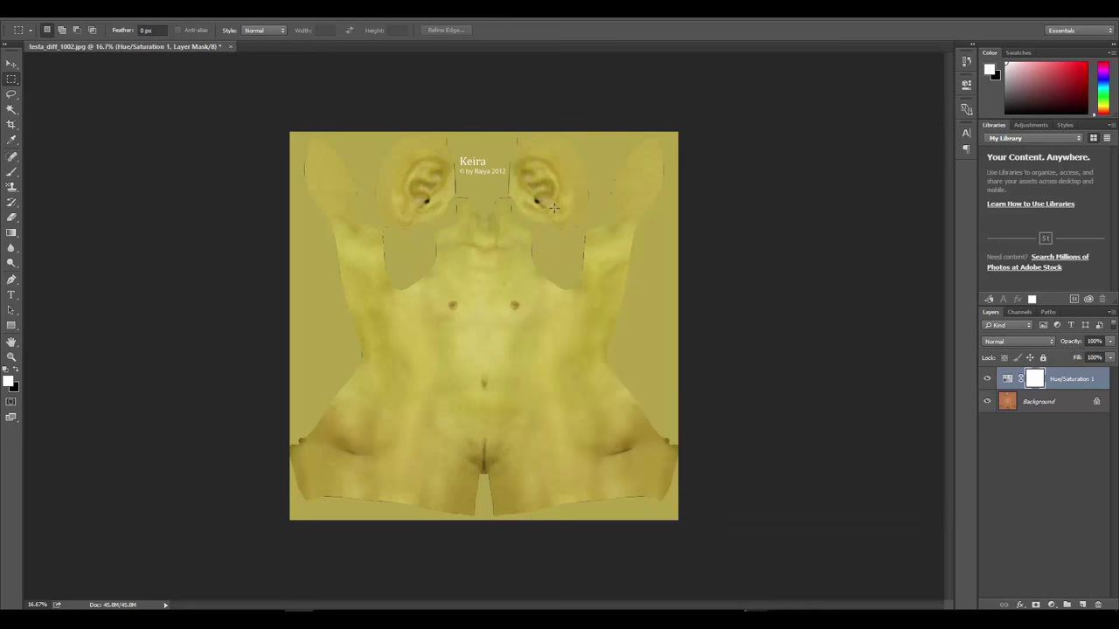
Save the adjusted torso texture as testa_ssct_1002.tif with layers, LZW image compression and RLE layer compression
click(38, 16)
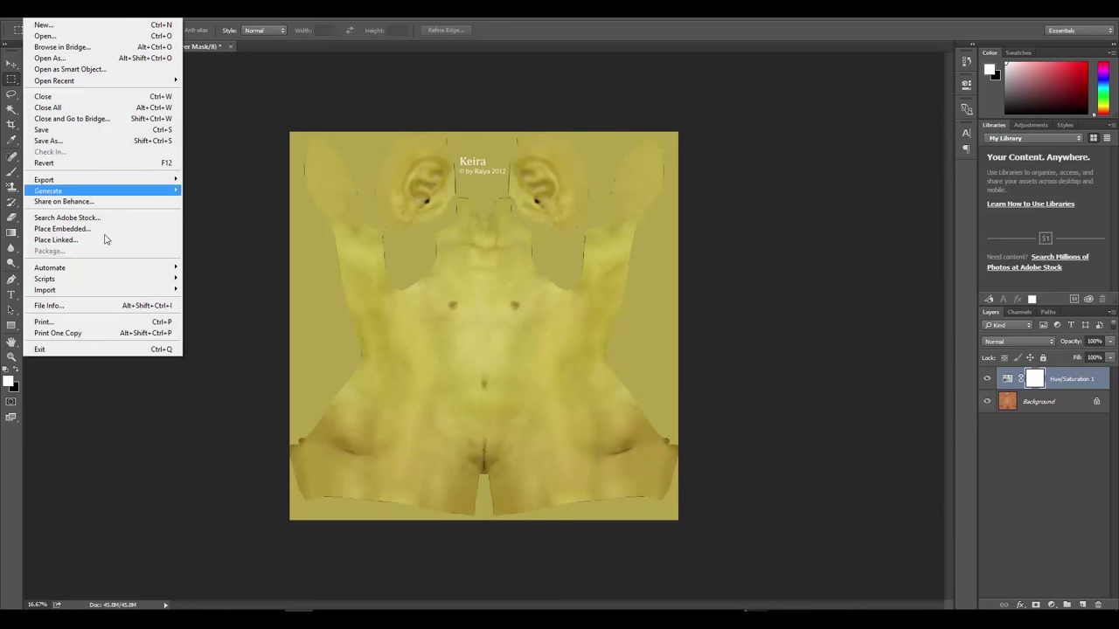
click(87, 134)
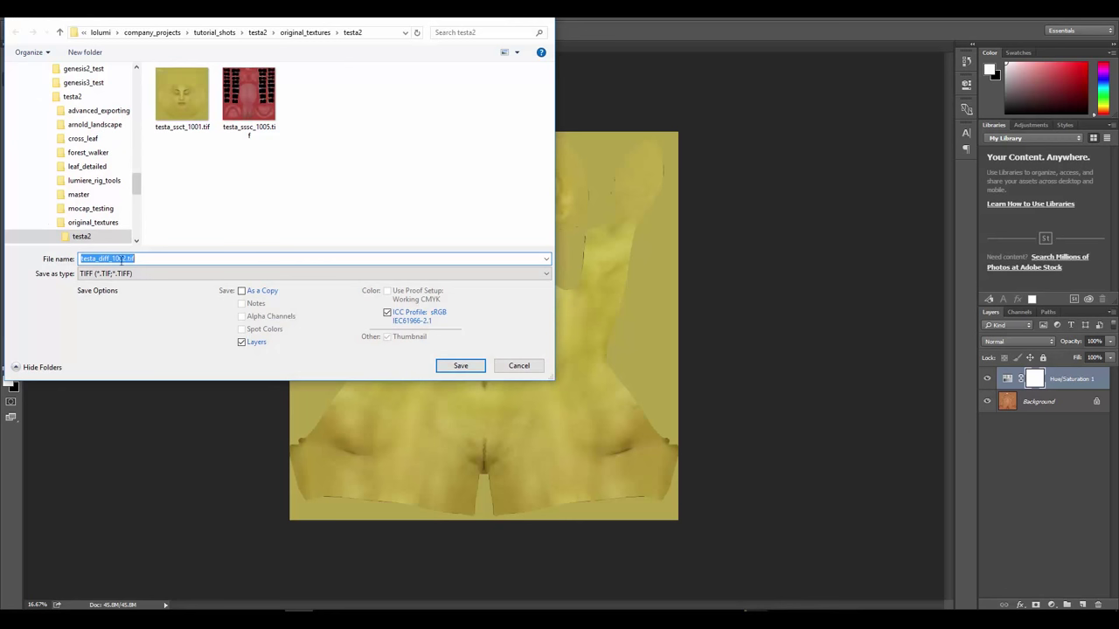
click(111, 258)
key(BackSpace)
key(BackSpace)
key(BackSpace)
key(BackSpace)
text(ssct)
click(452, 369)
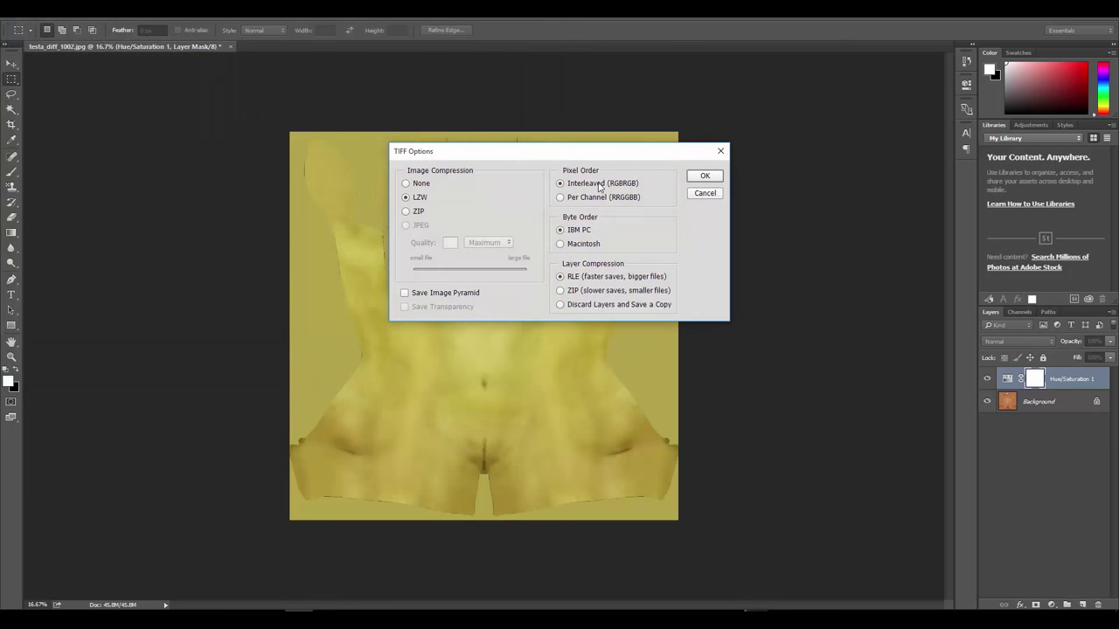
click(704, 177)
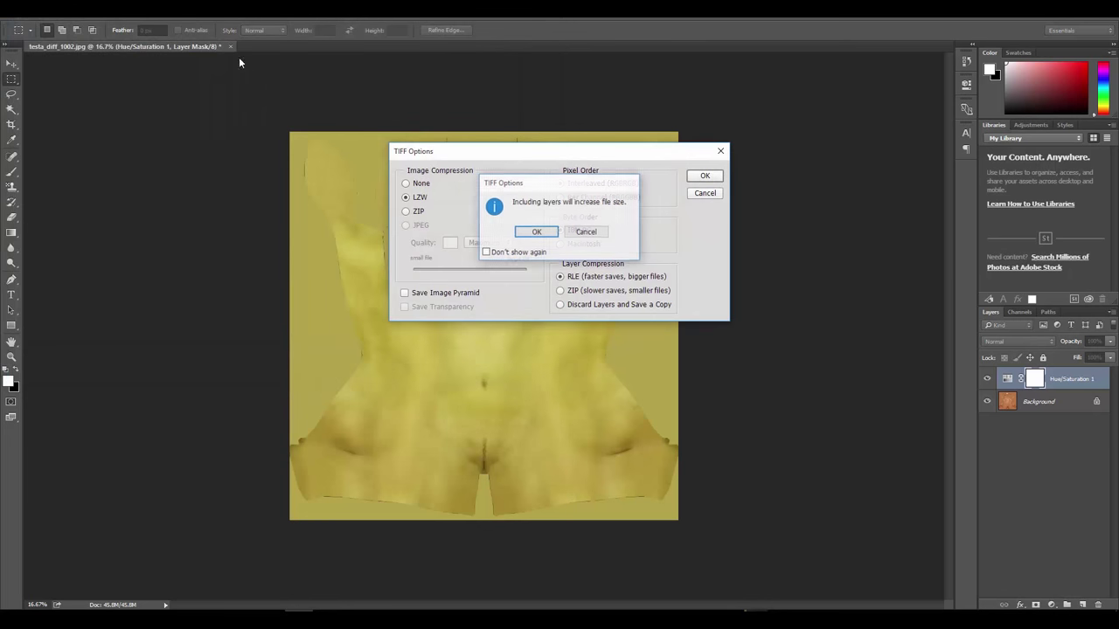
click(536, 232)
Close the torso texture and open testa_diff_1003.jpg from File Explorer in Photoshop
key(ctrl+w)
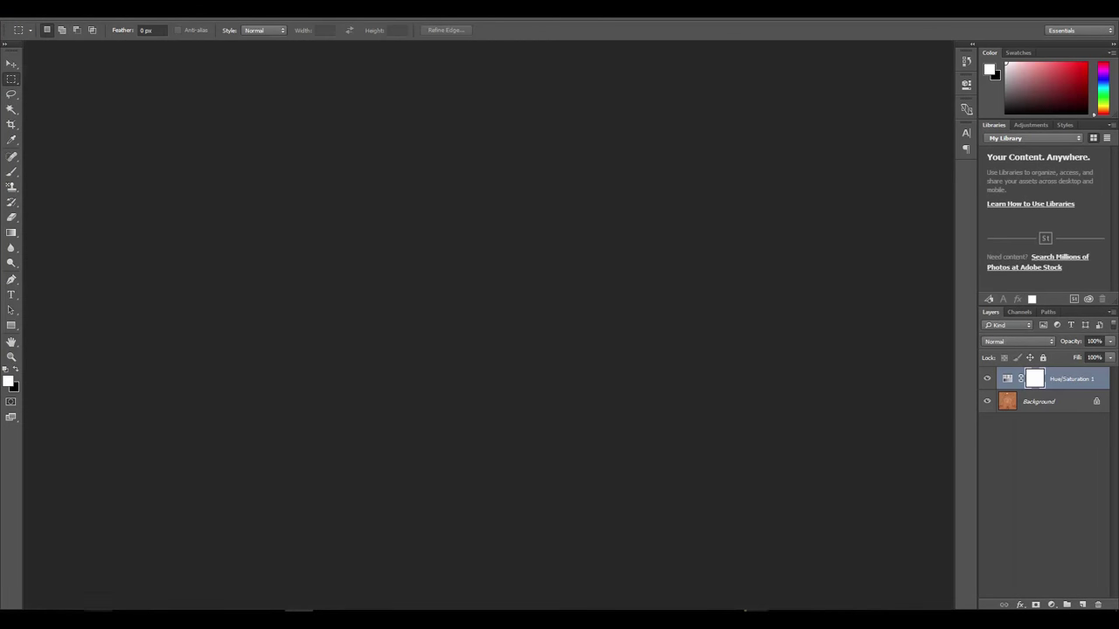
key(alt+Tab)
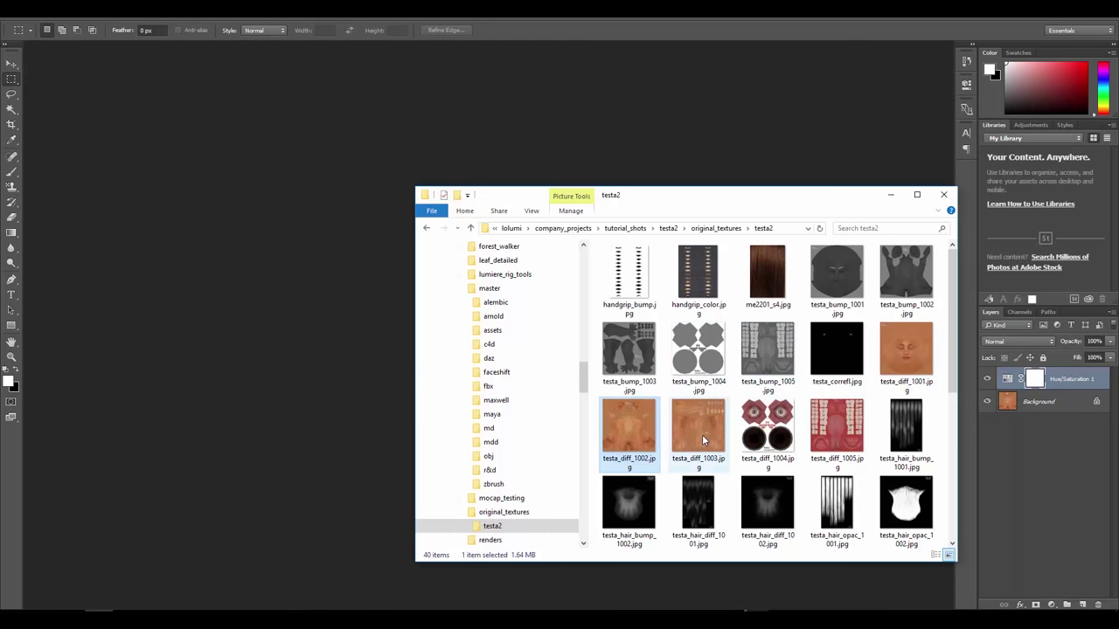
drag(702, 435, 263, 243)
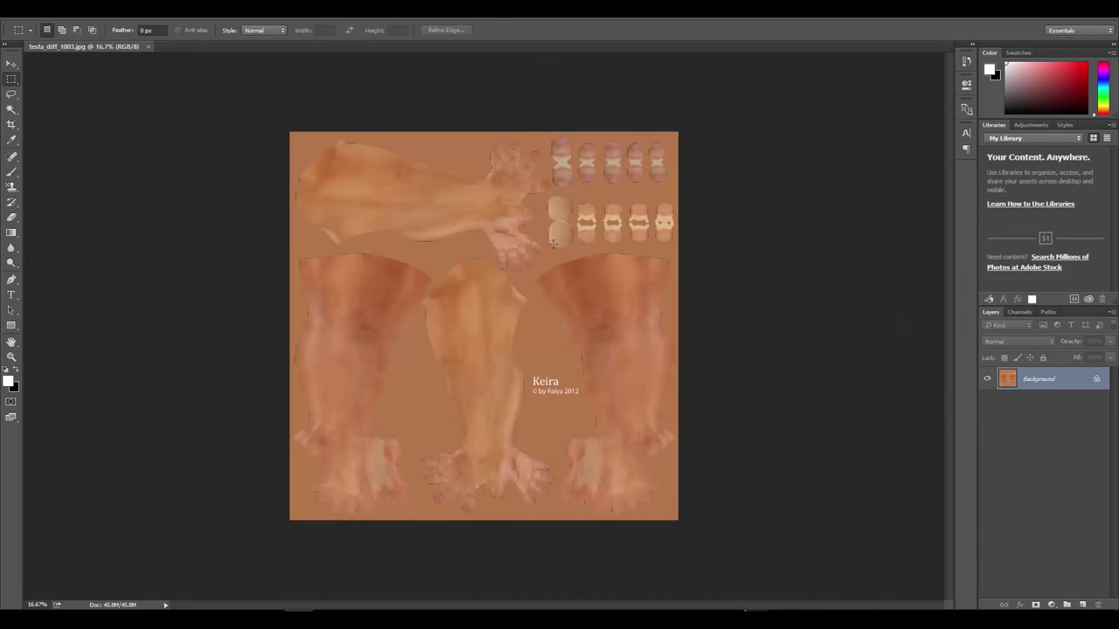
Copy the Hue/Saturation adjustment layer from testa_ssct_1002.tif onto testa_diff_1003.jpg and minimize the torso texture's window
drag(961, 103, 539, 100)
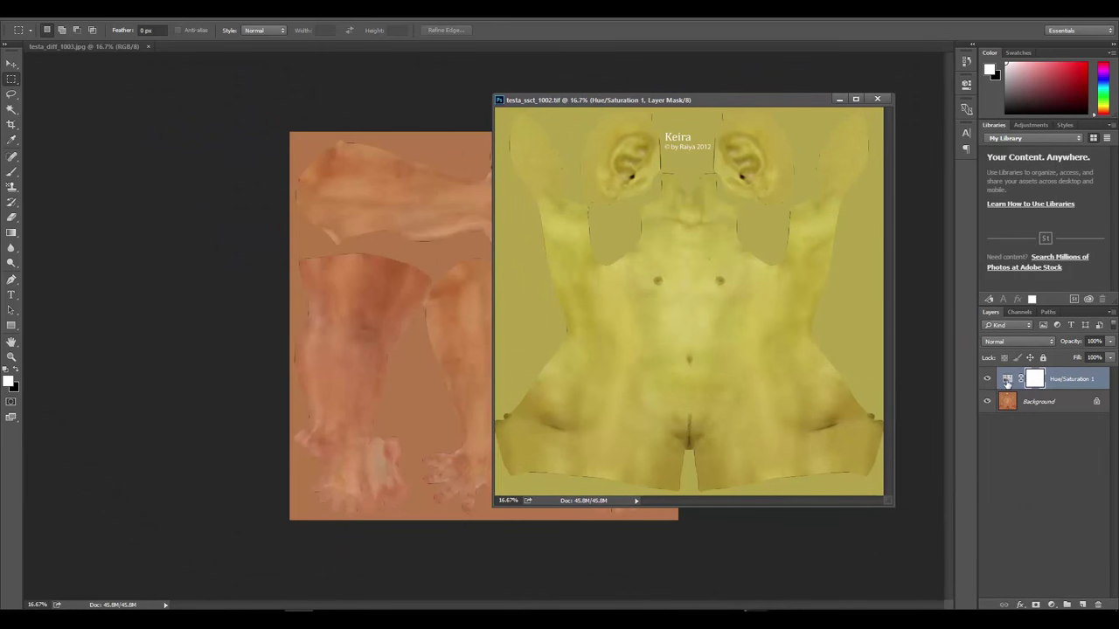
drag(1008, 382, 307, 278)
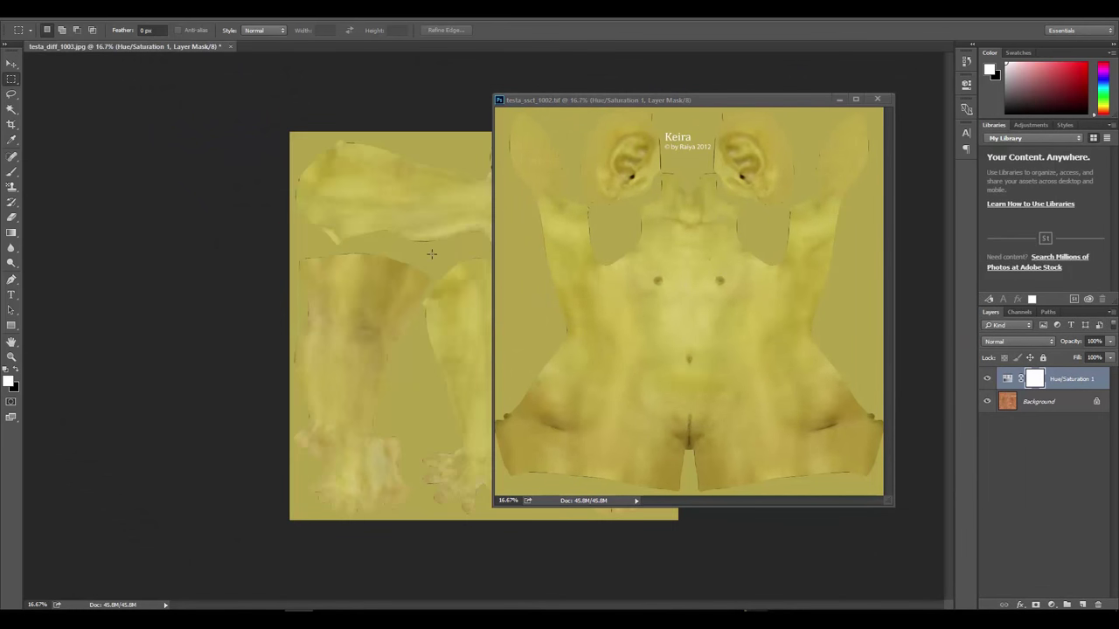
click(838, 102)
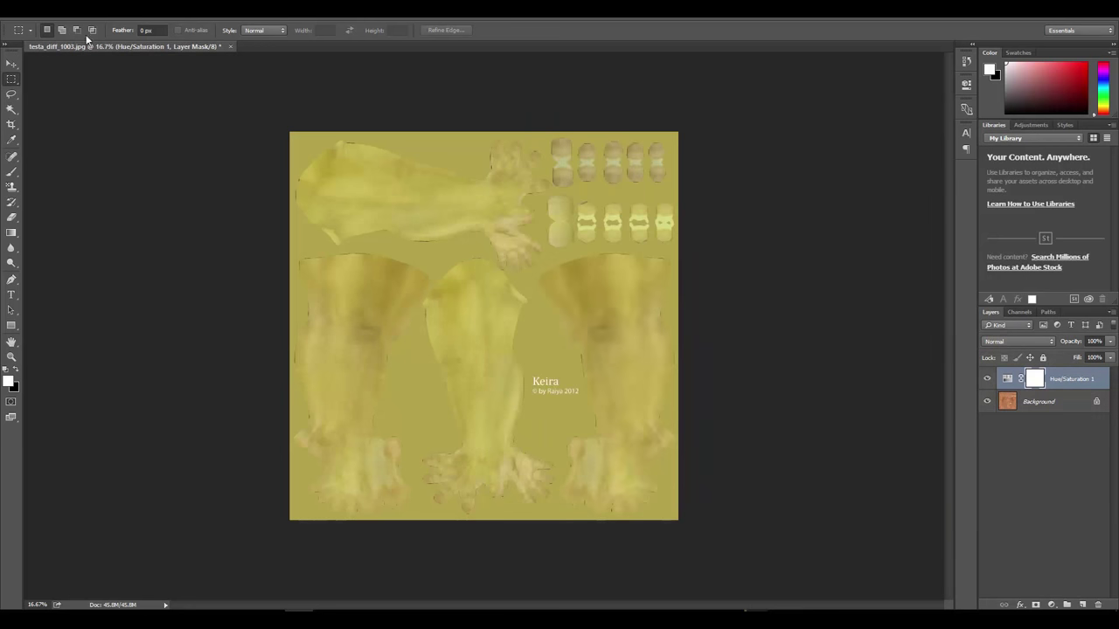
Save the adjusted limbs texture as testa_ssct_1003.tif with layers, LZW image compression and RLE layer compression
click(32, 9)
click(52, 142)
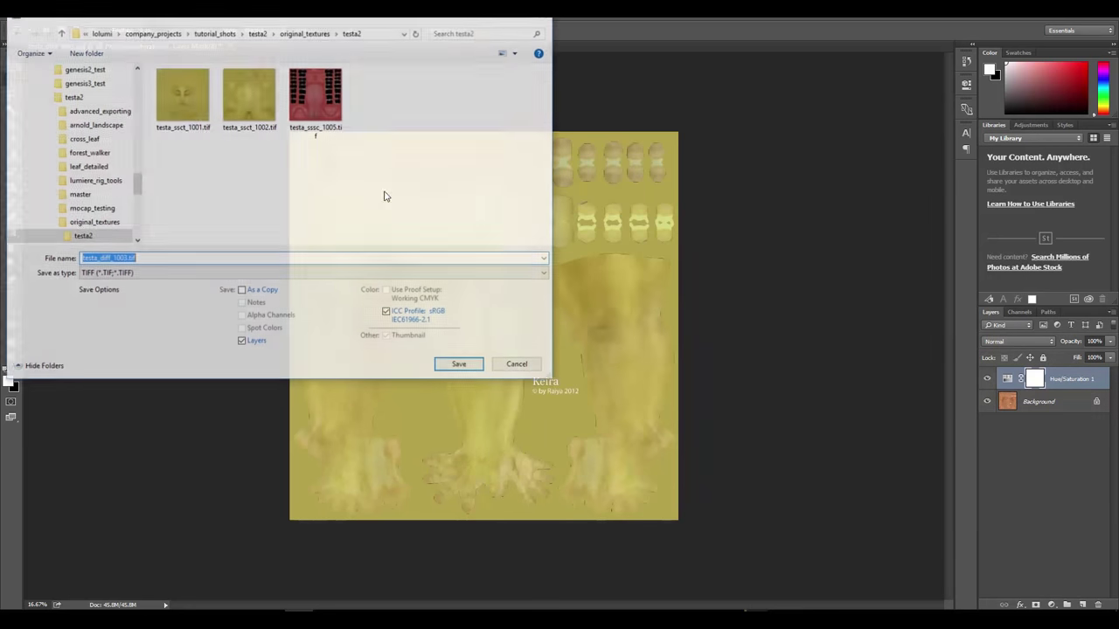
click(140, 258)
key(BackSpace)
key(BackSpace)
key(BackSpace)
key(BackSpace)
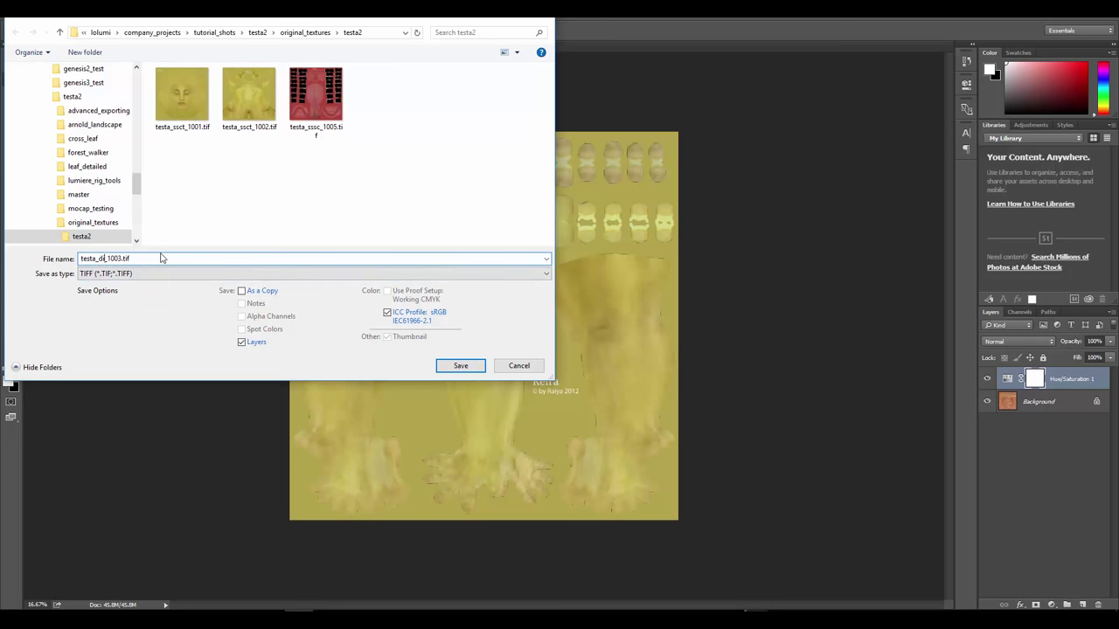
text(ssct)
click(461, 365)
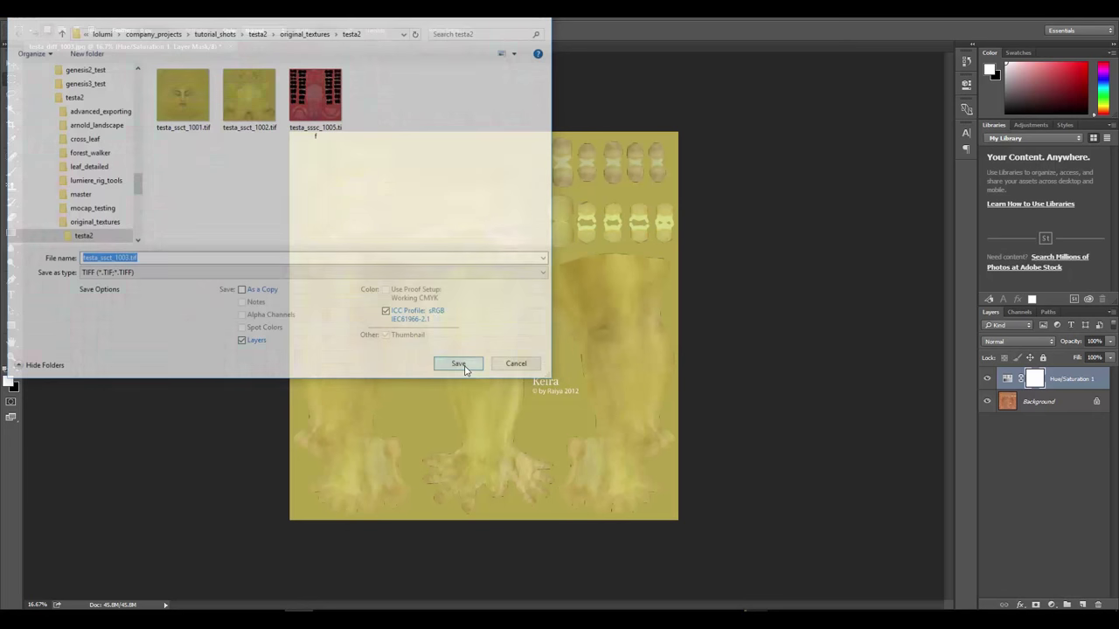
click(705, 177)
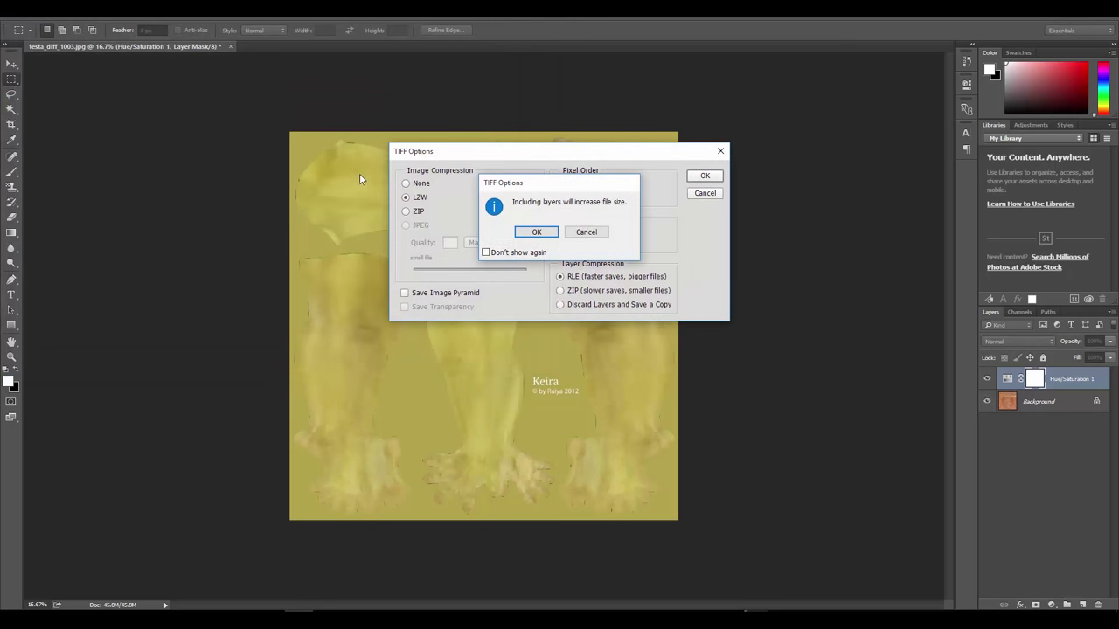
click(535, 232)
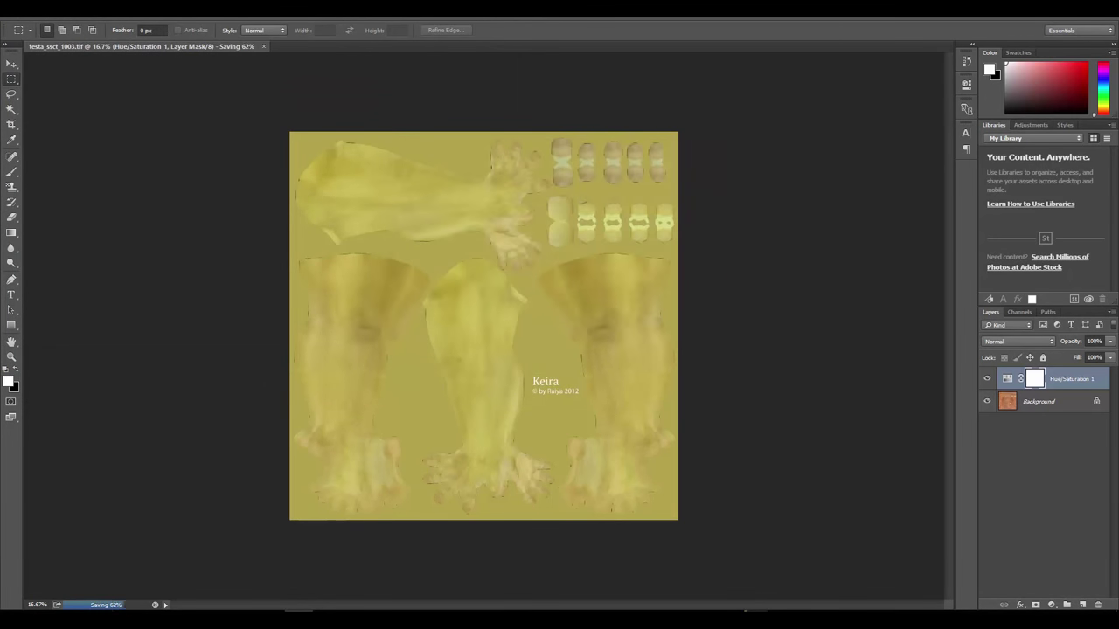
Bring testa_ssct_1002.tif and testa_ssct_1001.tif from File Explorer into Photoshop as tabbed documents beside testa_ssct_1003.tif
click(136, 578)
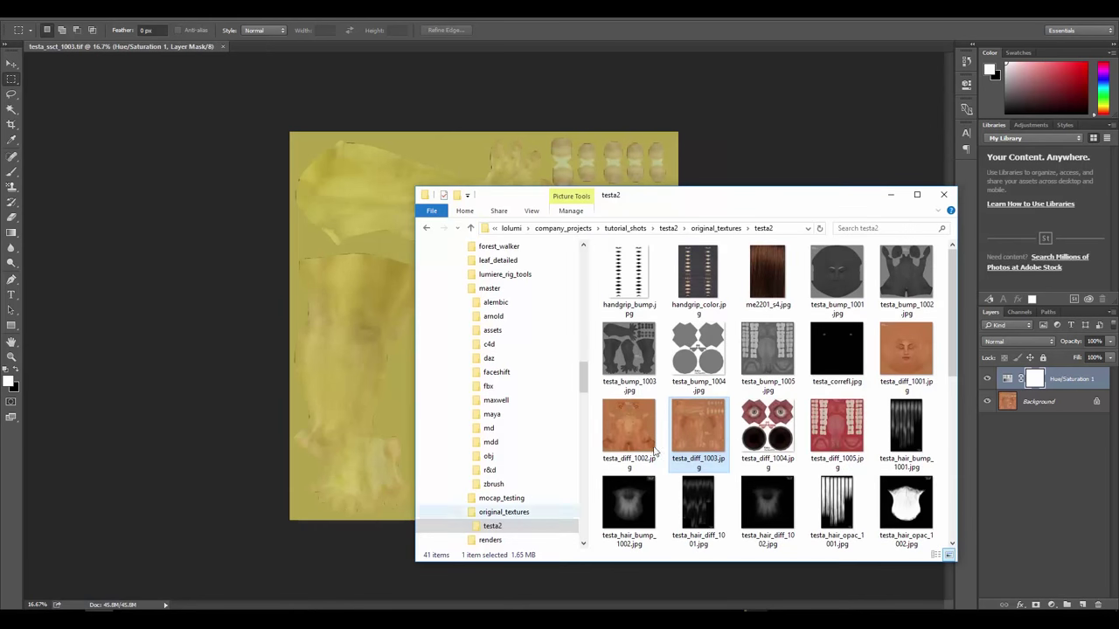
scroll(791, 404, down, 5)
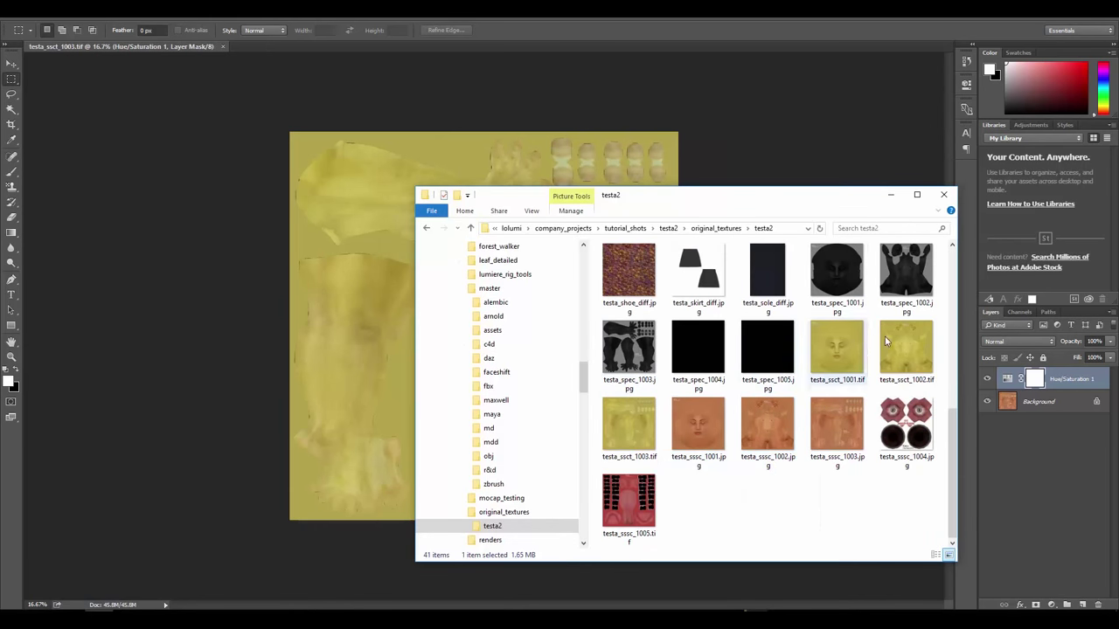
drag(905, 353, 266, 47)
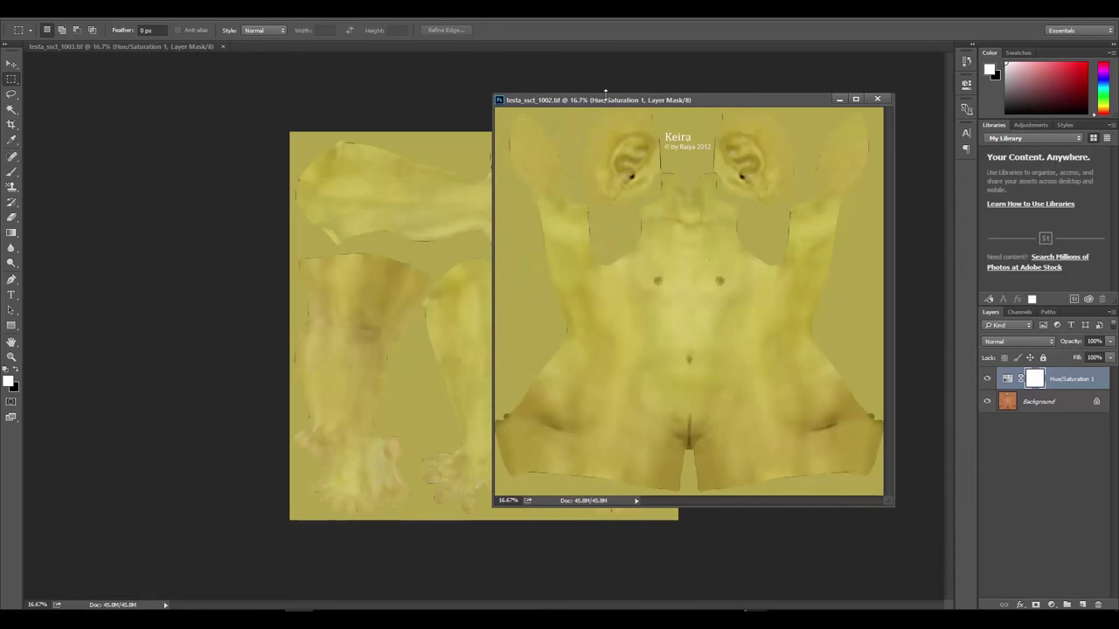
drag(552, 102, 318, 43)
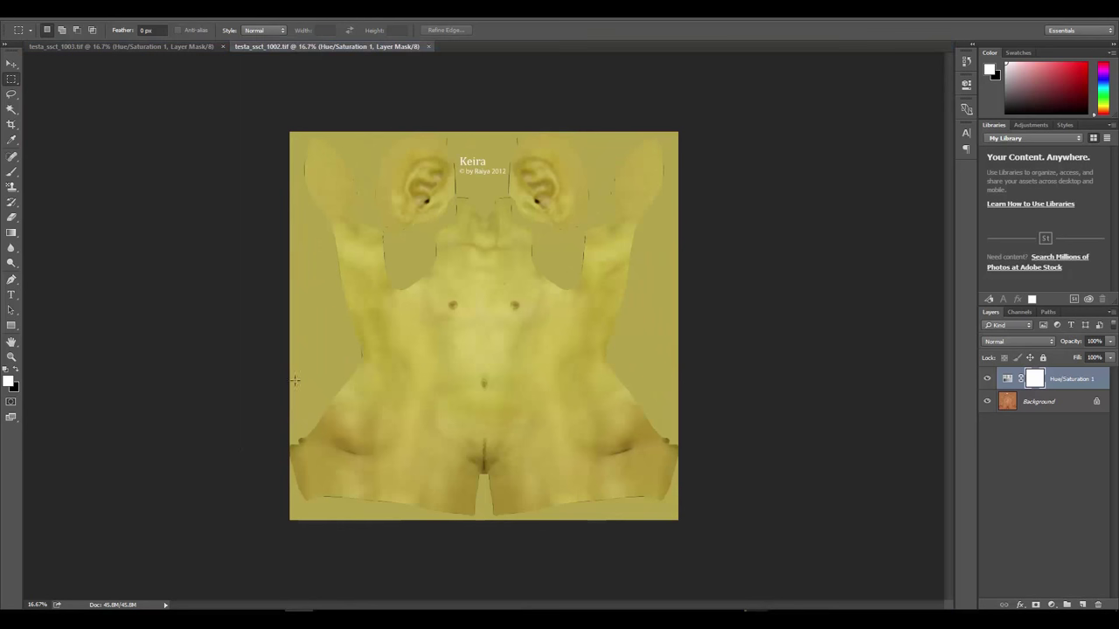
mouse_move(297, 611)
mouse_move(98, 619)
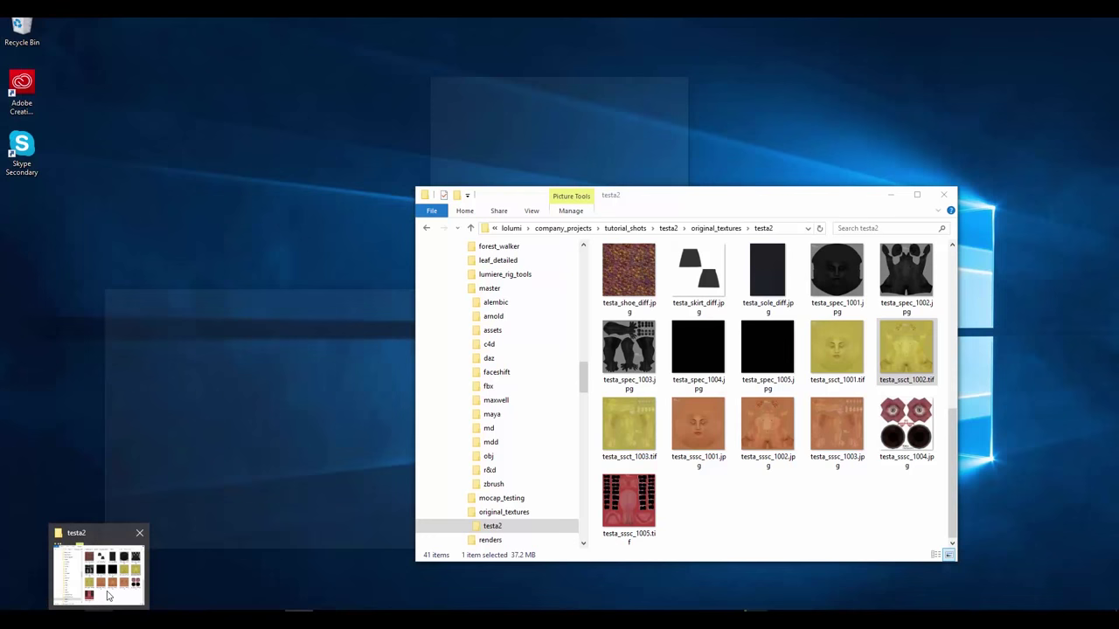
click(109, 591)
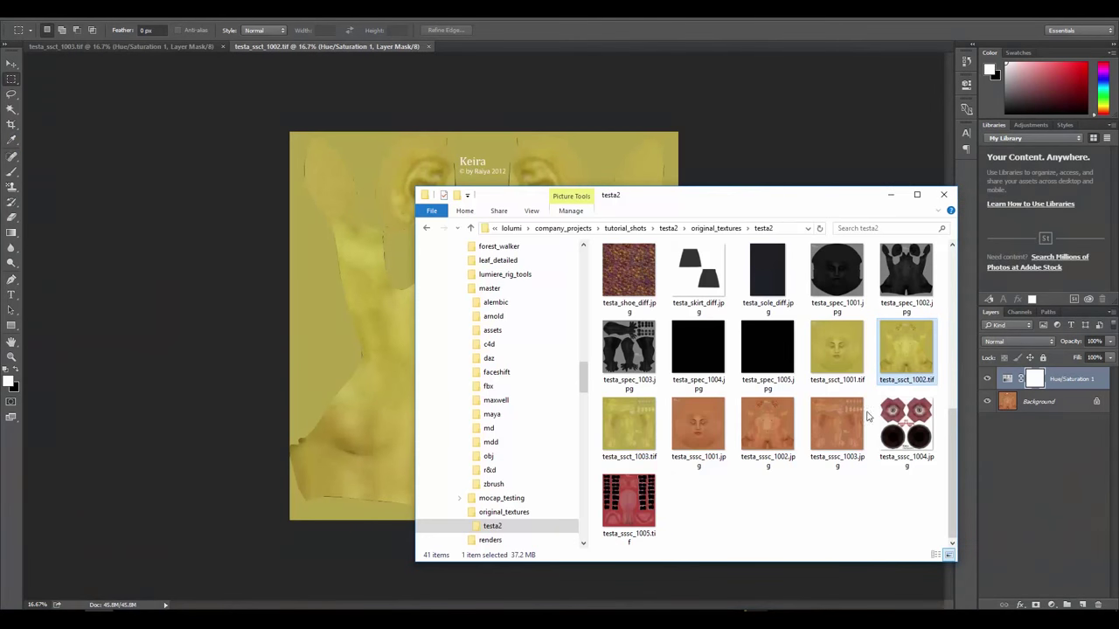
drag(844, 354, 482, 46)
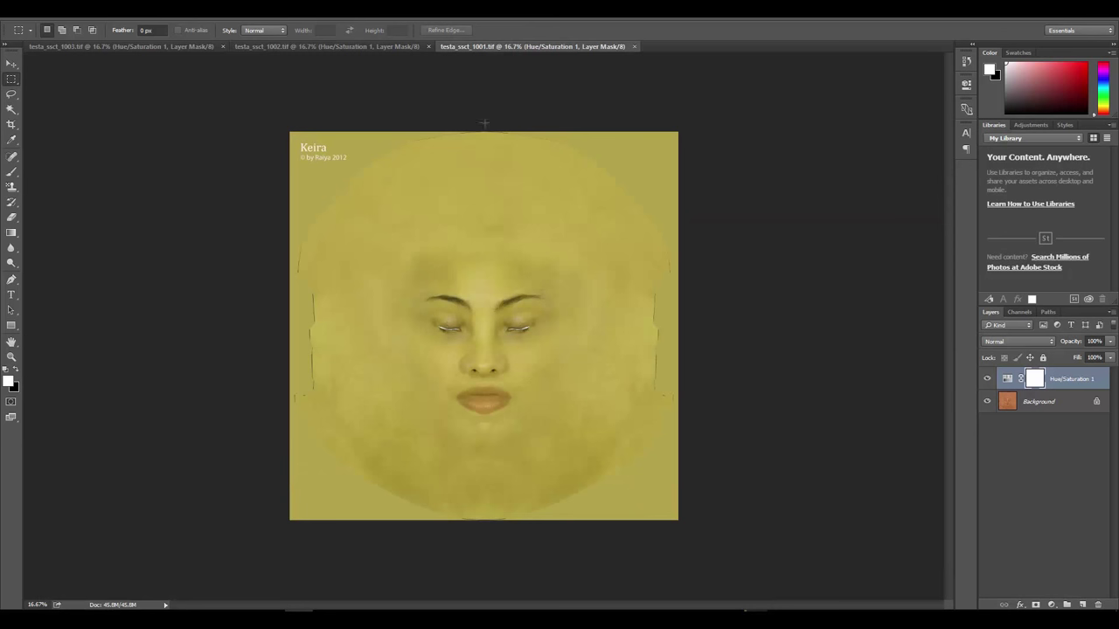
Save the face texture as a new TIFF named testa_dsct_1001.tif with layers, LZW image compression and RLE layer compression
click(30, 19)
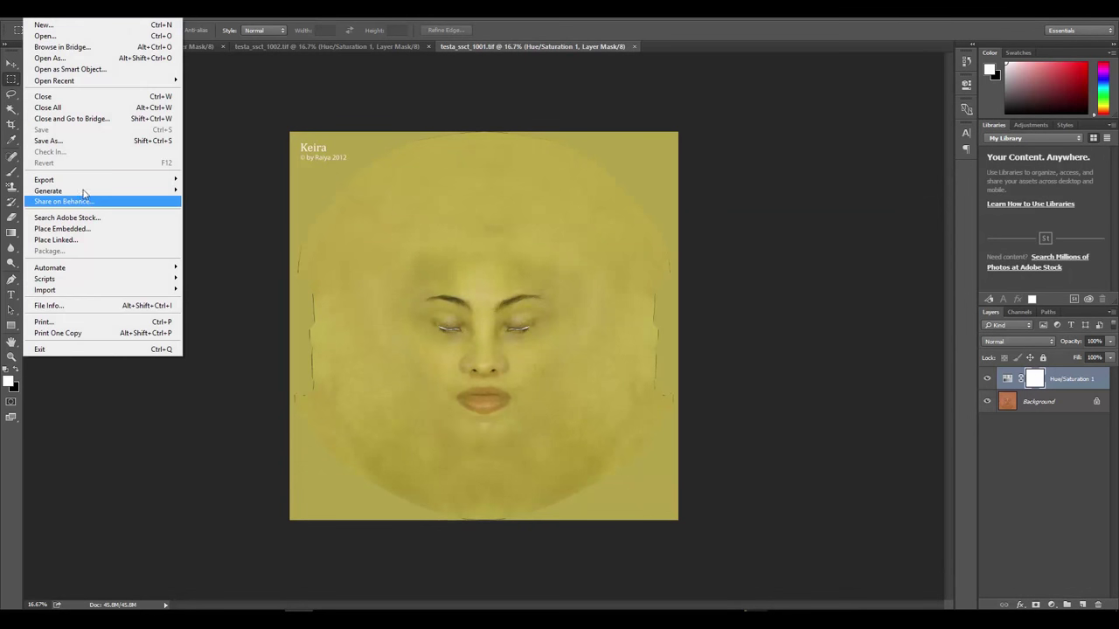
click(67, 142)
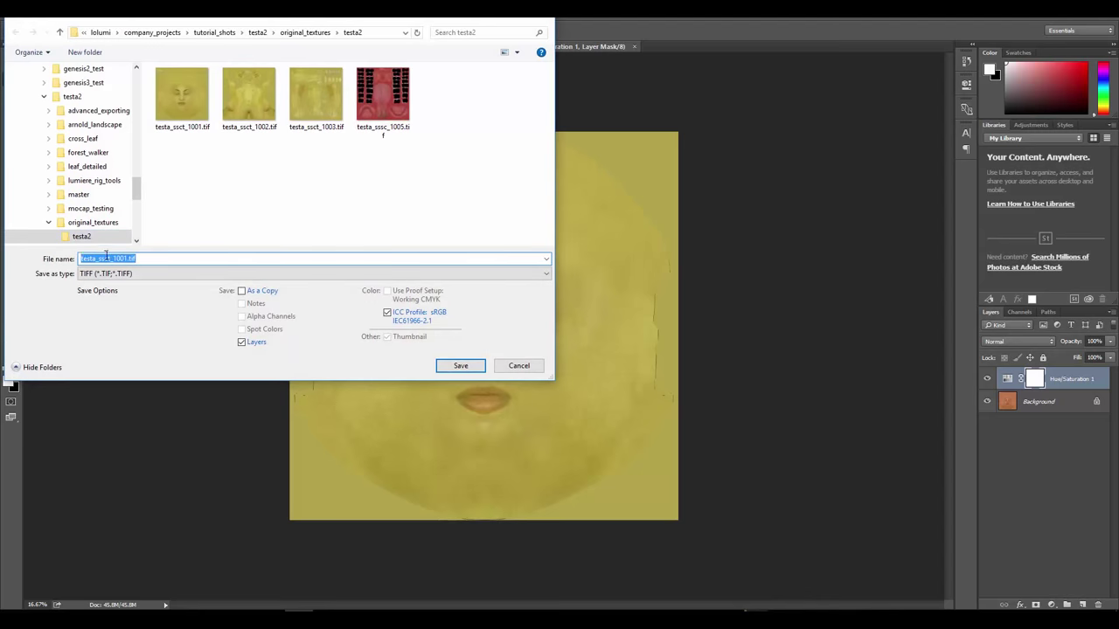
click(156, 258)
key(BackSpace)
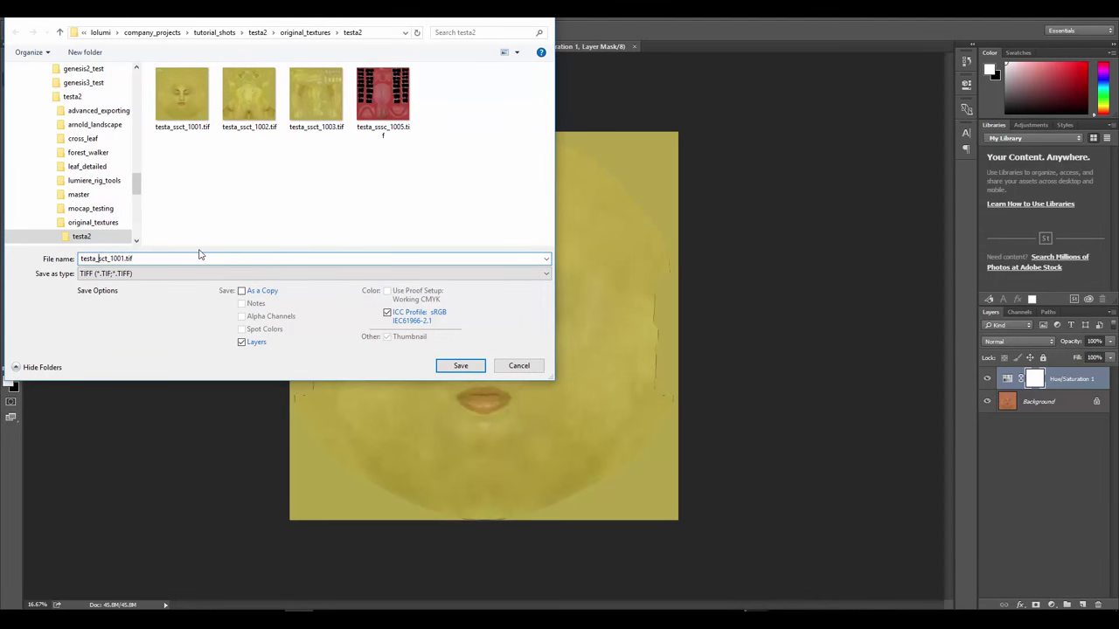
text(d)
click(454, 364)
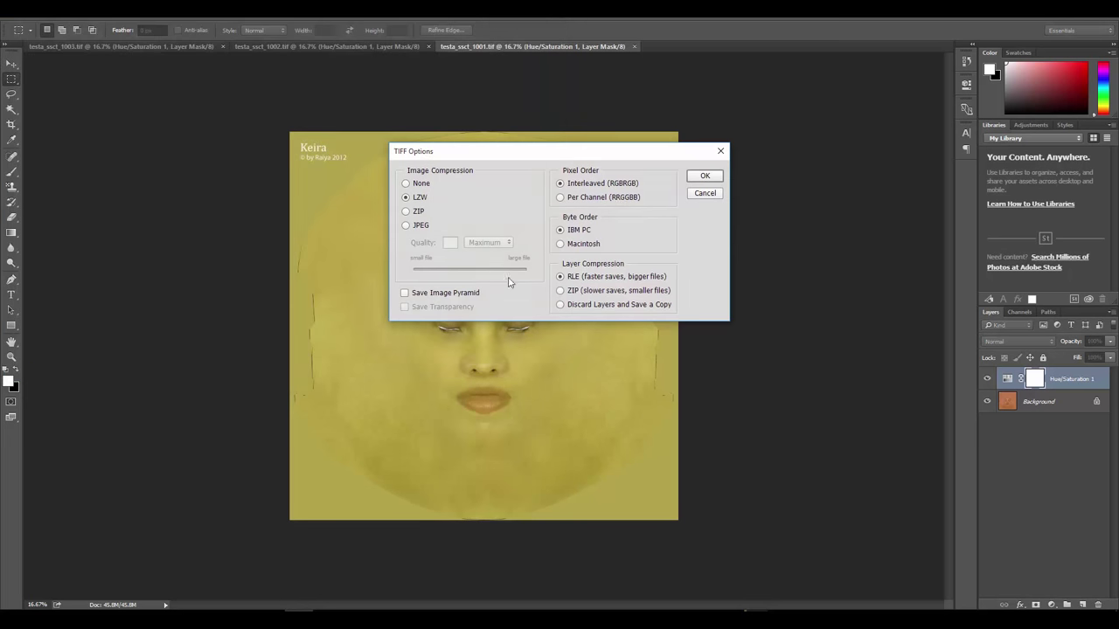
click(704, 179)
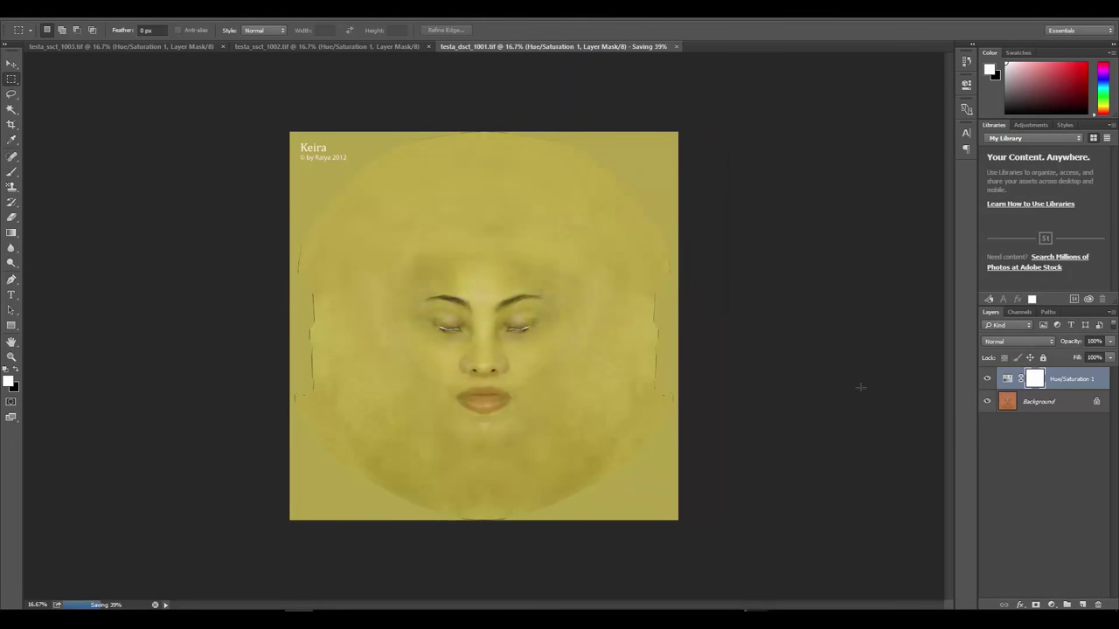
Delete the Hue/Saturation layer from testa_dsct_1001.tif and add a Color Balance adjustment layer above the face texture
click(1008, 379)
drag(1010, 382, 1097, 604)
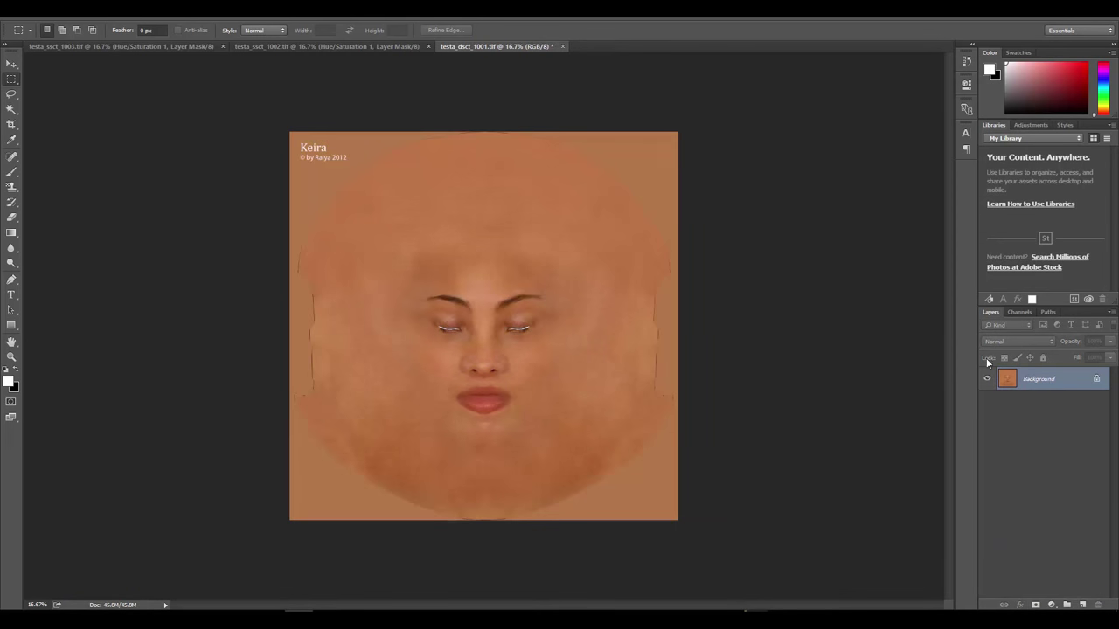
click(1050, 603)
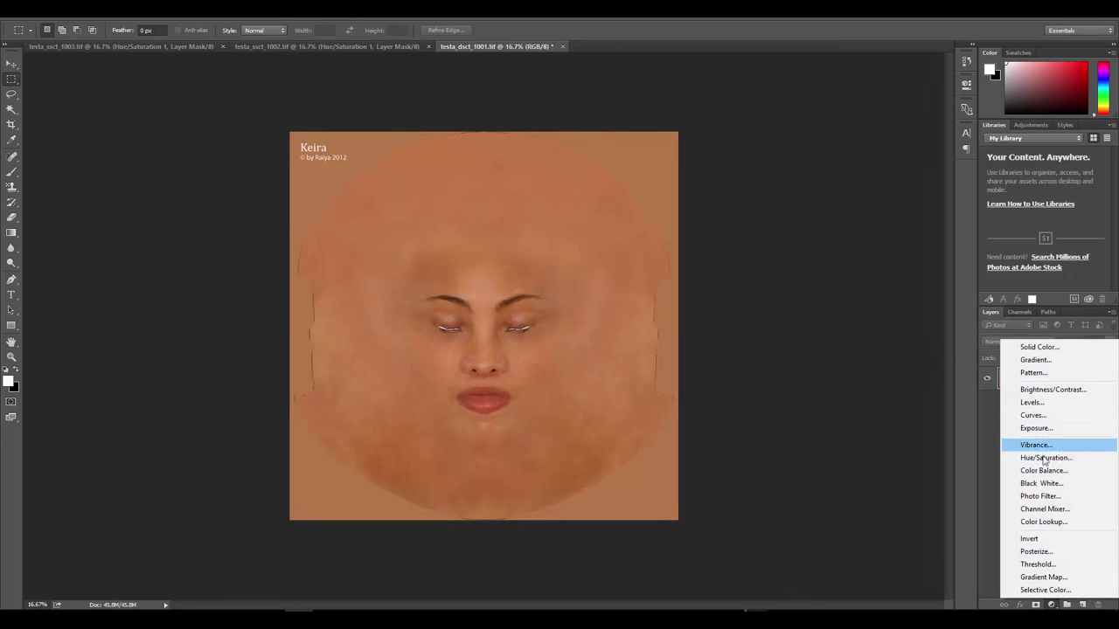
click(1043, 470)
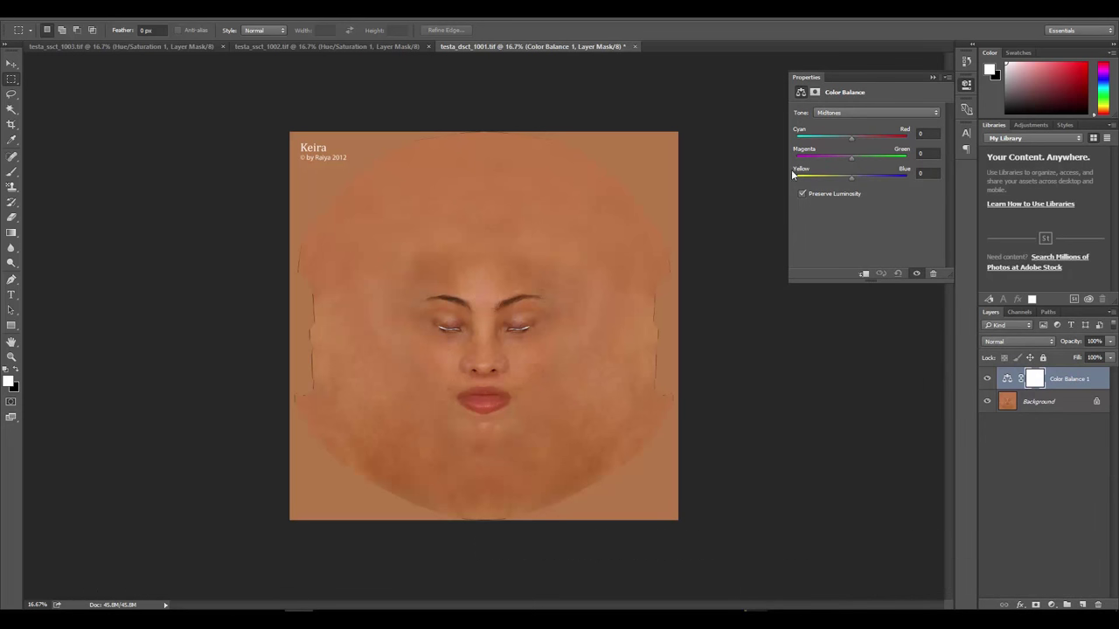
Set the Color Balance midtones to Cyan/Red +94, Magenta/Green -9 and Yellow/Blue +1
drag(853, 137, 904, 140)
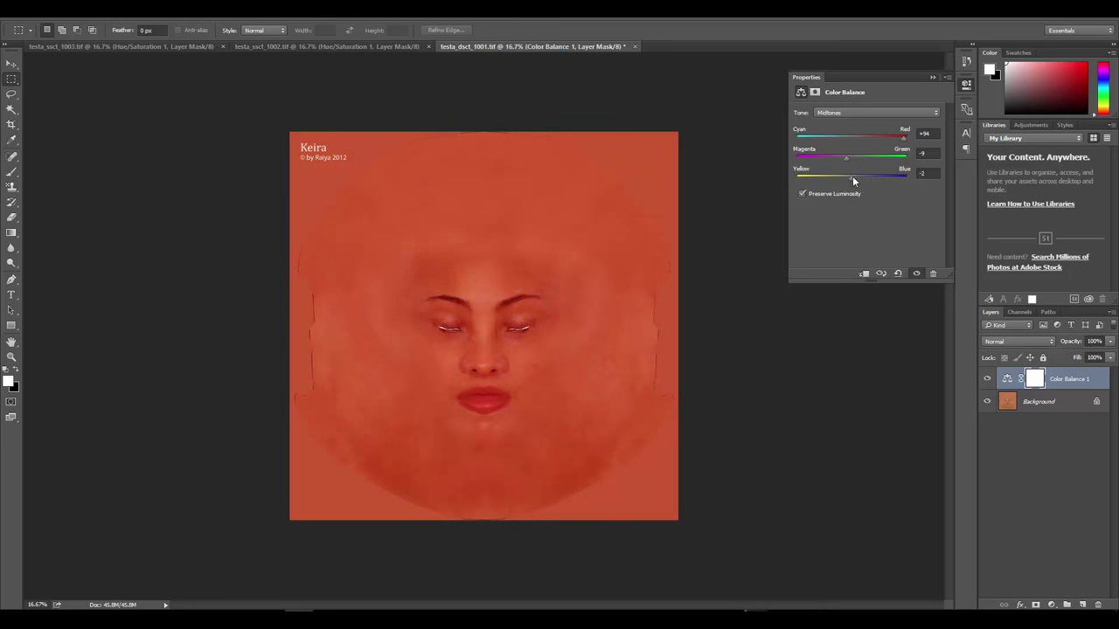
mouse_move(852, 177)
mouse_down()
mouse_move(861, 179)
mouse_move(848, 179)
mouse_up()
drag(850, 178, 853, 180)
Set the Color Balance shadows to Cyan/Red +40, Magenta/Green -15 and Yellow/Blue +3
click(857, 112)
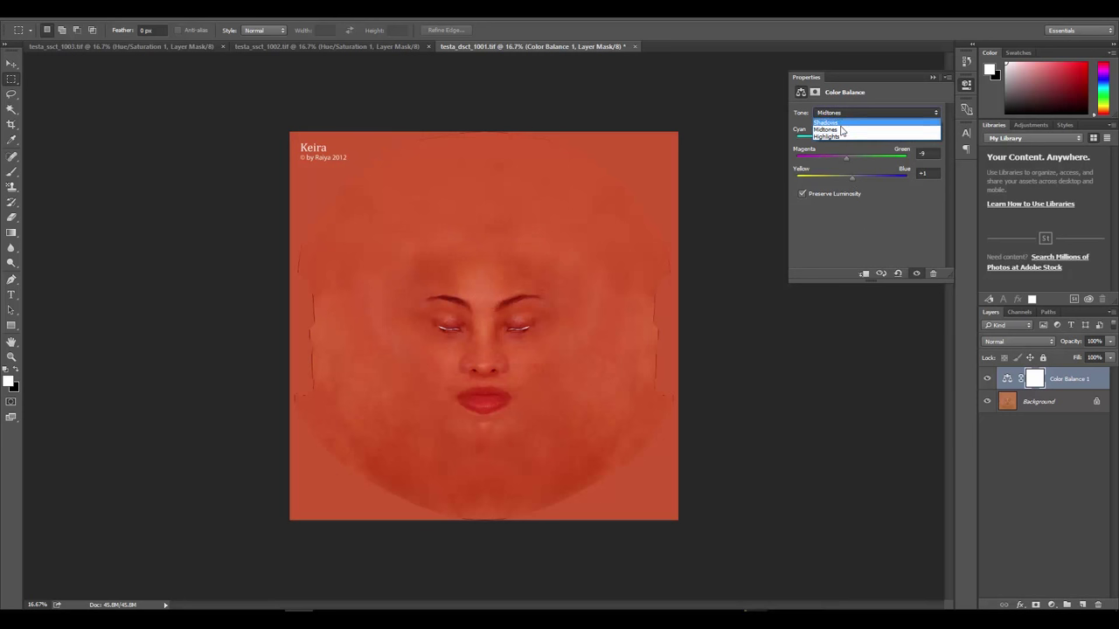
click(826, 122)
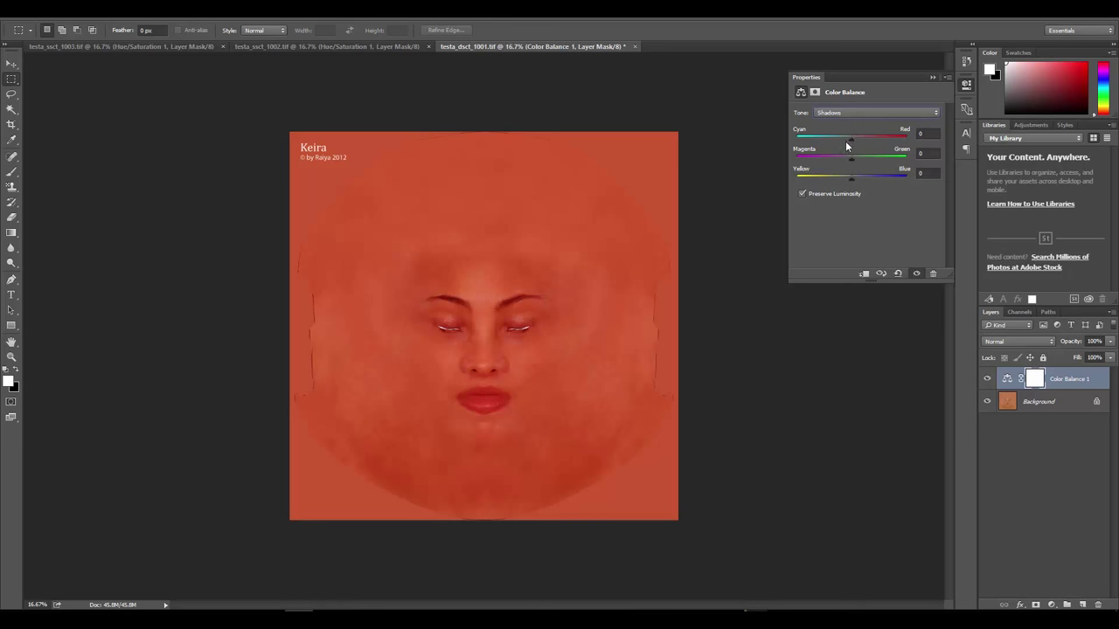
drag(853, 140, 876, 140)
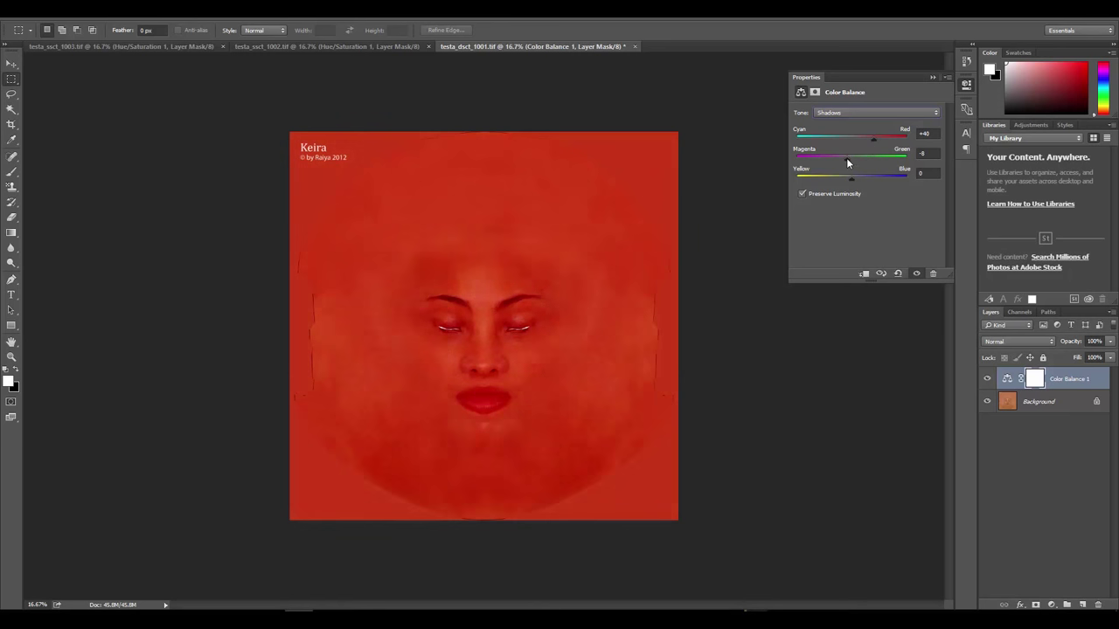
drag(846, 159, 845, 180)
drag(854, 180, 852, 181)
Shift the Color Balance highlights moderately toward red and slightly toward blue, and collapse the adjustment settings
click(874, 113)
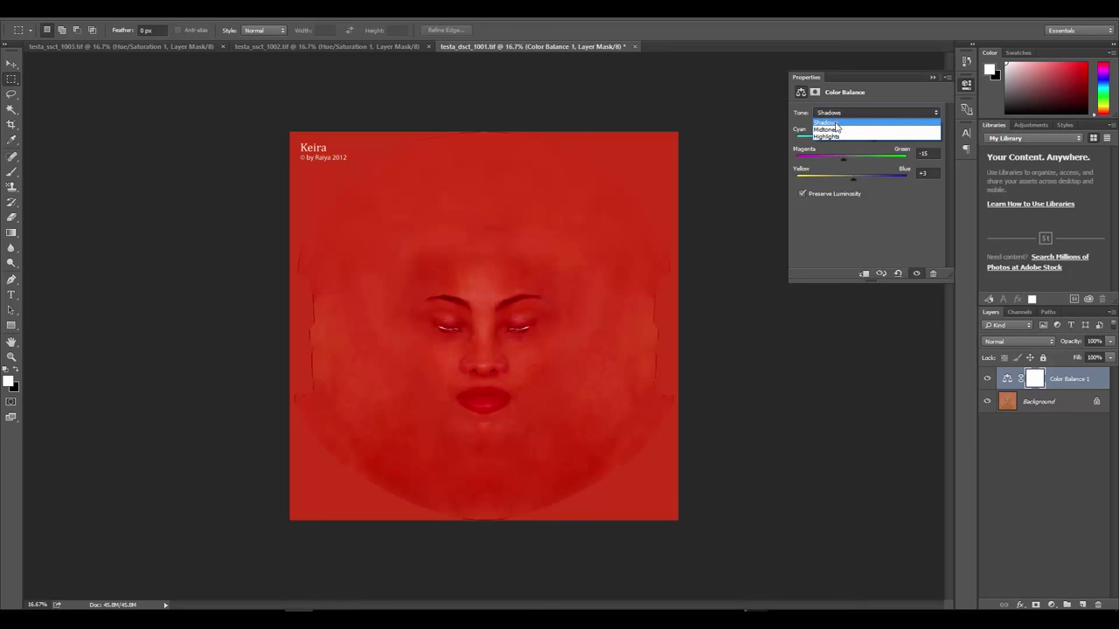
click(828, 136)
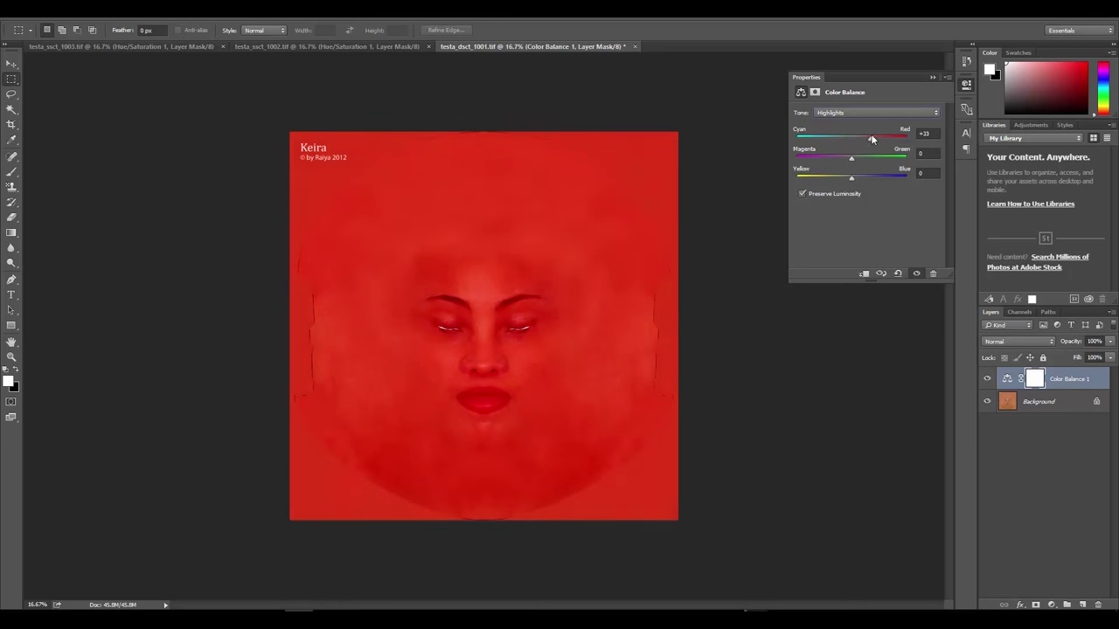
drag(871, 138, 862, 137)
mouse_move(851, 177)
mouse_down()
mouse_move(842, 179)
mouse_move(856, 179)
mouse_up()
click(930, 78)
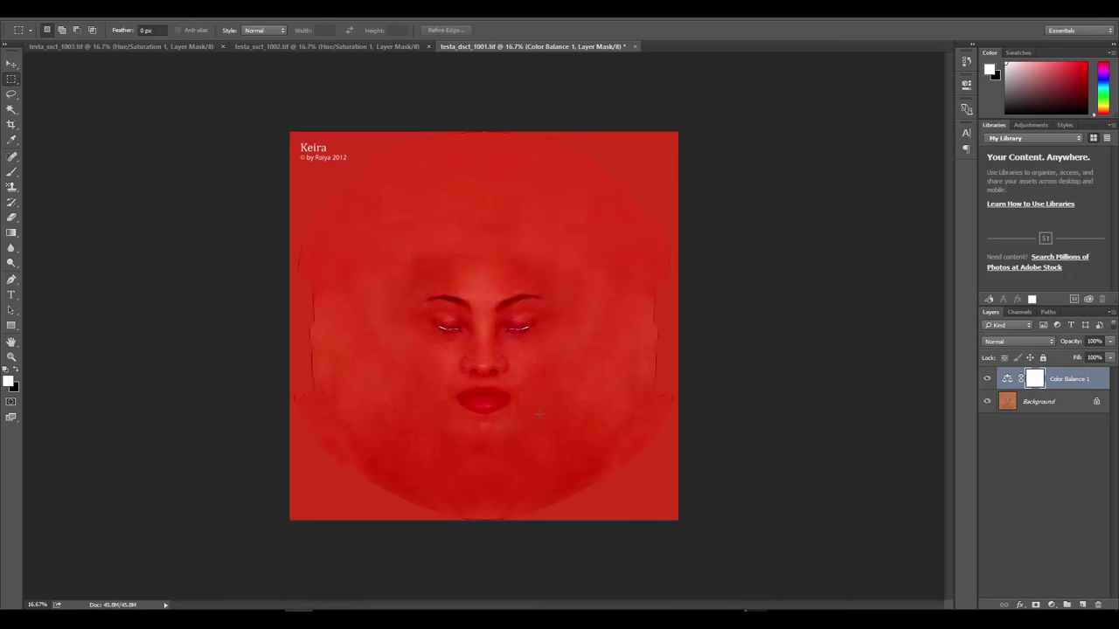
Convert the Background layer of testa_dsct_1001.tif to a smart object
click(1034, 406)
right_click(1036, 402)
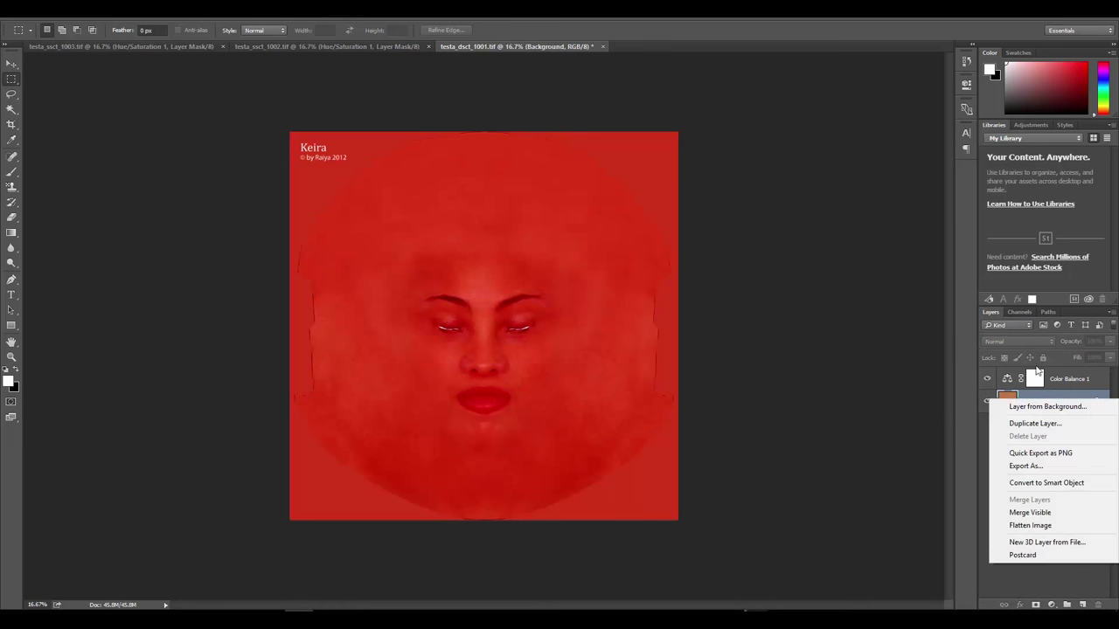
click(1030, 484)
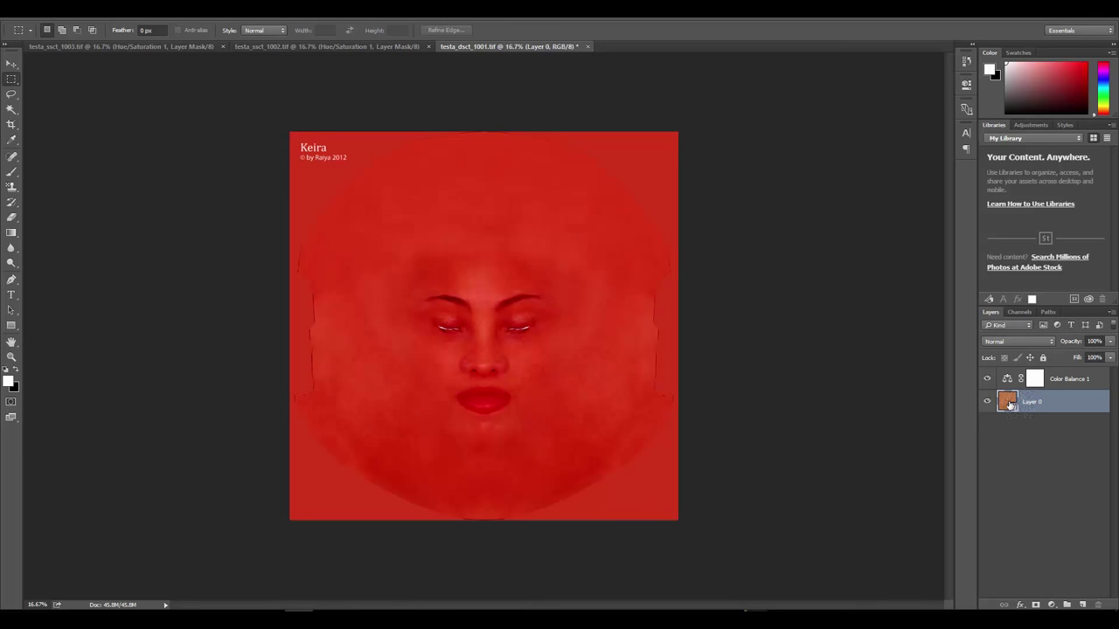
Apply a Gaussian Blur smart filter to the face layer, with a radius that slightly softens the skin detail
click(182, 16)
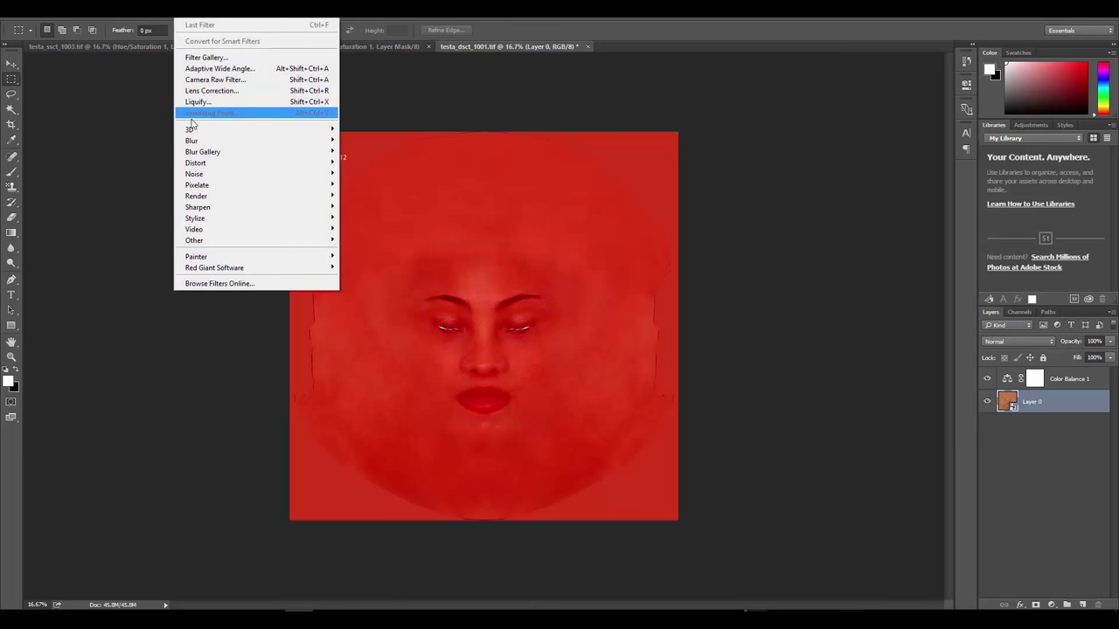
mouse_move(221, 140)
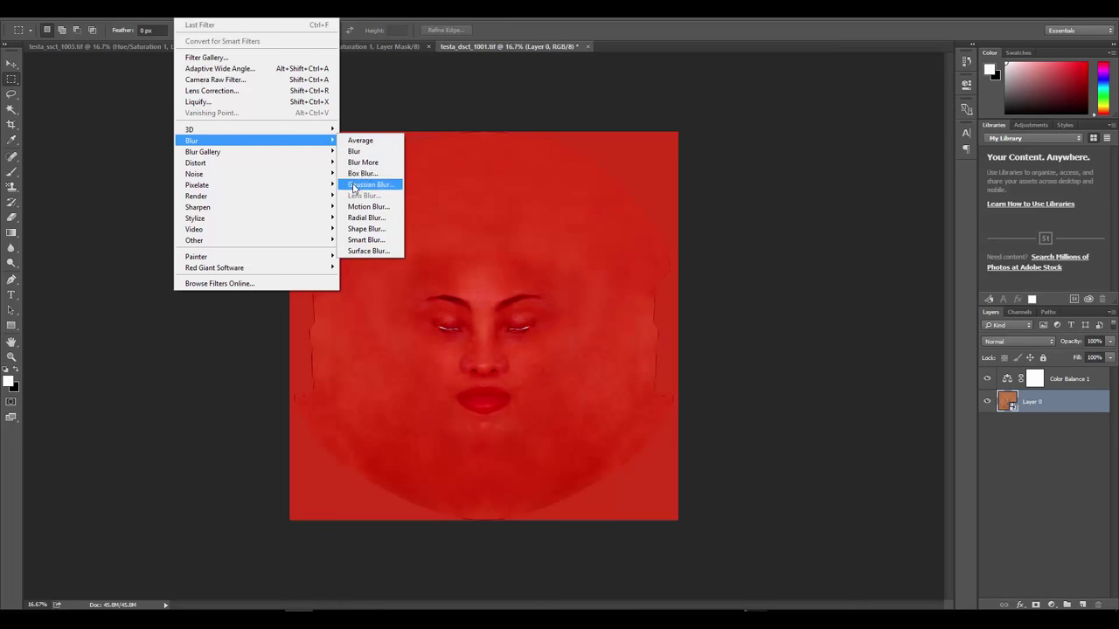
click(367, 185)
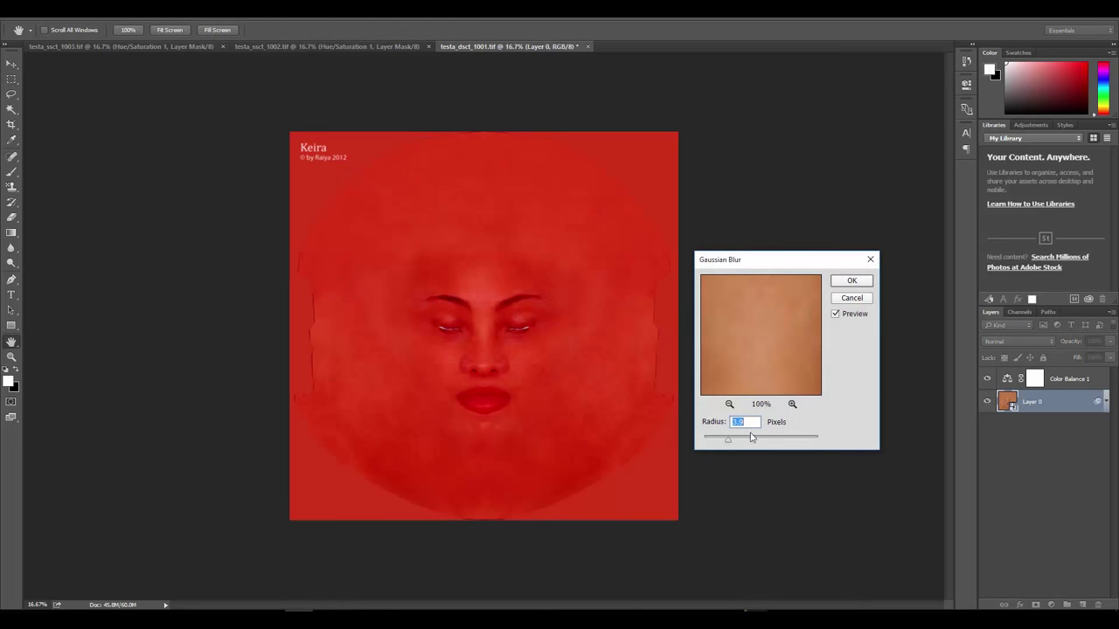
drag(727, 440, 737, 444)
drag(739, 439, 747, 444)
click(852, 283)
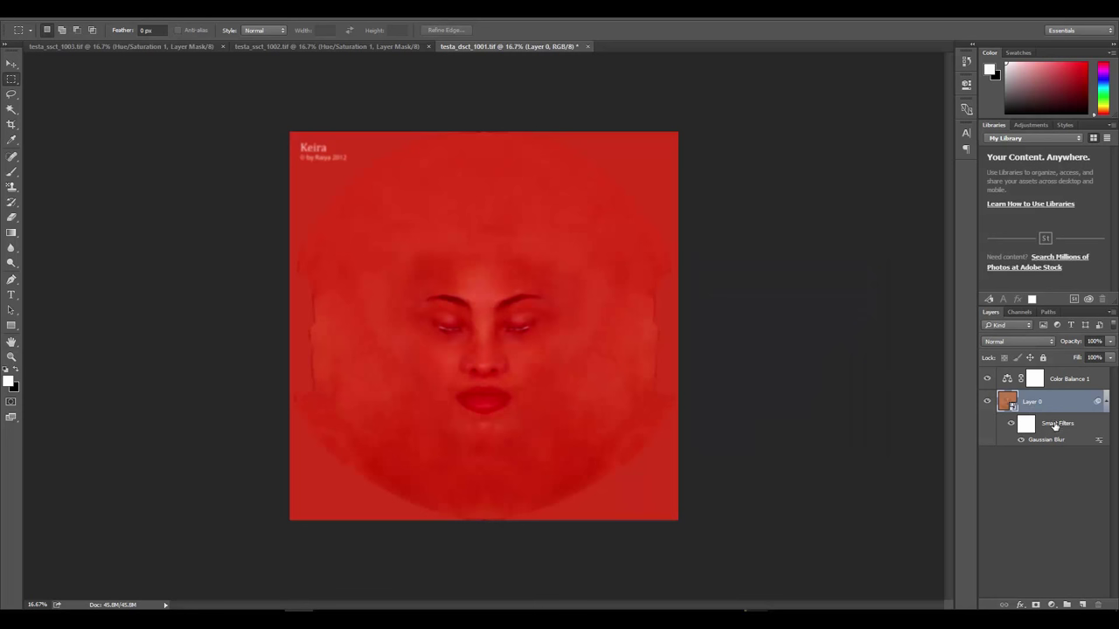
Compare the face with and without the blur, leave its smart filters hidden and save testa_dsct_1001.tif
click(1011, 425)
click(1012, 425)
click(1012, 425)
drag(1057, 424, 1024, 406)
key(ctrl+s)
Float testa_dsct_1001.tif, copy its Color Balance 1 and Layer 0 layers into testa_ssct_1002.tif, and minimize the floating document
drag(476, 47, 631, 154)
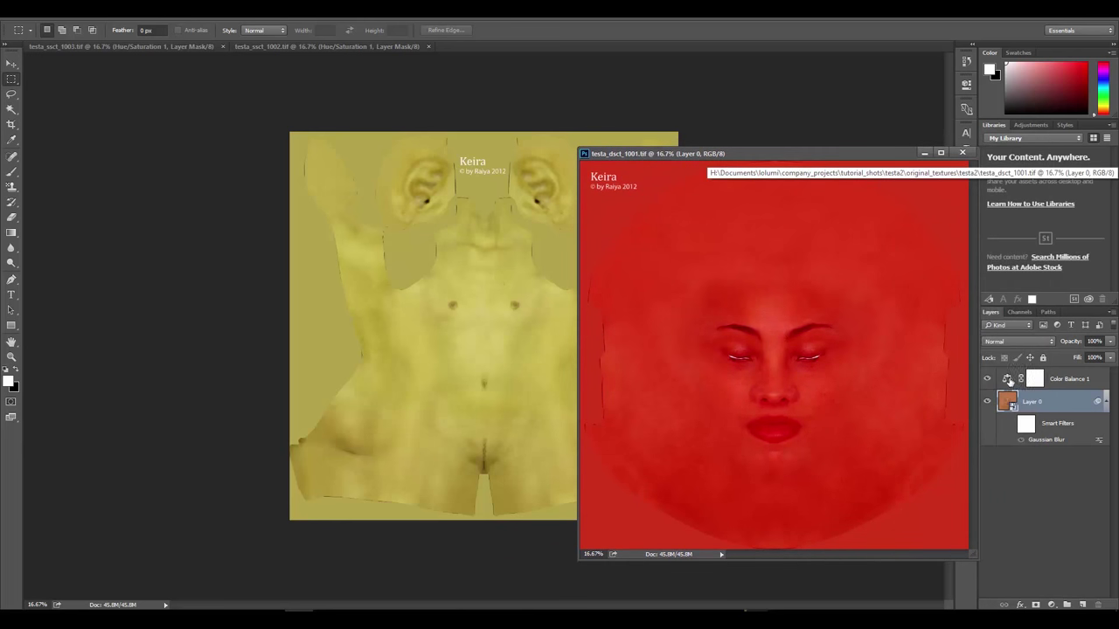
click(1010, 381)
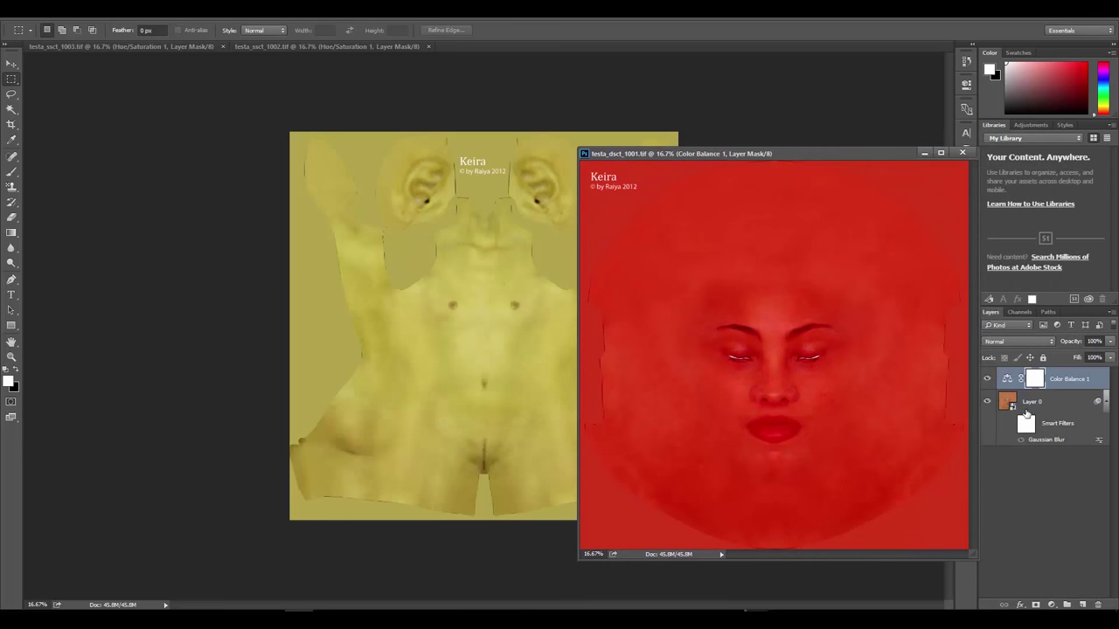
shift+click(1039, 403)
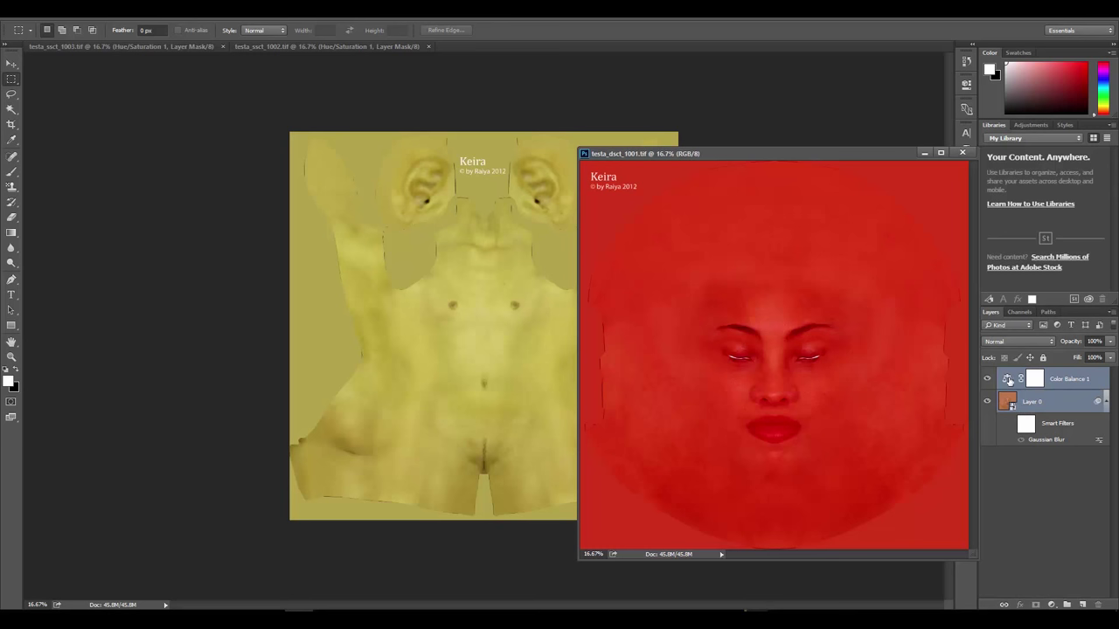
drag(1013, 381, 341, 184)
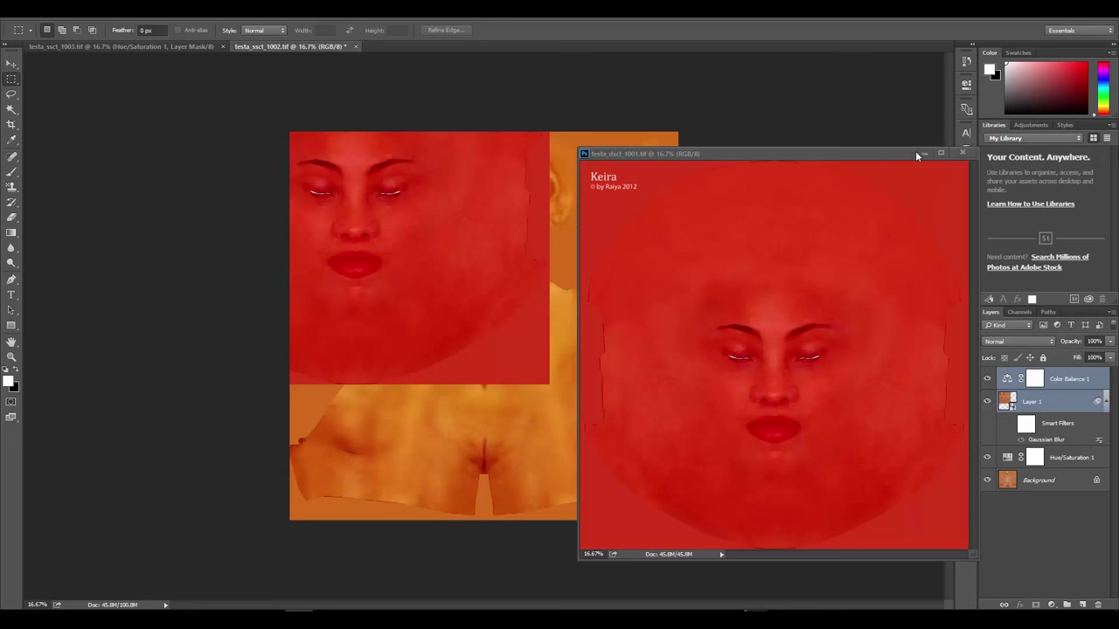
click(921, 154)
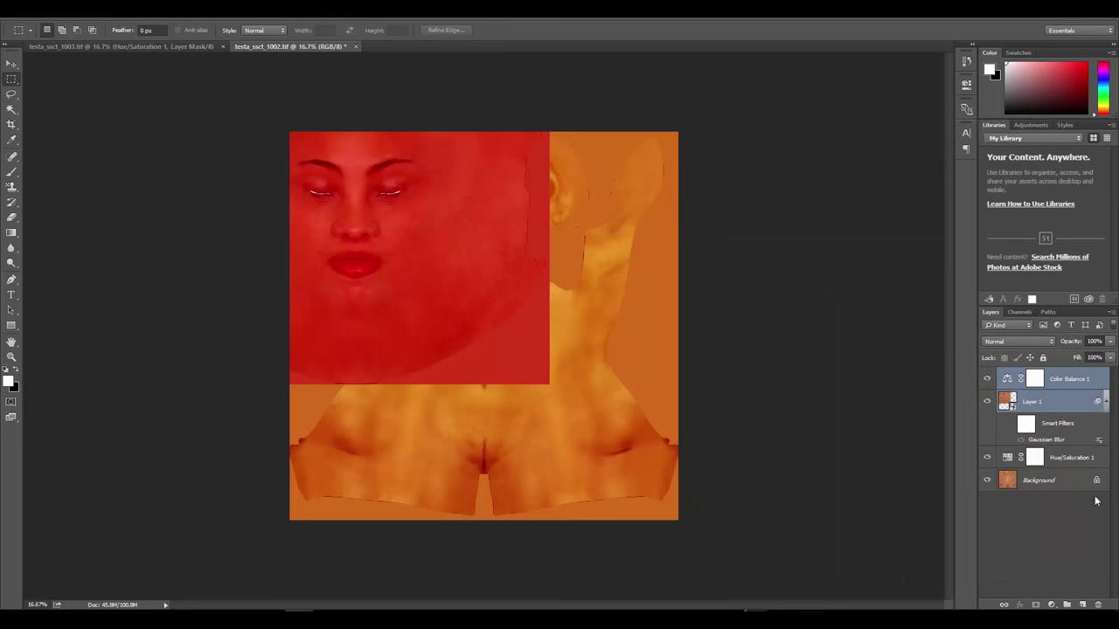
Convert the Background layer of testa_ssct_1002.tif to a smart object
click(1061, 486)
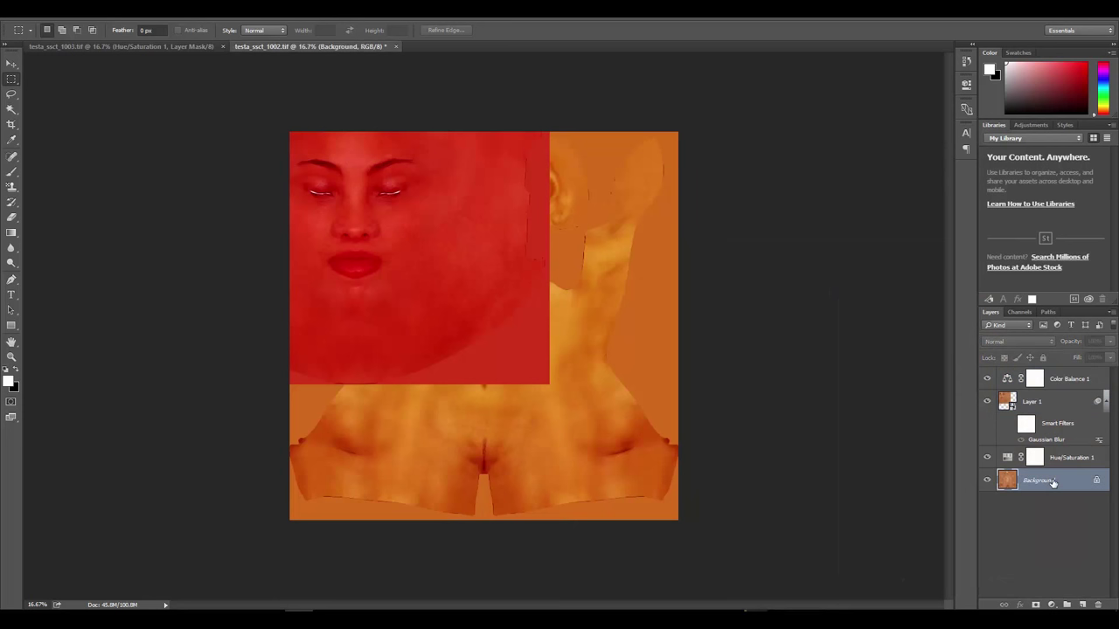
right_click(1060, 486)
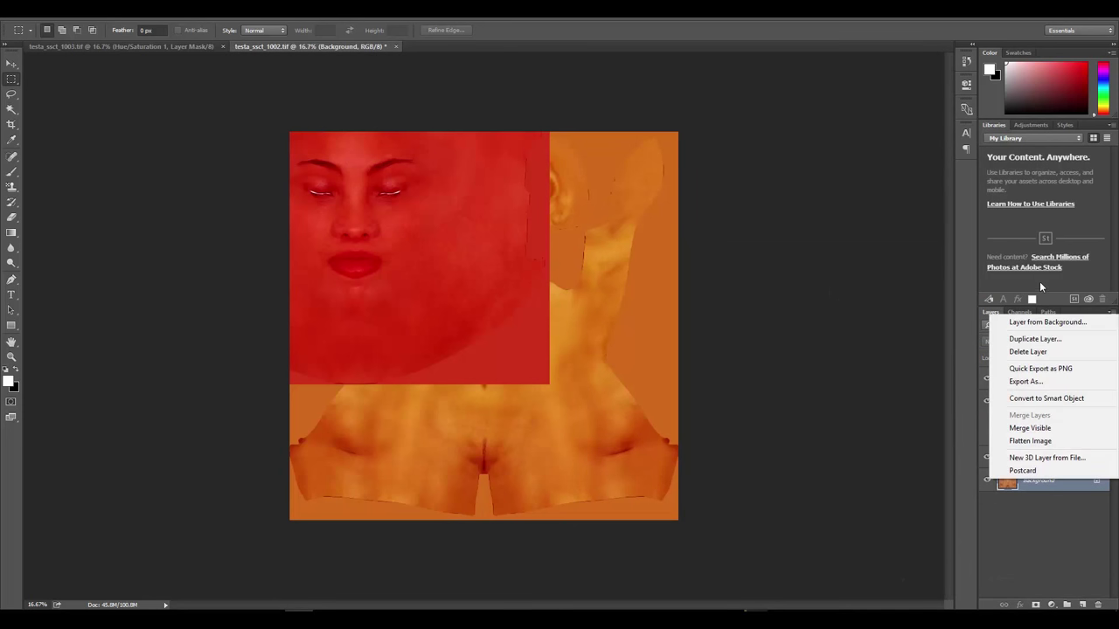
click(1041, 399)
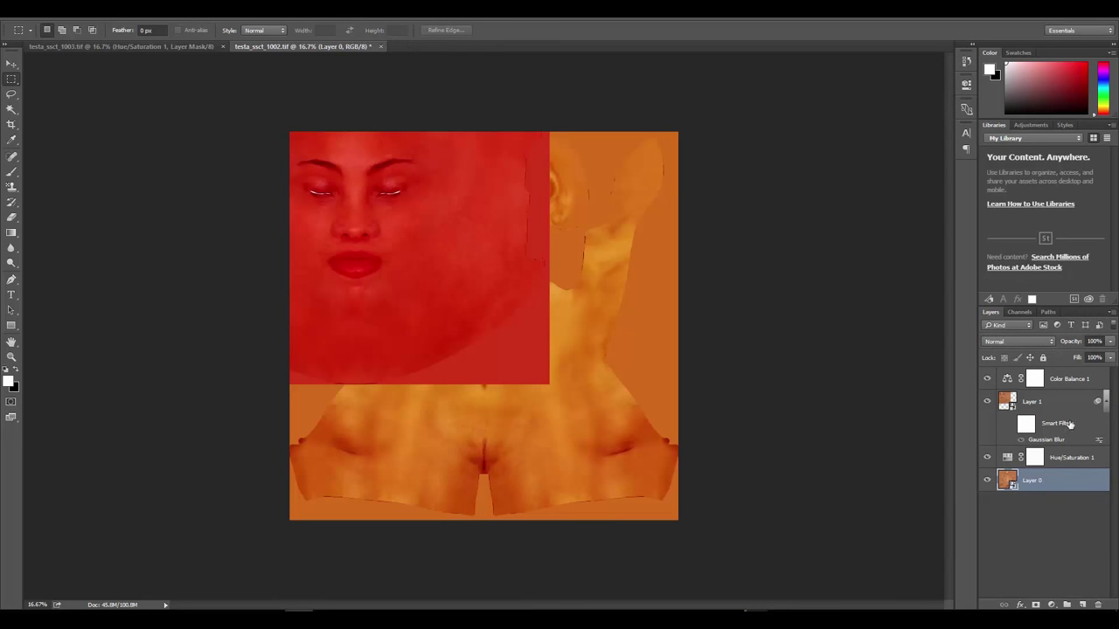
Move the Gaussian Blur smart filter from Layer 1 to the torso layer, and delete Layer 1 and the Hue/Saturation 1 layer
drag(1090, 477, 1090, 478)
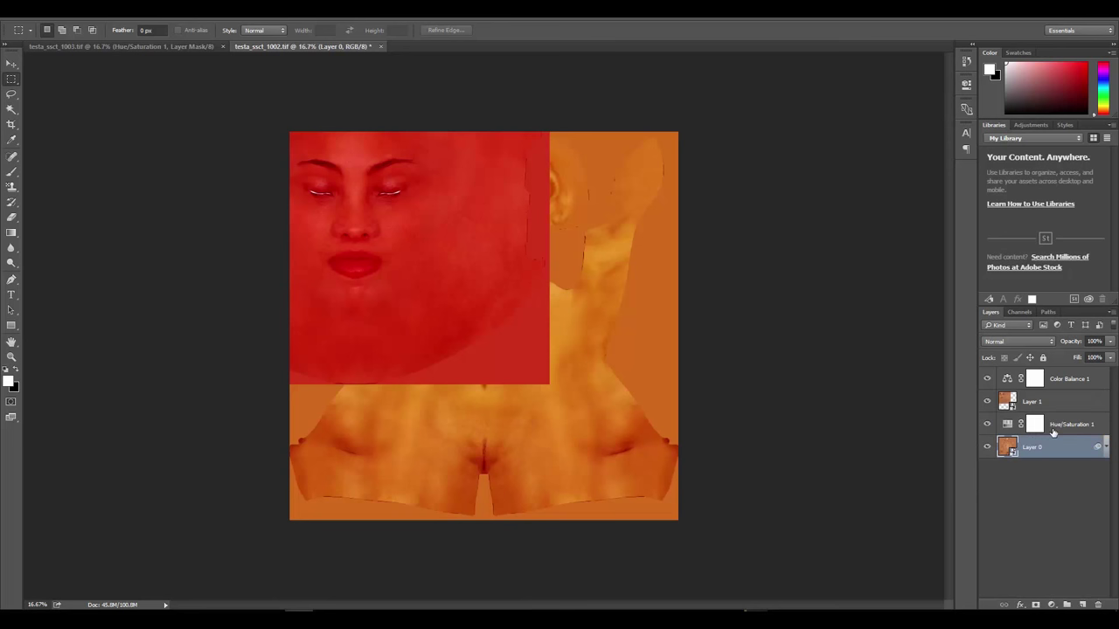
drag(1052, 401, 1098, 604)
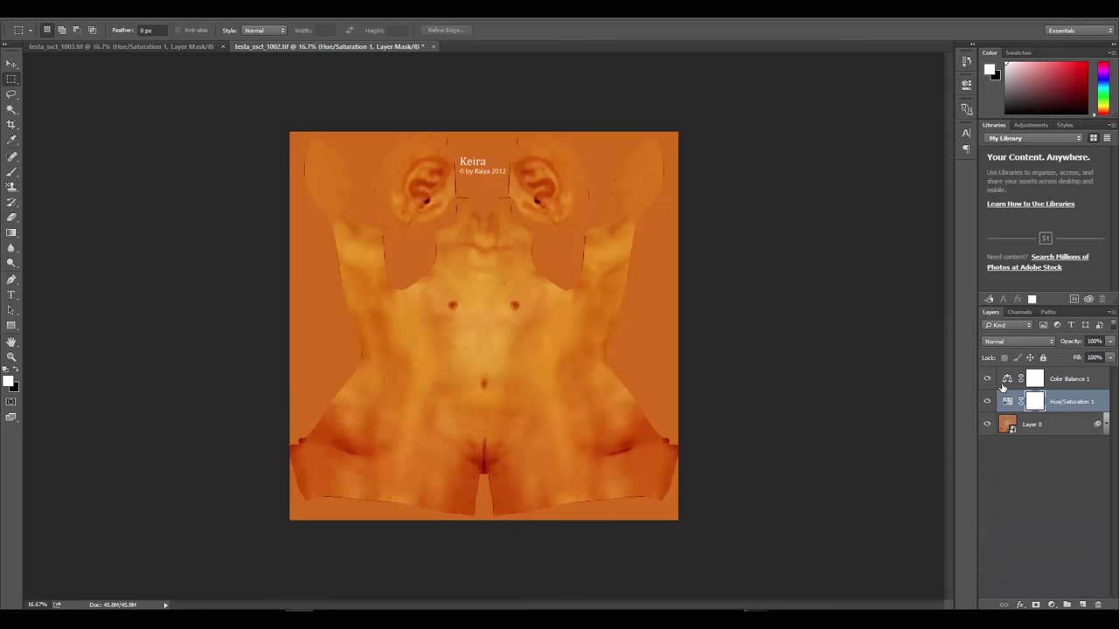
drag(1063, 403, 1098, 603)
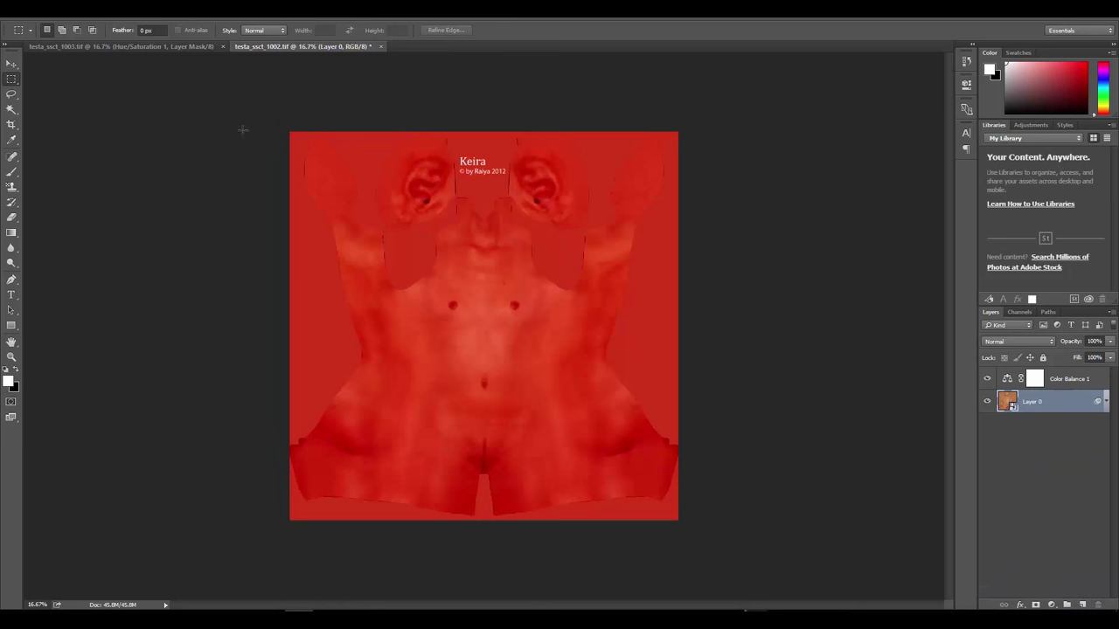
Save the torso texture as a new TIFF named testa_dsct_1002.tif with layers, LZW image compression and RLE layer compression
click(39, 9)
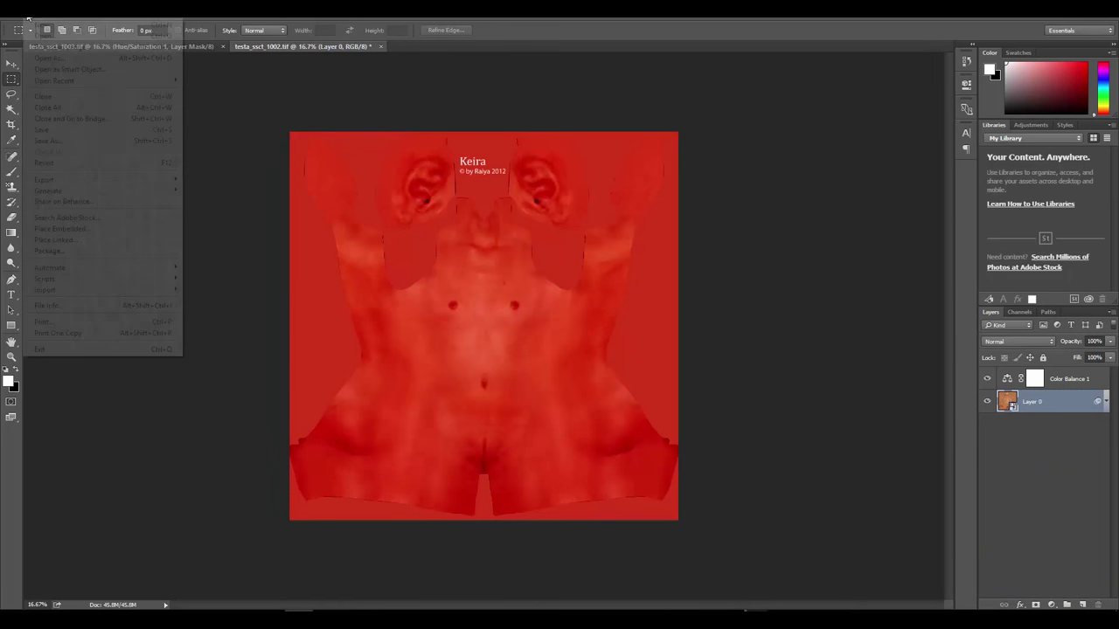
click(52, 140)
click(98, 258)
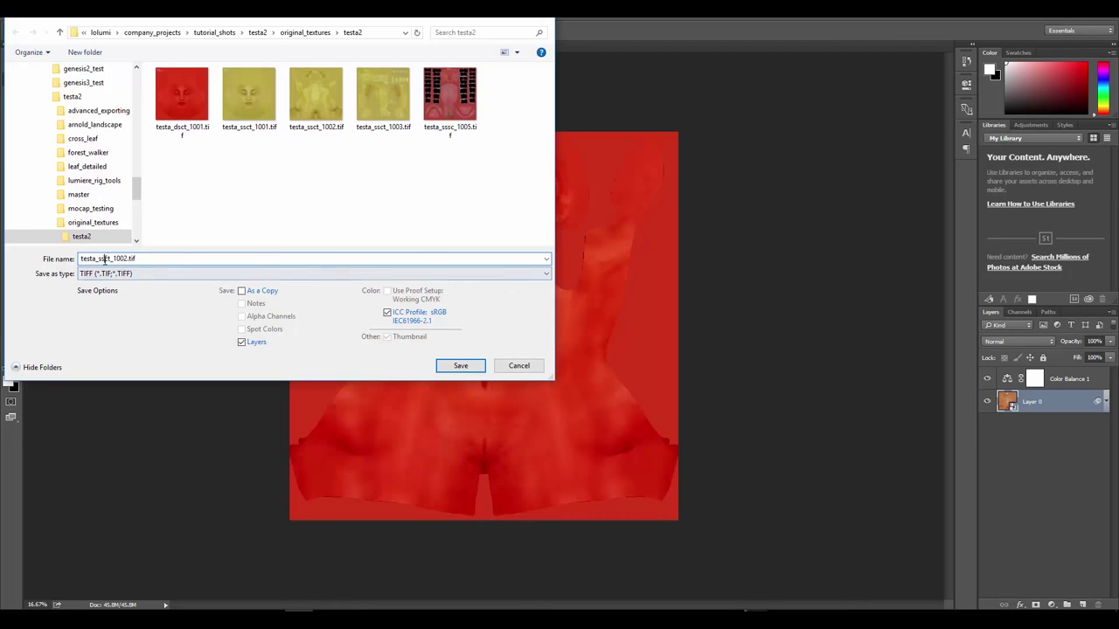
key(BackSpace)
text(d)
click(461, 366)
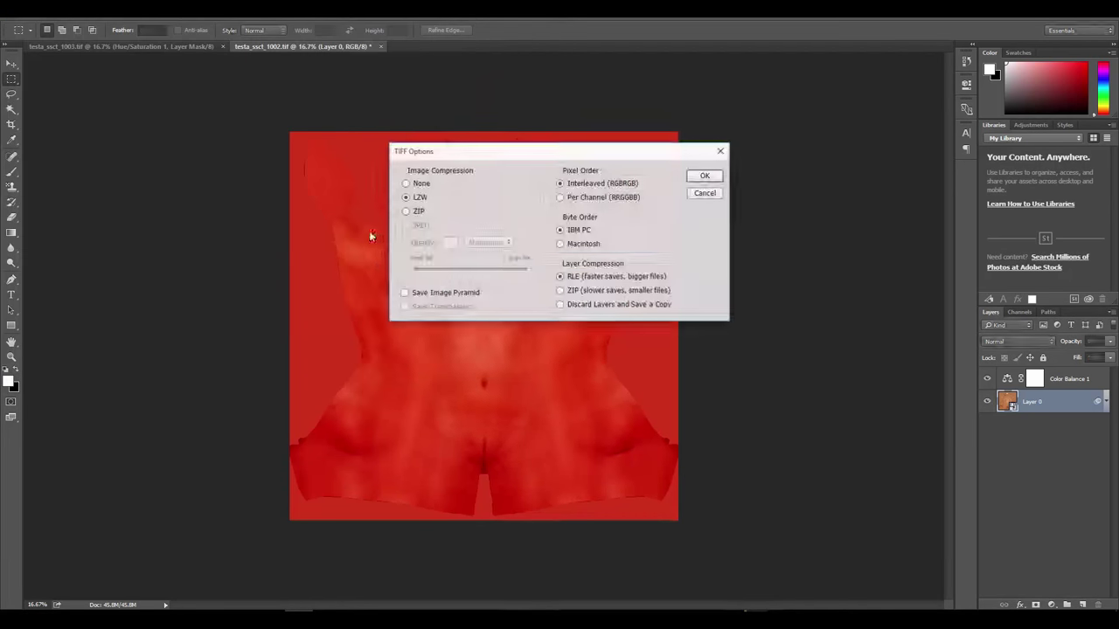
click(704, 178)
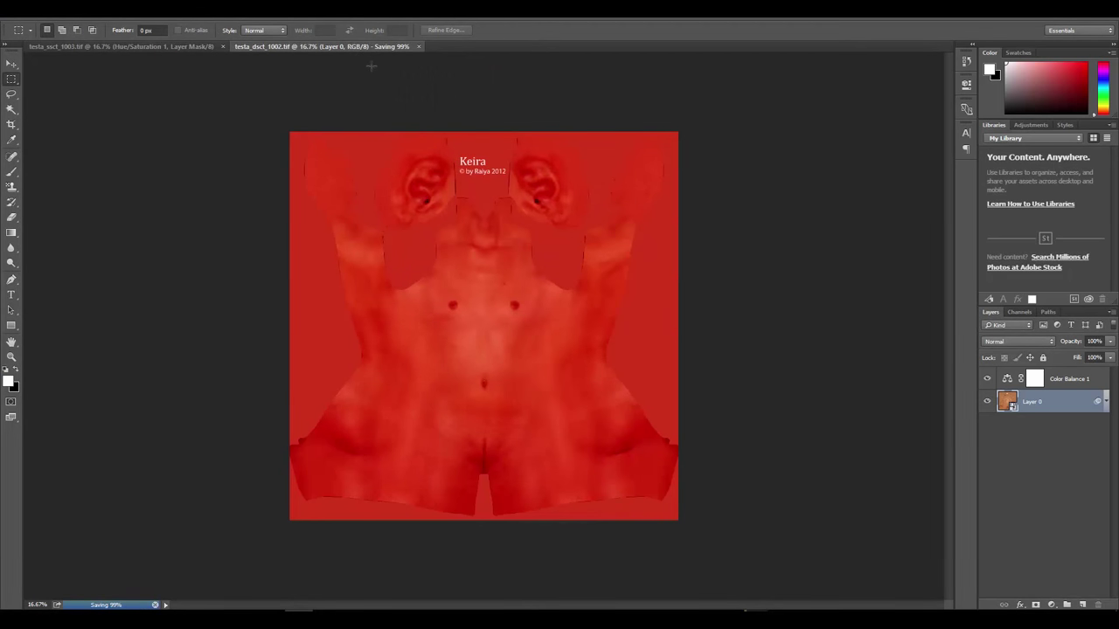
Float testa_dsct_1002.tif, copy its Color Balance 1 and Layer 0 layers into testa_ssct_1003.tif, and close the floating document
drag(325, 47, 460, 79)
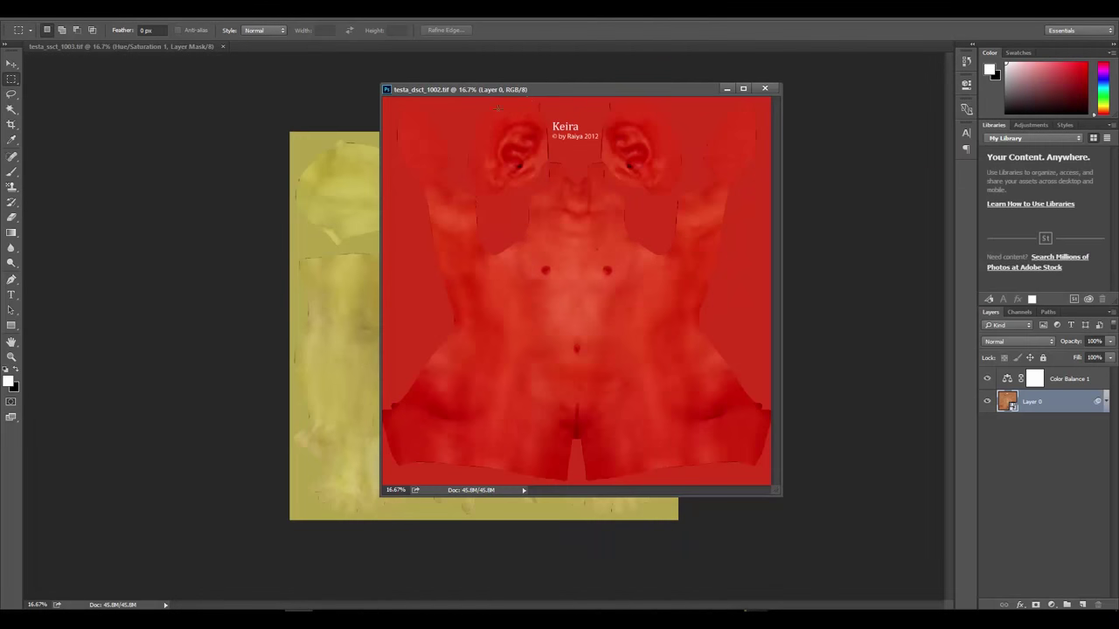
shift+click(1011, 380)
drag(1010, 380, 288, 305)
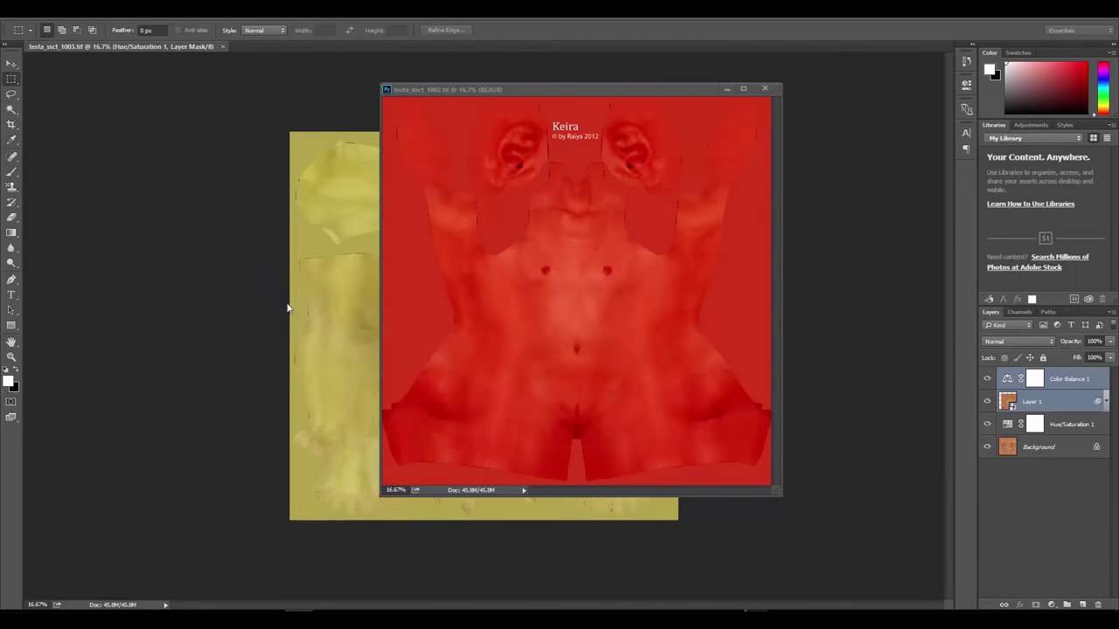
click(763, 90)
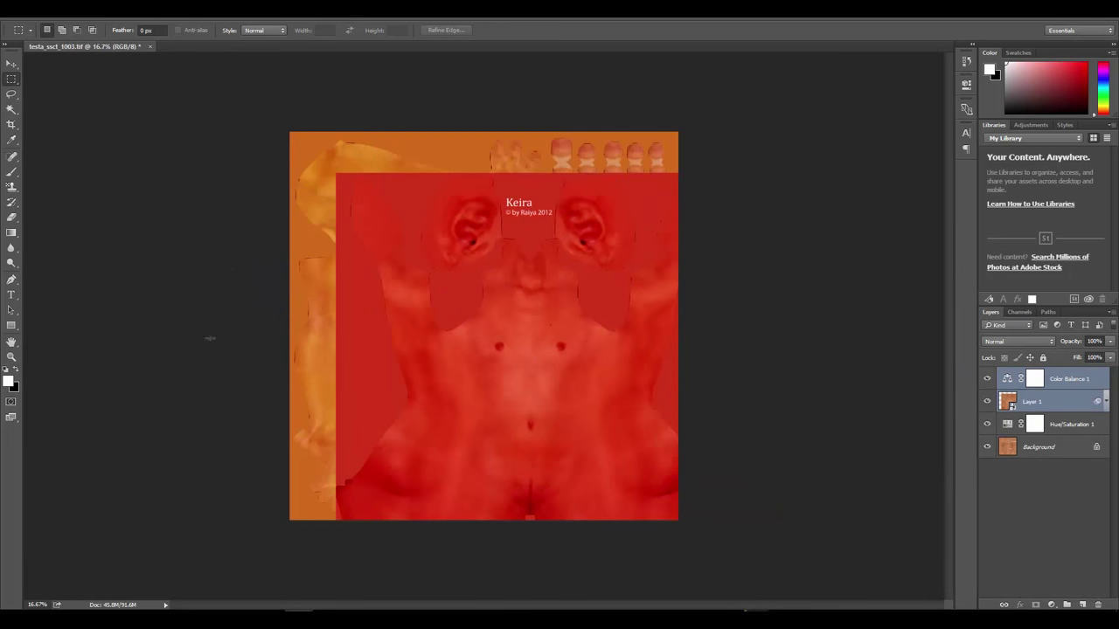
Save the texture as a new TIFF named testa_dsct_1003.tif with layers, LZW image compression and RLE layer compression
click(36, 12)
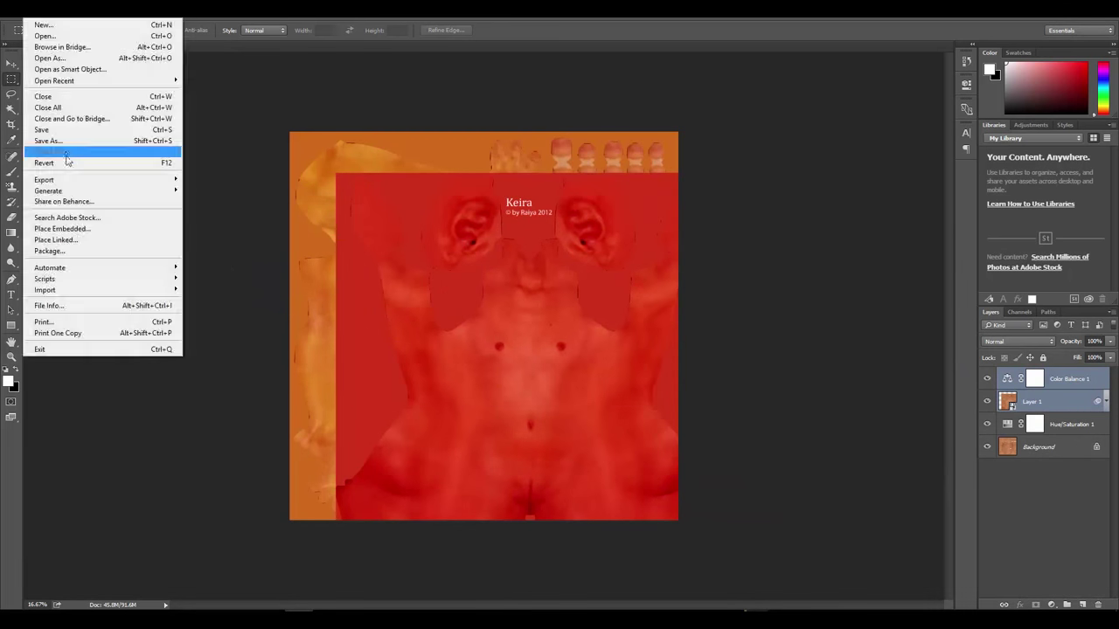
click(62, 138)
click(102, 258)
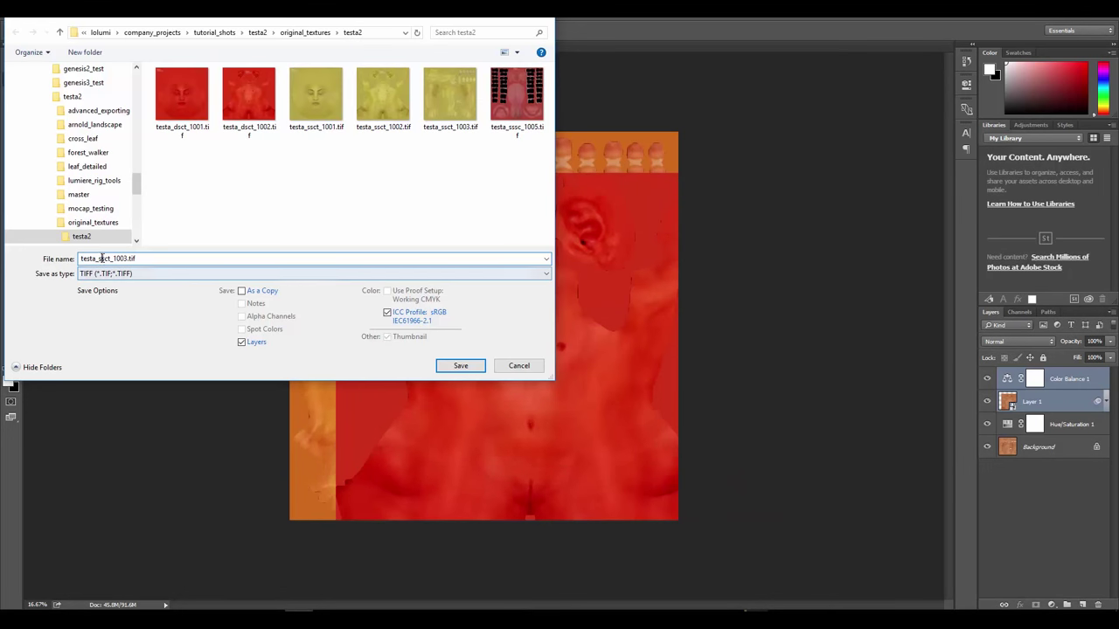
key(BackSpace)
text(d)
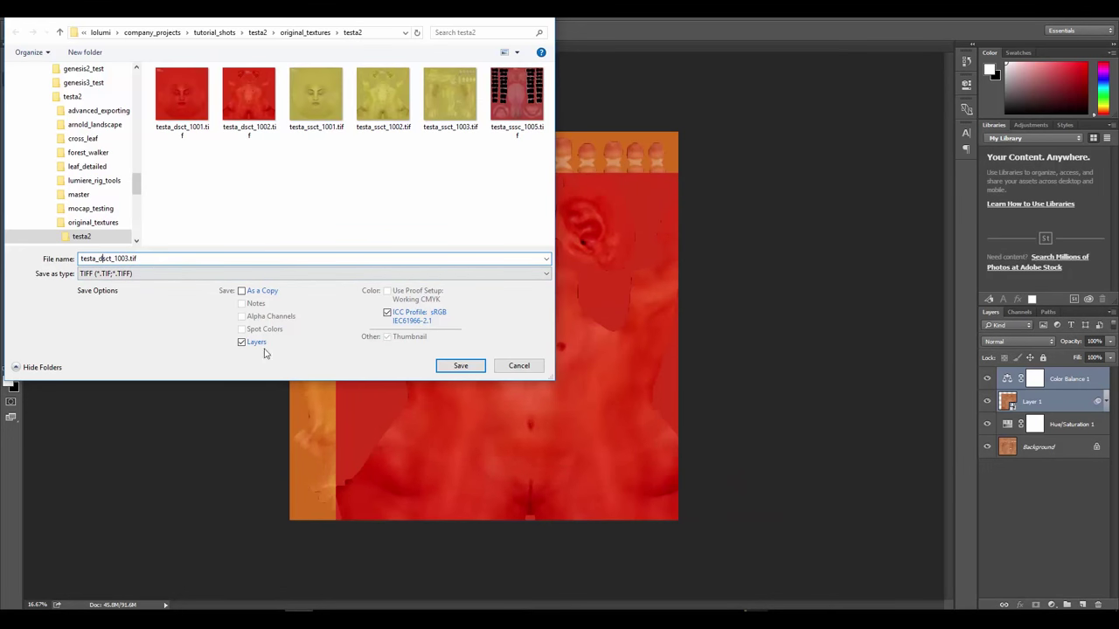
click(461, 366)
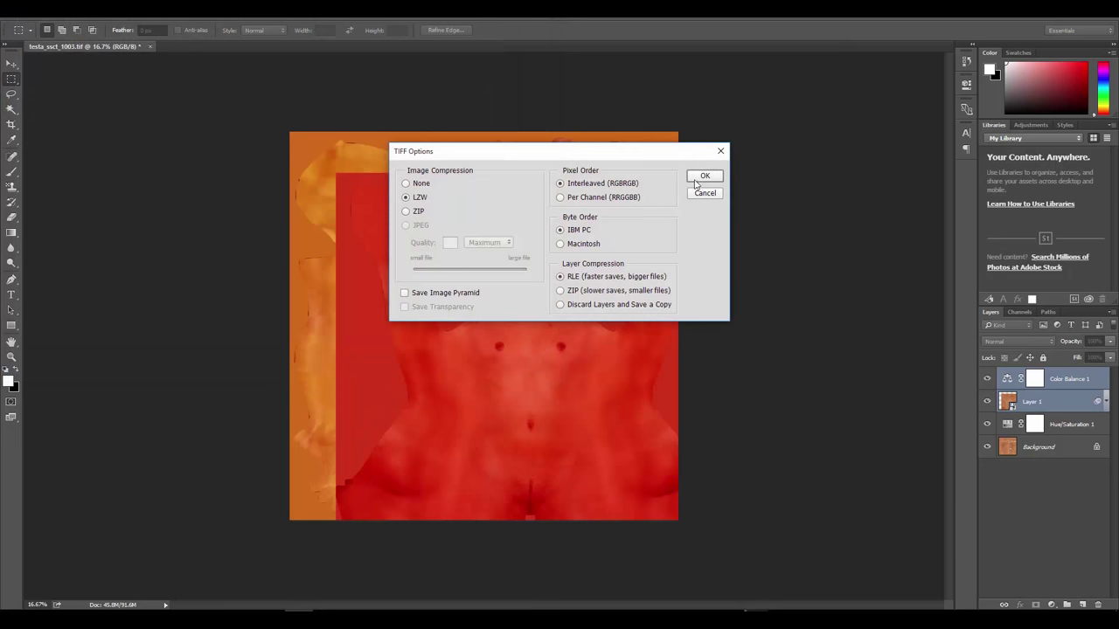
click(710, 178)
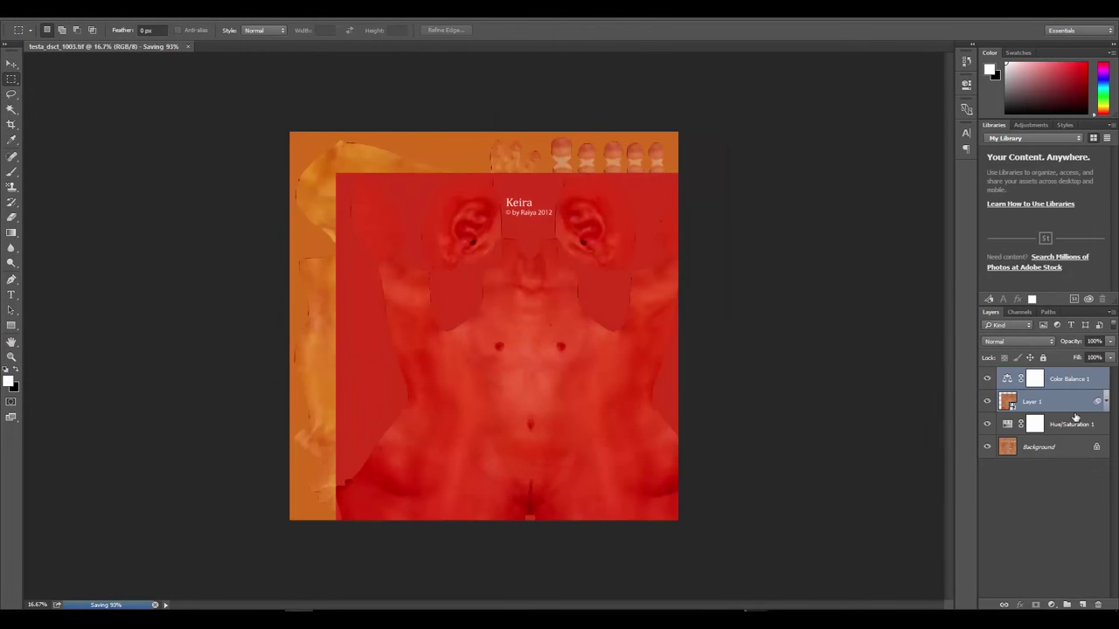
Convert the Background layer to a smart object carrying the Gaussian Blur smart filter, and delete the Hue/Saturation 1 and Layer 1 layers
right_click(1053, 447)
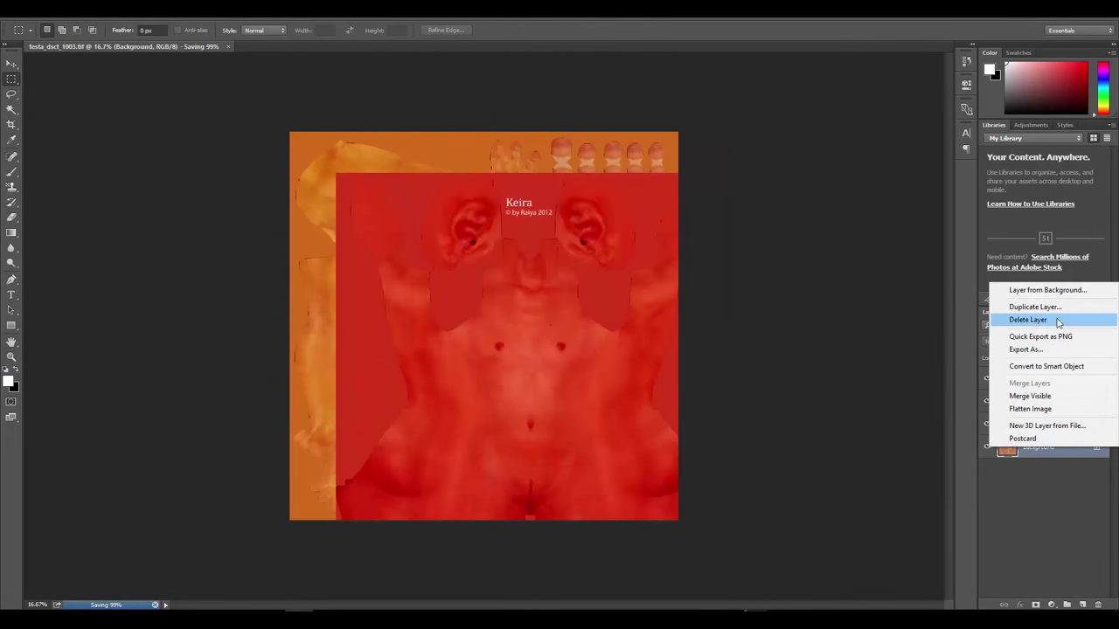
click(1046, 366)
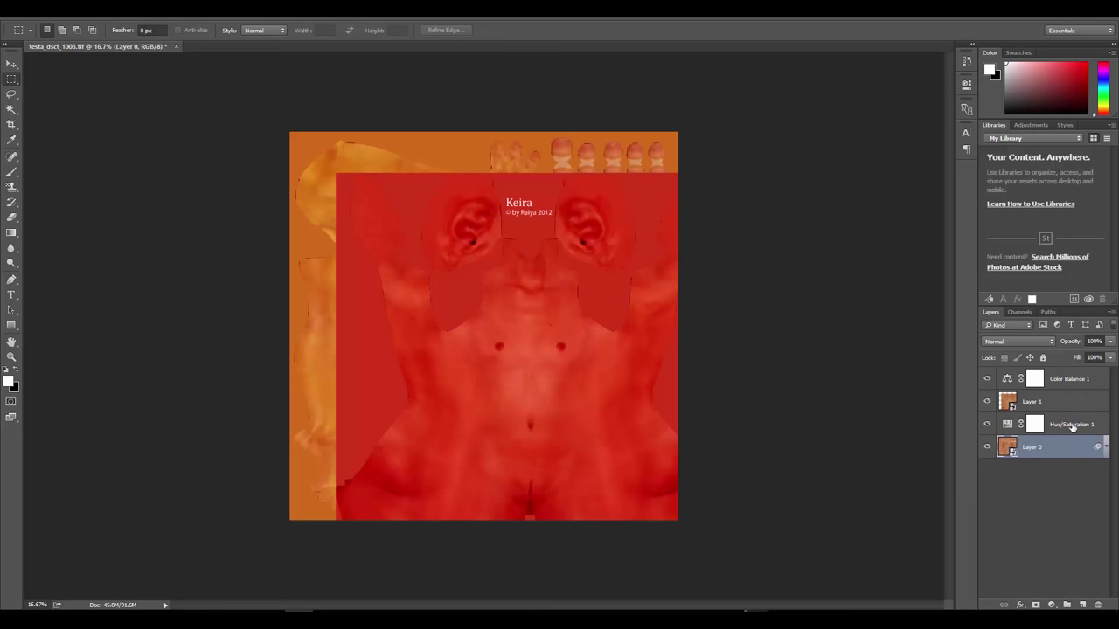
drag(1064, 423, 1098, 604)
drag(1047, 400, 1097, 605)
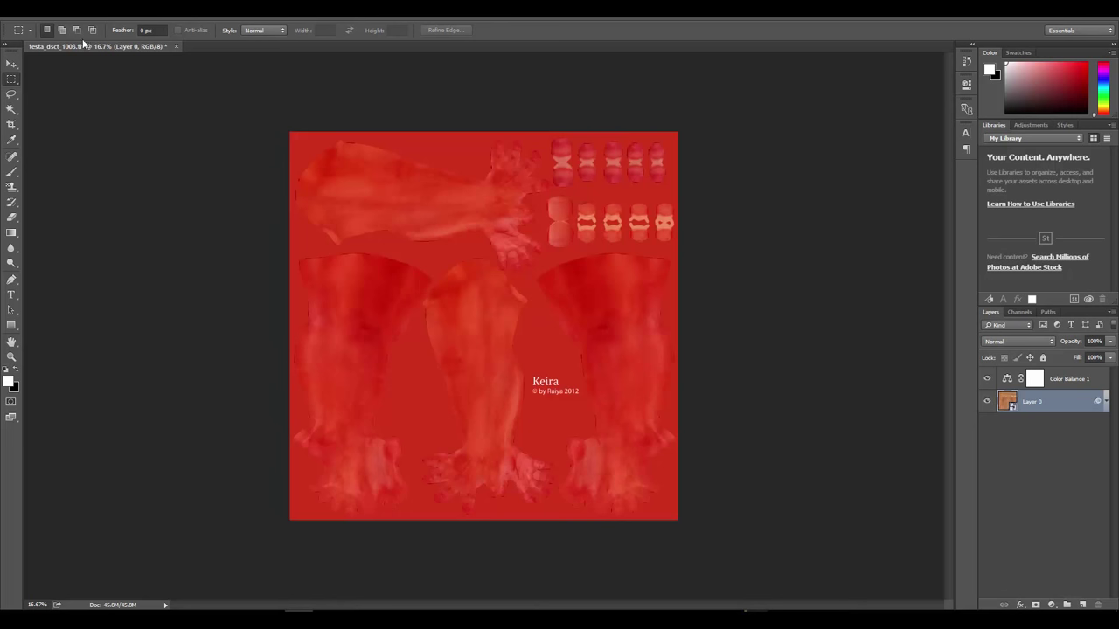
Save testa_dsct_1003.tif and close the document
click(36, 22)
click(106, 131)
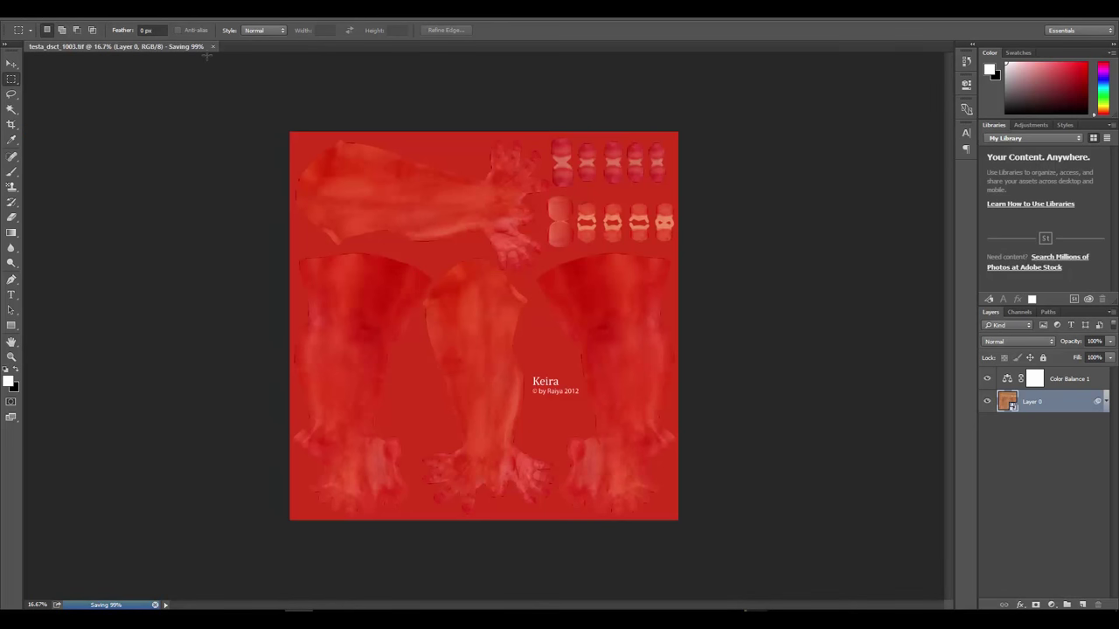
click(172, 47)
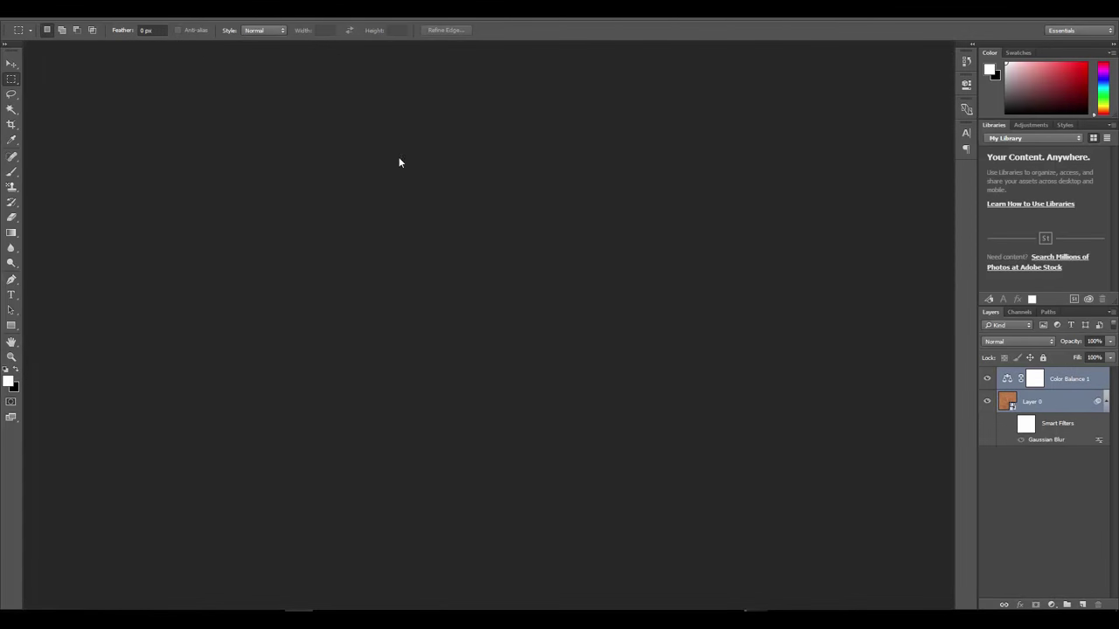
Switch to Cinema 4D, look over the scatter textures in the testa2 folder, and bring up the Arnold Shader Network Editor
click(1065, 17)
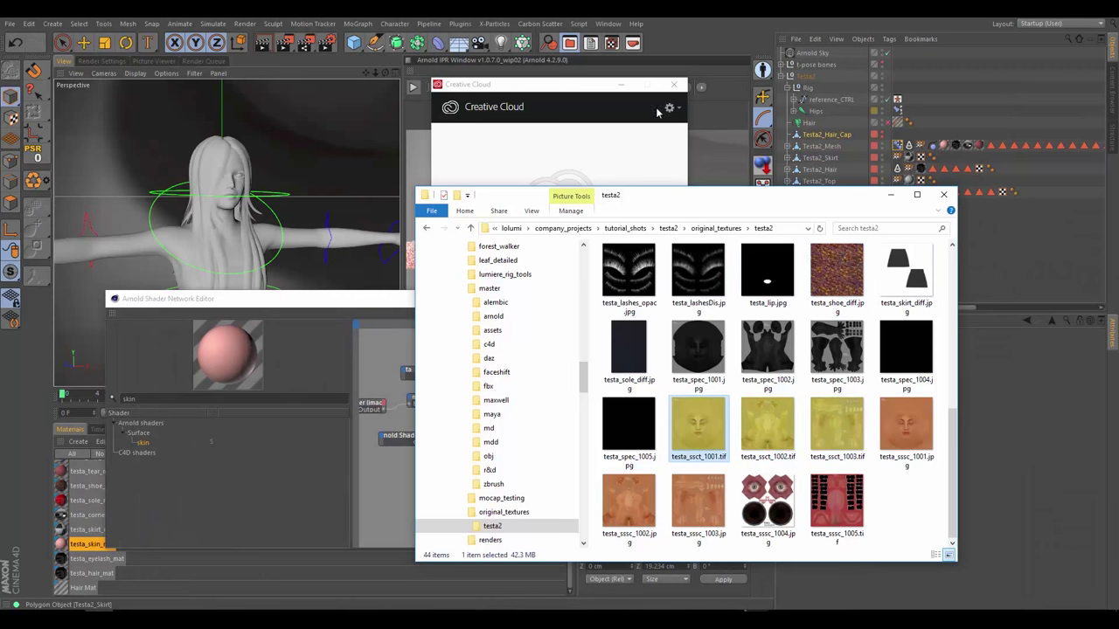
click(622, 85)
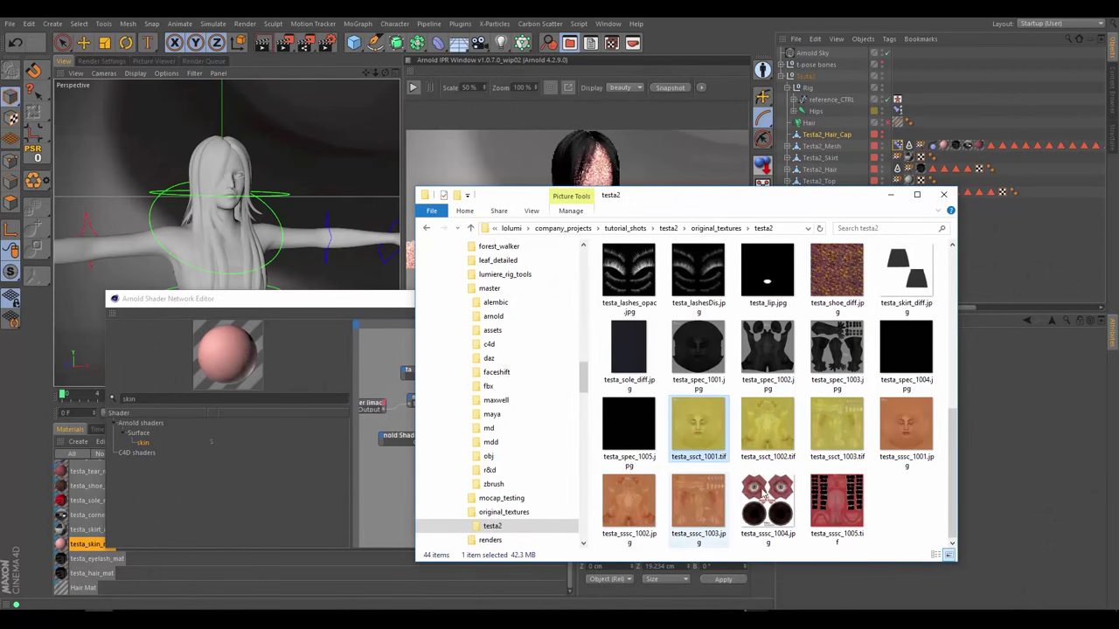
scroll(700, 350, up, 5)
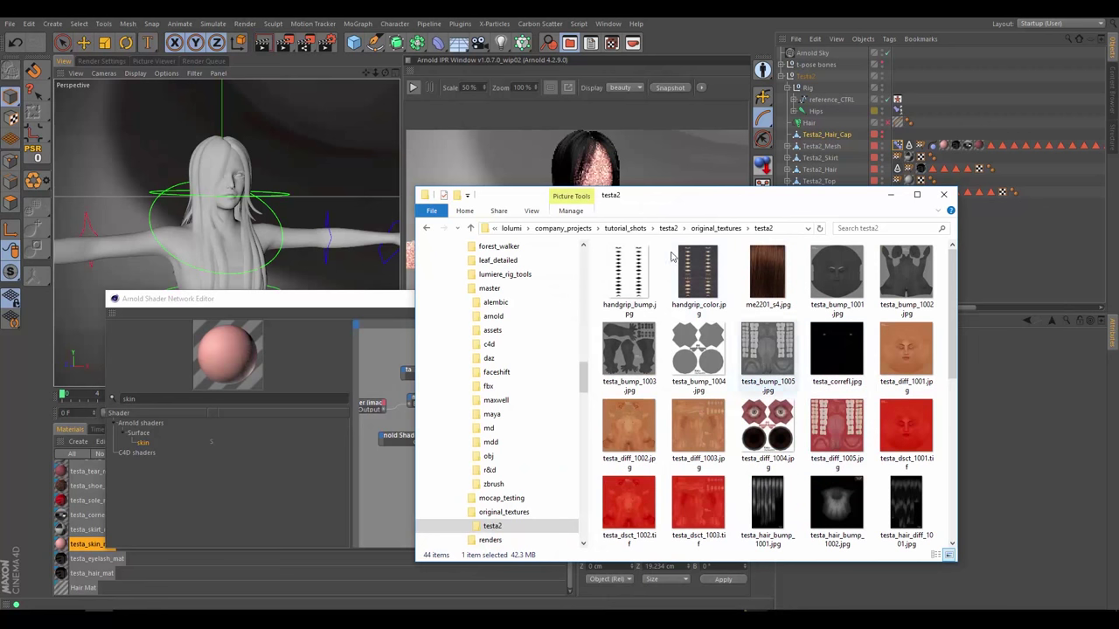
click(331, 357)
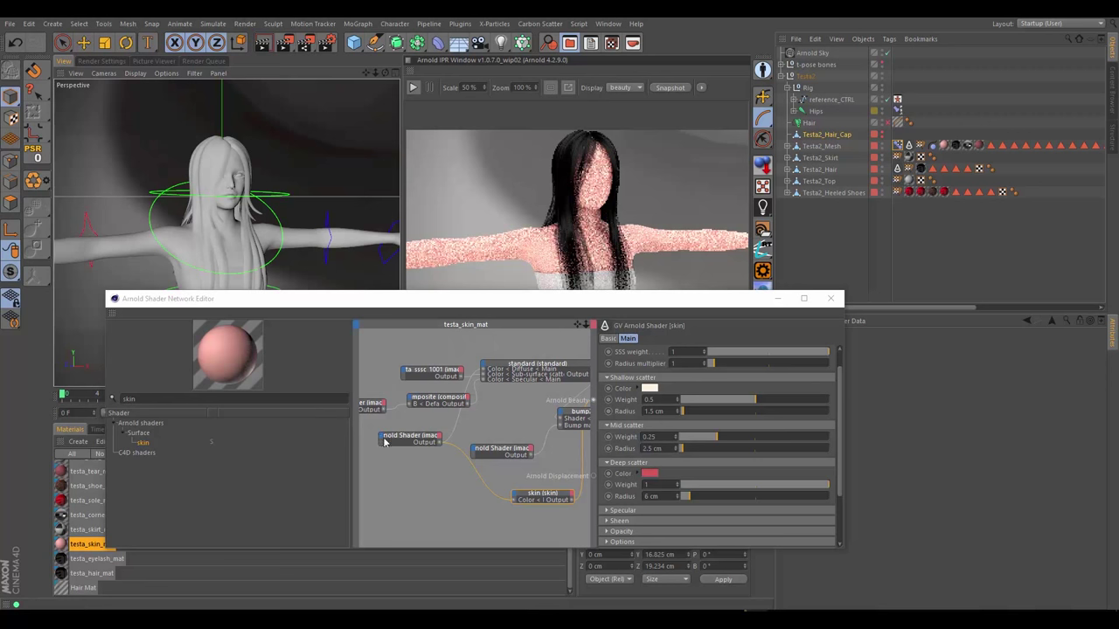
Make two copies of the diffuse image node in testa_skin_mat and set the first copy's image name to testa_ssct_<udim>.tx
drag(411, 443, 424, 528)
drag(422, 489, 420, 485)
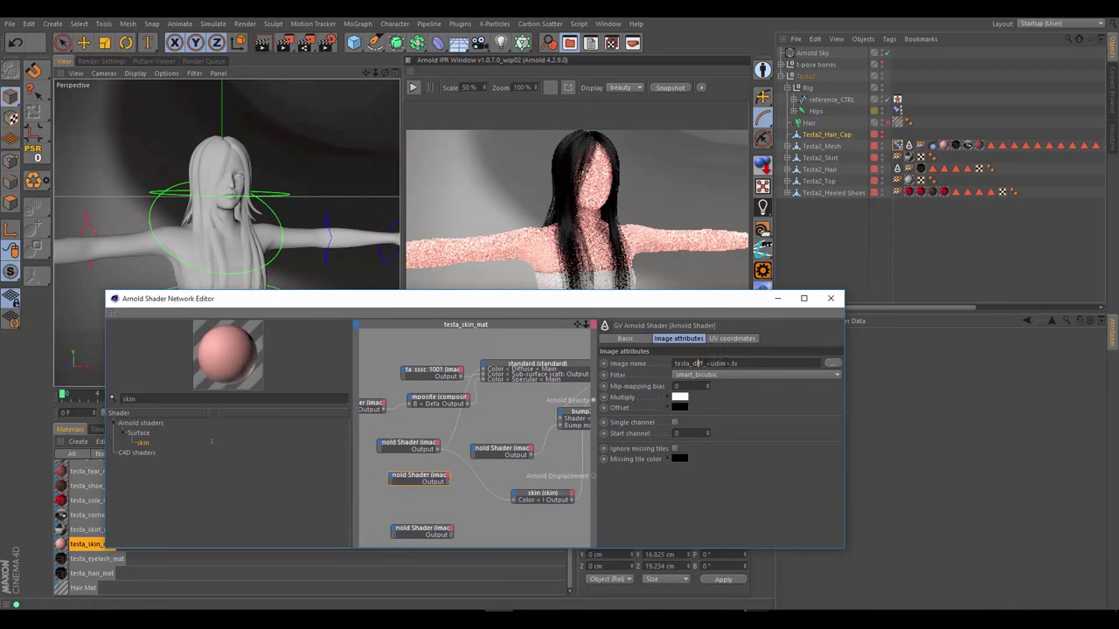
key(BackSpace)
key(BackSpace)
key(BackSpace)
key(BackSpace)
text(ss)
Set the second image node copy's image name to testa_dsct_<udim>.tx
click(436, 532)
key(BackSpace)
key(BackSpace)
key(BackSpace)
key(BackSpace)
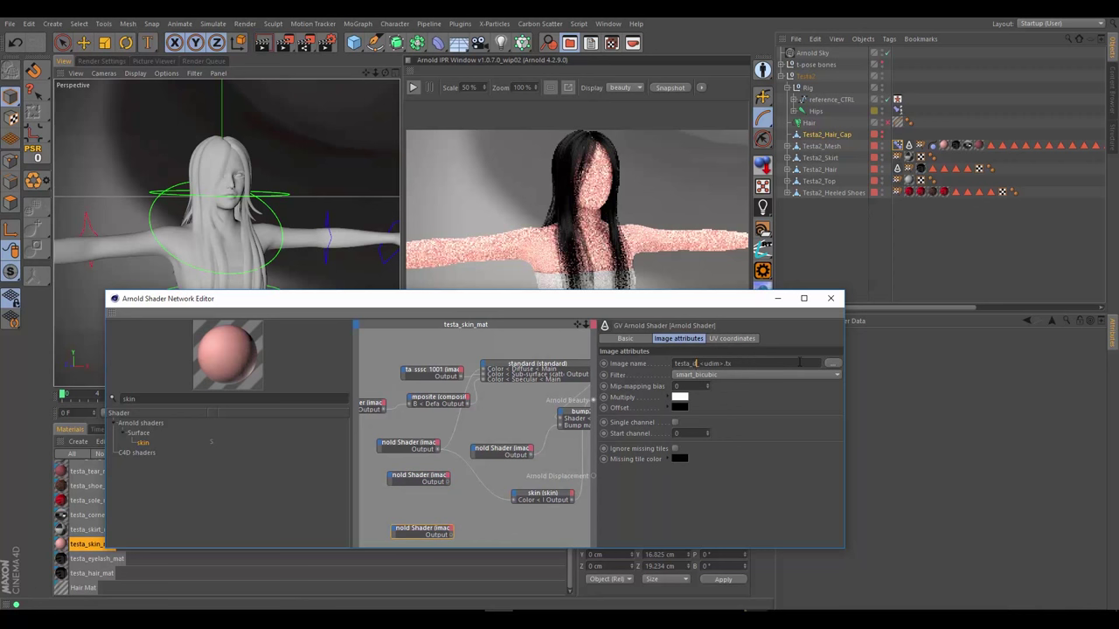
text(isp)
Move the copied image nodes closer to the skin node and connect the testa_ssct image output to the skin's Shallow scatter Color
click(408, 446)
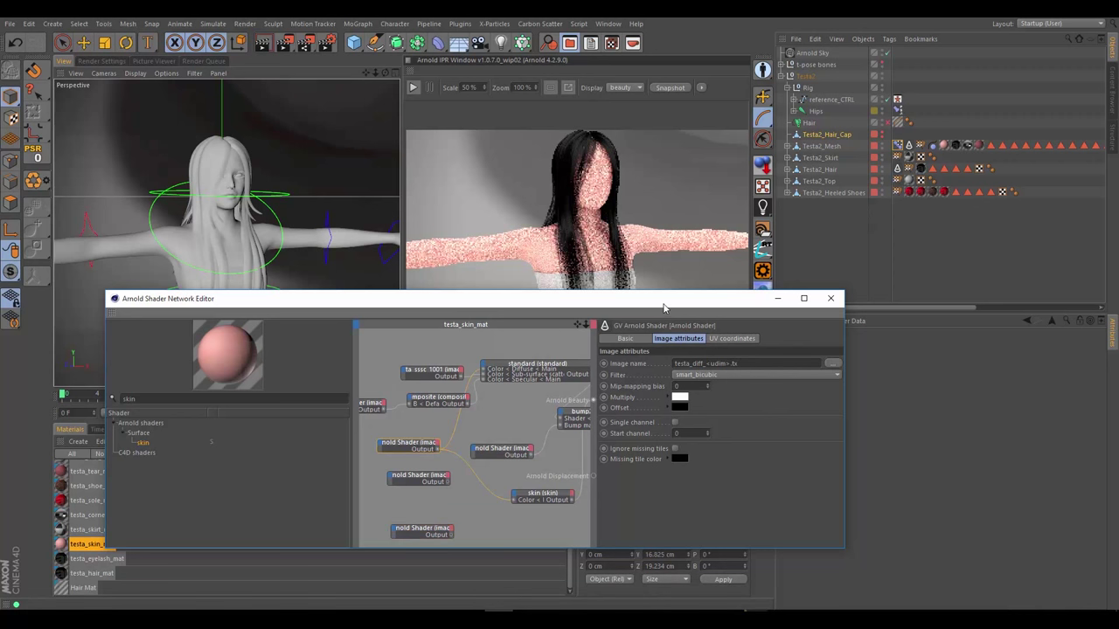
drag(663, 307, 668, 295)
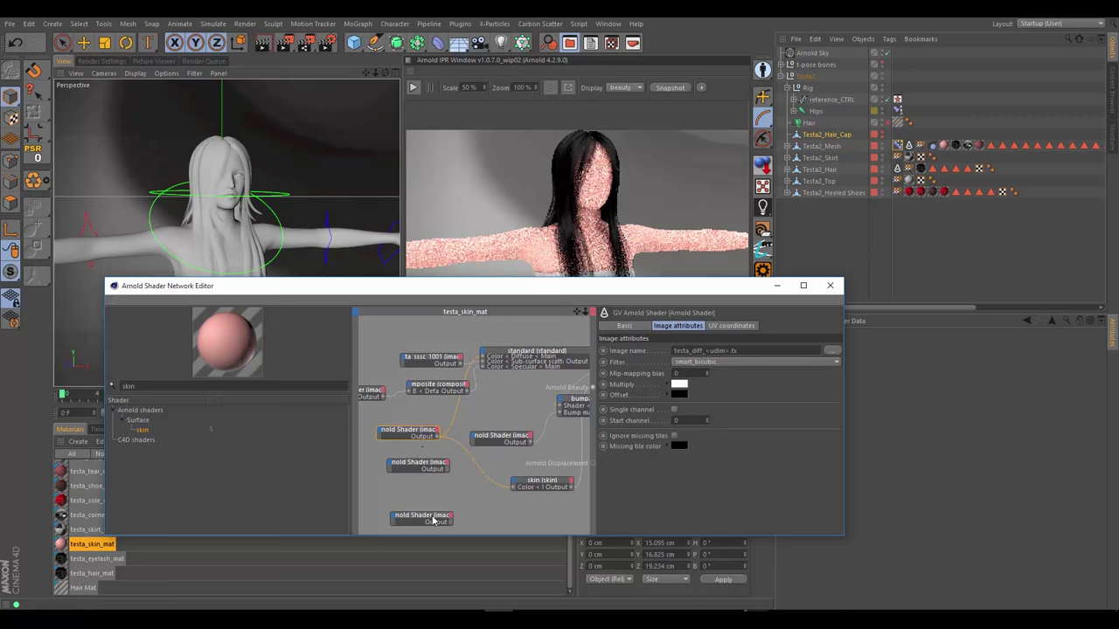
drag(433, 520, 423, 481)
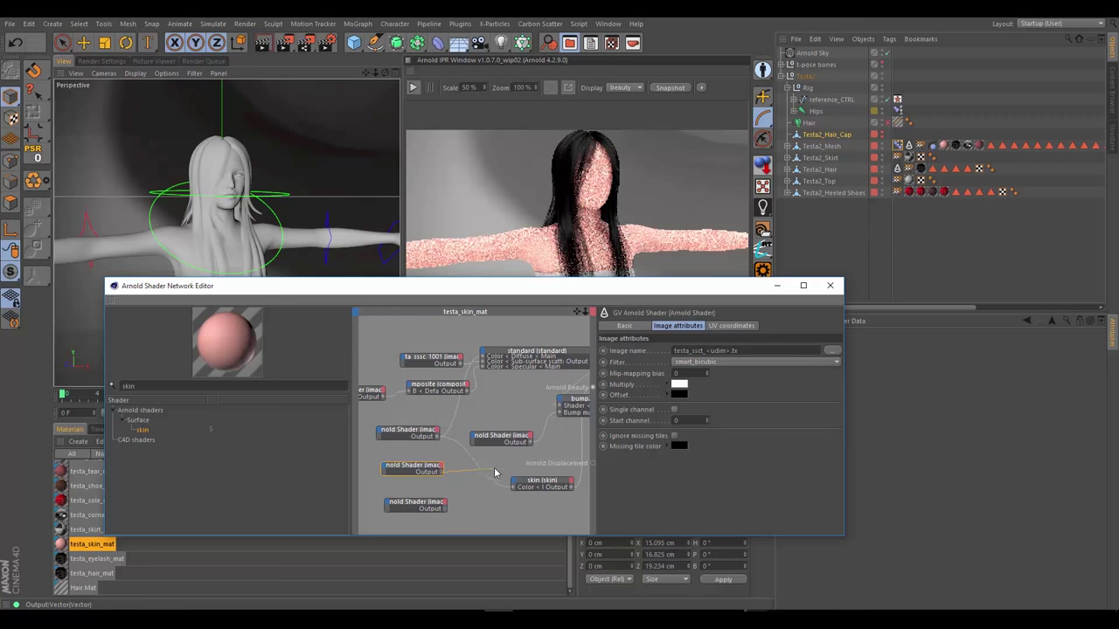
drag(495, 473, 524, 490)
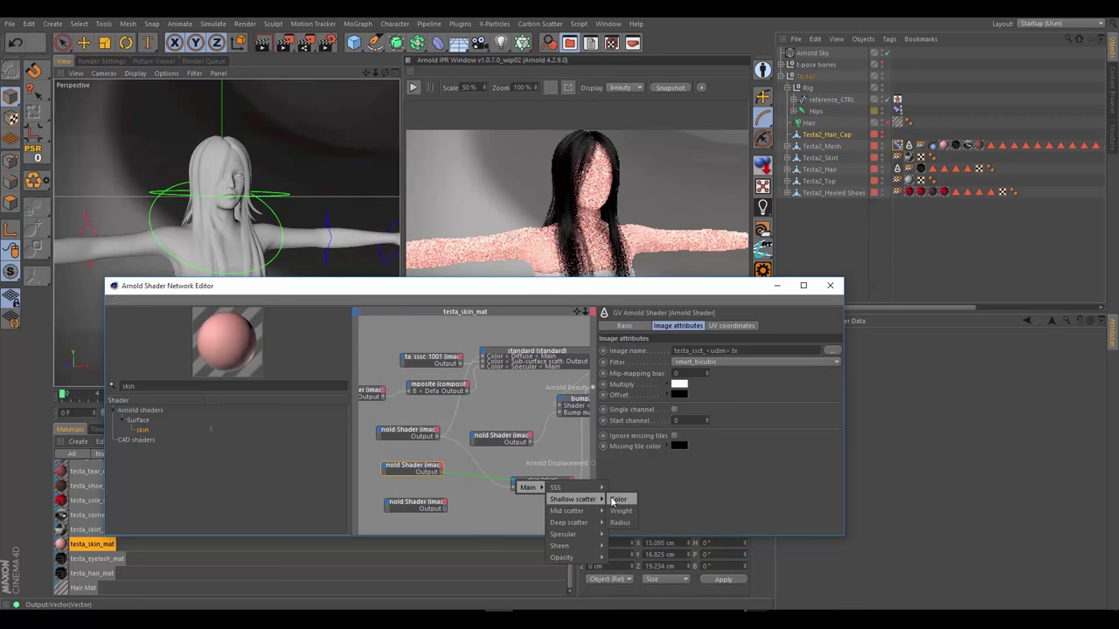
click(615, 500)
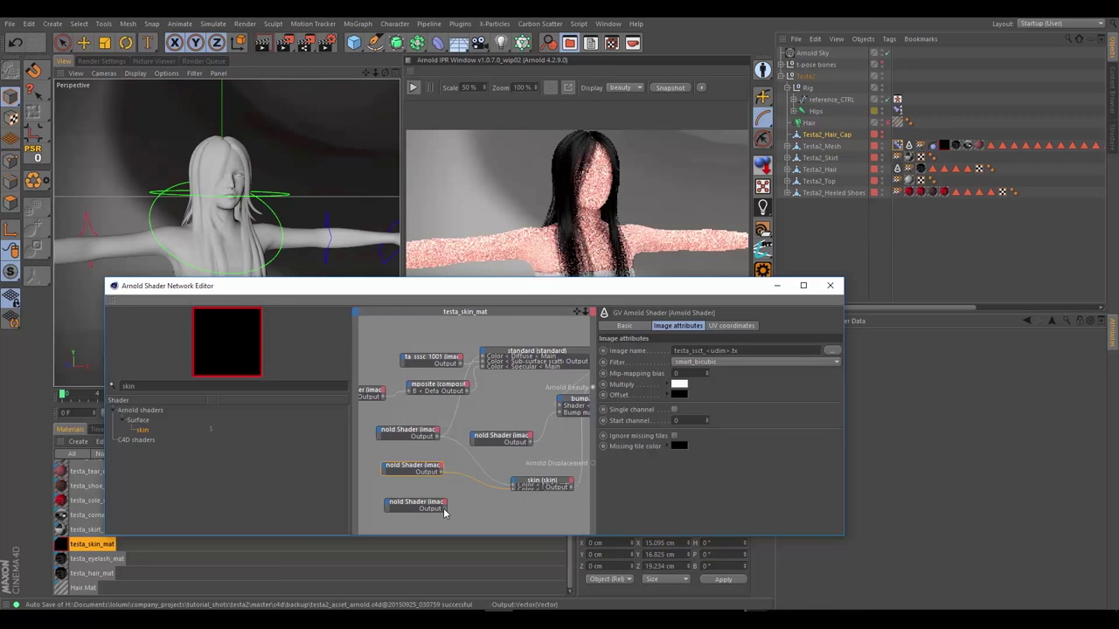
Connect the testa_dsct image node's output to the skin node's Deep scatter Color
drag(451, 511, 516, 485)
mouse_move(529, 486)
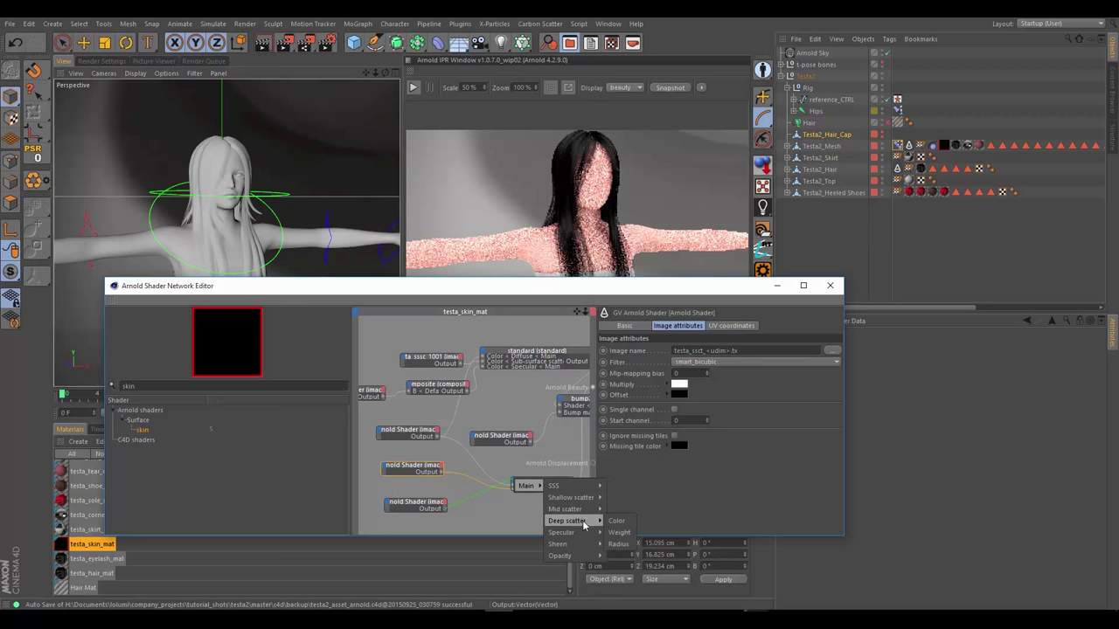
click(609, 523)
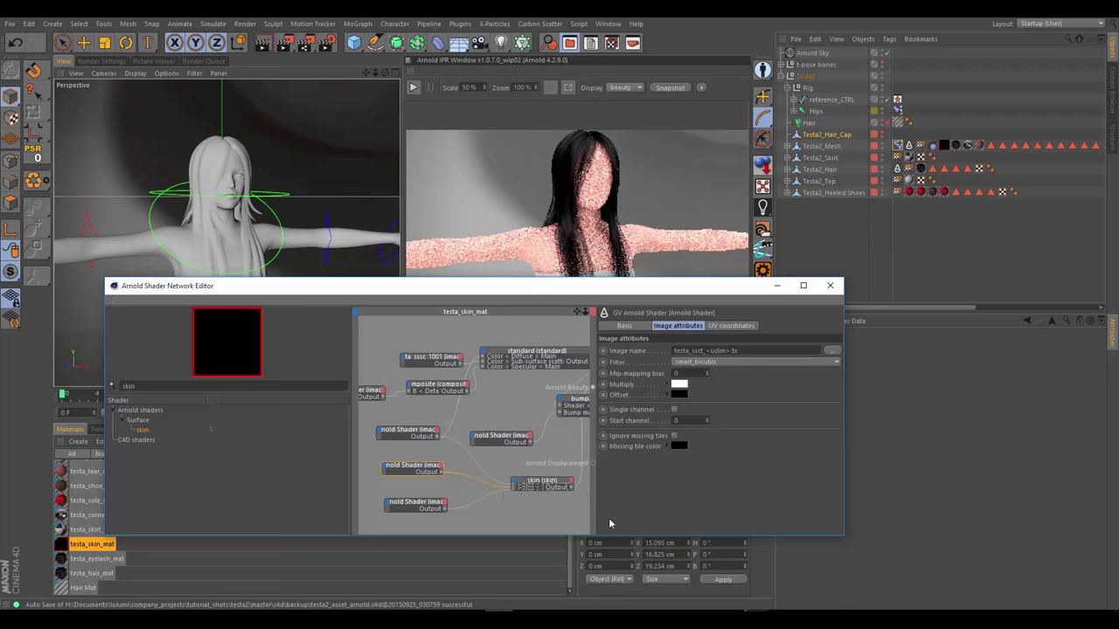
Enlarge the skin node to show its three scatter color inputs and rearrange it with its image nodes
click(538, 480)
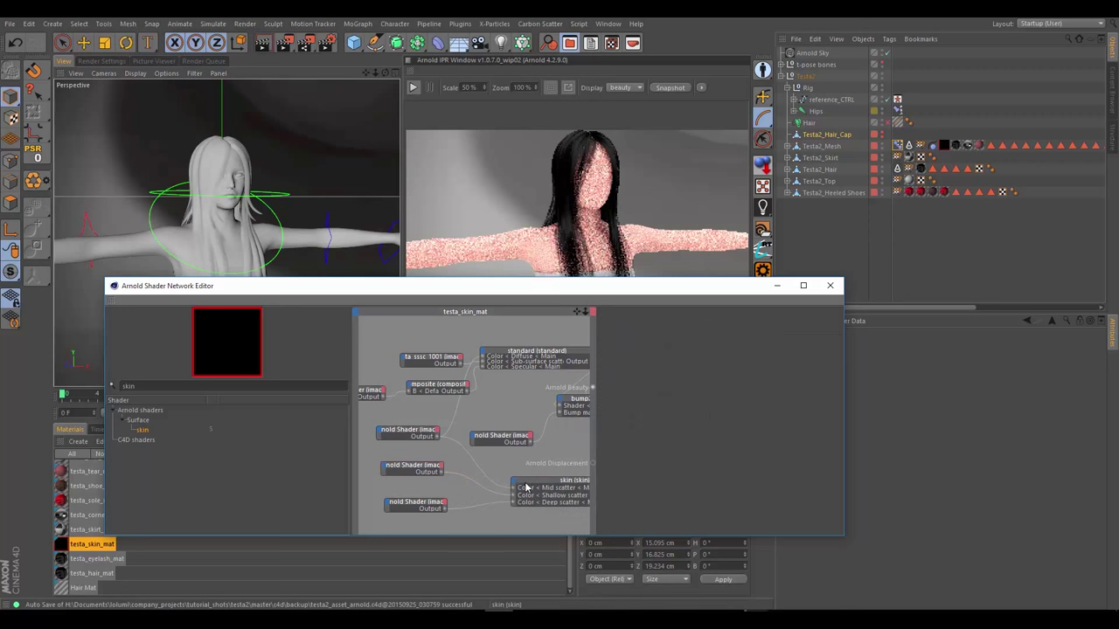
drag(526, 487, 398, 516)
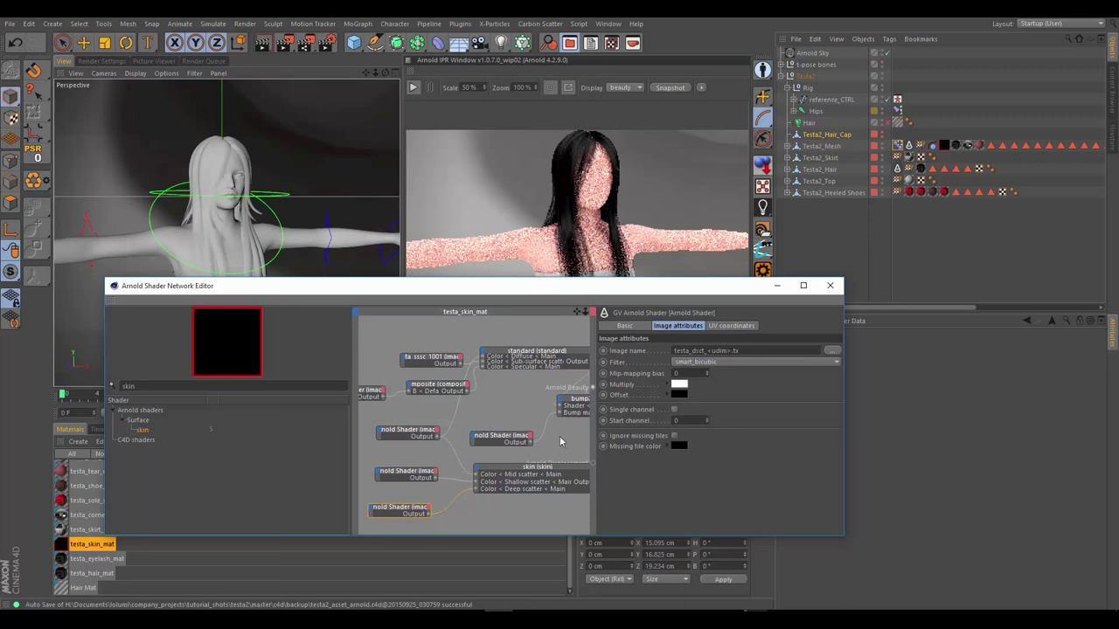
scroll(570, 449, down, 4)
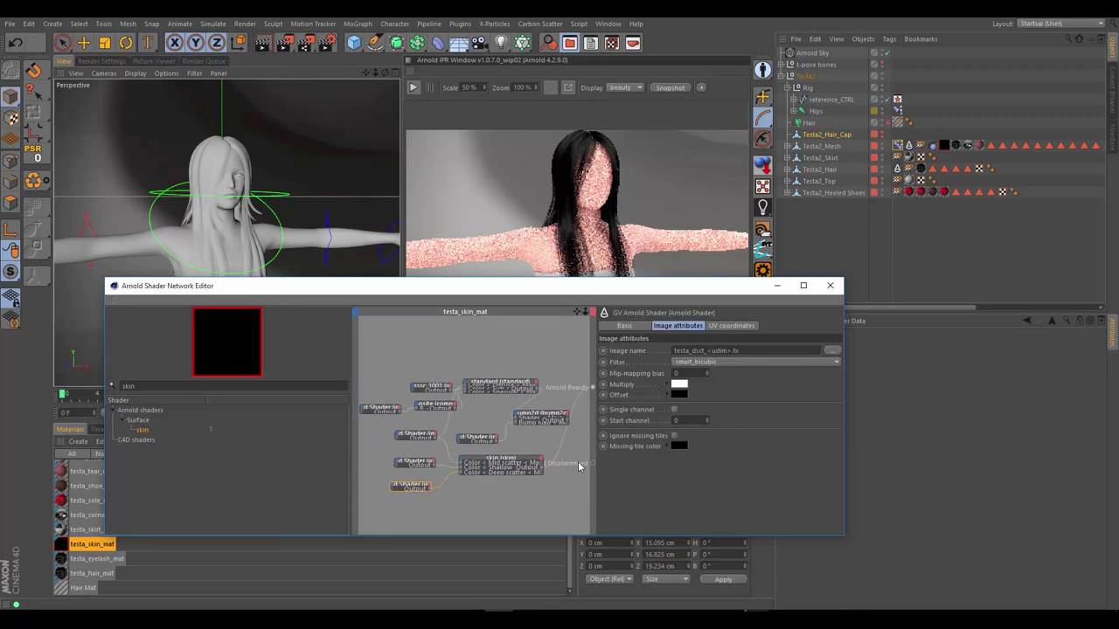
middle_drag(552, 444, 566, 405)
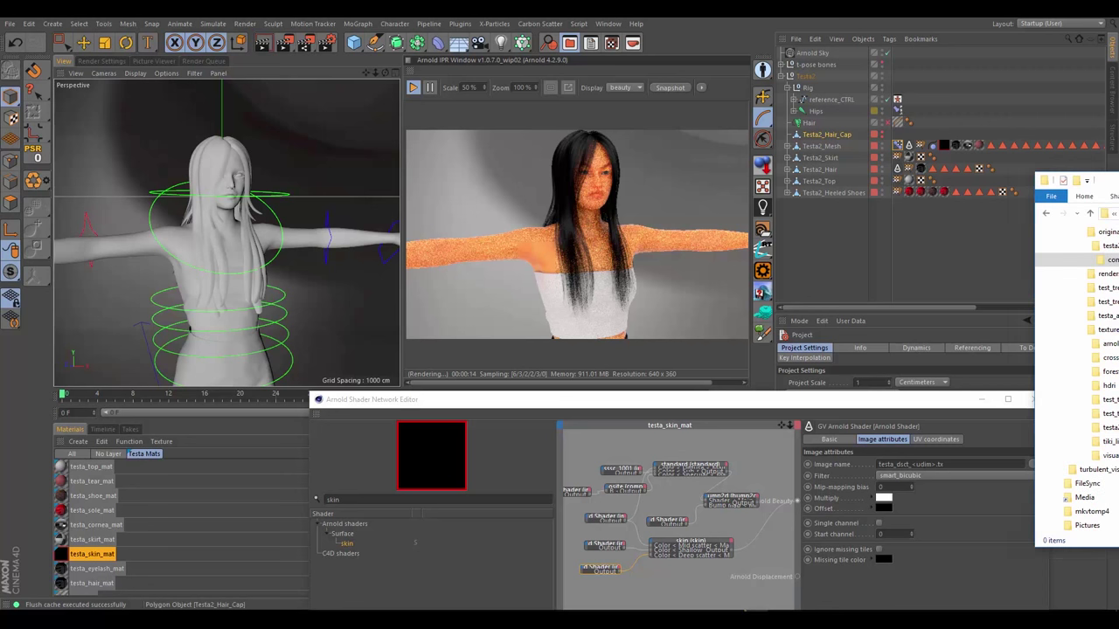
Show the original_textures\testa2 folder in File Explorer and move its window clear of the Arnold tools
drag(1118, 159, 699, 158)
click(562, 223)
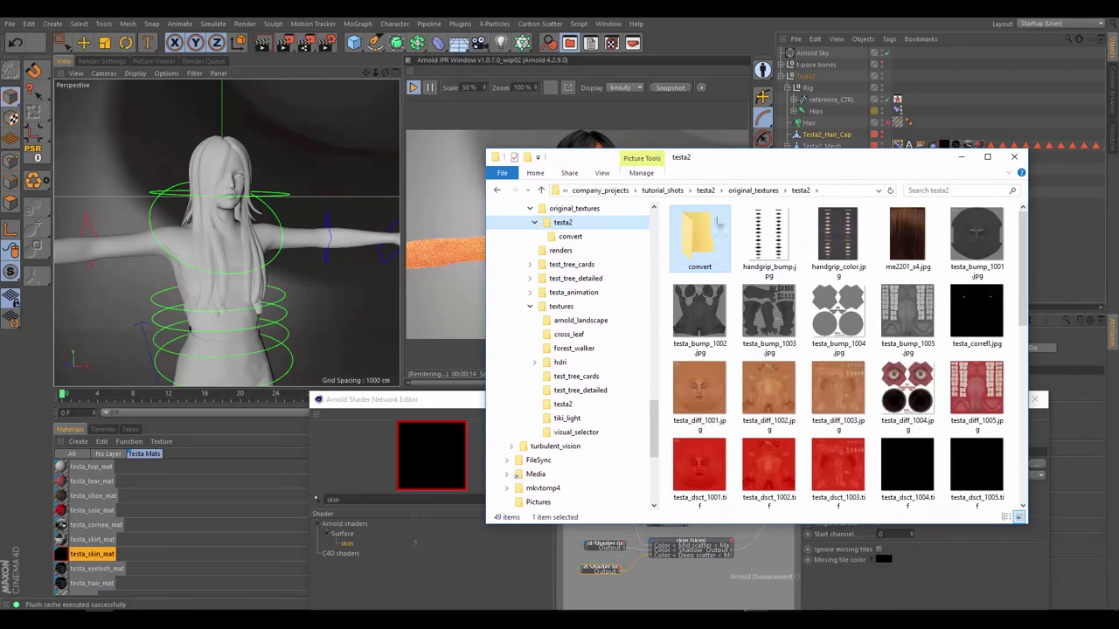
drag(712, 163, 453, 134)
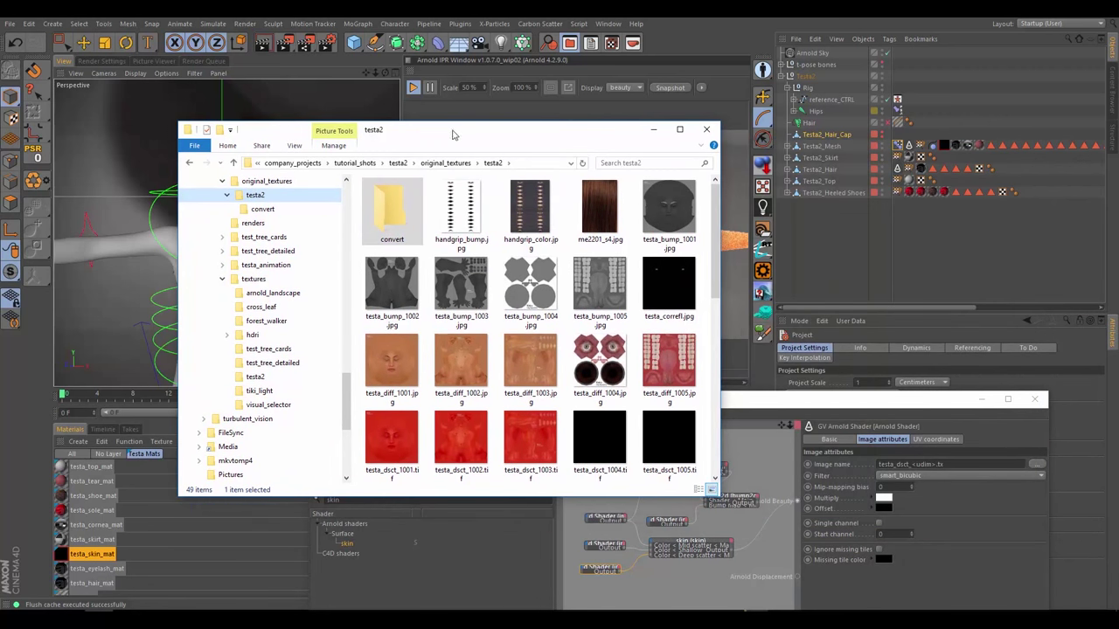
Set the Arnold Tx Manager to use textures in a folder, point it to testa2's convert subfolder, and close it
click(762, 209)
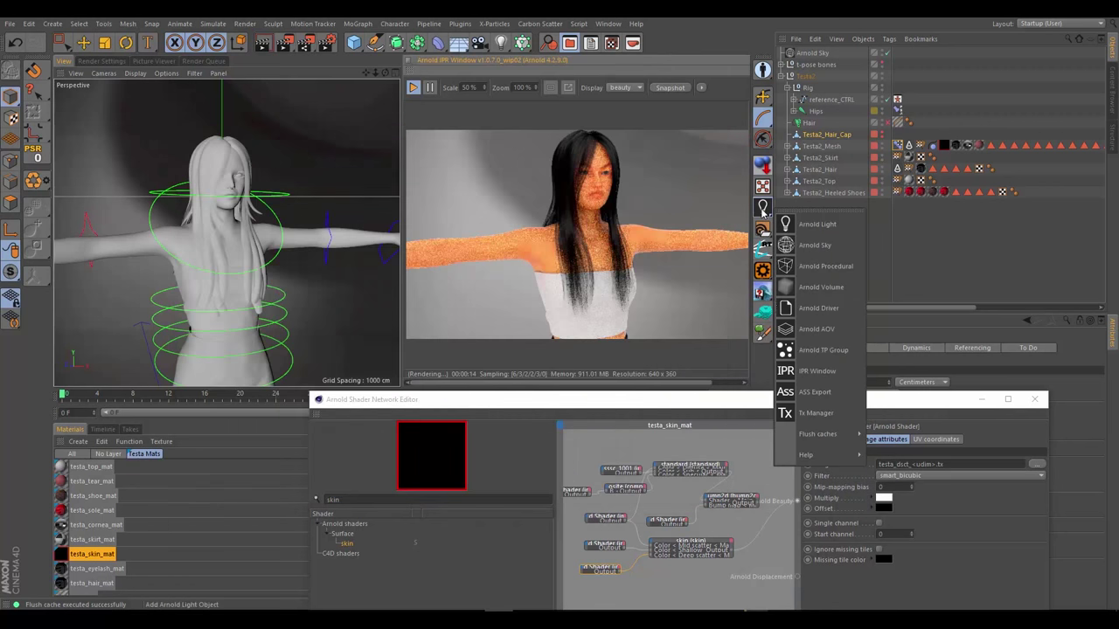
click(816, 413)
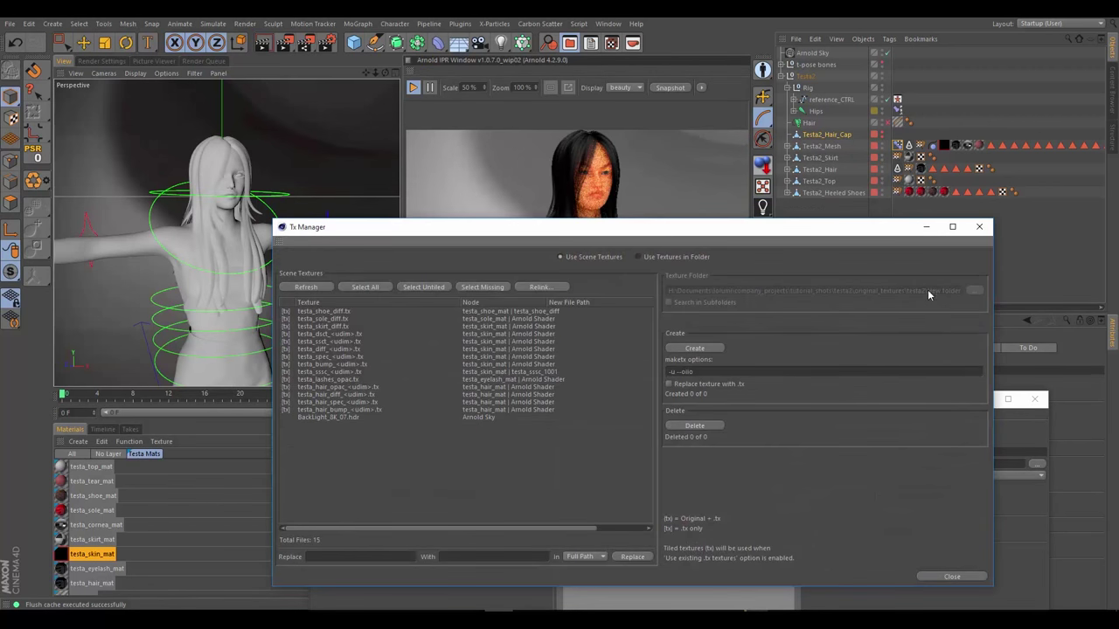
click(690, 257)
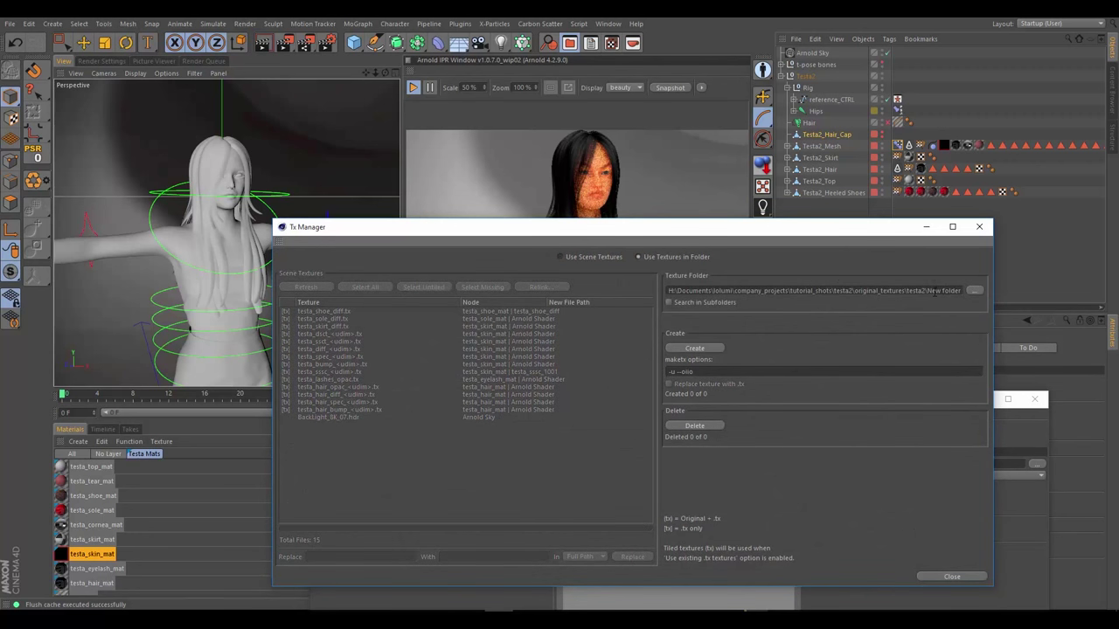
drag(928, 291, 965, 291)
text(convert)
click(974, 229)
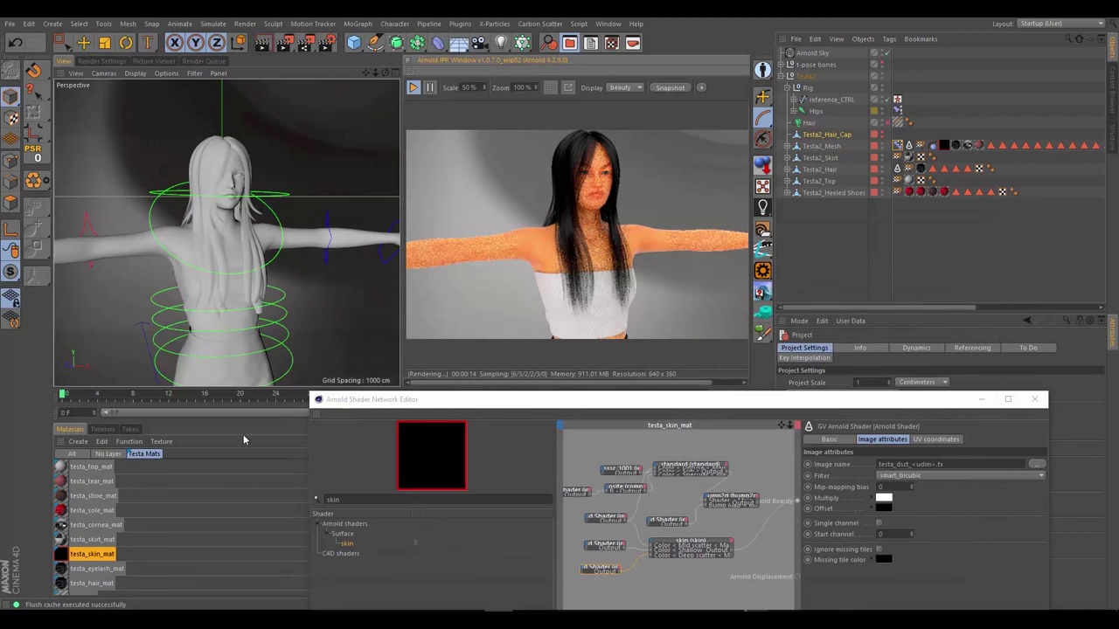
Examine the testa_dsct and testa_ssct texture tiles in original_textures\testa2, comparing the black 1004 and 1005 tiles with the colored ones
mouse_move(98, 622)
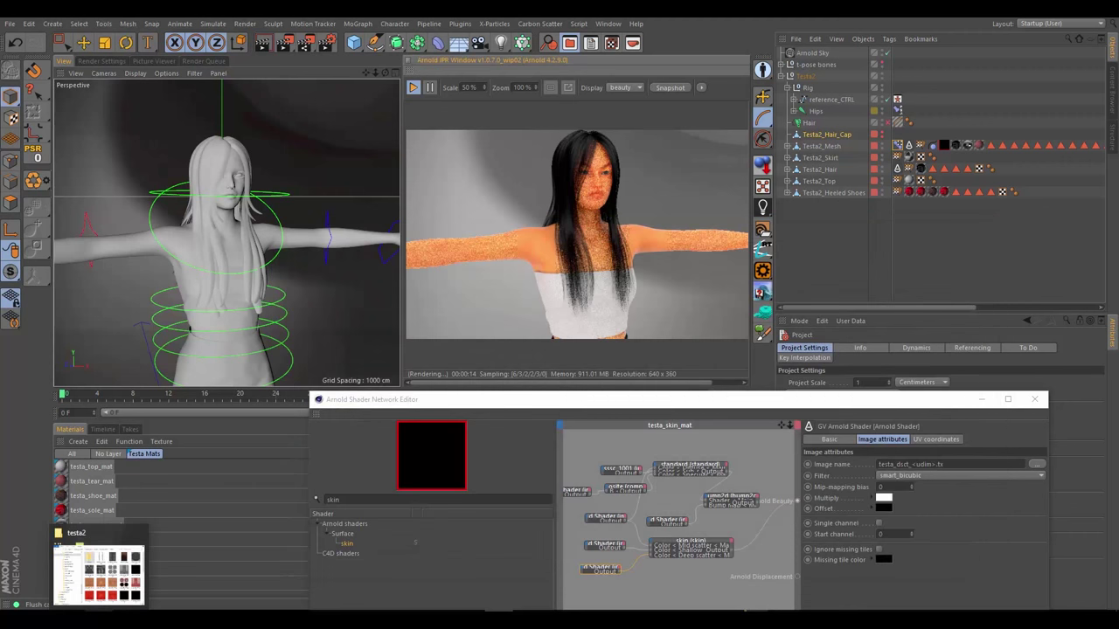
click(99, 572)
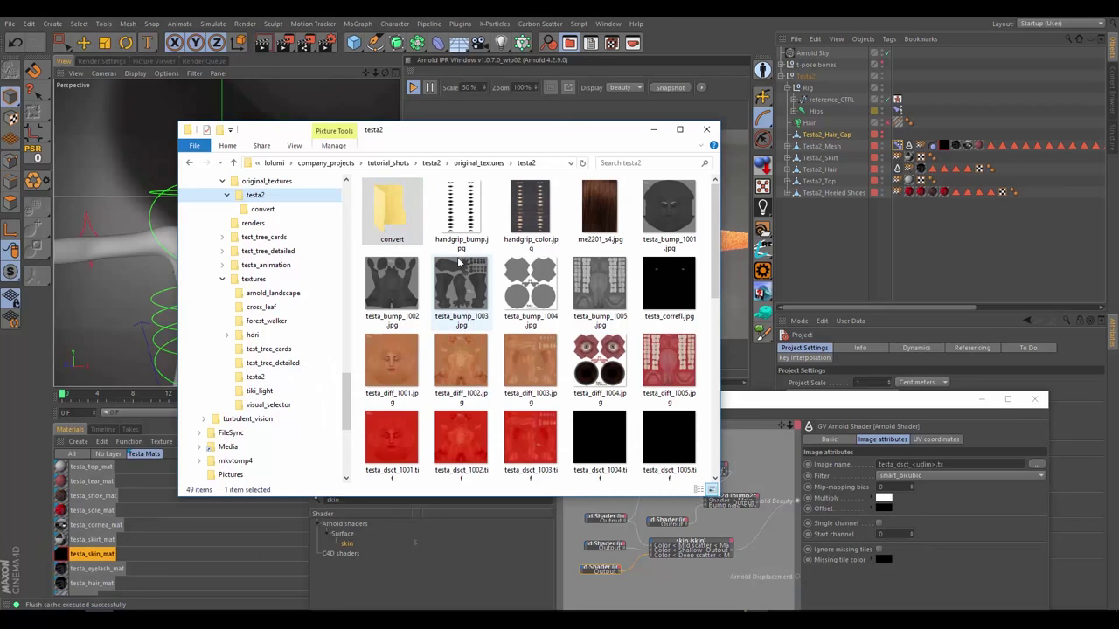
scroll(516, 297, down, 4)
scroll(525, 297, up, 3)
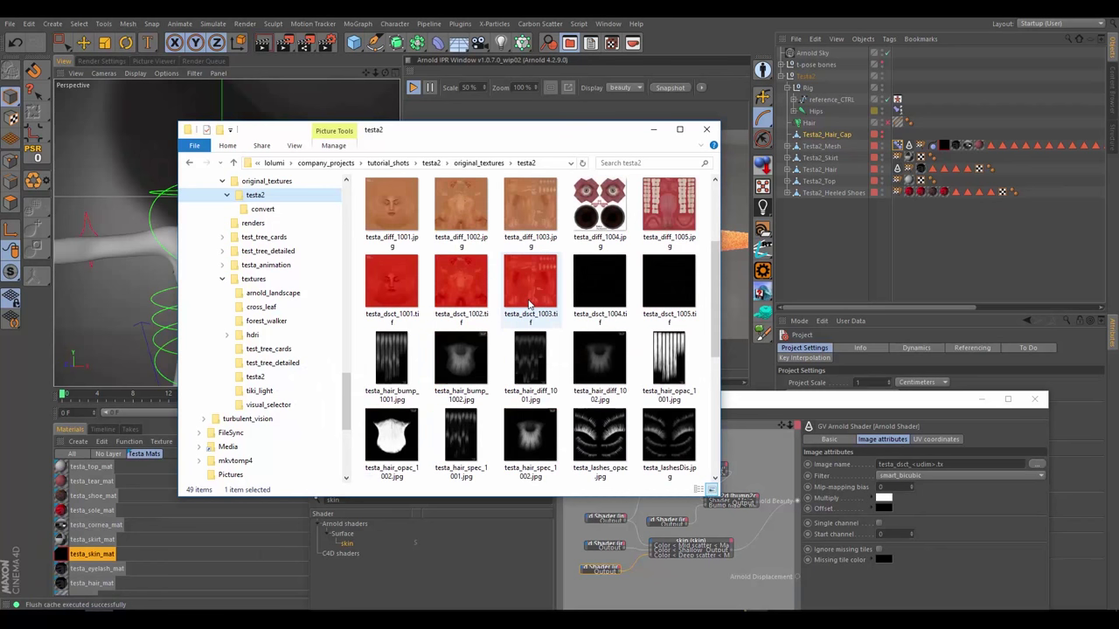
scroll(533, 295, down, 3)
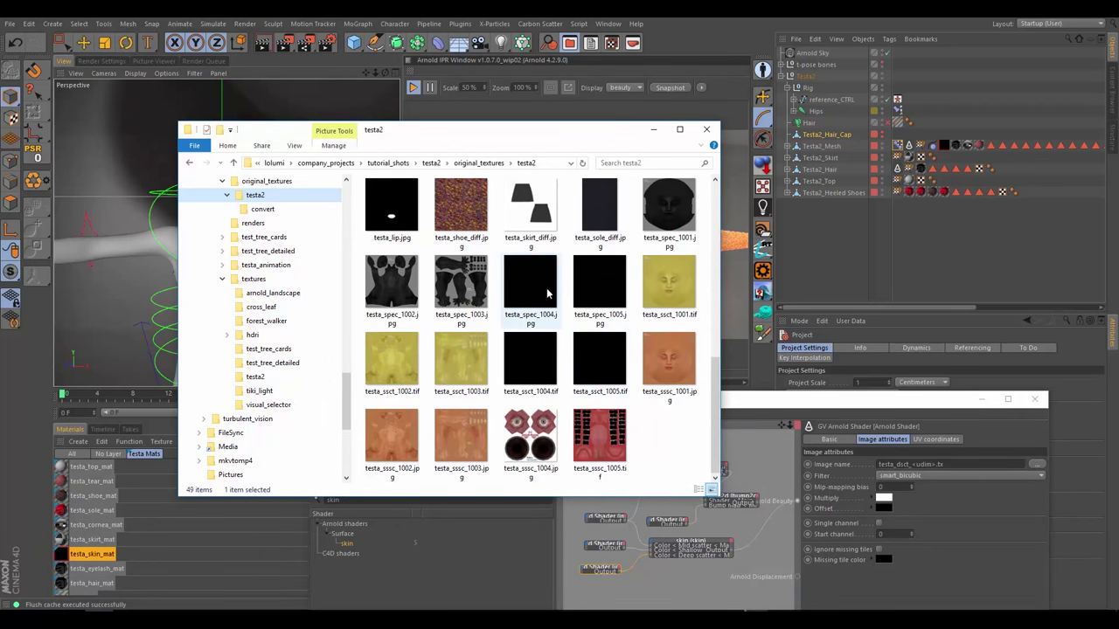
click(540, 372)
click(597, 370)
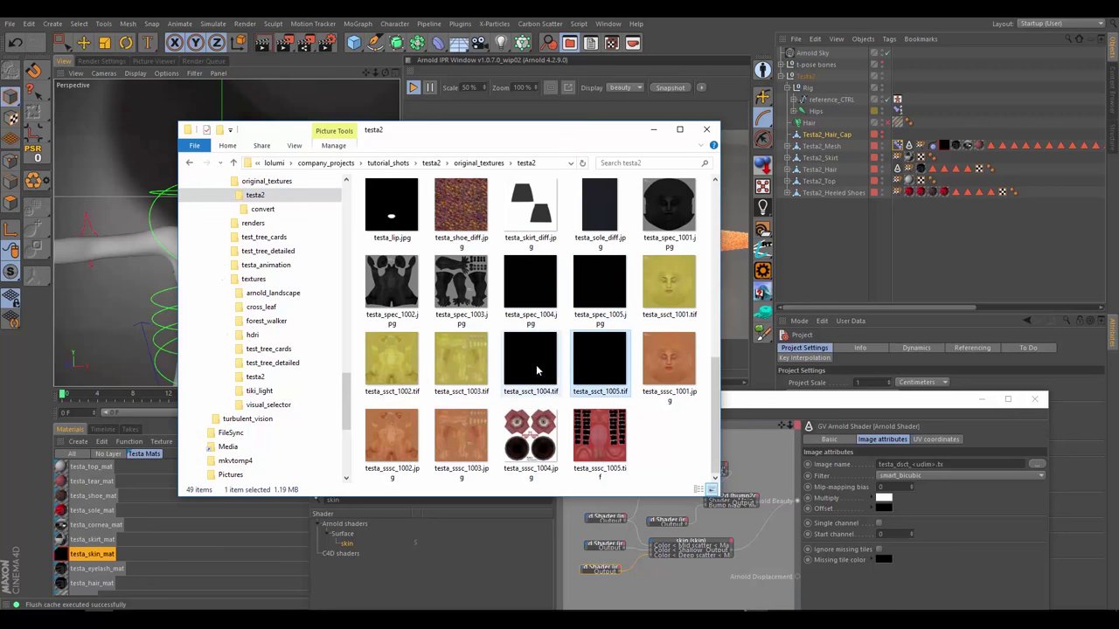
scroll(551, 350, up, 3)
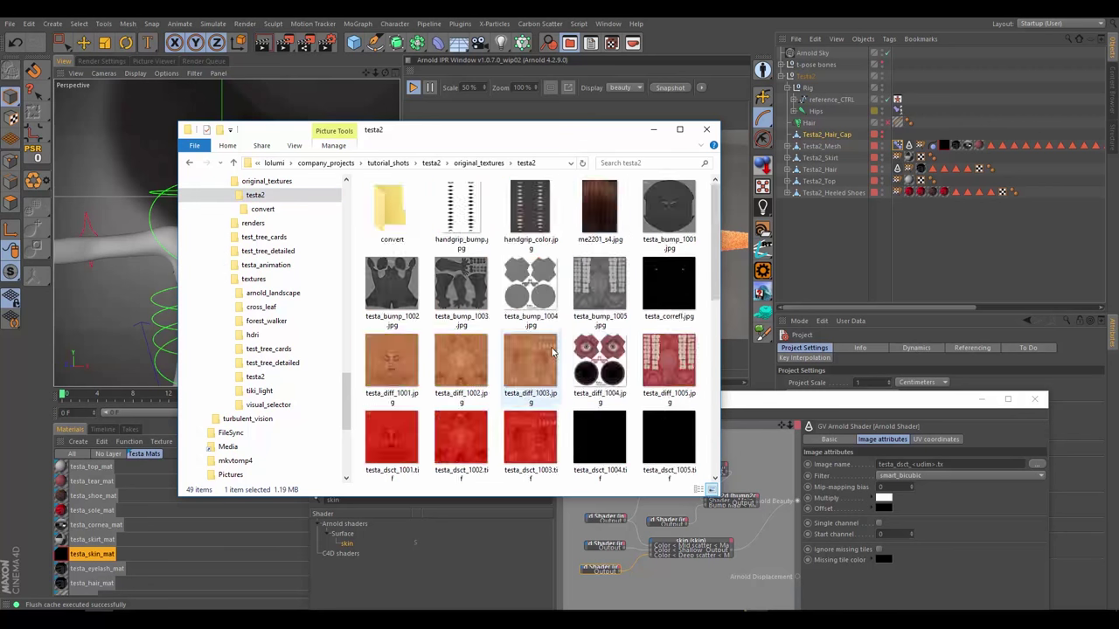
scroll(542, 347, down, 3)
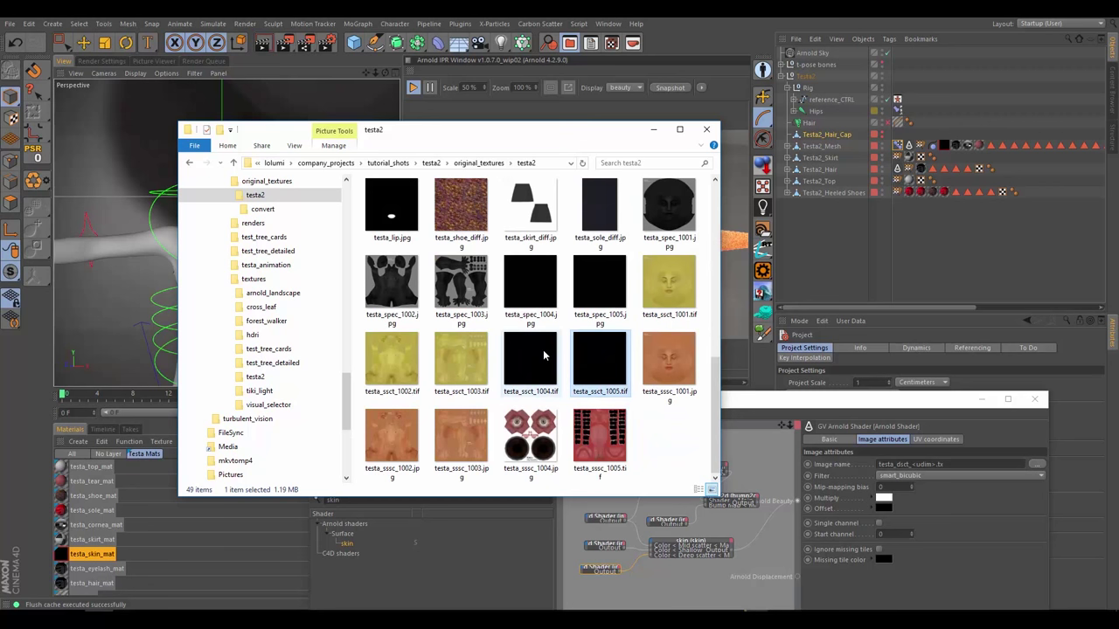
scroll(544, 355, up, 5)
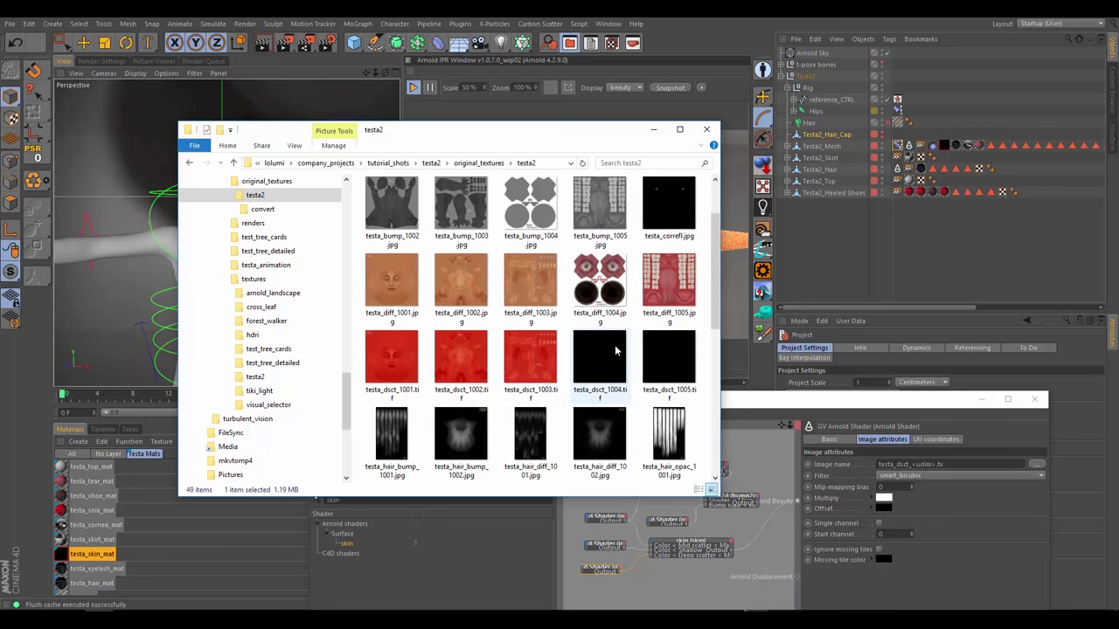
scroll(614, 354, up, 3)
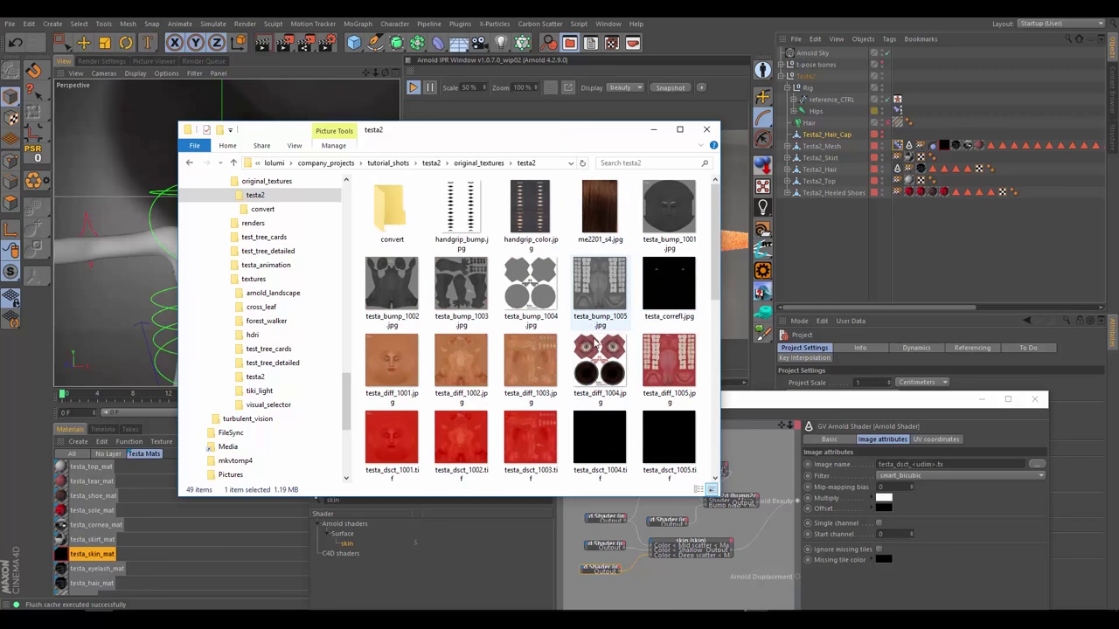
scroll(542, 335, down, 6)
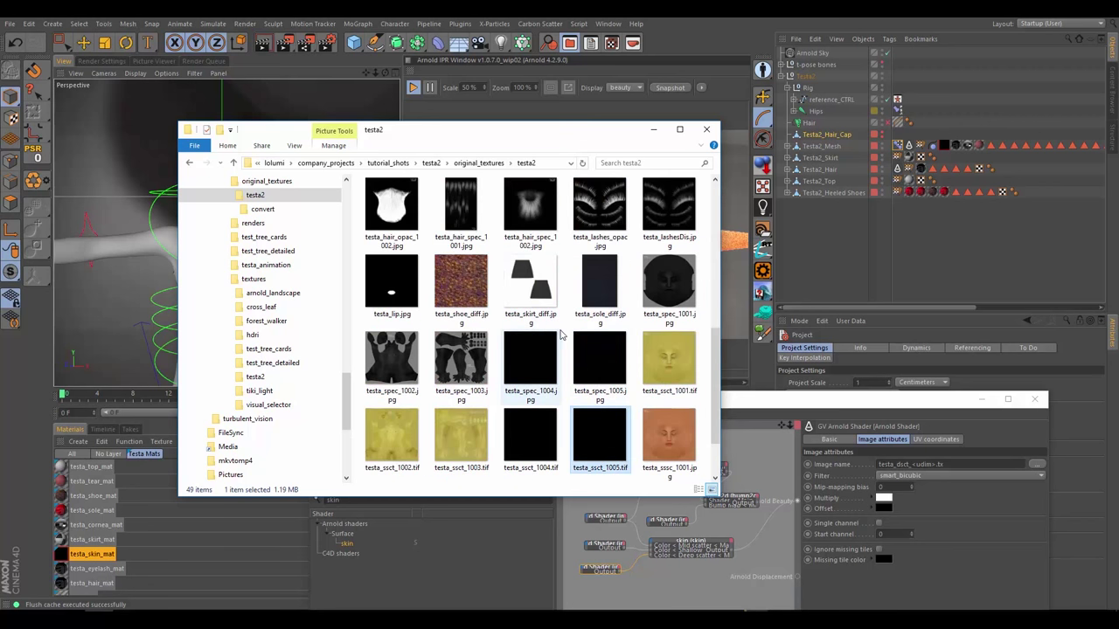
scroll(533, 341, down, 1)
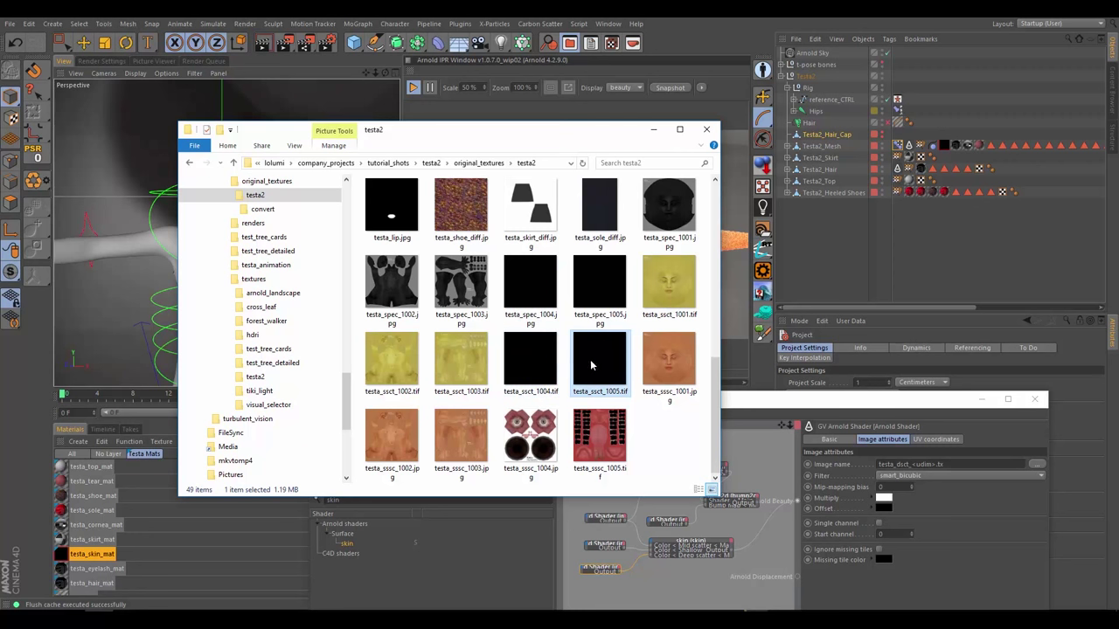
click(530, 365)
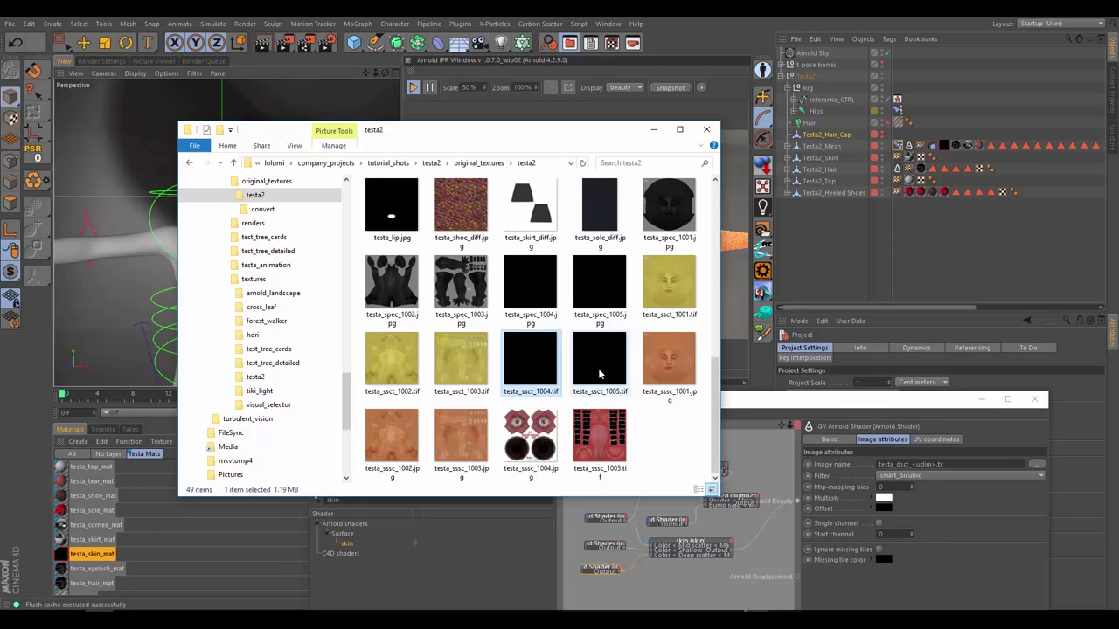
click(461, 371)
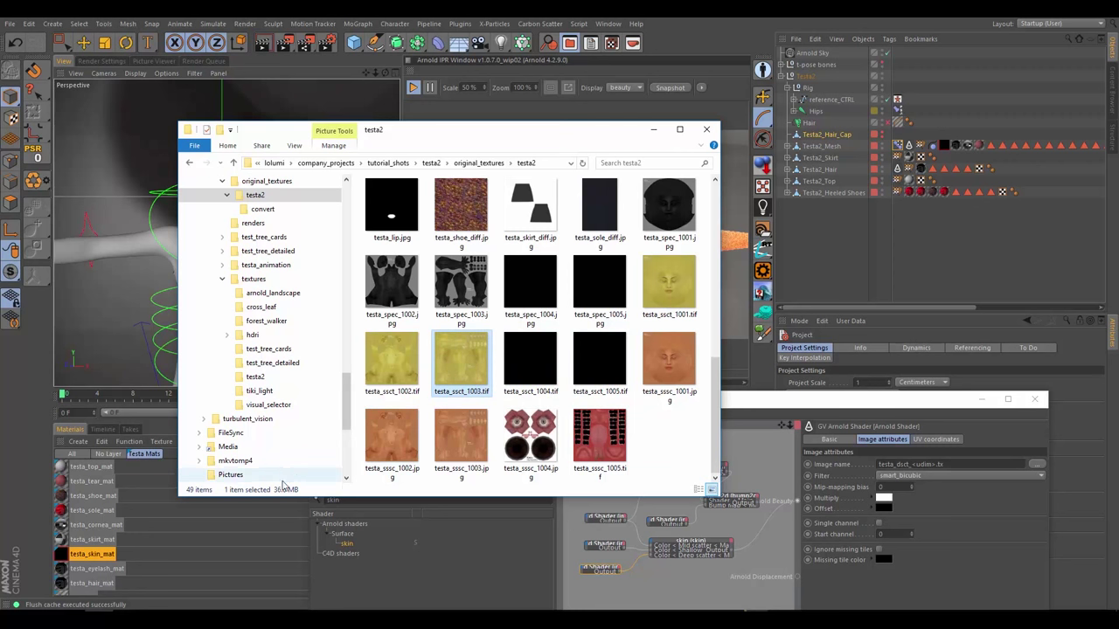
click(537, 373)
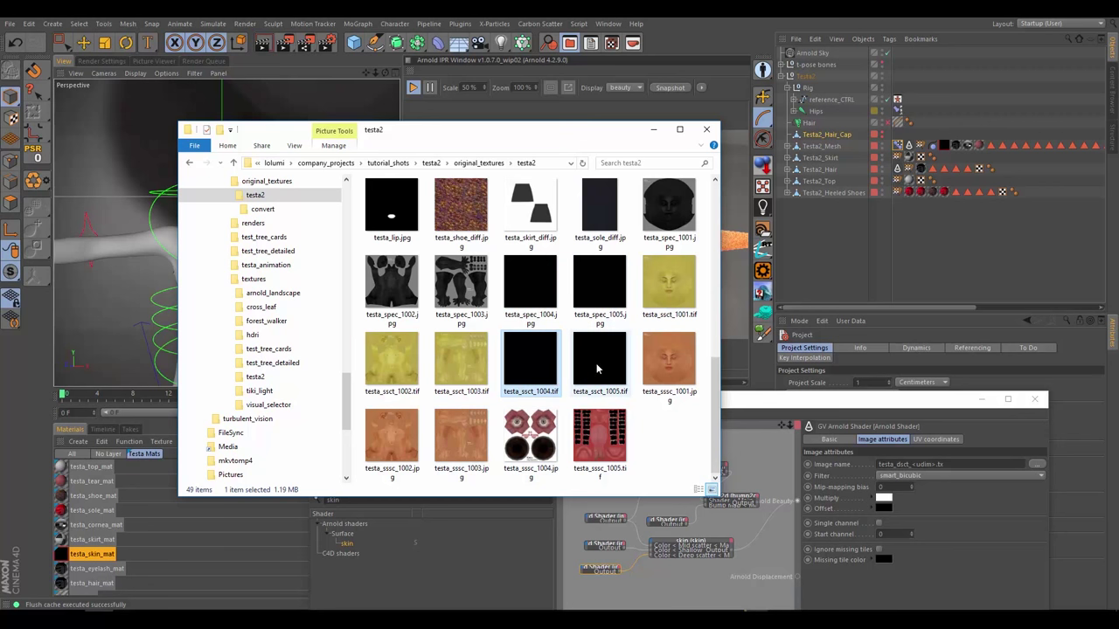
Check the converted dsct and ssct .tx files in the project's textures\testa2 folder, including testa_ssct_1005.tx, and put File Explorer away
click(431, 163)
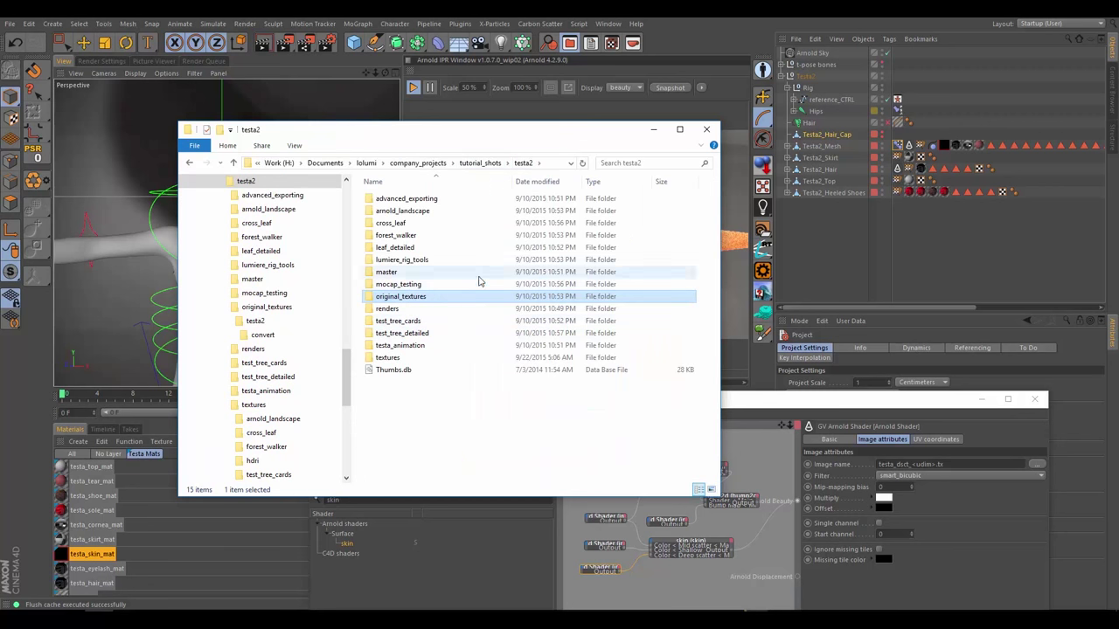
double_click(412, 357)
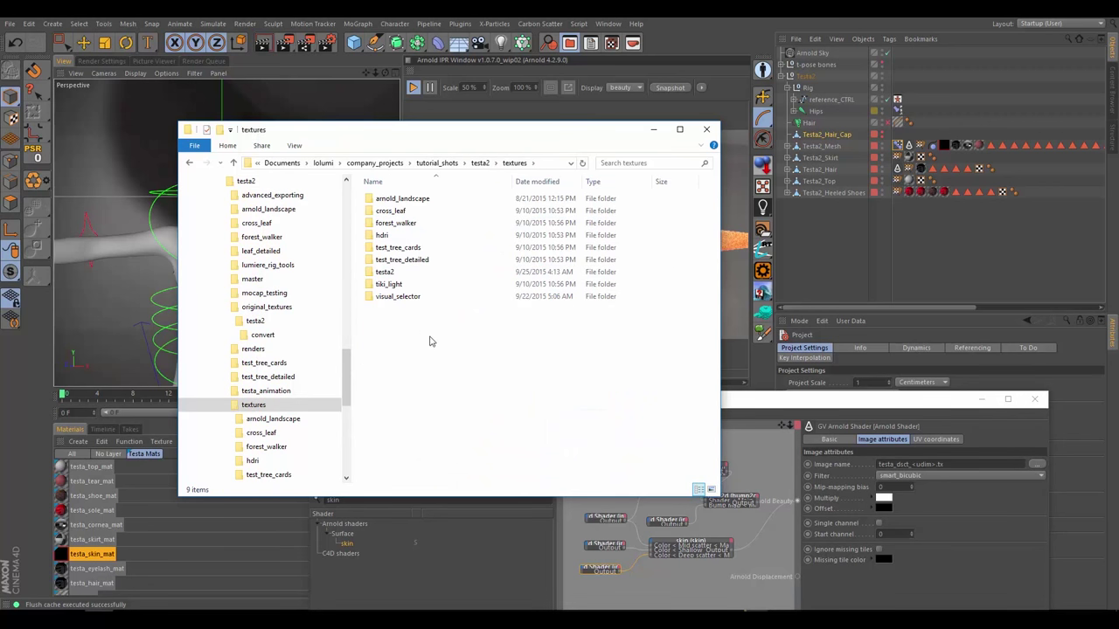
double_click(386, 273)
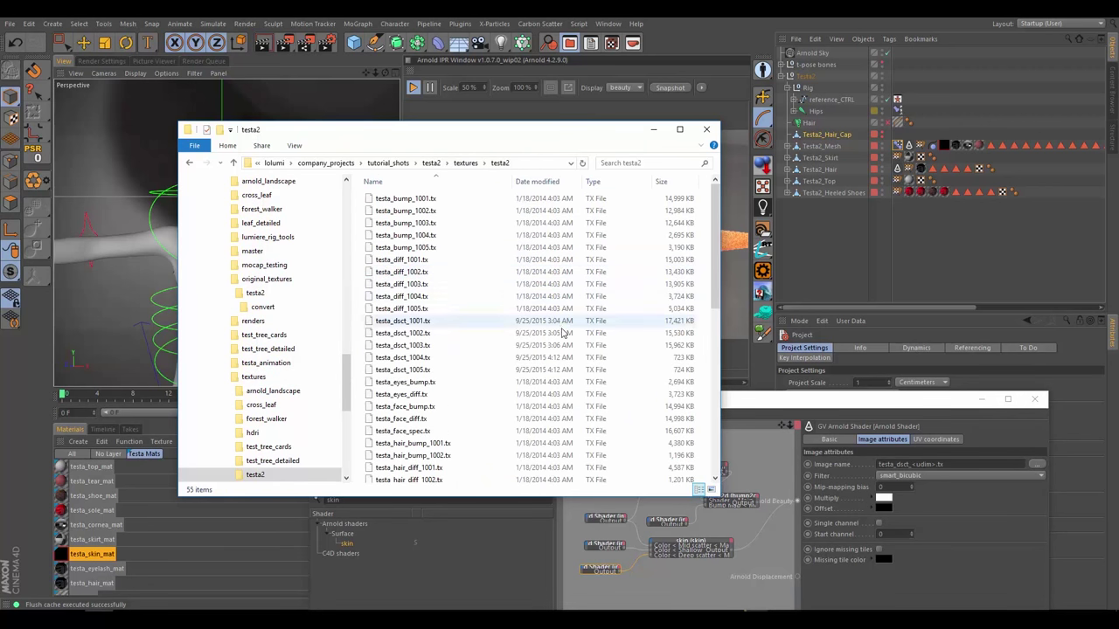
scroll(563, 333, down, 8)
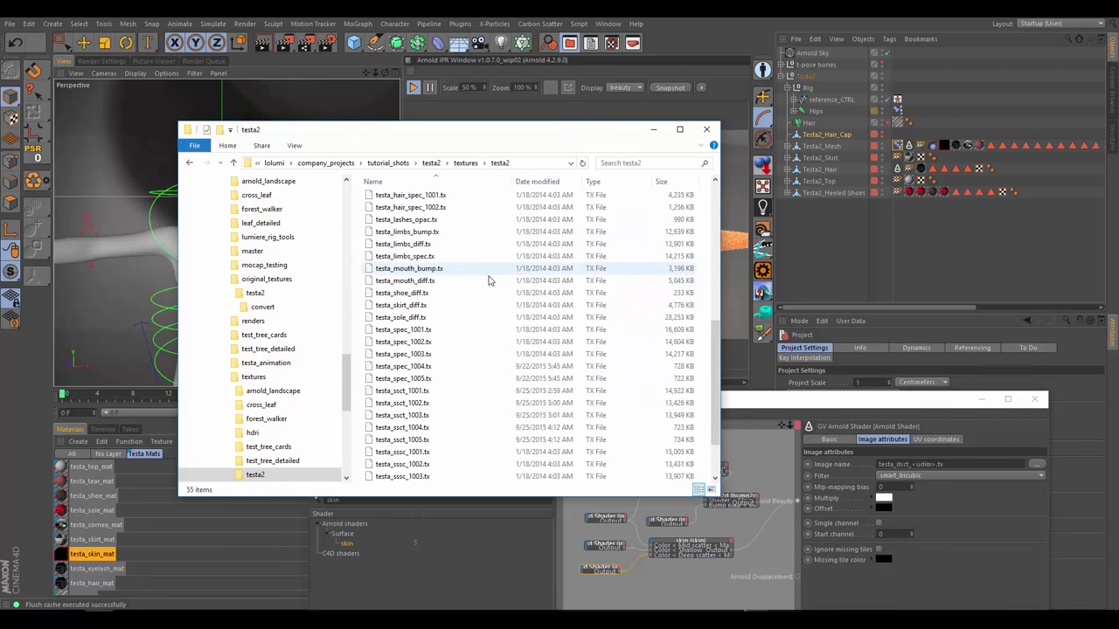
scroll(485, 289, down, 2)
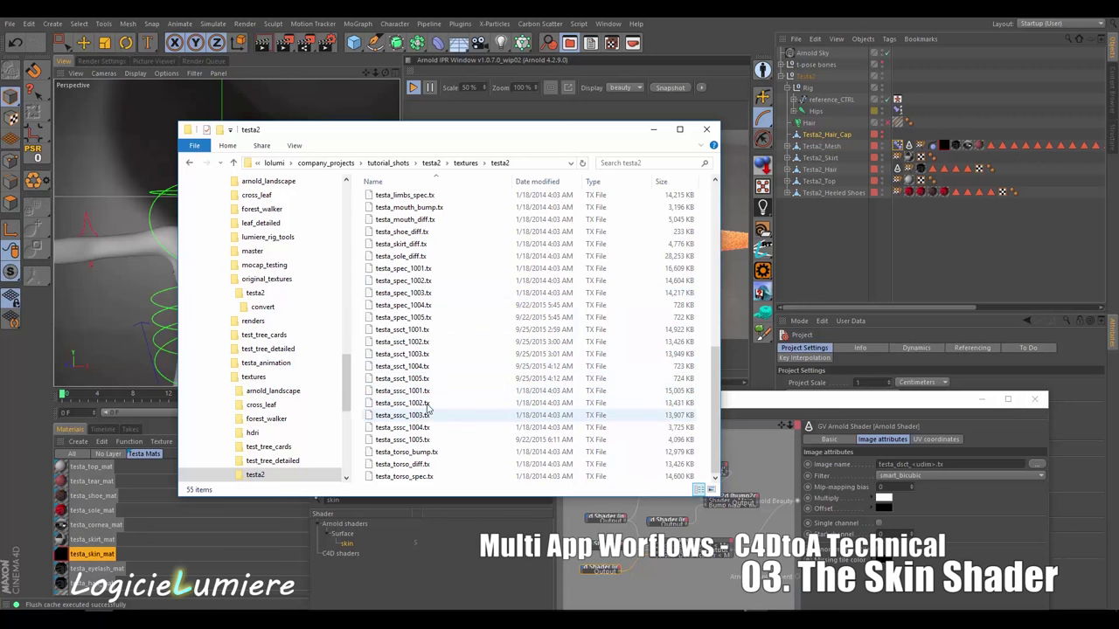
click(426, 379)
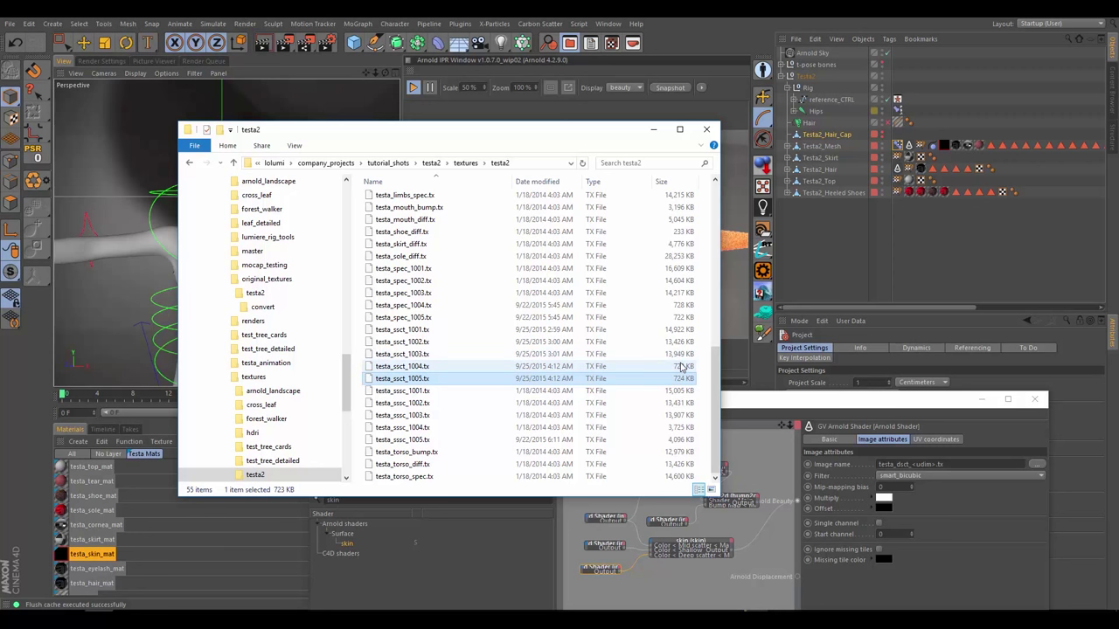
click(649, 130)
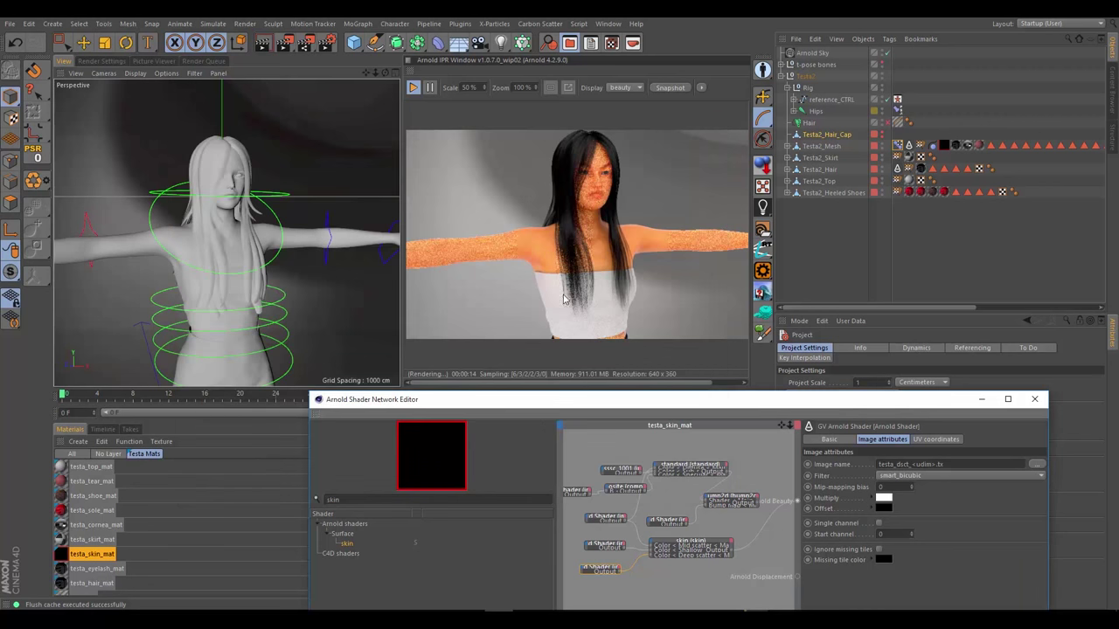
Fully reveal the Arnold Shader Network Editor window and inspect the skin render on the character's upper body and face up close
alt+drag(448, 232, 577, 265)
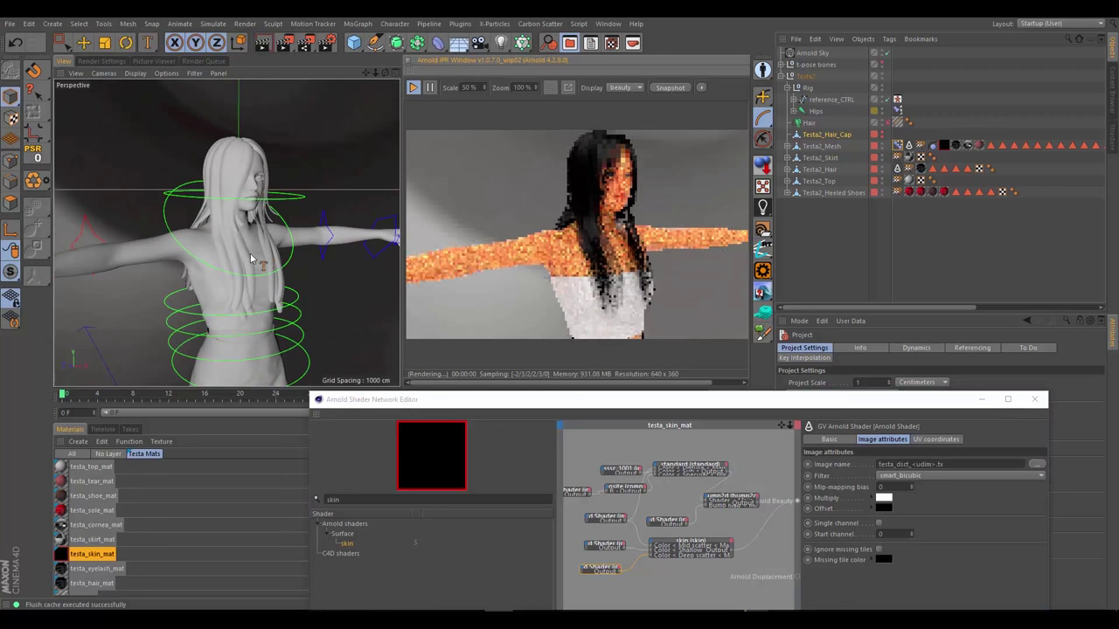
mouse_move(279, 262)
alt+mouse_down()
mouse_move(203, 262)
mouse_move(284, 264)
alt+mouse_up()
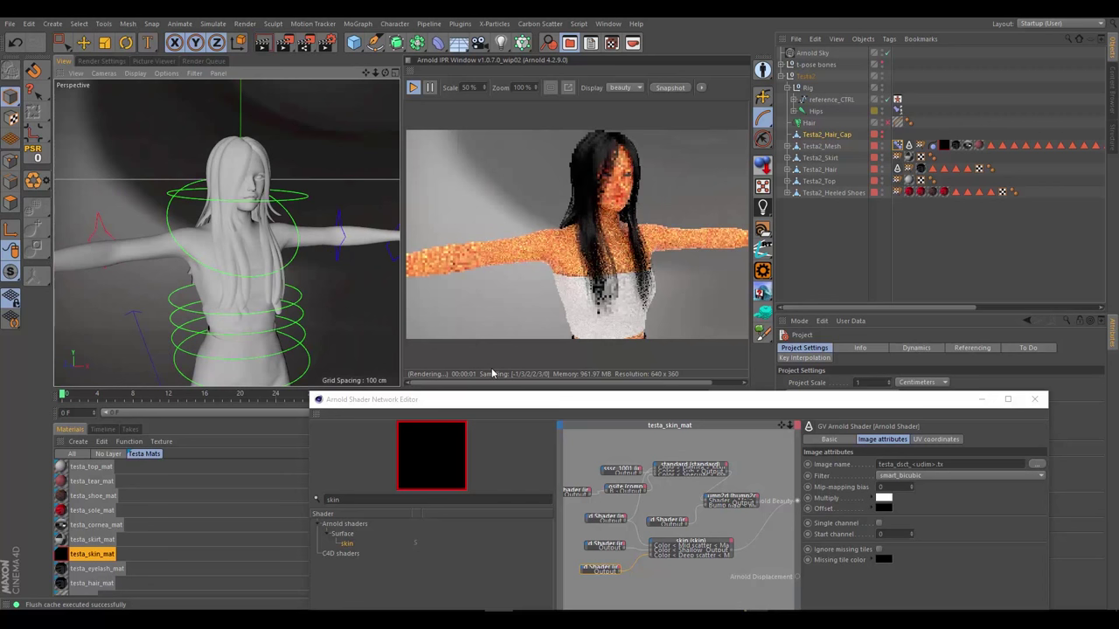
drag(534, 400, 488, 323)
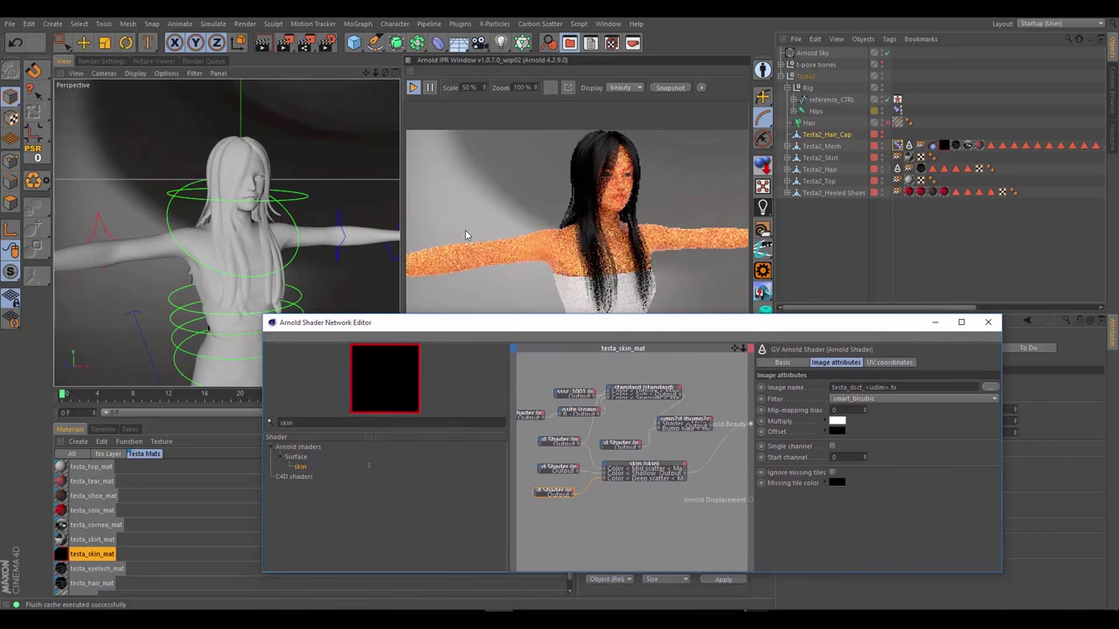
alt+drag(254, 194, 238, 186)
alt+right_drag(238, 186, 292, 222)
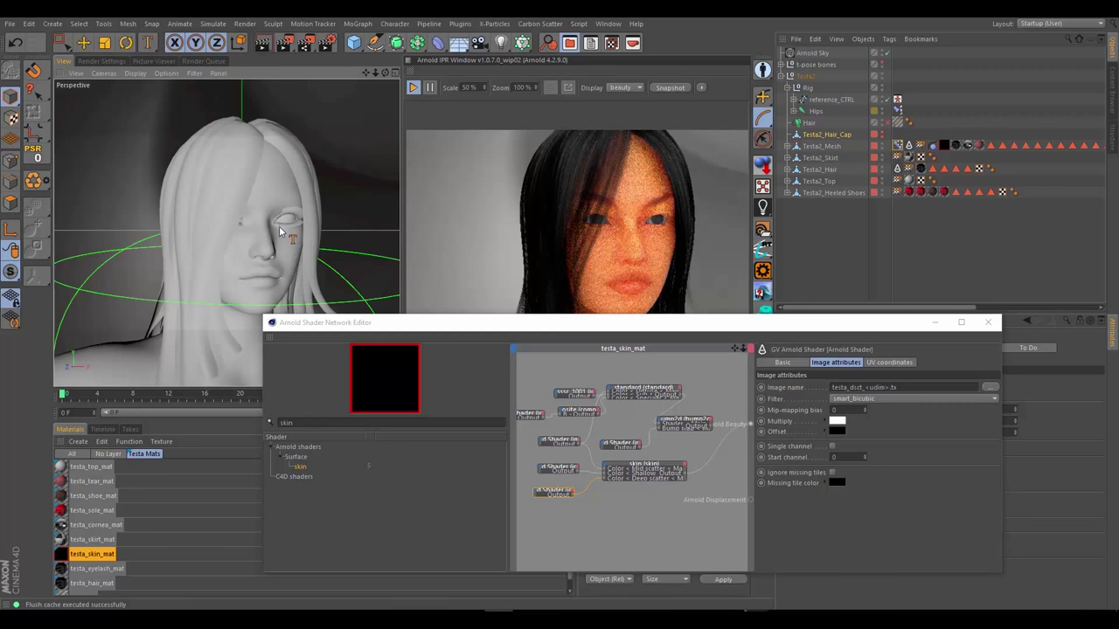
Inspect the skin render on the character's outstretched arm and hand, and return to a view of the head and shoulders
scroll(278, 243, down, 5)
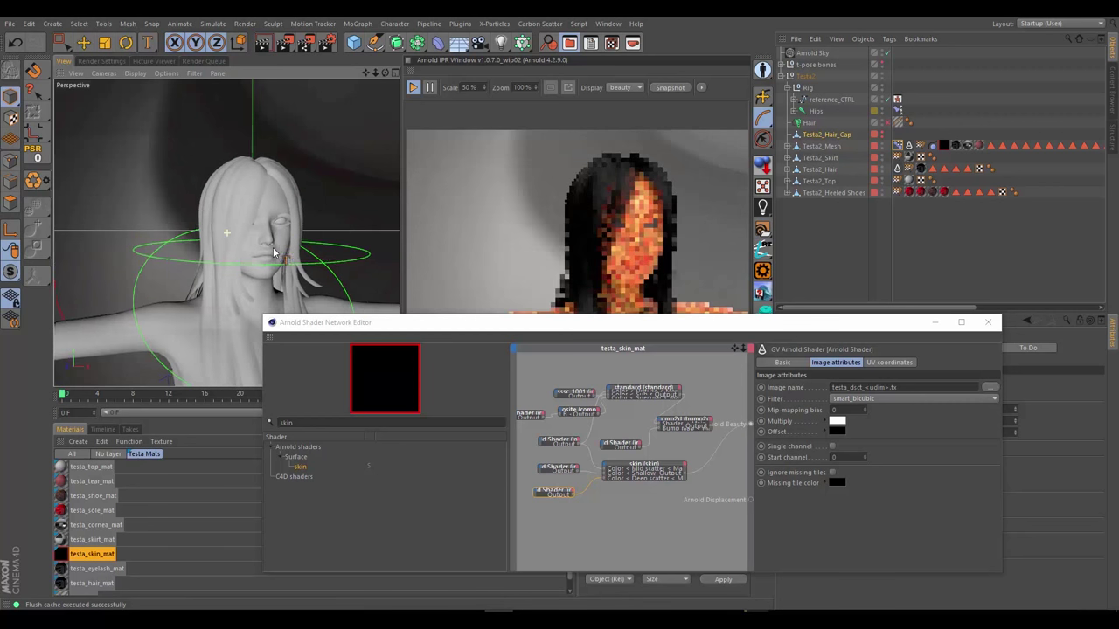
scroll(274, 252, down, 3)
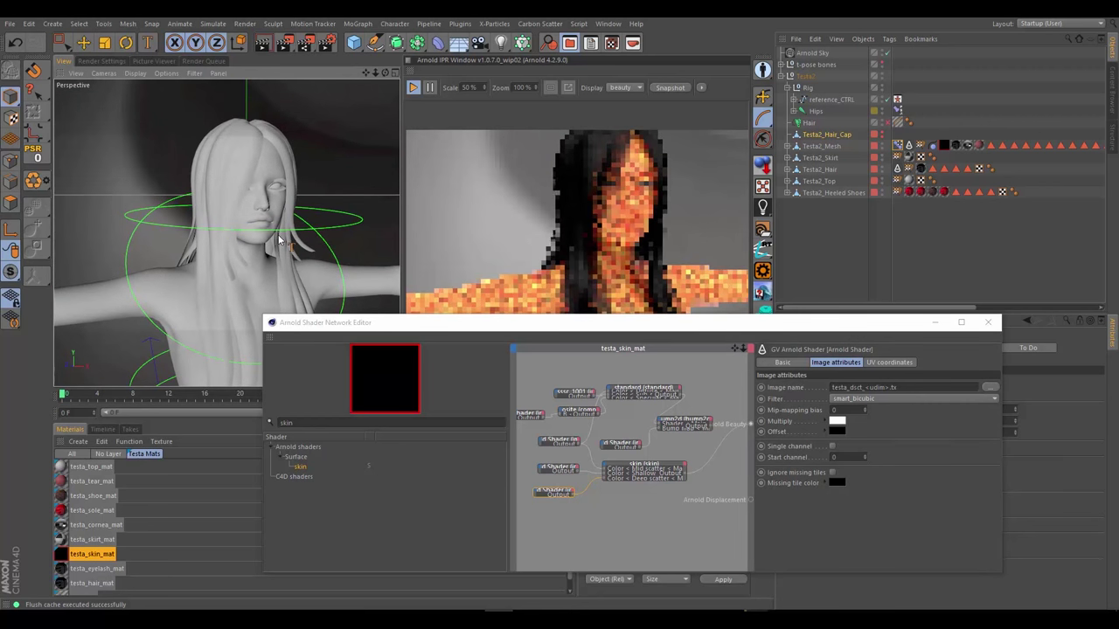
scroll(289, 243, down, 5)
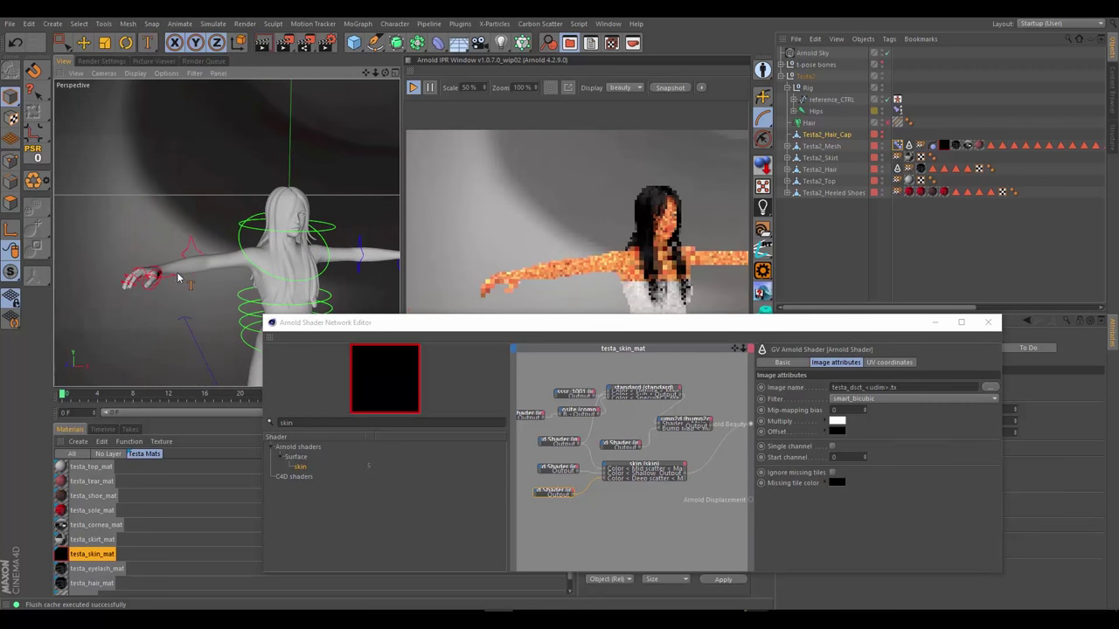
scroll(170, 275, up, 5)
alt+drag(195, 274, 255, 255)
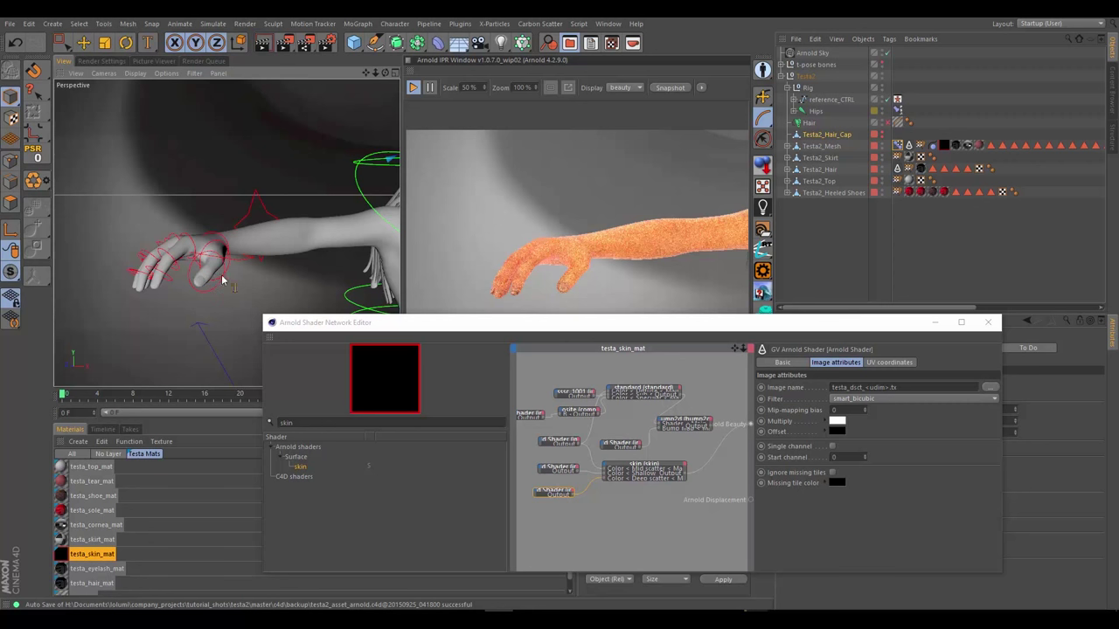
scroll(337, 244, down, 10)
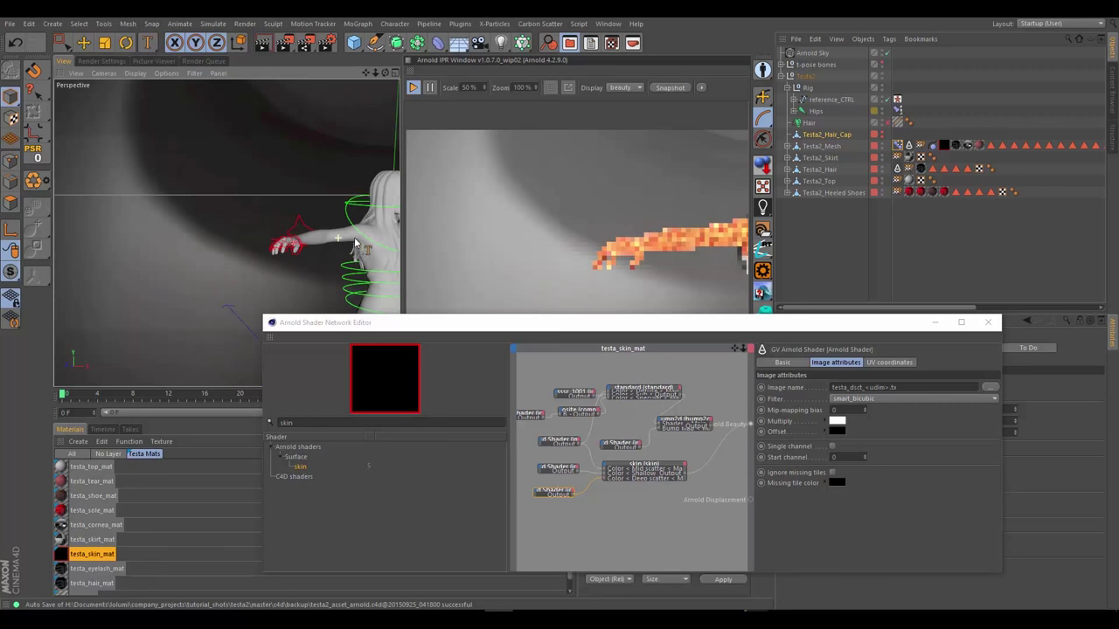
scroll(232, 273, up, 10)
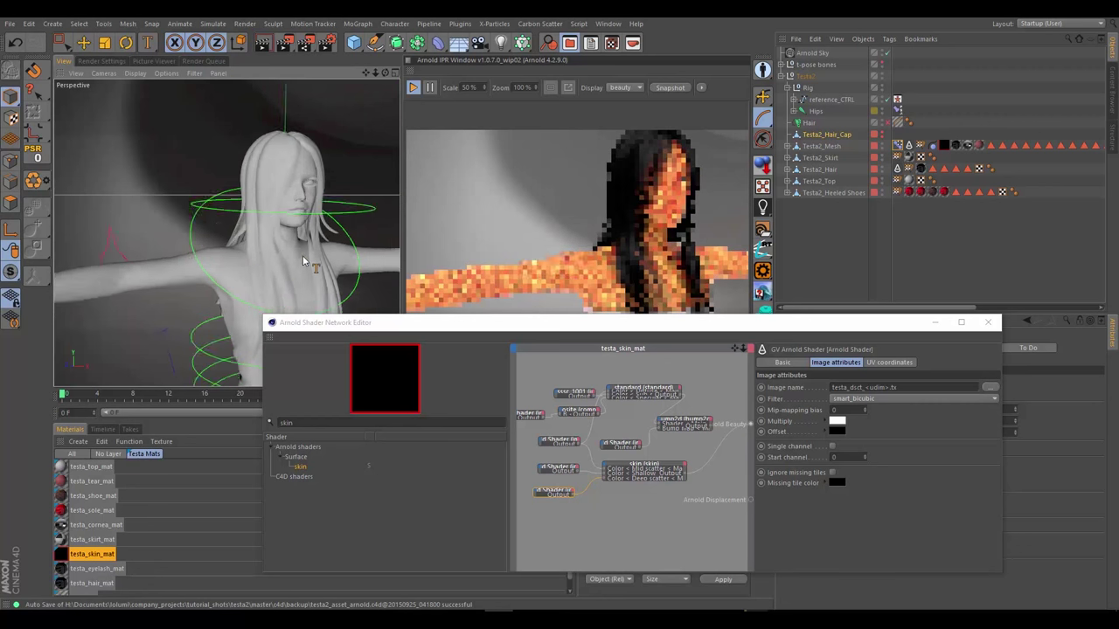
alt+drag(291, 278, 262, 280)
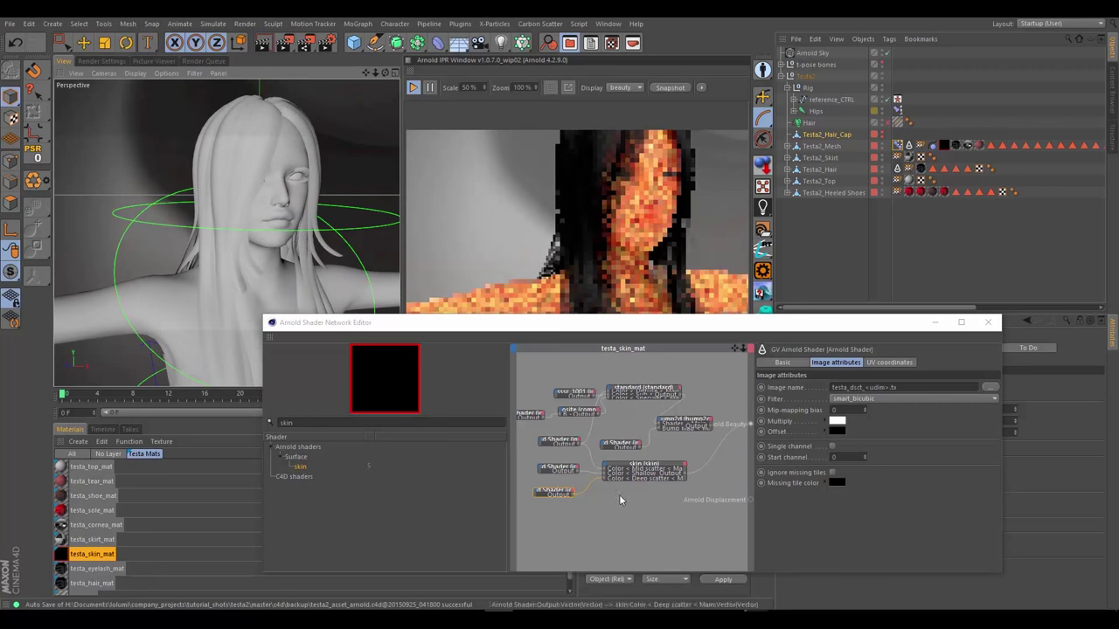
Move the bump2d node beside the skin node's output in the testa_skin_mat network
click(647, 496)
scroll(669, 497, up, 5)
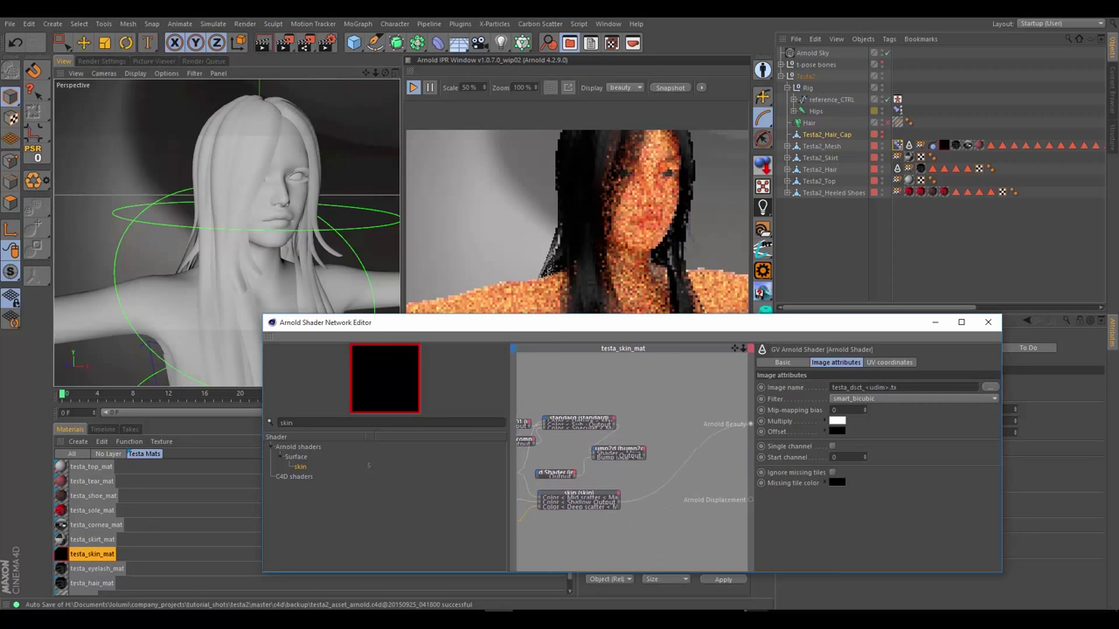
middle_drag(609, 488, 625, 471)
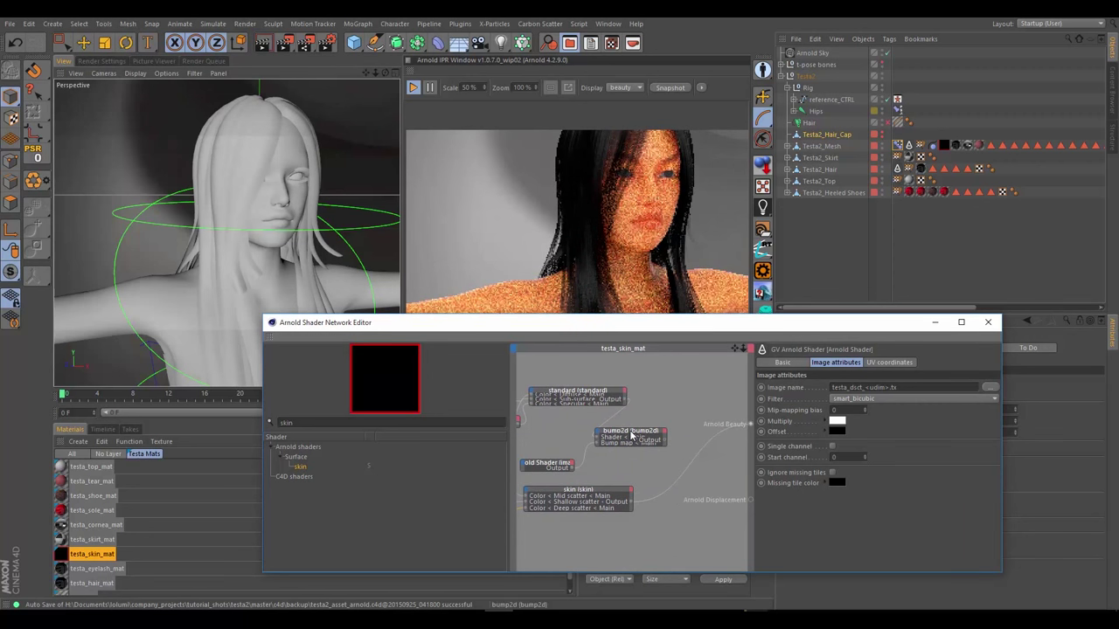
drag(629, 435, 701, 493)
mouse_move(701, 492)
middle_down()
mouse_move(692, 469)
mouse_move(692, 494)
middle_up()
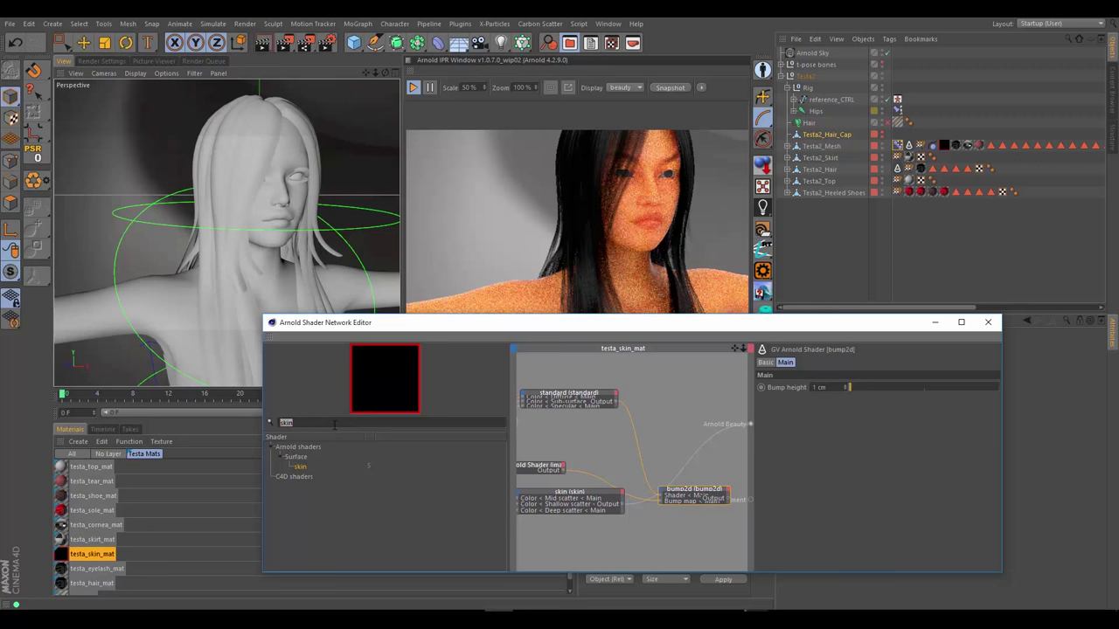
Try adding a mix node and an alLayer node to the testa_skin_mat network, and look through the alLayer's AOV settings
text(mix)
drag(489, 442, 664, 413)
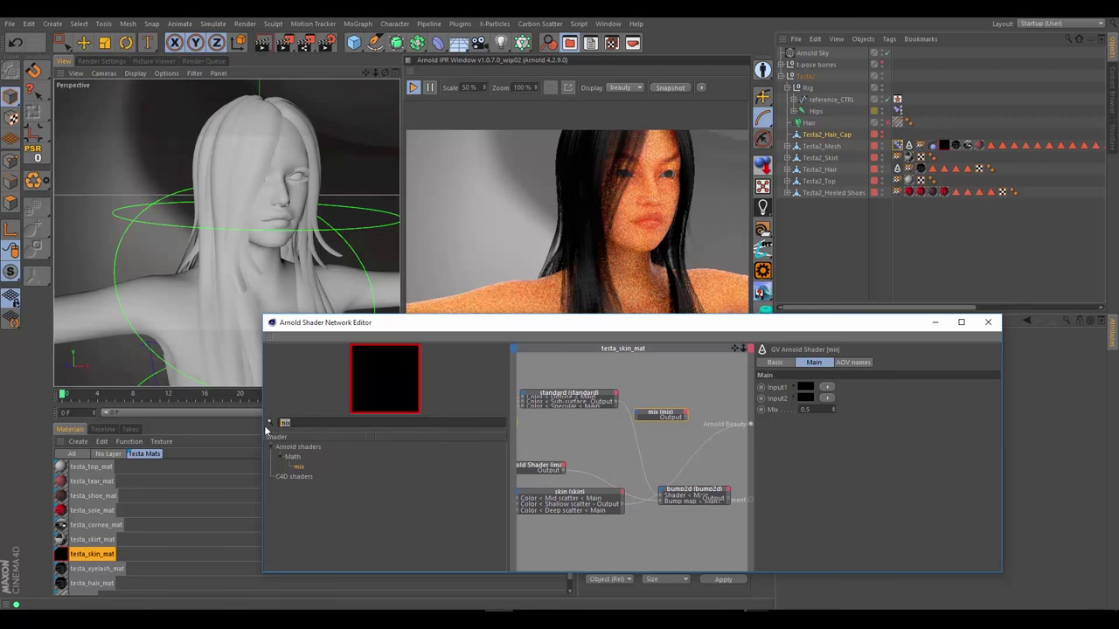
text(al)
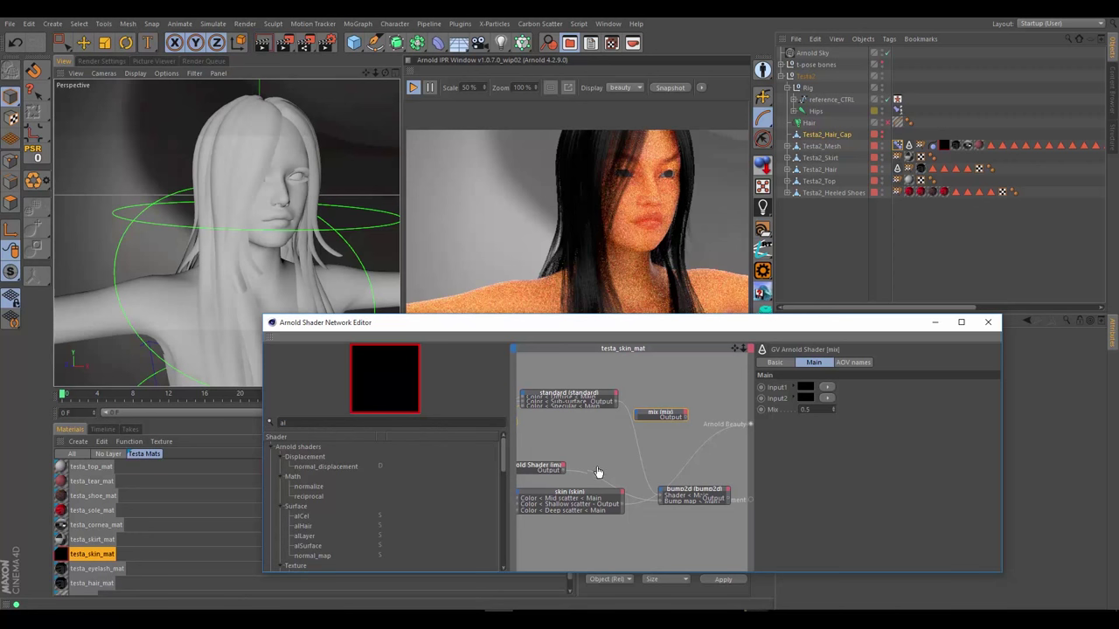
drag(598, 472, 652, 450)
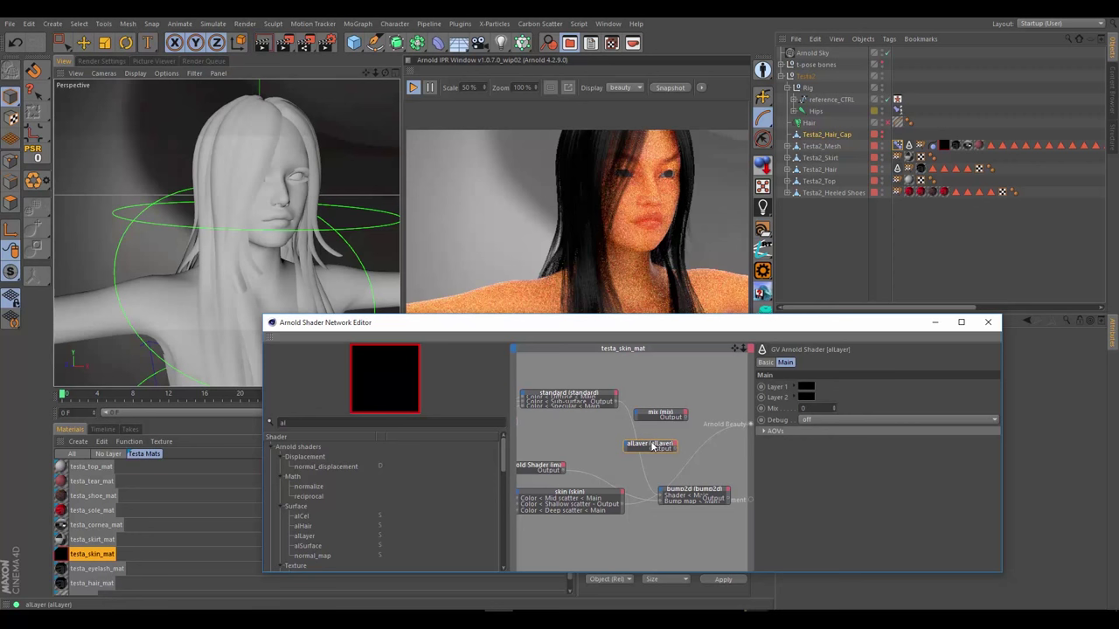
click(766, 432)
scroll(820, 507, down, 10)
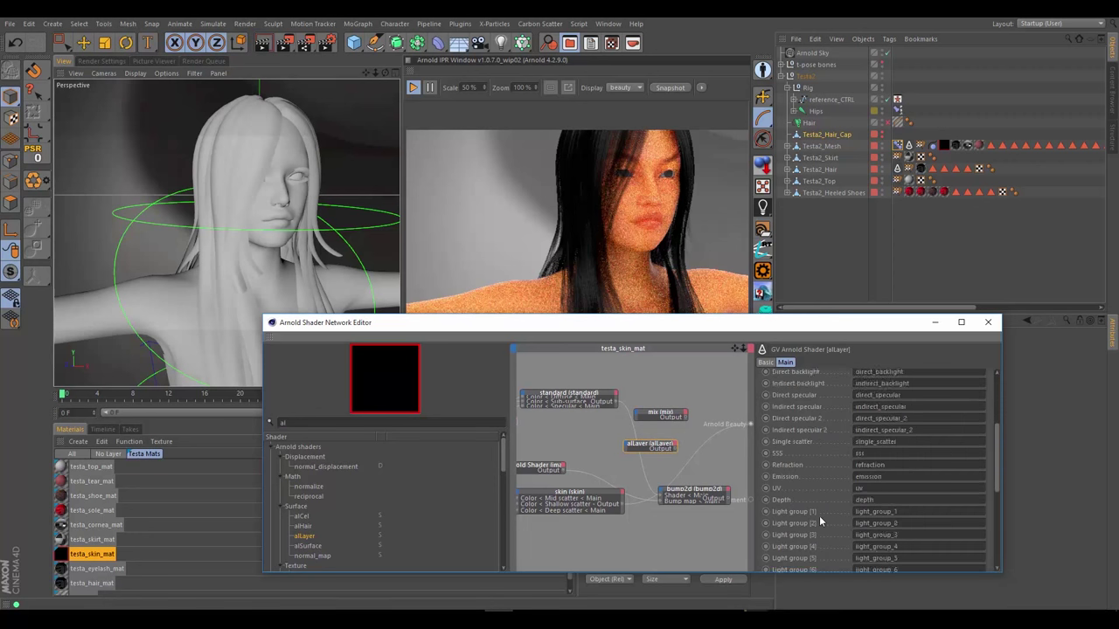
scroll(819, 515, up, 10)
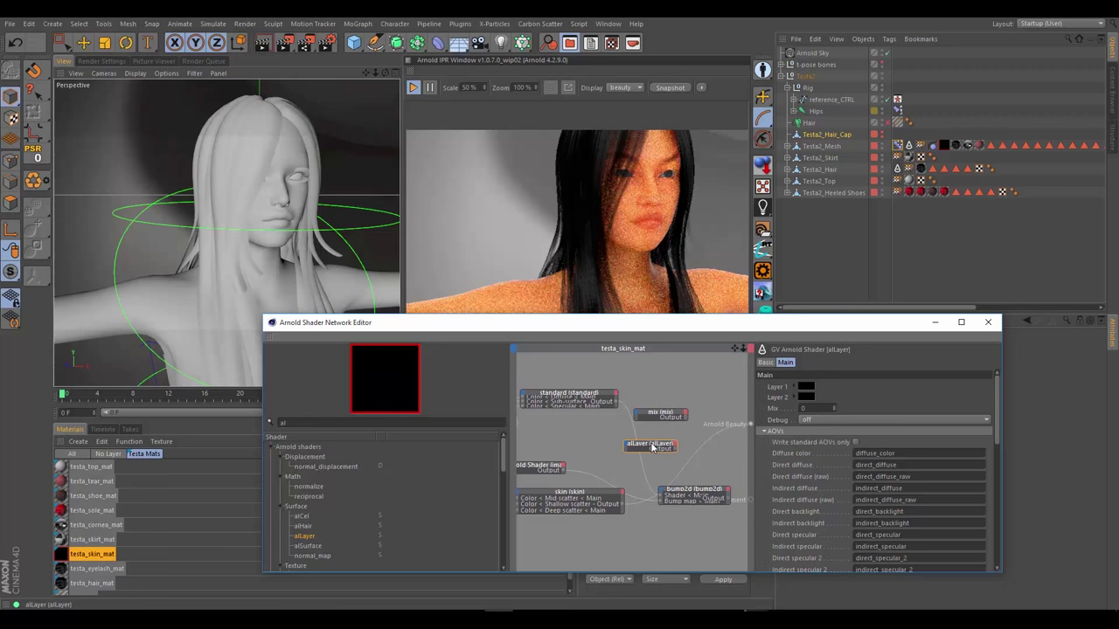
Delete the trial alLayer and mix nodes from the testa_skin_mat network
key(Delete)
click(648, 416)
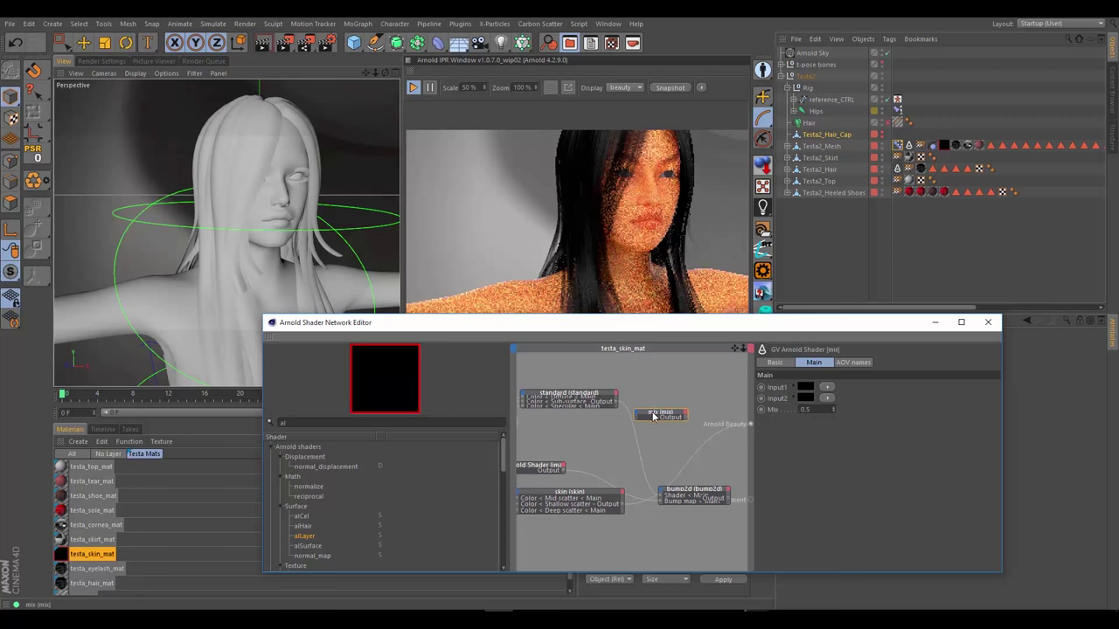
key(Delete)
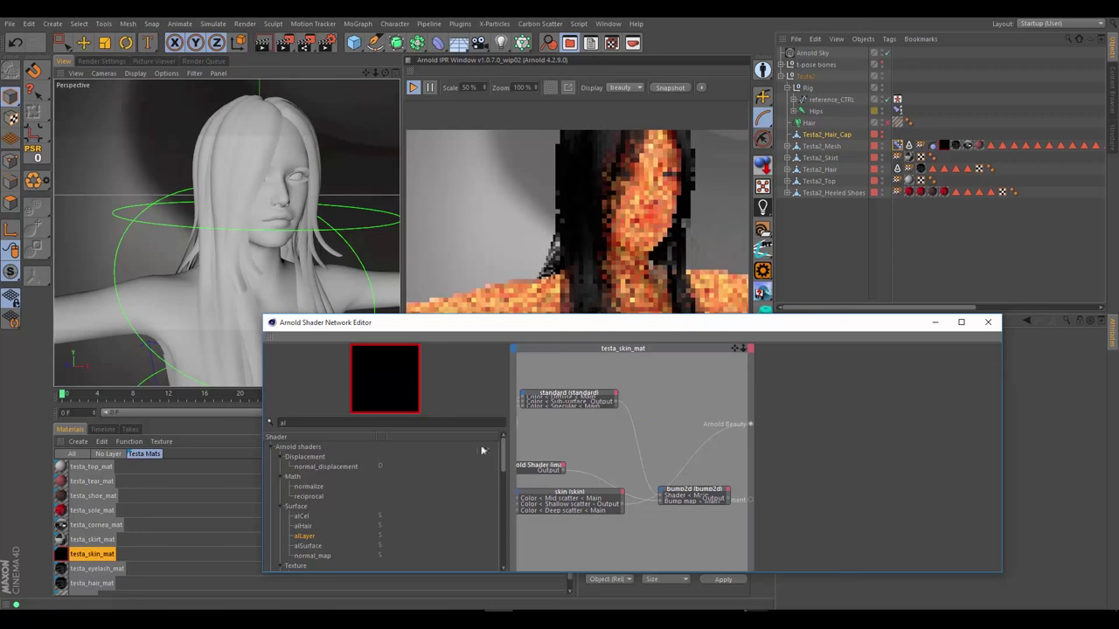
Add an alLayer node and feed the standard shader into its Layer 1 and the skin shader into its Layer 2
drag(660, 451, 662, 428)
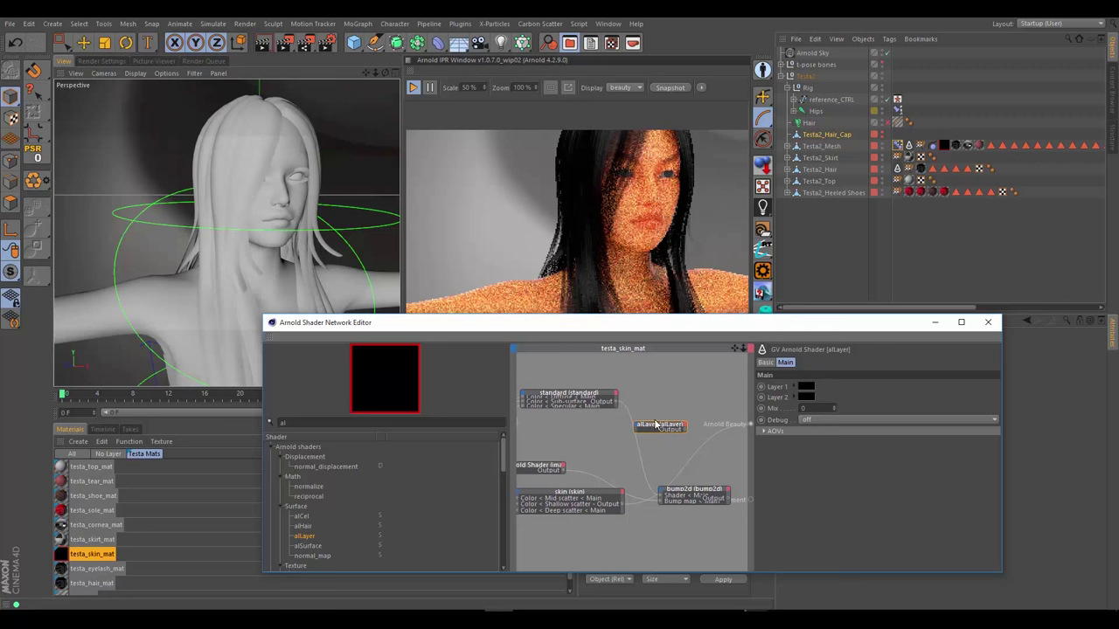
drag(661, 427, 670, 430)
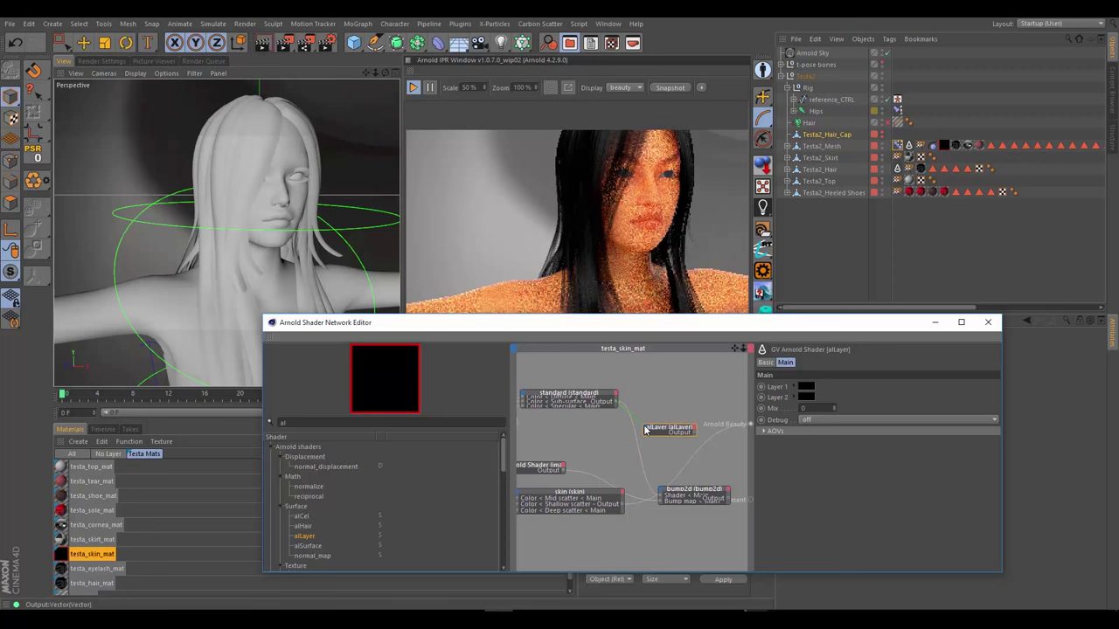
click(646, 429)
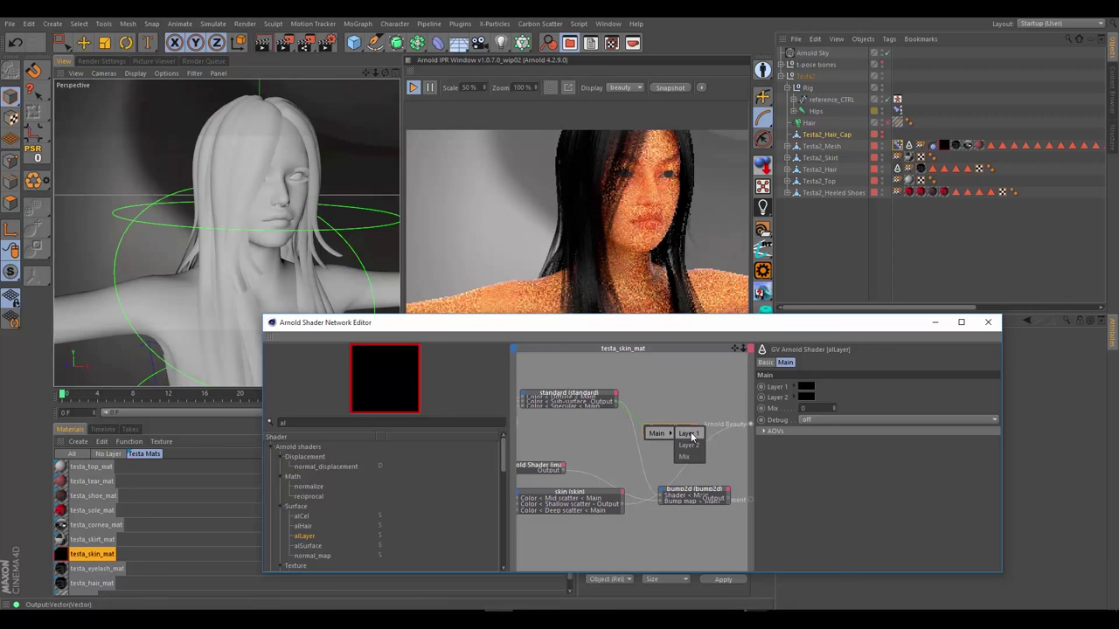
click(688, 434)
click(622, 506)
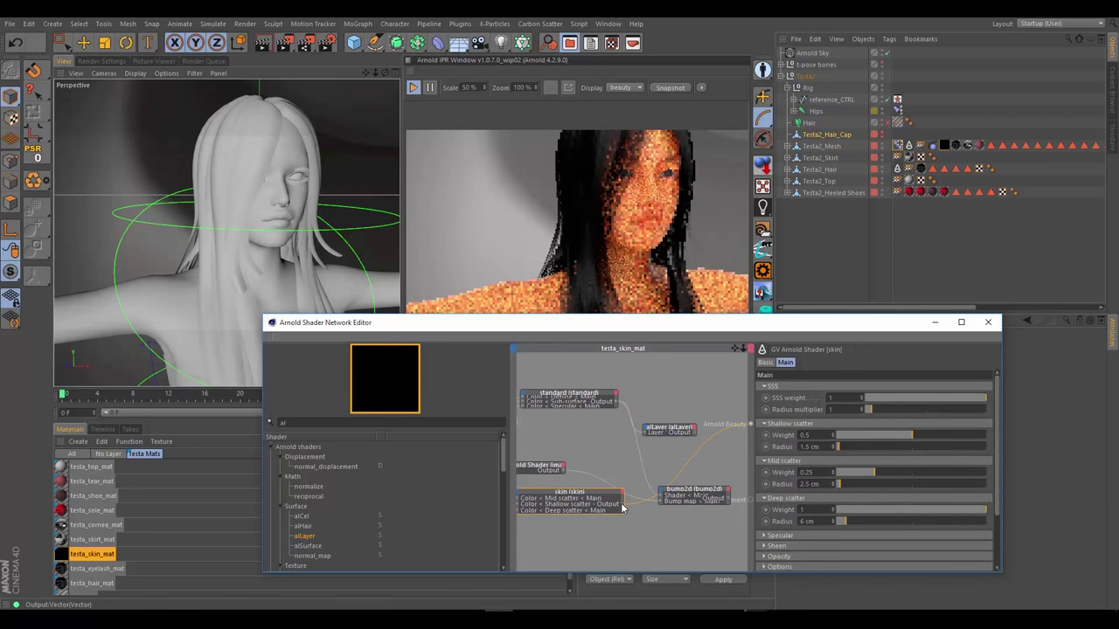
drag(645, 429, 645, 429)
click(664, 434)
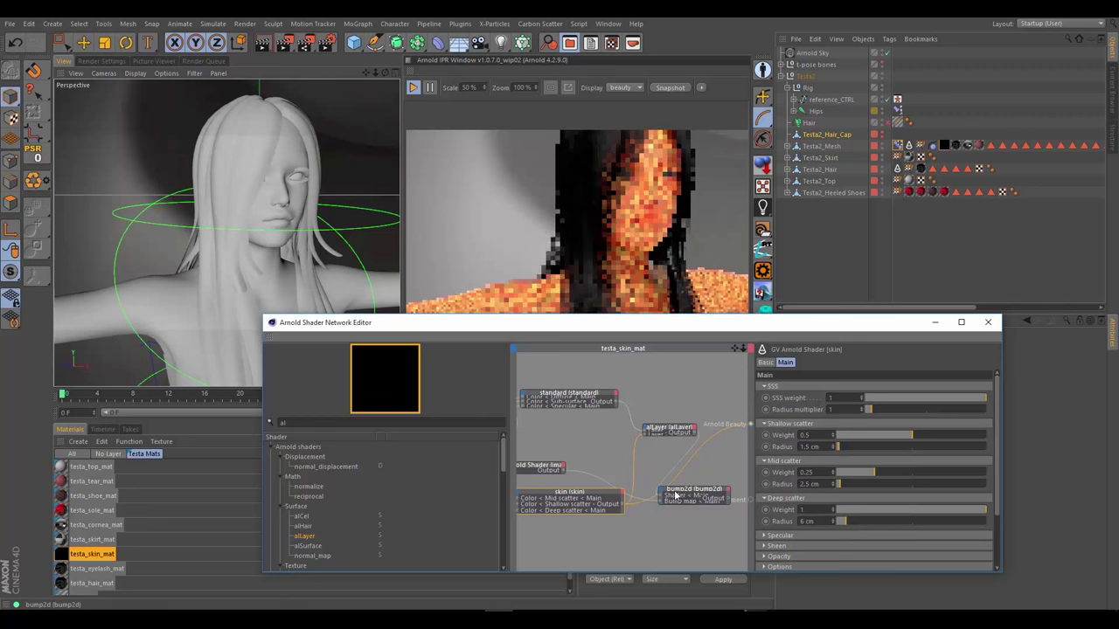
Route the alLayer output into bump2d's Shader input, connect bump2d's output to Arnold Beauty, and tidy the two nodes' placement
drag(661, 499, 679, 510)
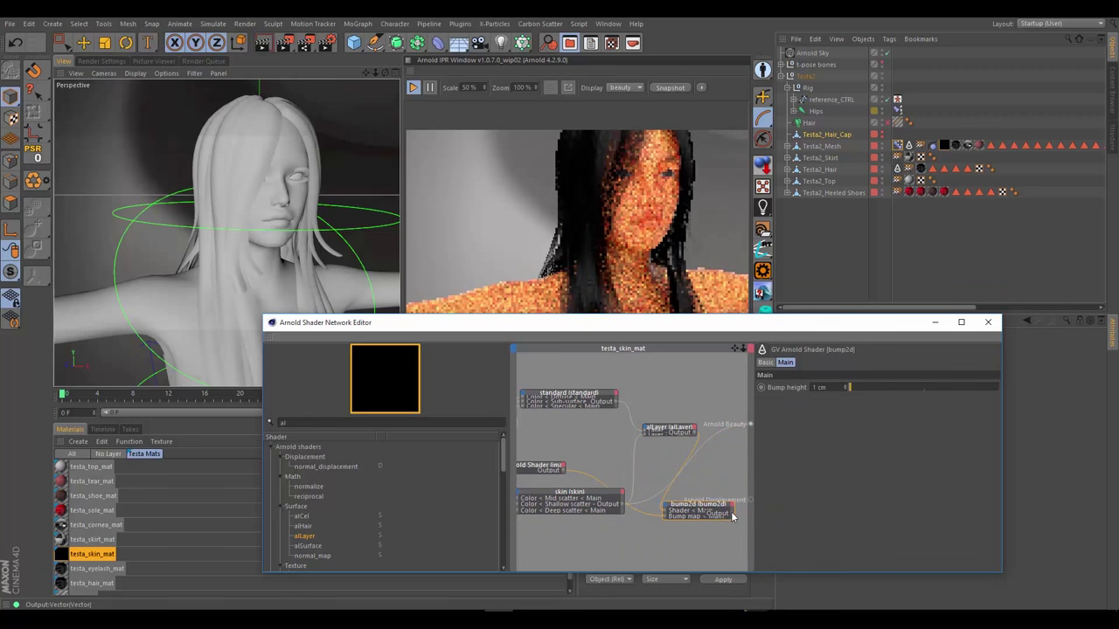
drag(752, 426, 749, 421)
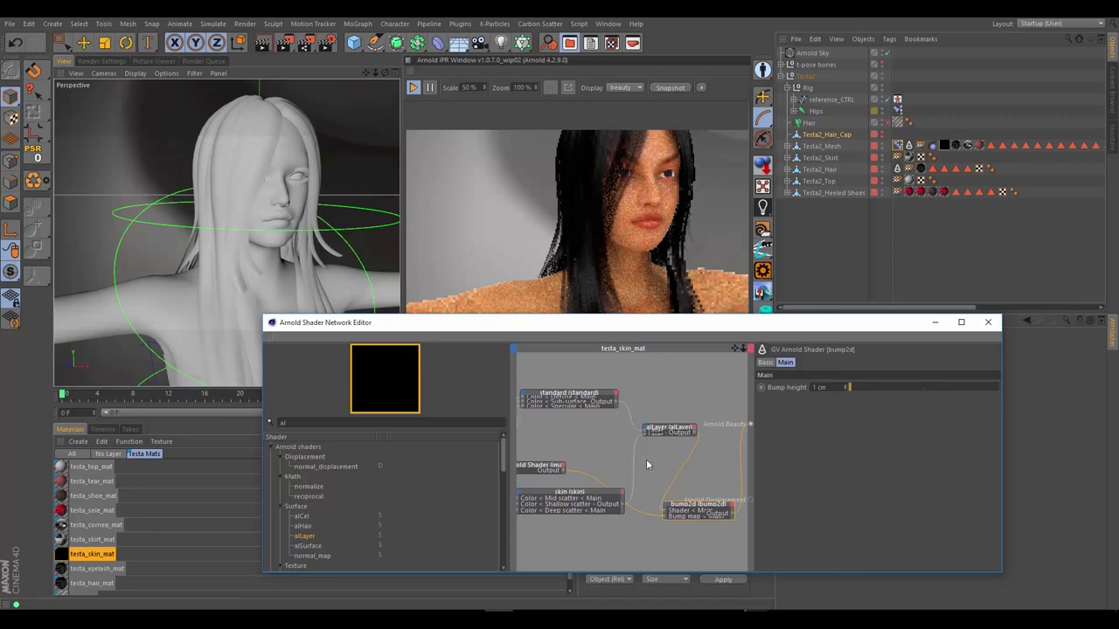
drag(653, 431, 637, 436)
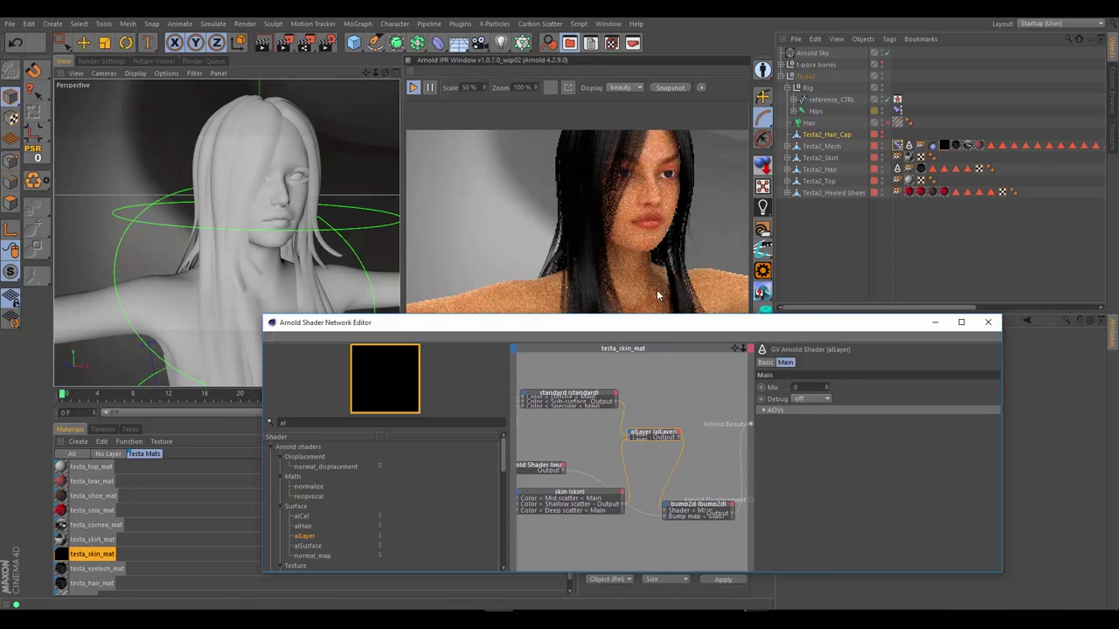
Test alLayer Mix values of 0.02 and 0.1, set Mix to 1, and check the render on the upper body and arms
drag(598, 332, 572, 359)
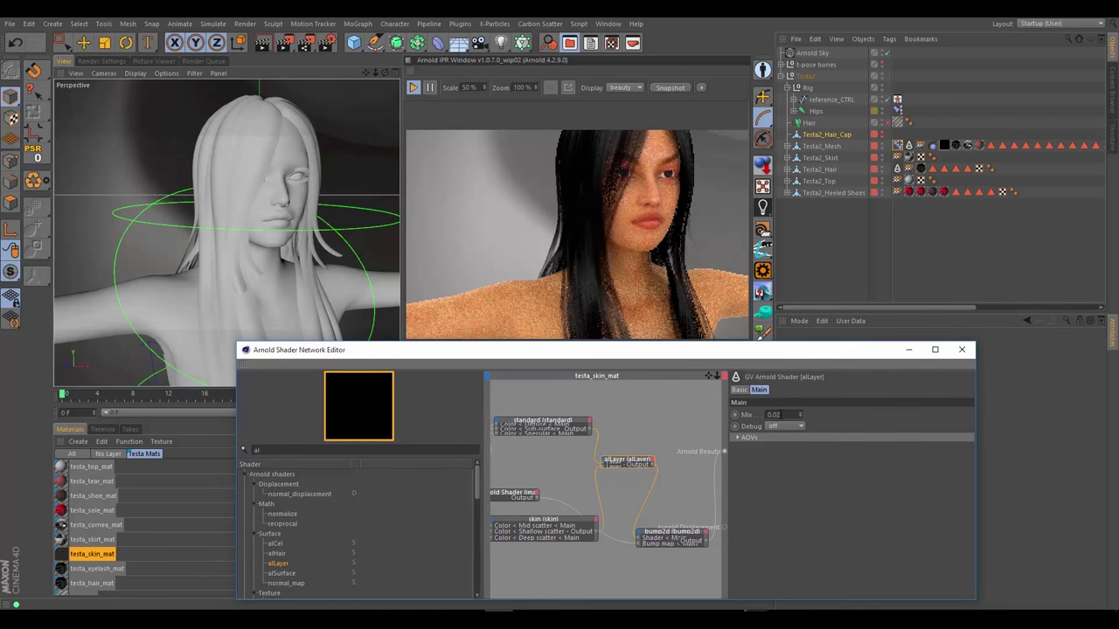
key(Return)
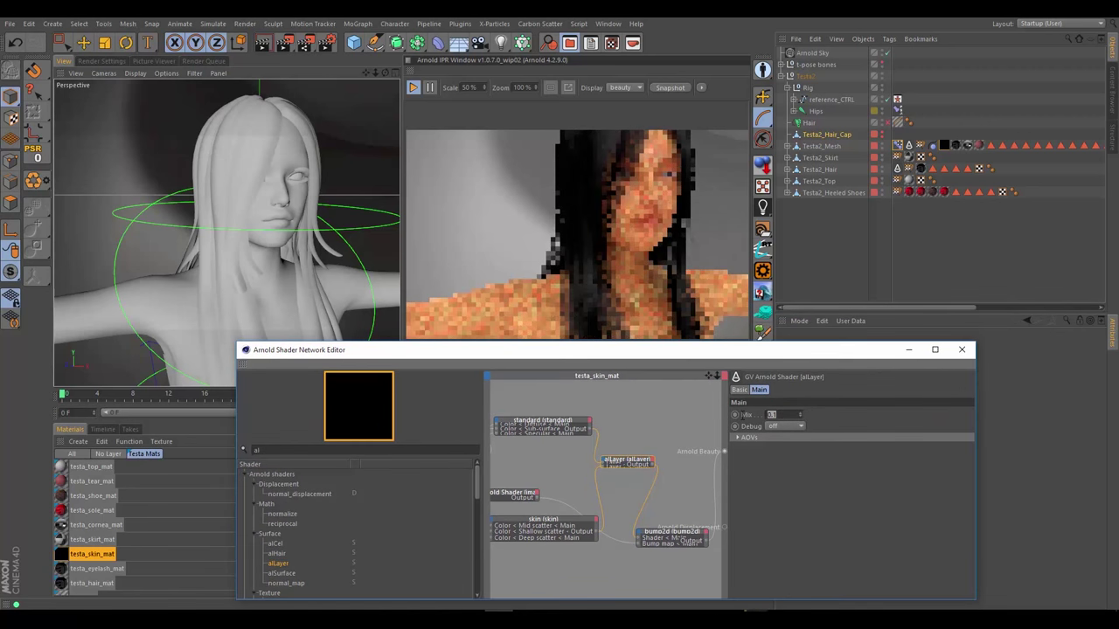
text(1)
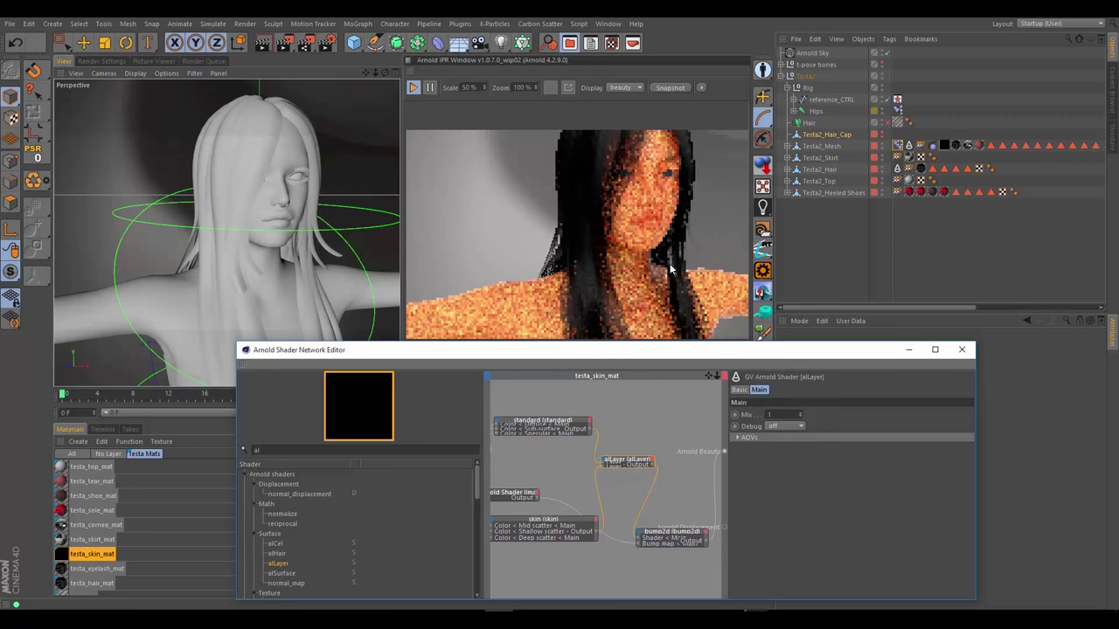
click(617, 479)
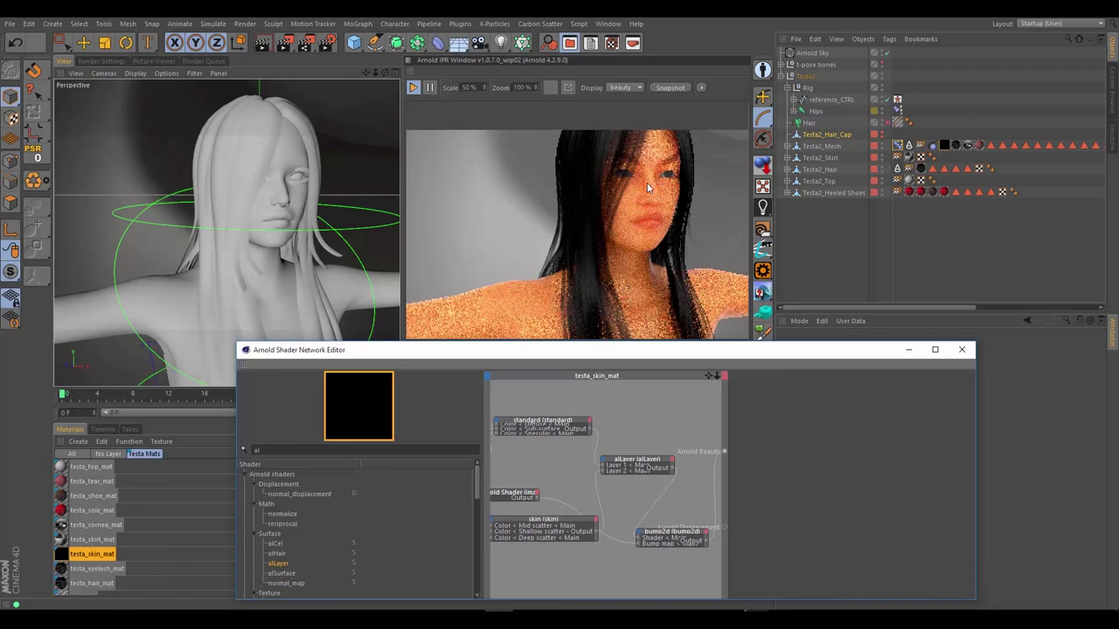
scroll(259, 258, down, 5)
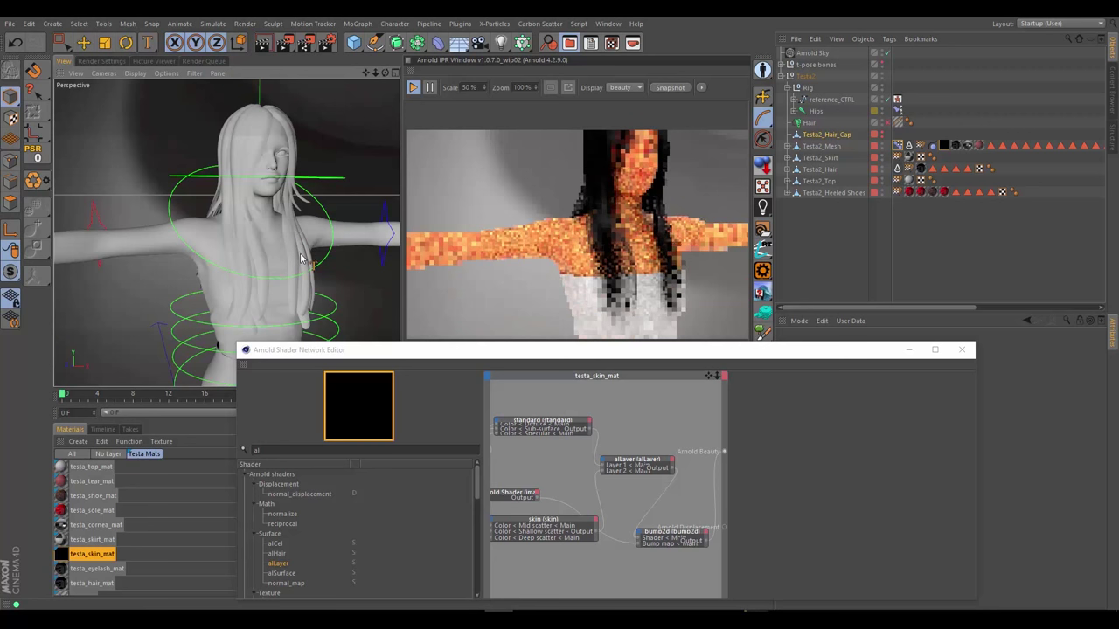
alt+drag(288, 255, 297, 274)
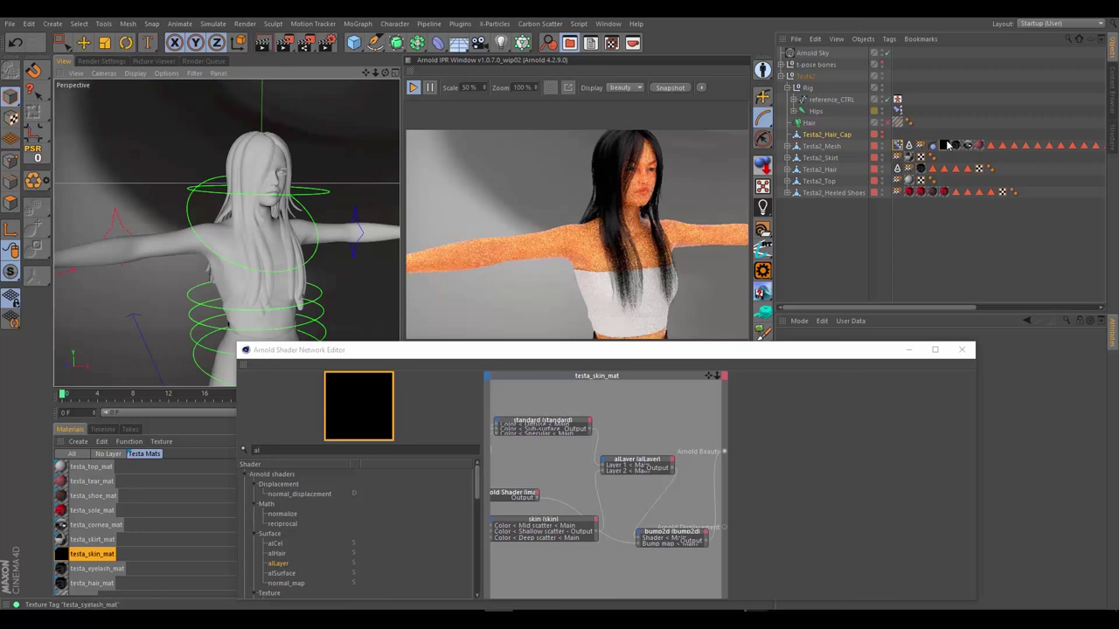
Duplicate the image node holding the testa_dsct texture and place the copy beside the alLayer node's inputs
click(625, 492)
scroll(628, 490, up, 3)
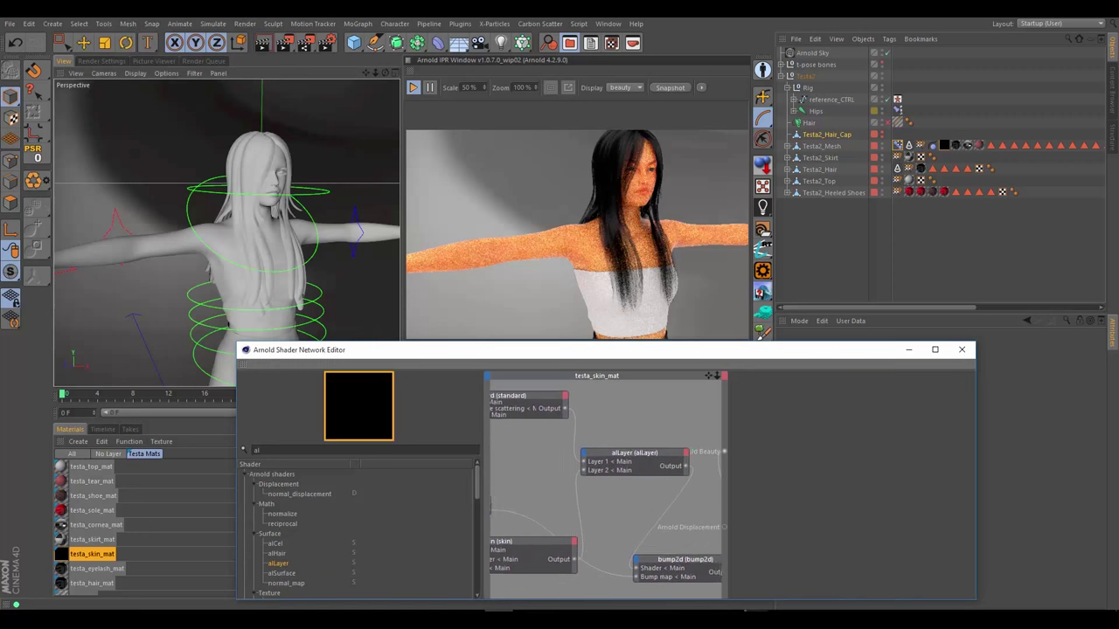
middle_drag(633, 491, 651, 493)
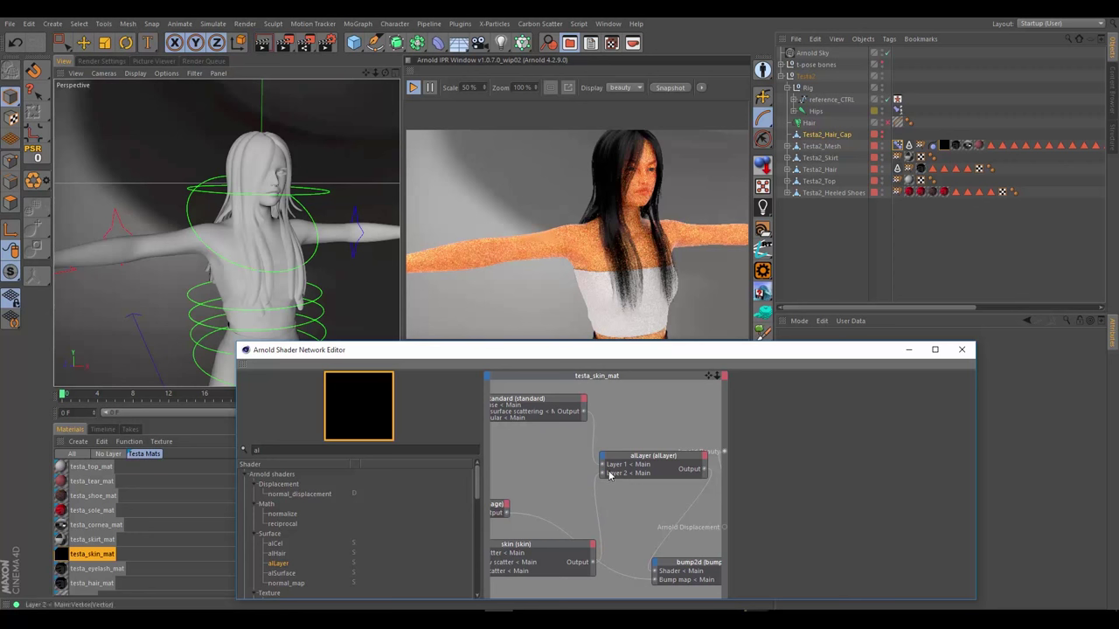
middle_drag(565, 534, 562, 519)
drag(518, 568, 649, 473)
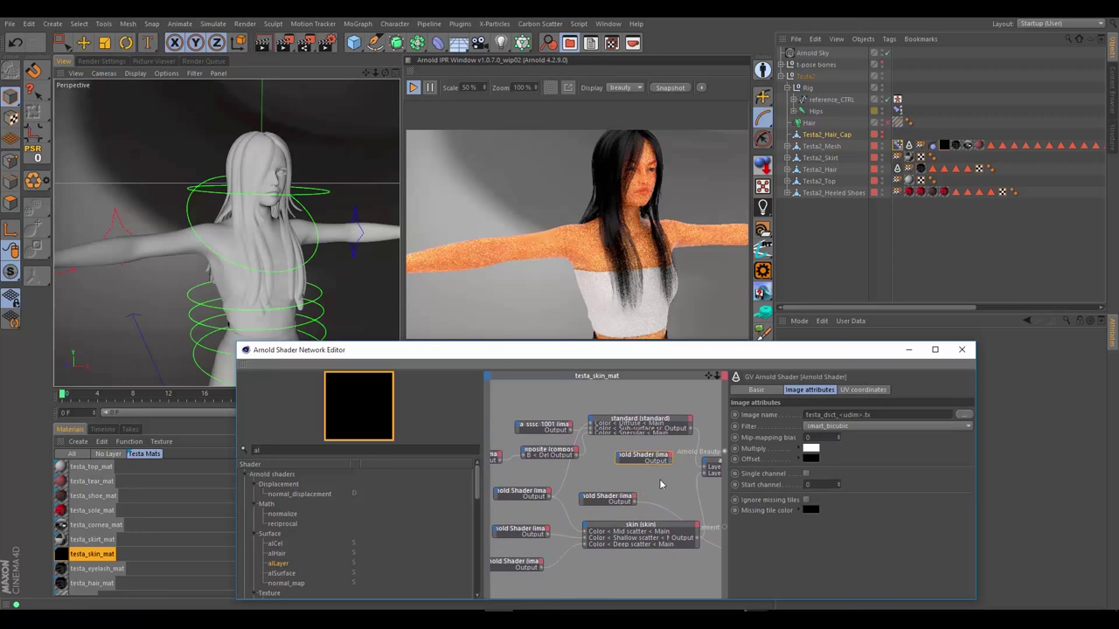
scroll(681, 495, up, 4)
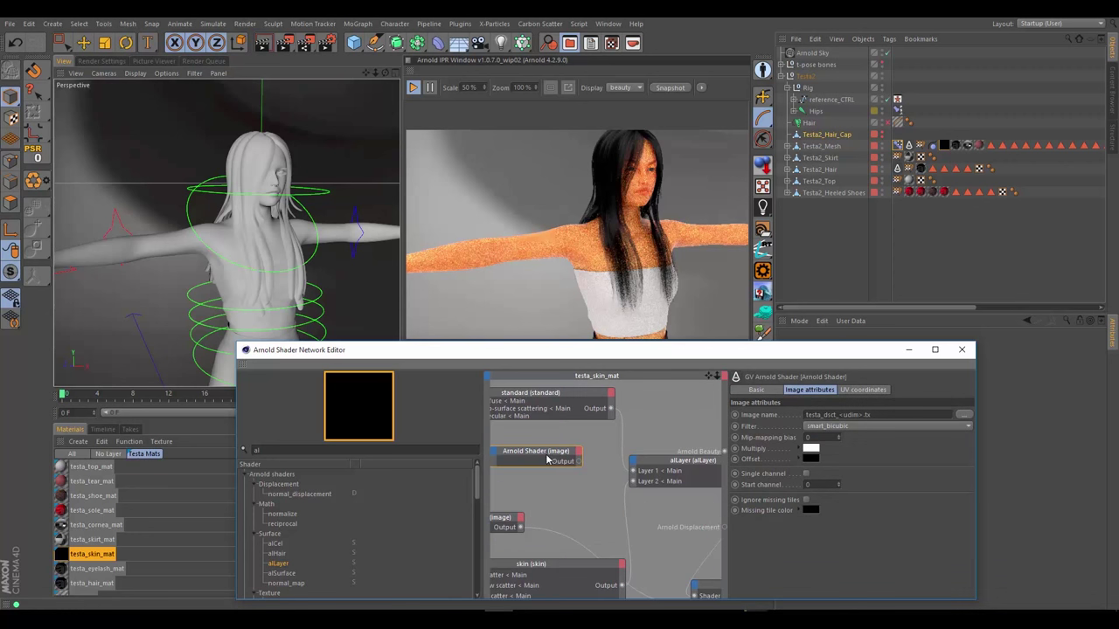
drag(547, 460, 570, 493)
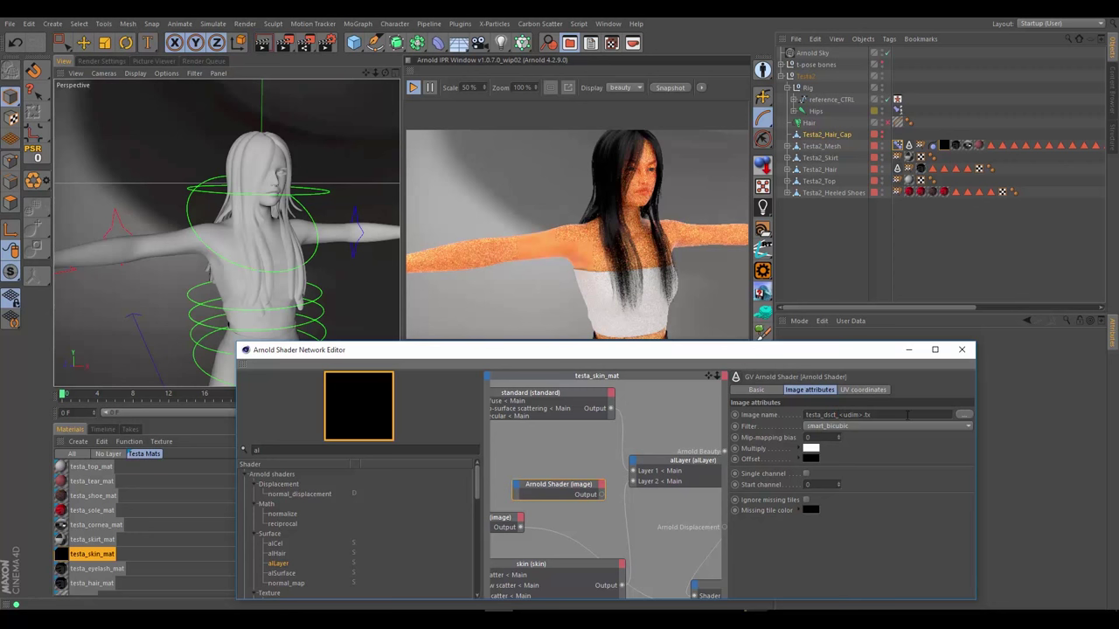
Change the duplicated image node's image name to testa_sksw_<udim>.tx
key(BackSpace)
key(BackSpace)
key(BackSpace)
text(d)
text(w)
text(eight)
key(BackSpace)
key(BackSpace)
key(Delete)
key(BackSpace)
key(BackSpace)
text(ight)
text(k)
key(BackSpace)
Show the alLayer node's Mix setting and reposition the Arnold Shader Network Editor to keep the character render in view
drag(686, 350, 661, 277)
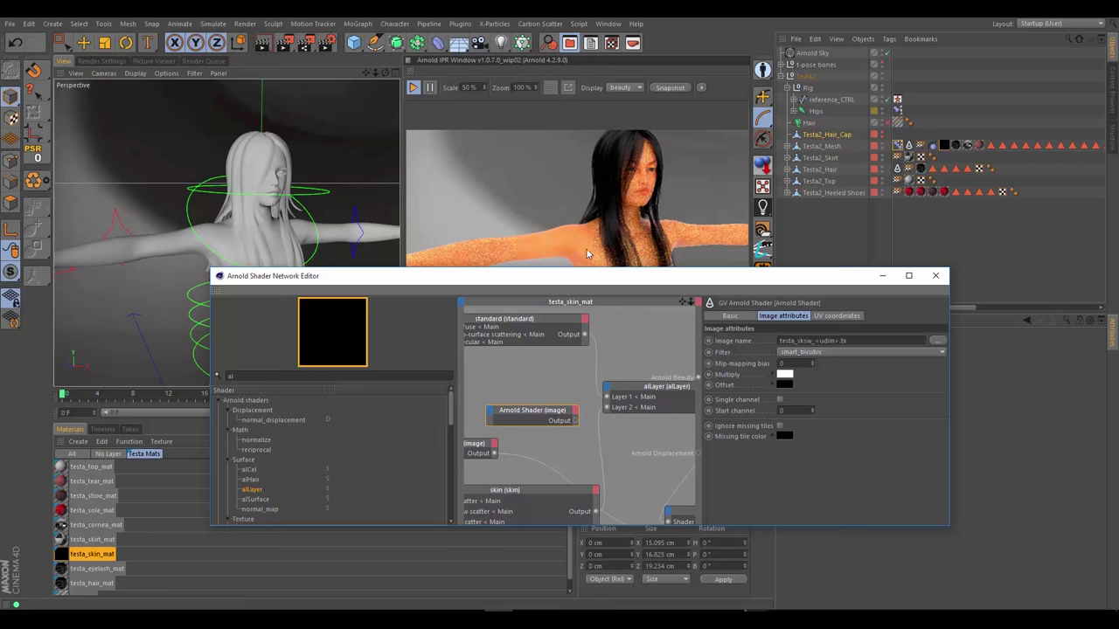
click(631, 394)
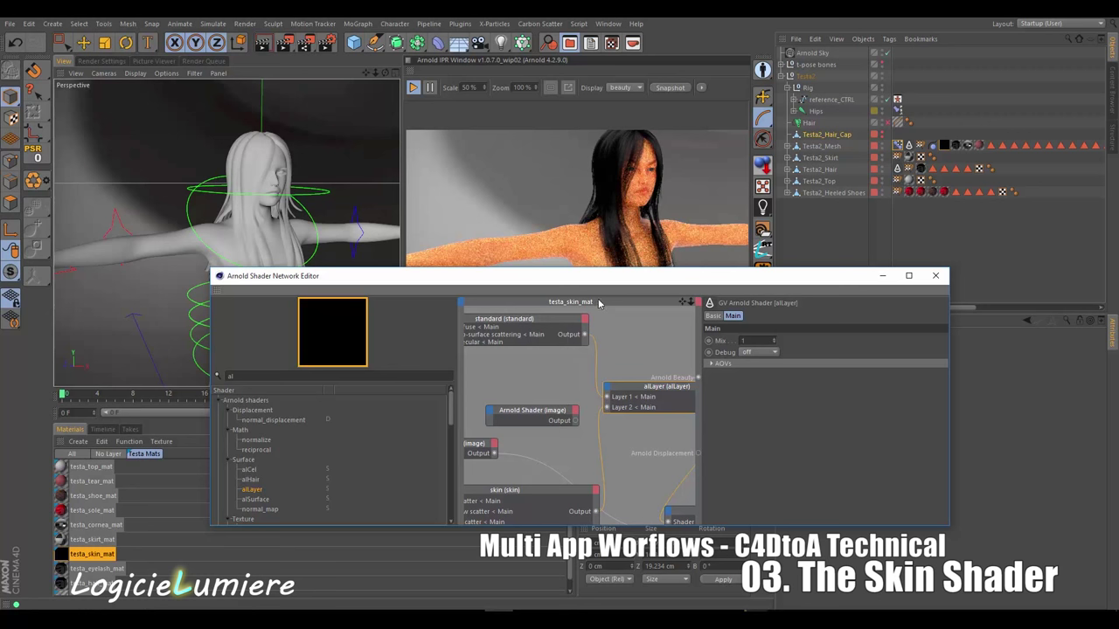
drag(595, 289, 629, 332)
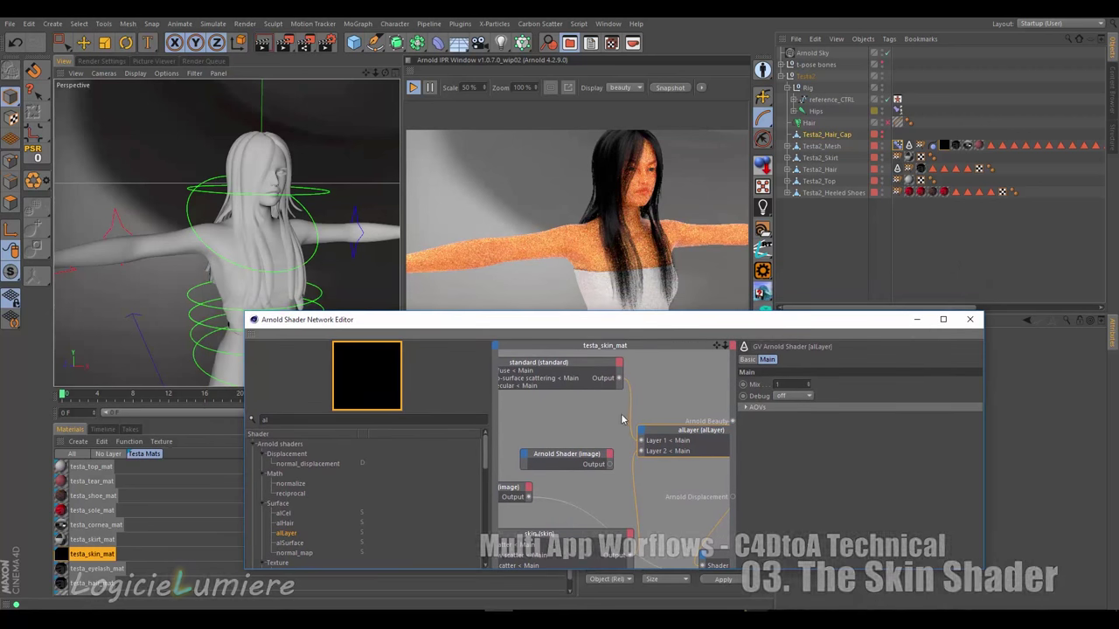
drag(759, 318, 676, 331)
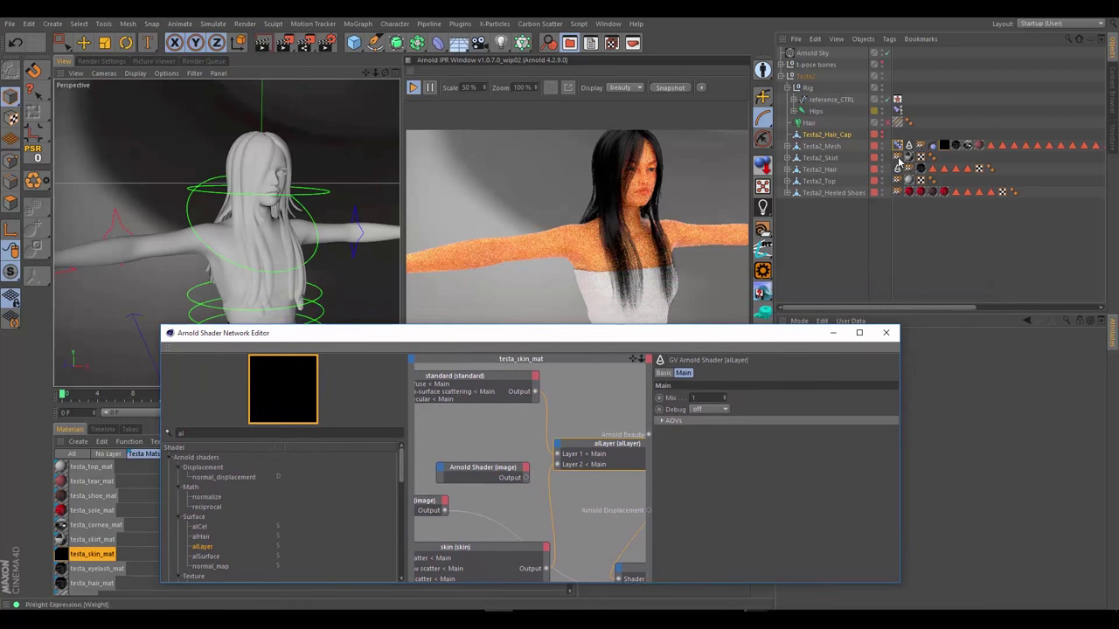
Select Testa2_Mesh, switch to the Production UV (User) layout, and maximize the Texture window
click(821, 146)
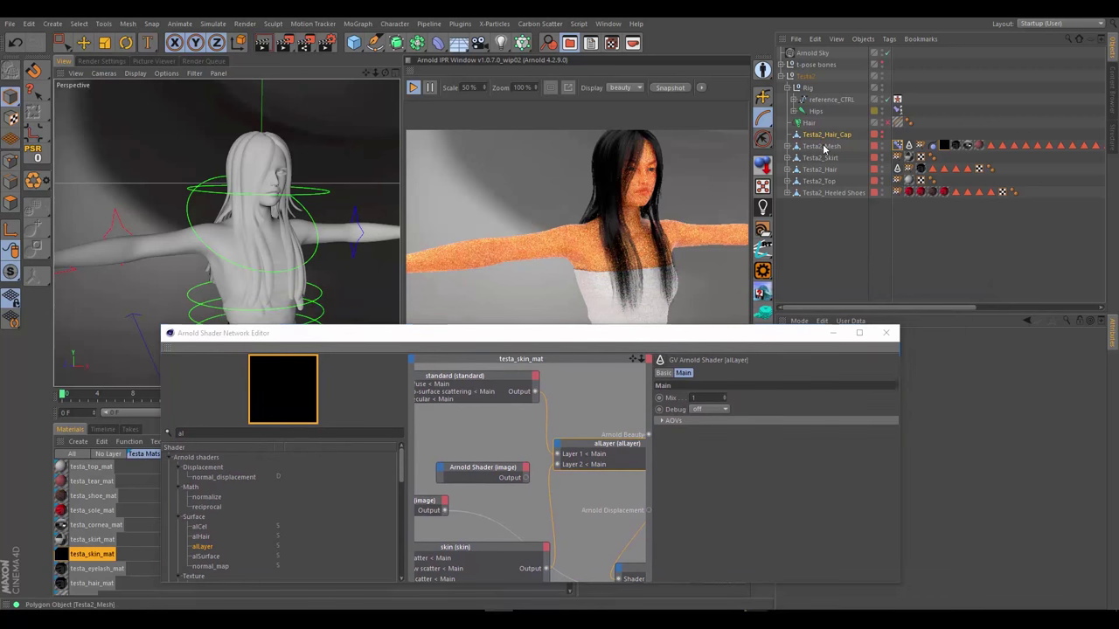
click(1032, 24)
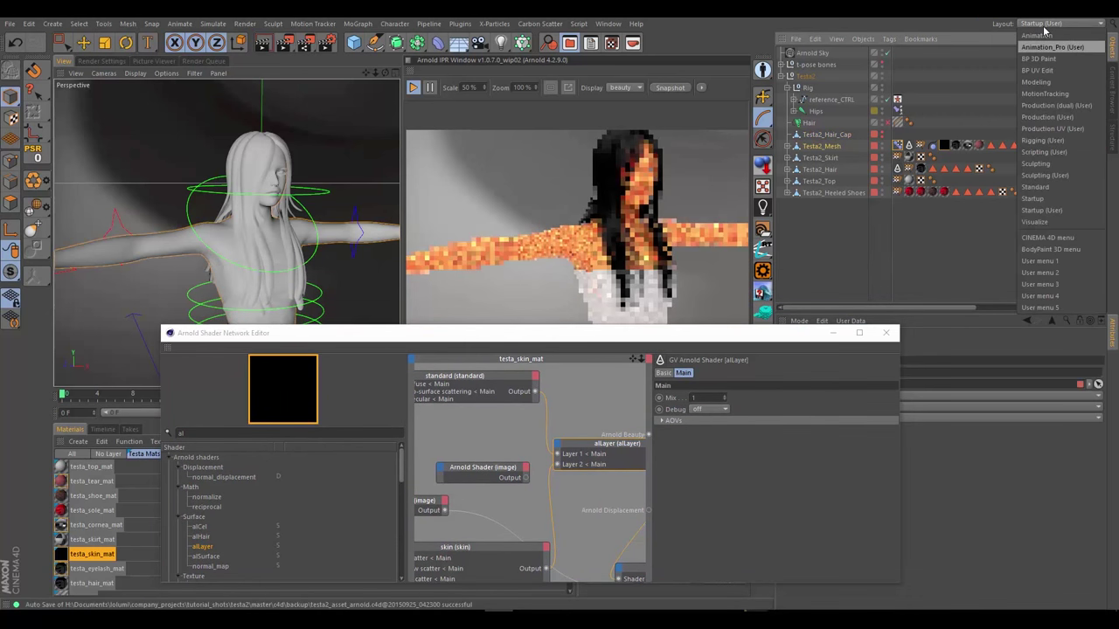
click(1052, 128)
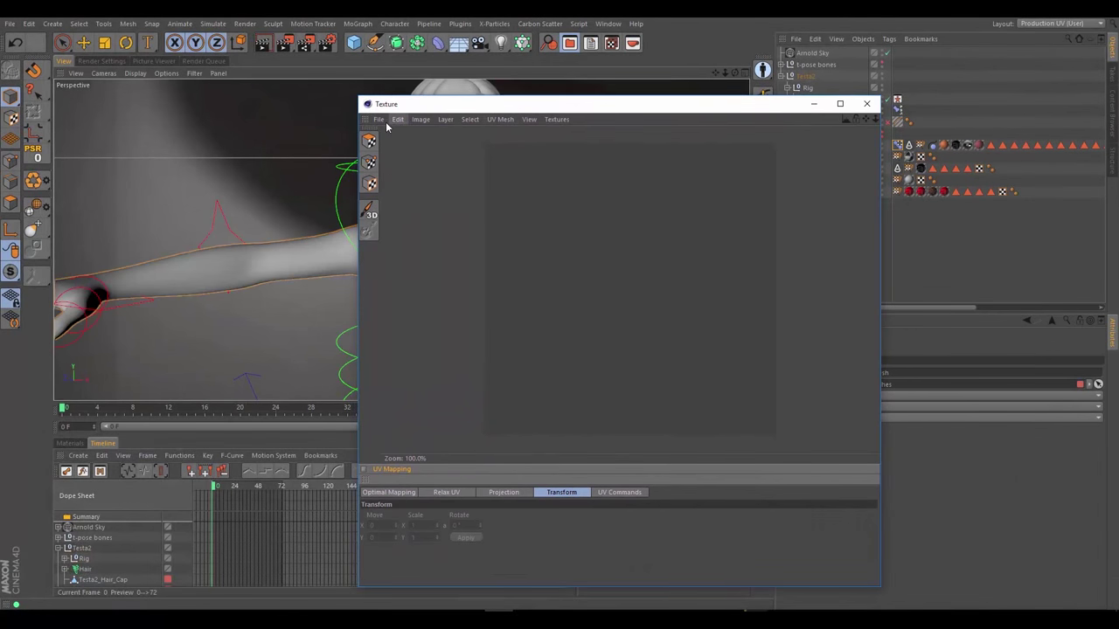
click(379, 119)
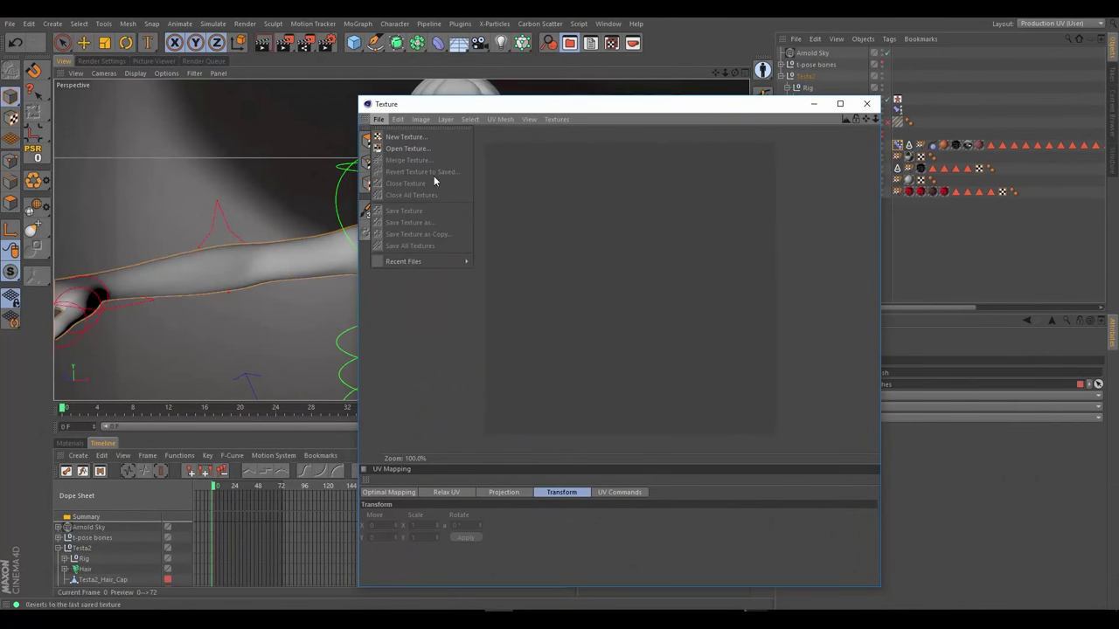
click(534, 119)
click(530, 106)
double_click(527, 105)
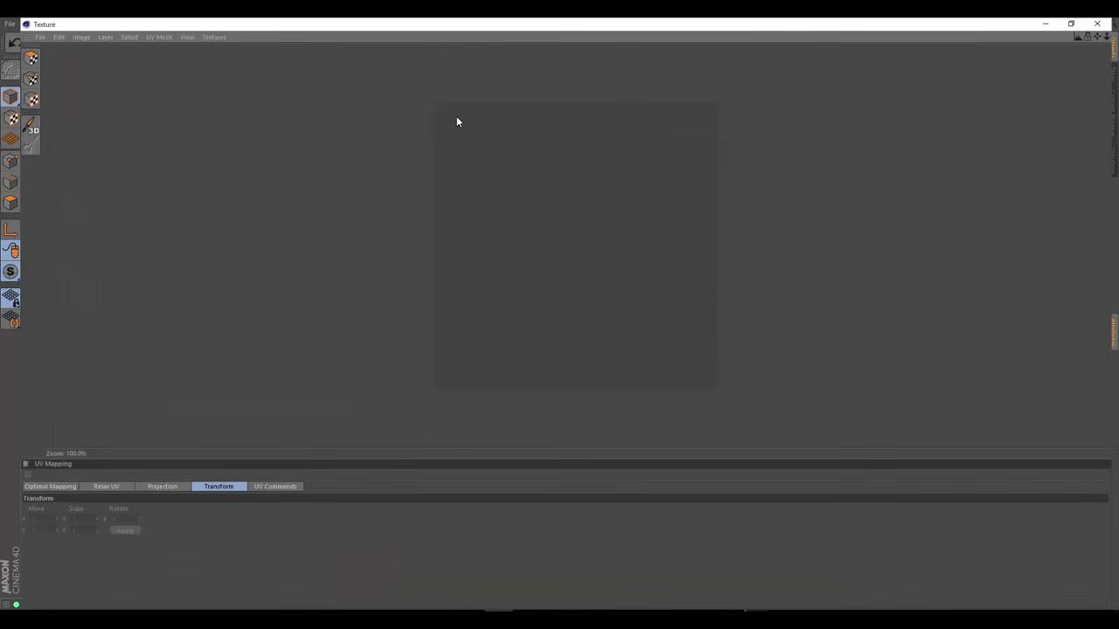
Restore the Texture window, show Testa2_Mesh's UV mesh in it, and examine all the UDIM tiles
double_click(517, 19)
drag(554, 105, 405, 117)
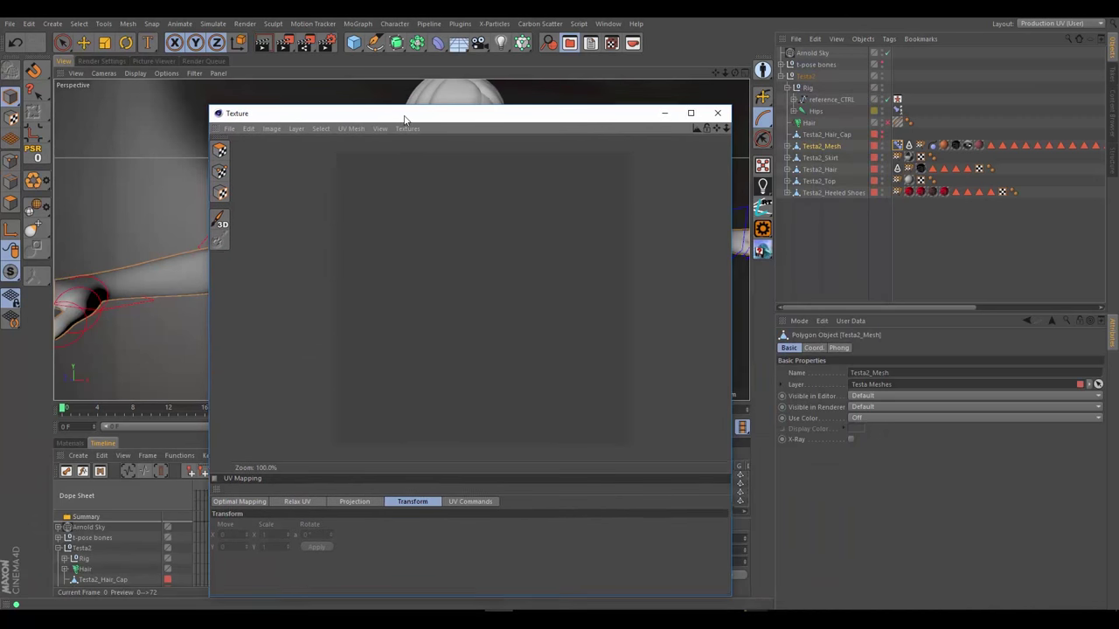
click(852, 212)
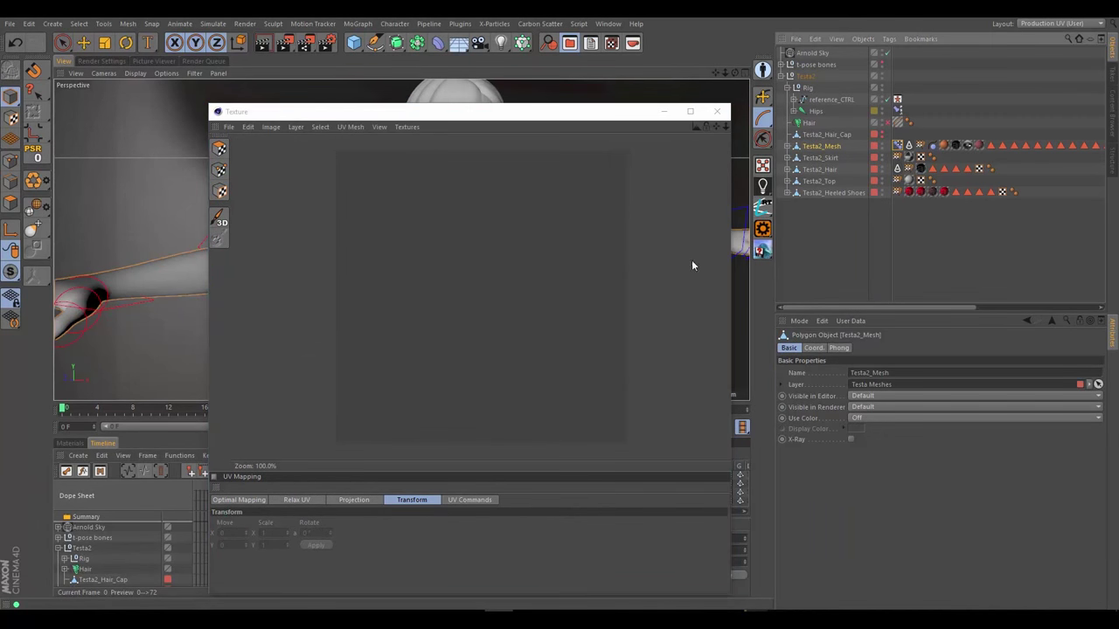
click(354, 127)
click(371, 142)
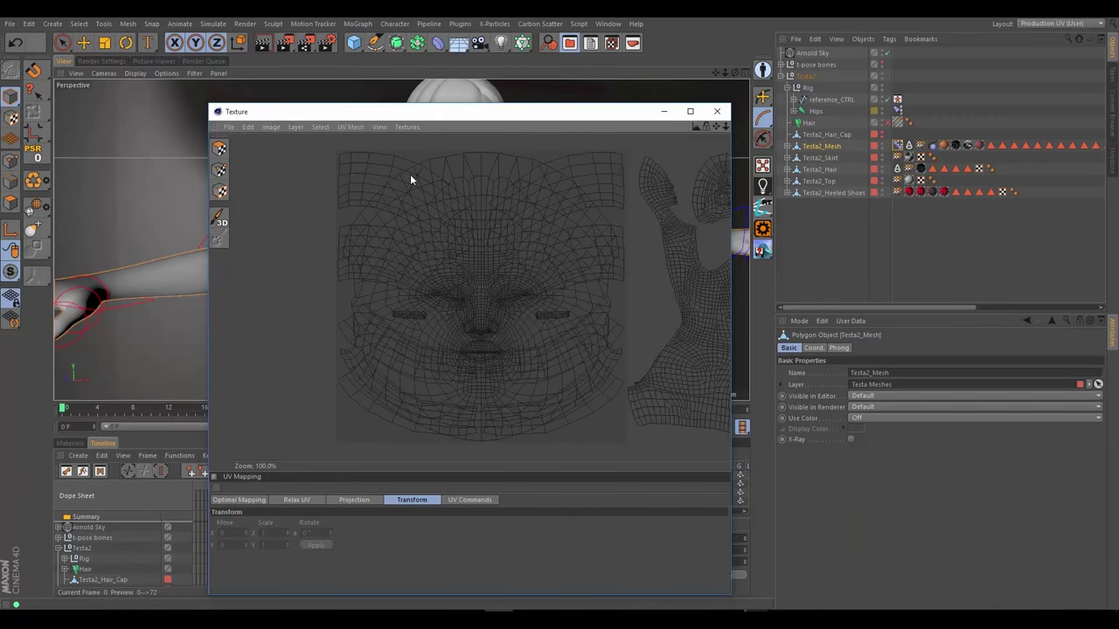
scroll(488, 284, down, 6)
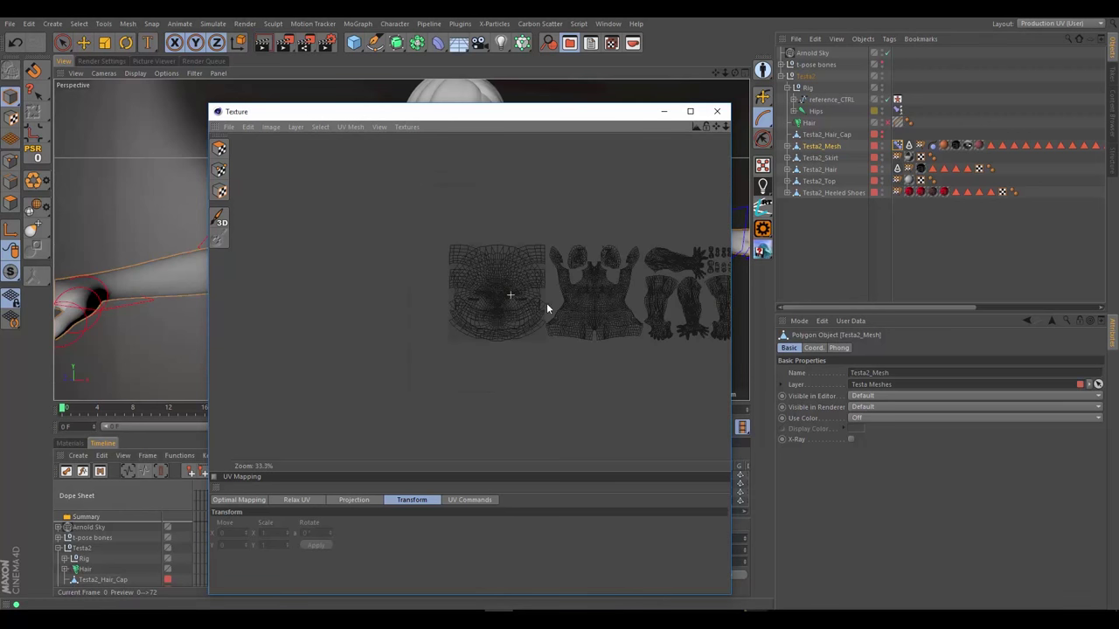
middle_drag(739, 302, 600, 303)
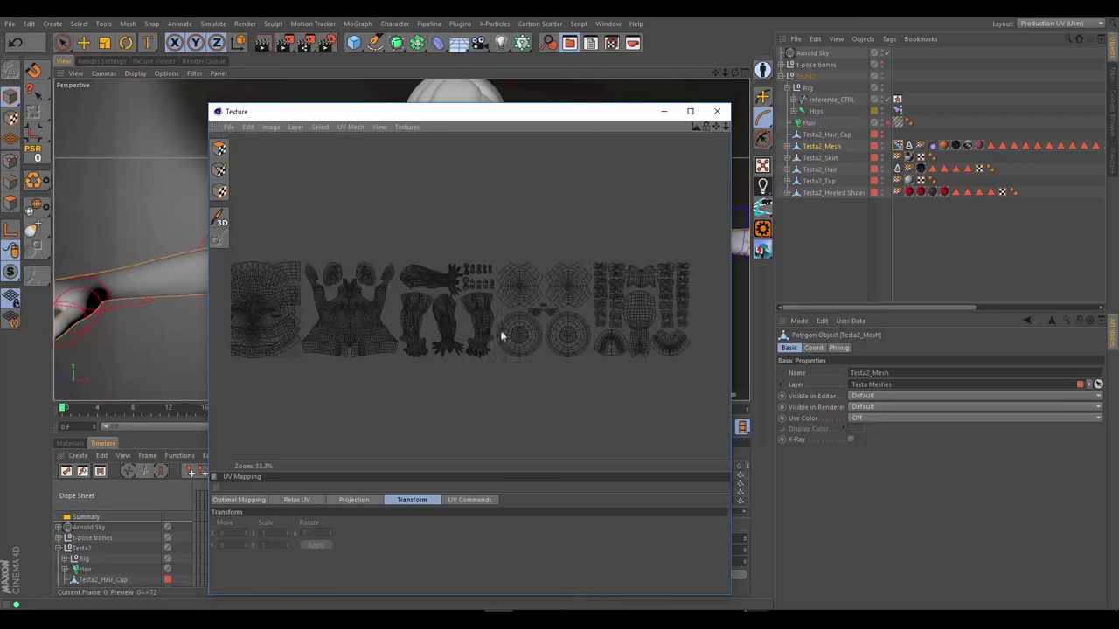
click(664, 113)
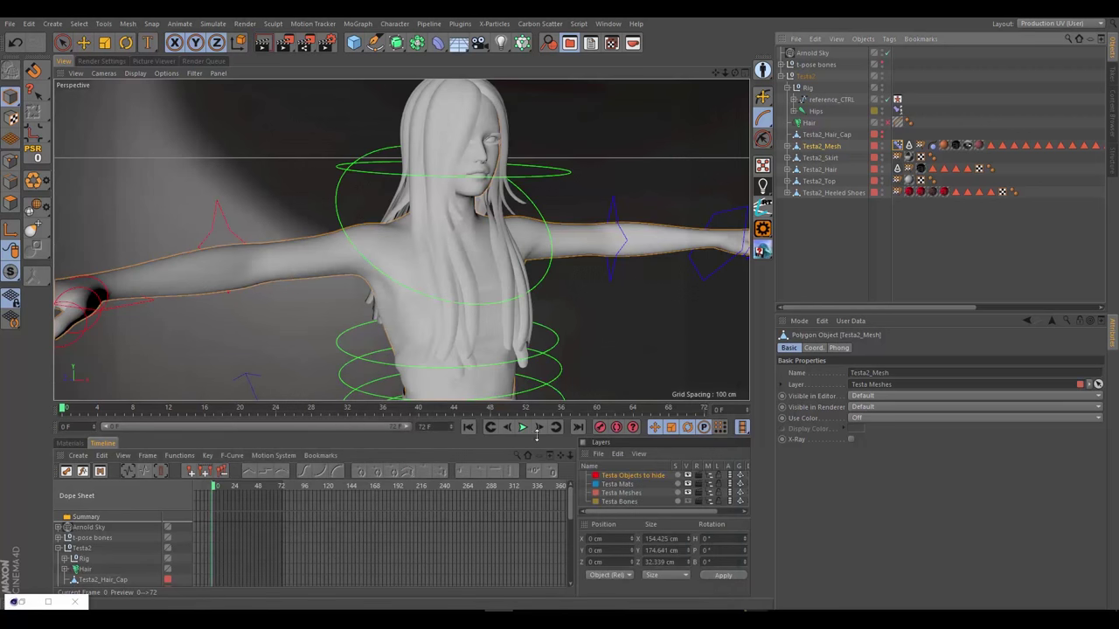
click(48, 602)
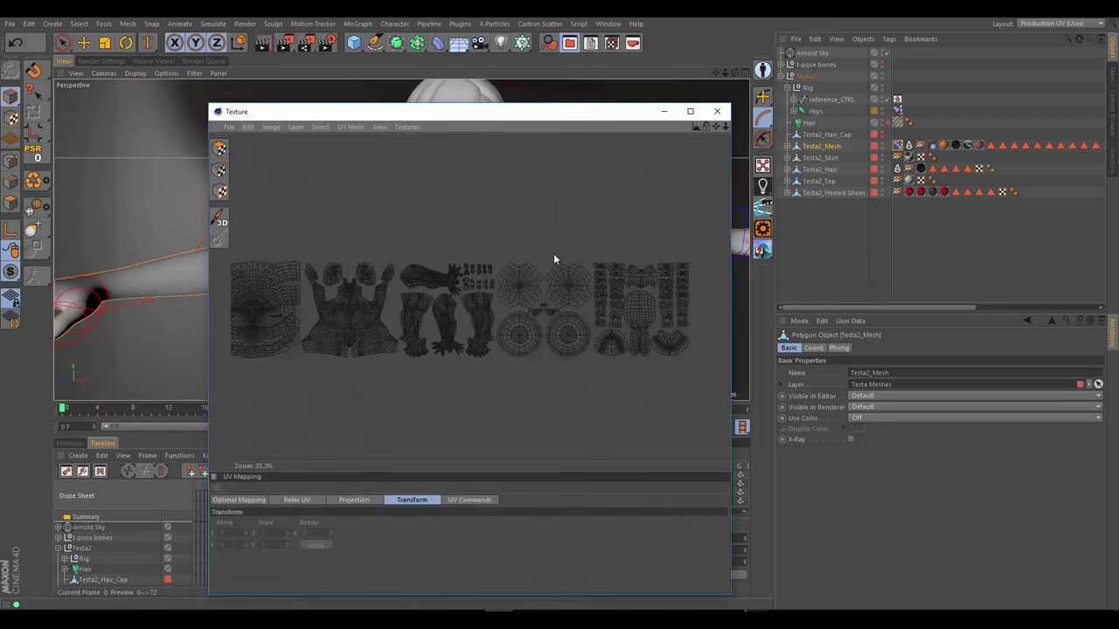
Return to the Production (User) layout and reopen testa_skin_mat's shader network at the testa_sksw image node
click(1070, 25)
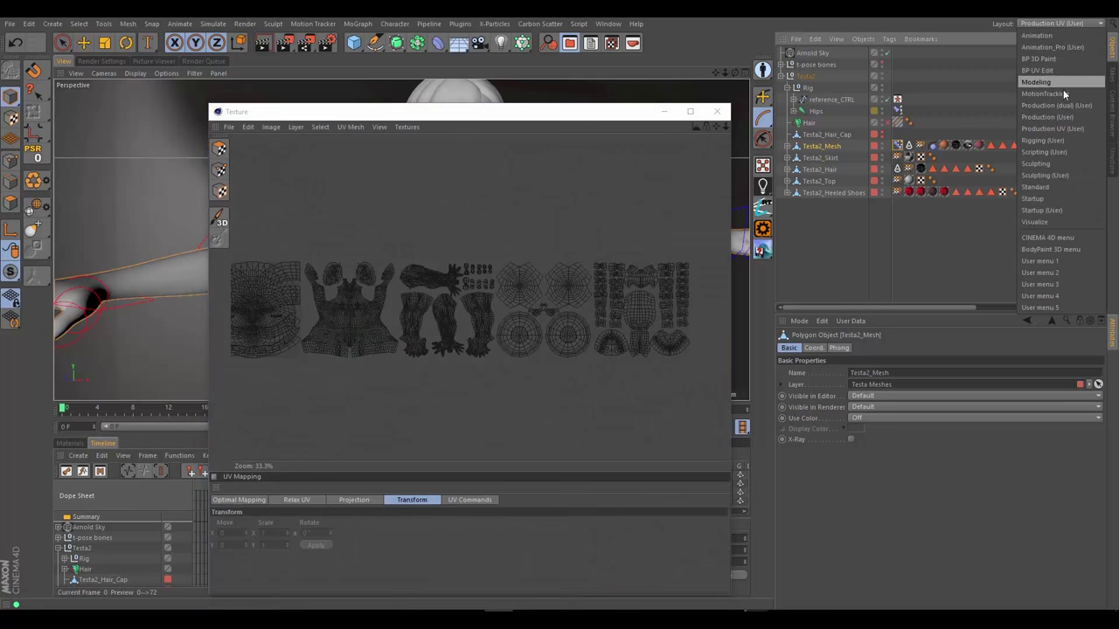
click(1057, 116)
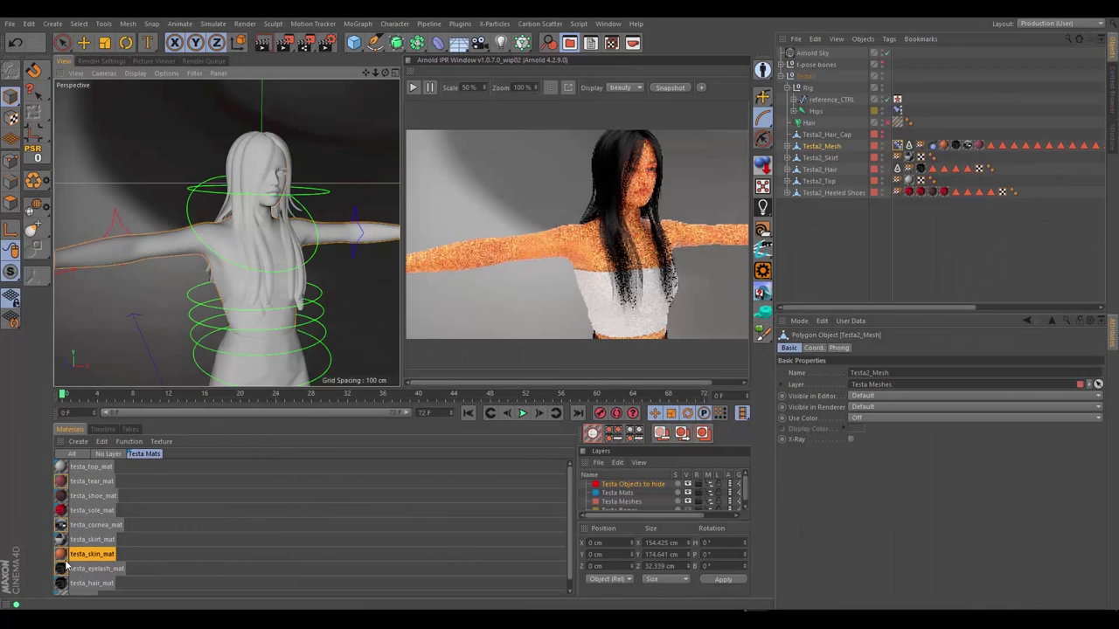
click(70, 554)
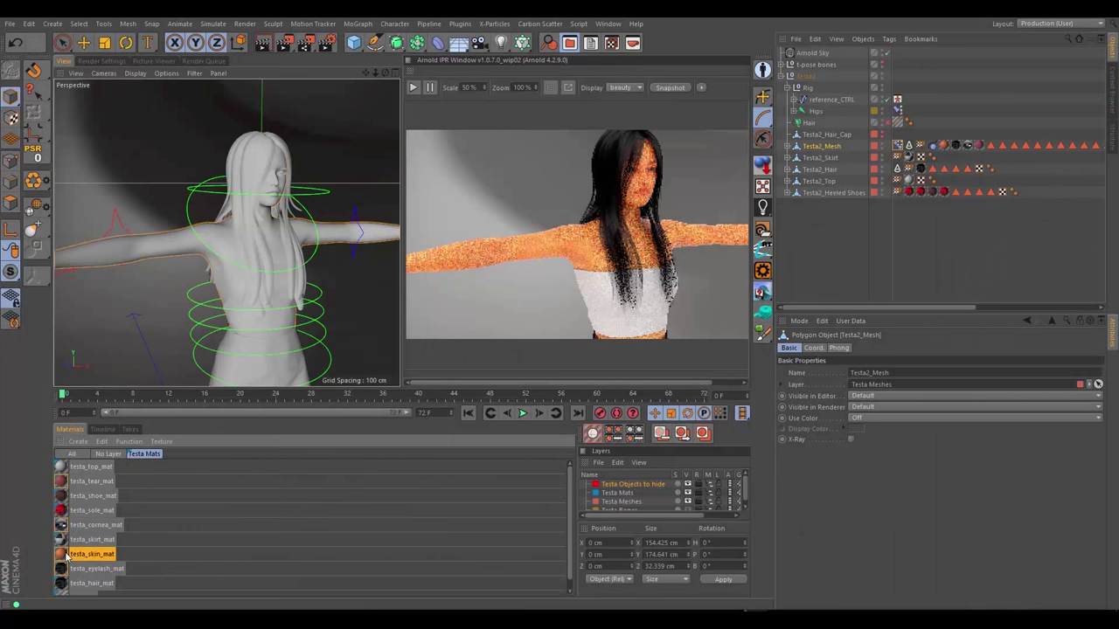
click(803, 445)
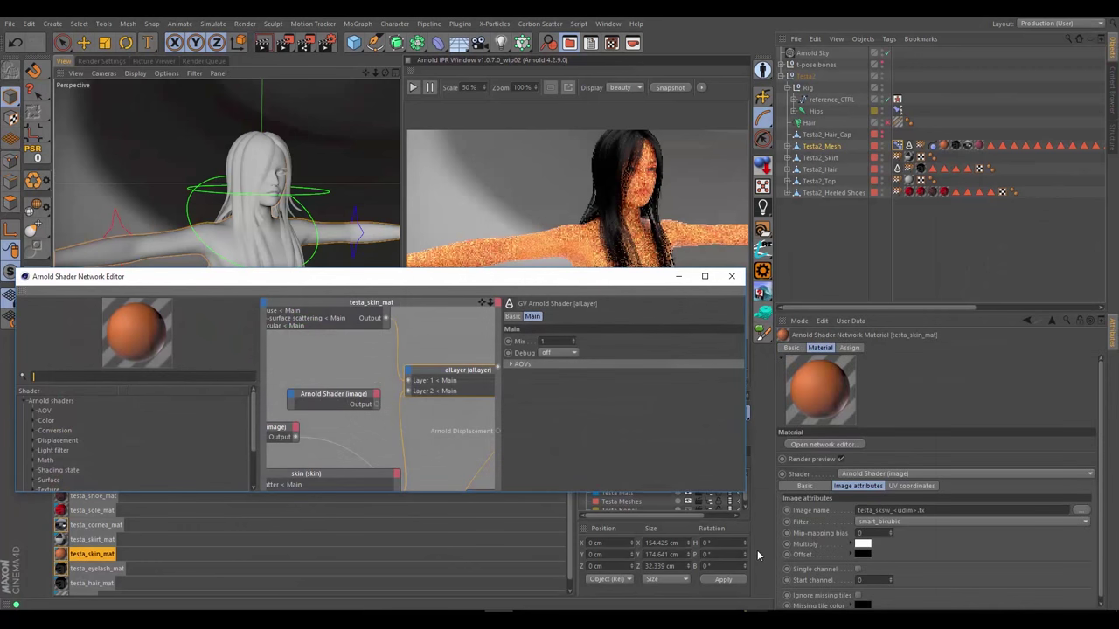
click(313, 400)
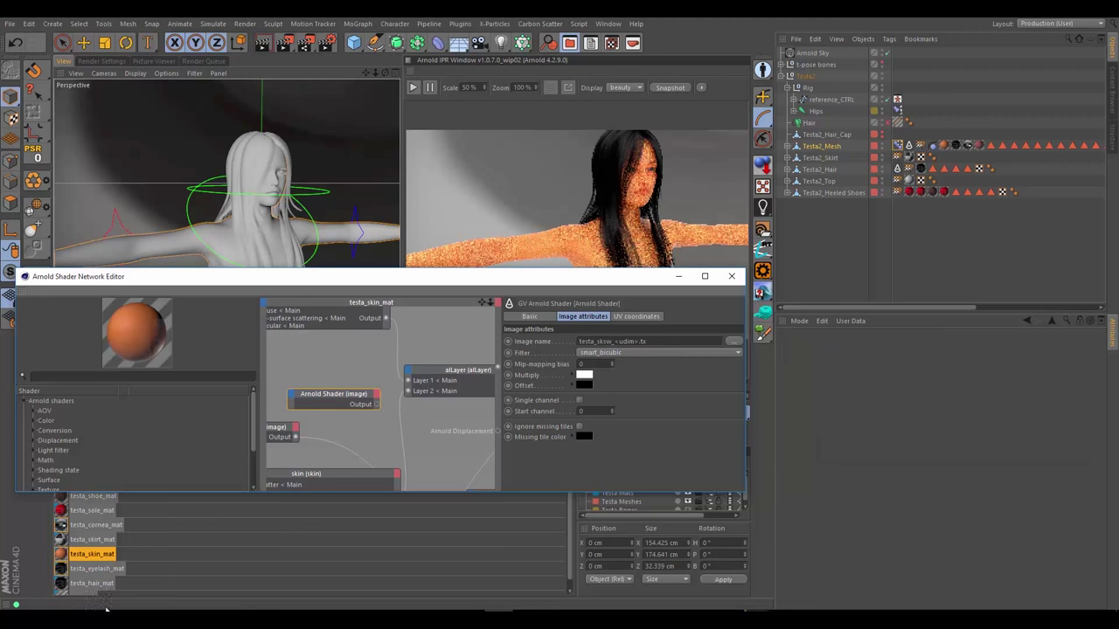
Switch to Photoshop and open the recent file testa_dsct_1004.tif
mouse_move(93, 611)
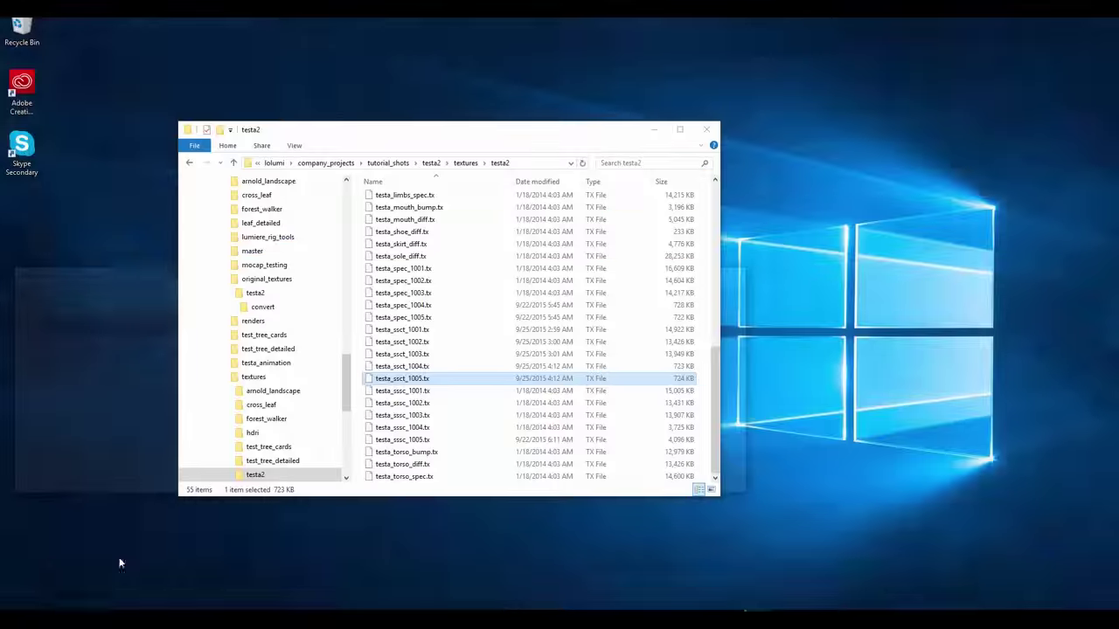
click(120, 562)
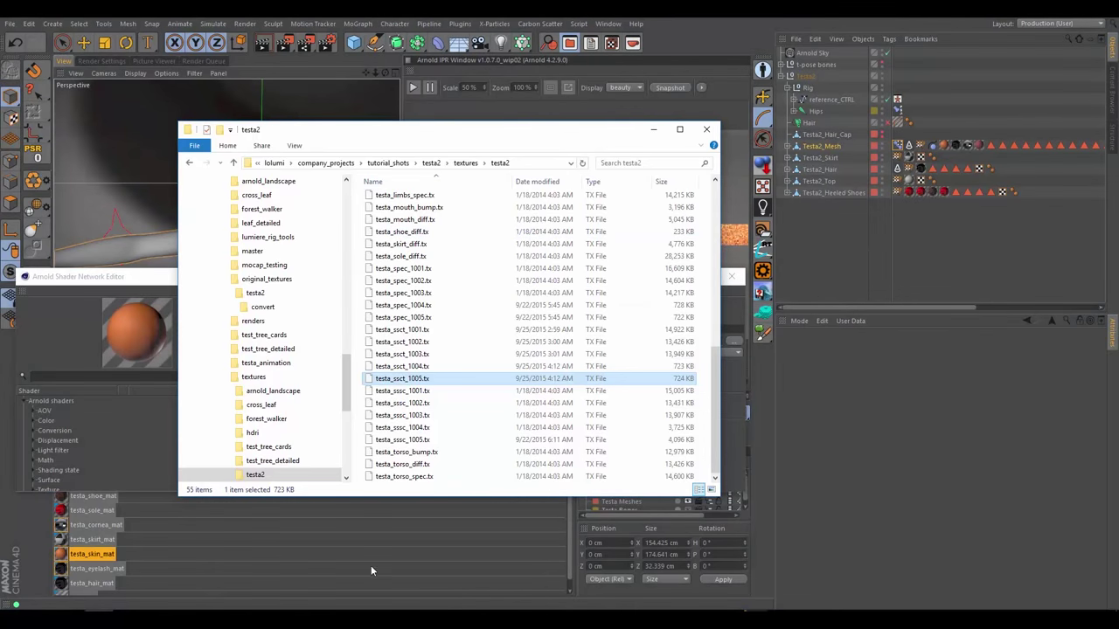
key(alt+Tab)
click(38, 16)
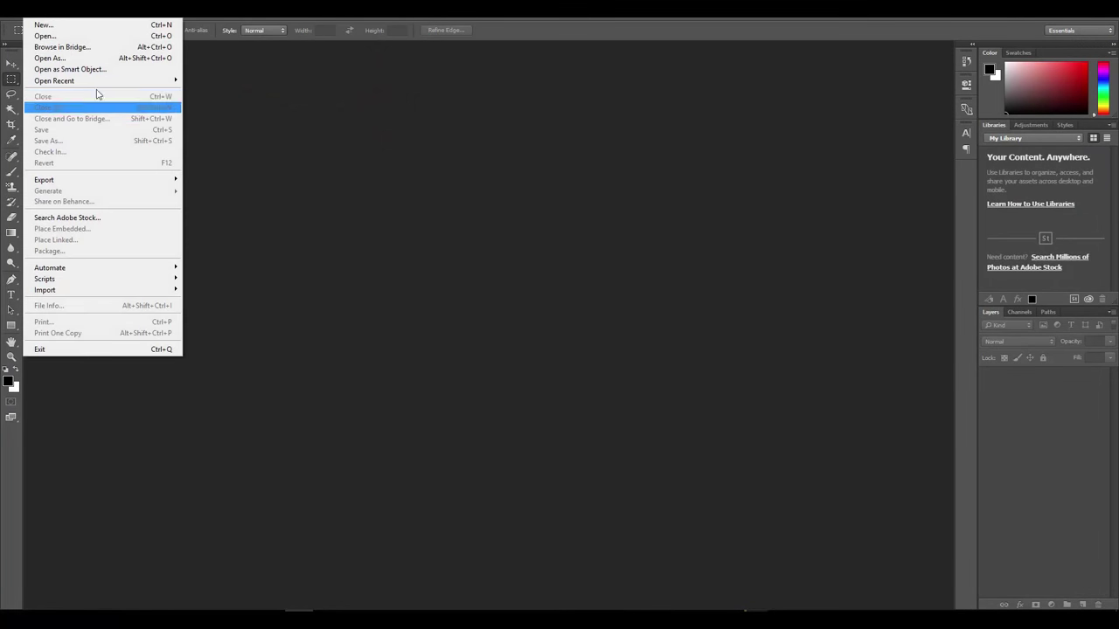
mouse_move(96, 81)
click(246, 84)
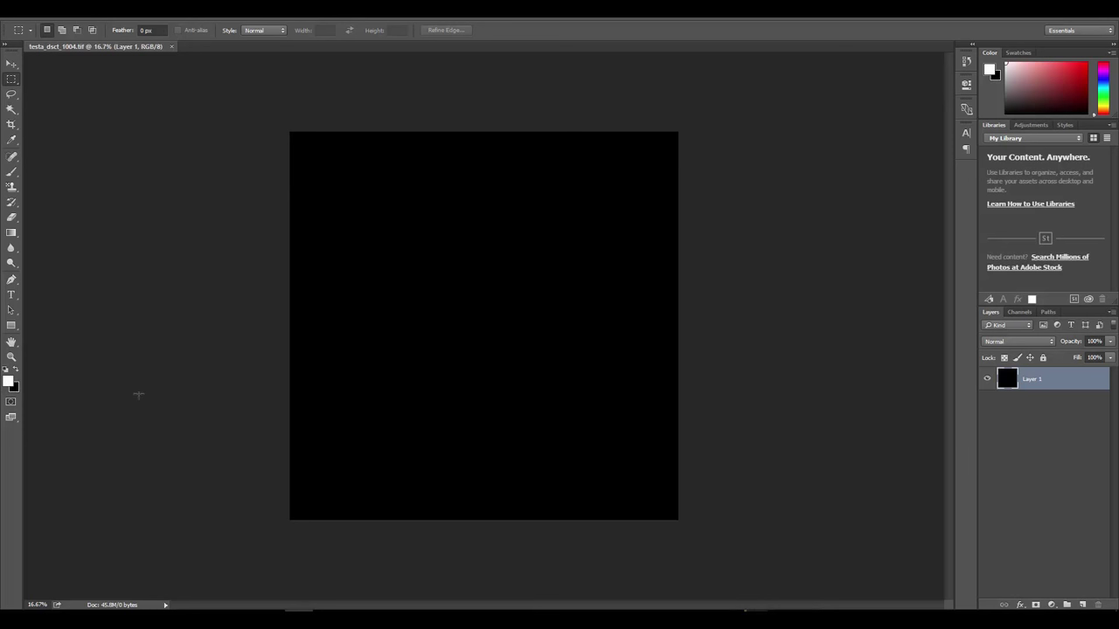
Fill Layer 1 of the black texture with white
key(x)
key(x)
key(alt+BackSpace)
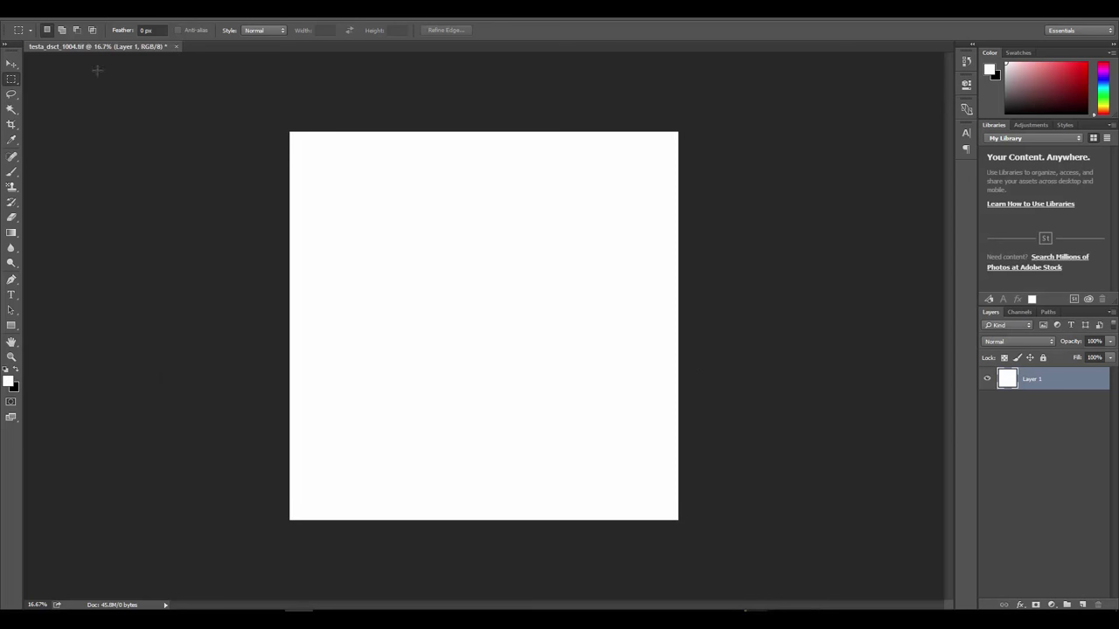
Save the white image as testa_sksw_1001.tif in the original_textures testa2 folder, using LZW compression
click(40, 20)
click(67, 144)
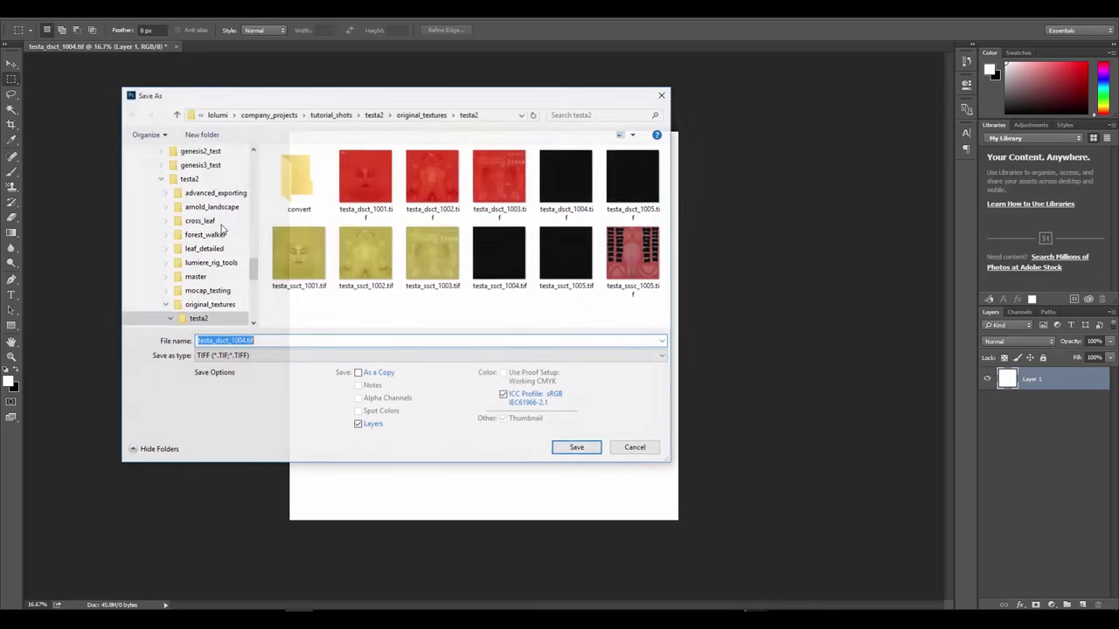
click(225, 340)
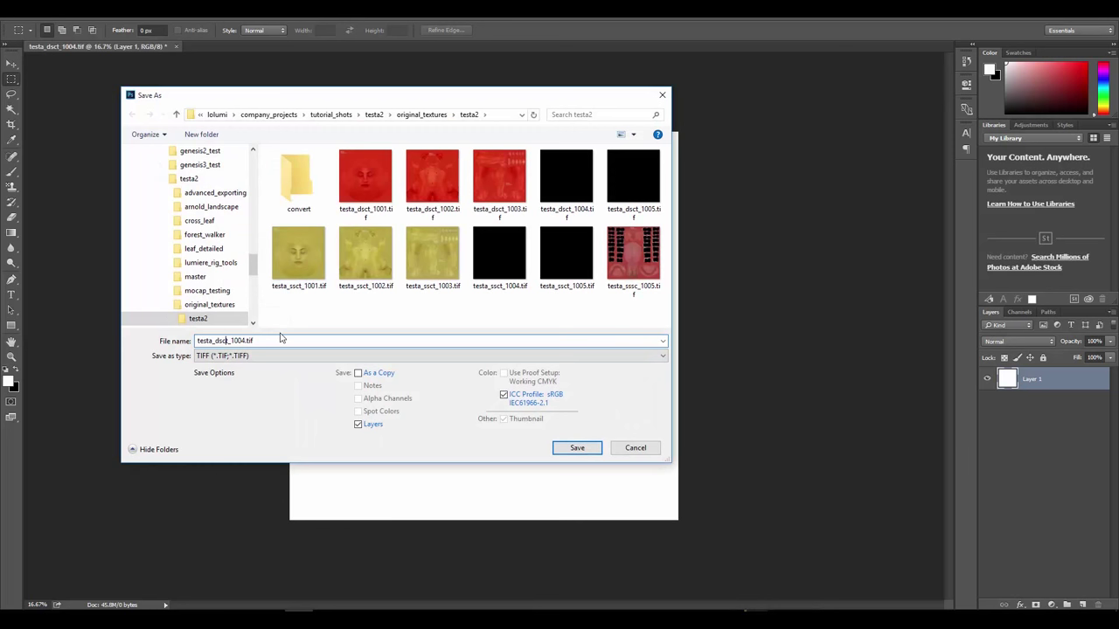
key(BackSpace)
key(BackSpace)
key(BackSpace)
key(BackSpace)
text(sksw)
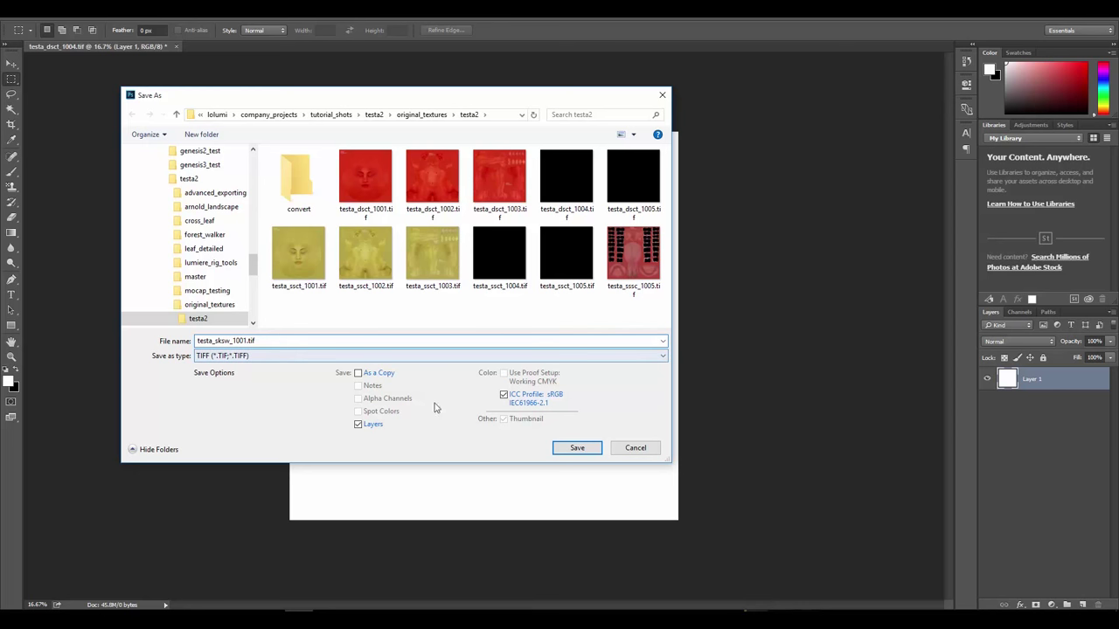
click(577, 448)
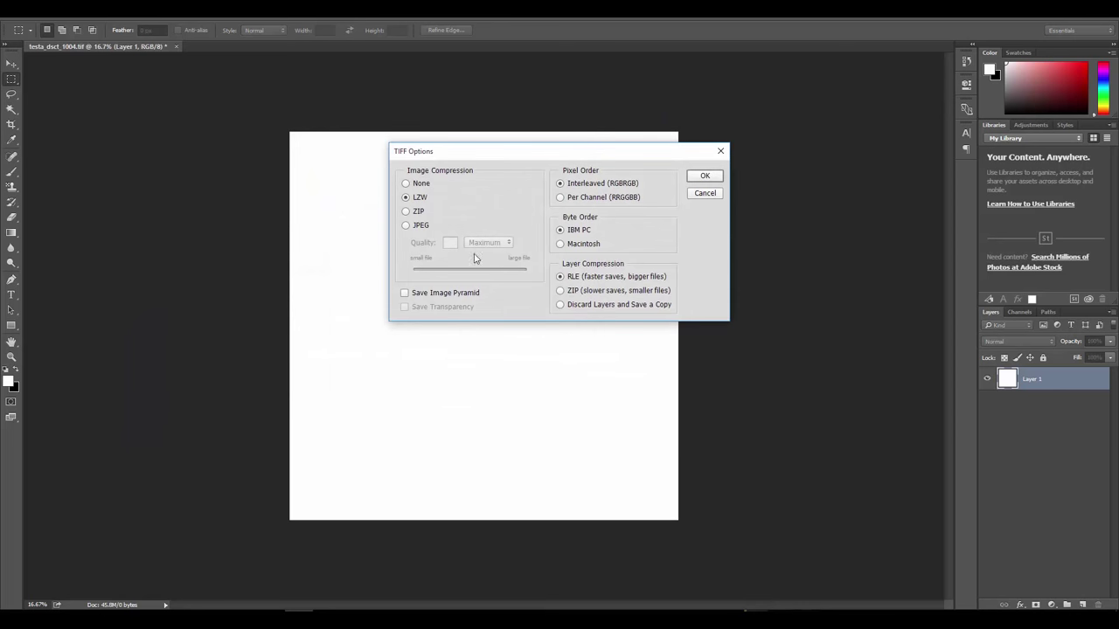
click(711, 176)
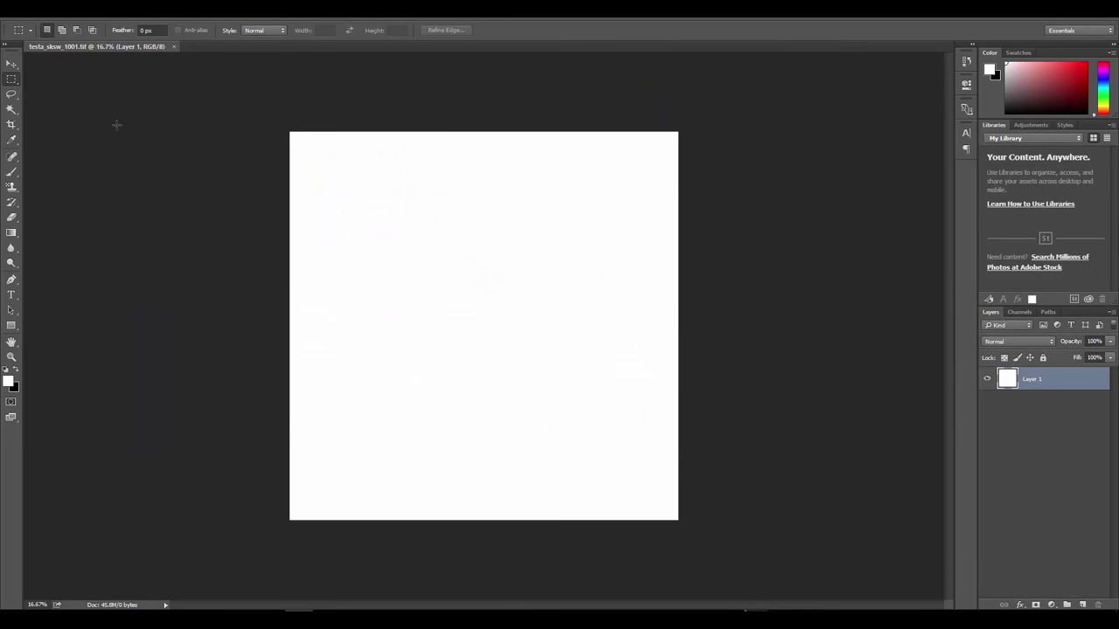
Save the white image again as testa_sksw_1002.tif with the same TIFF options
click(31, 16)
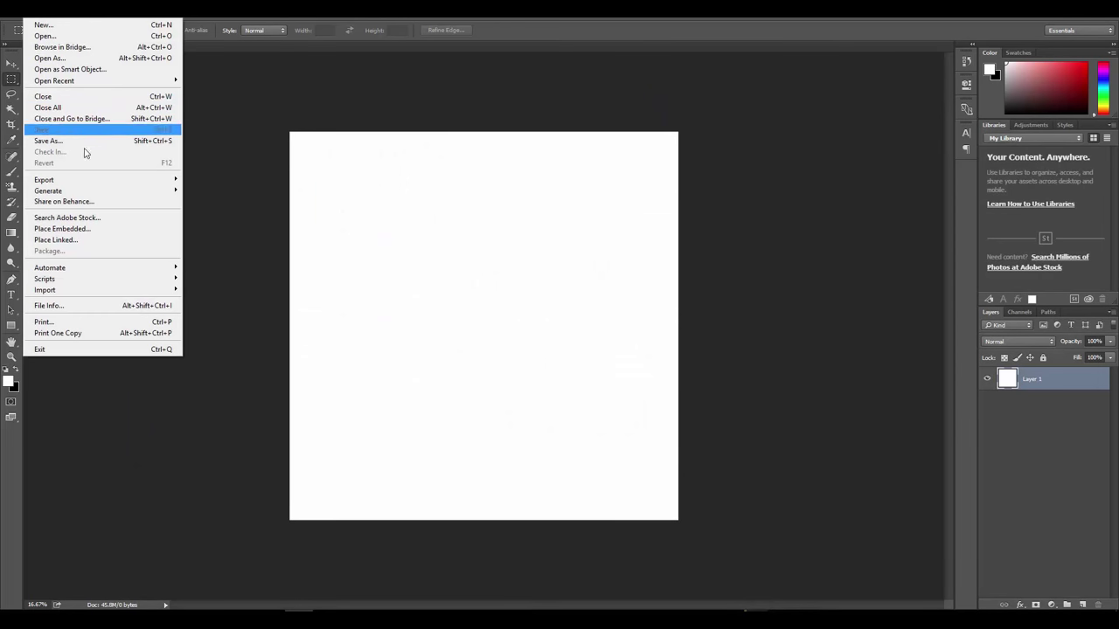
click(261, 219)
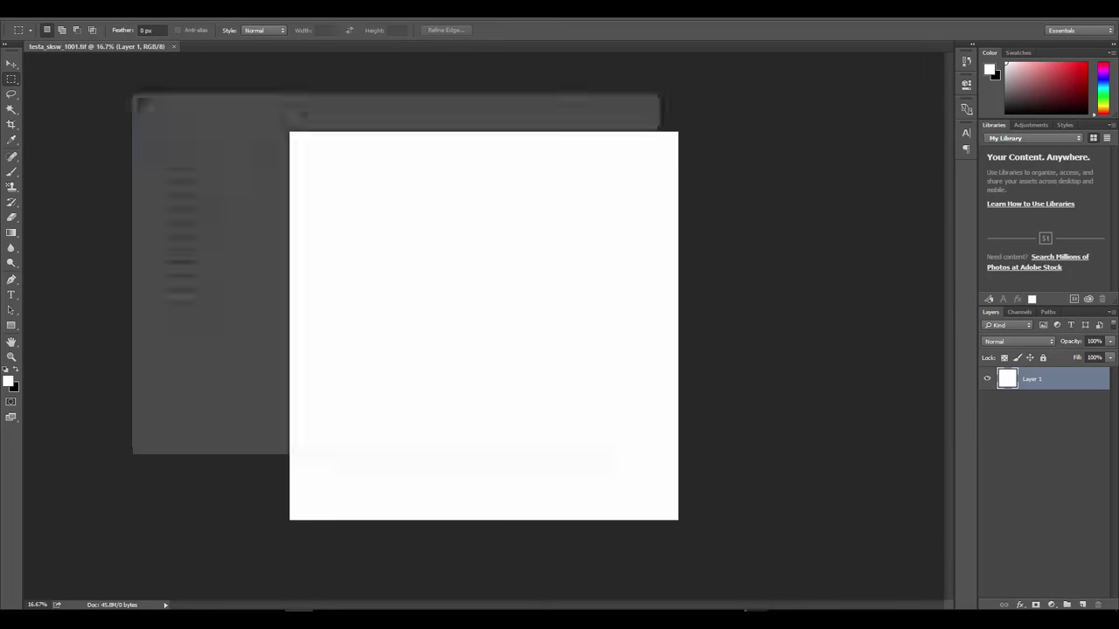
click(262, 342)
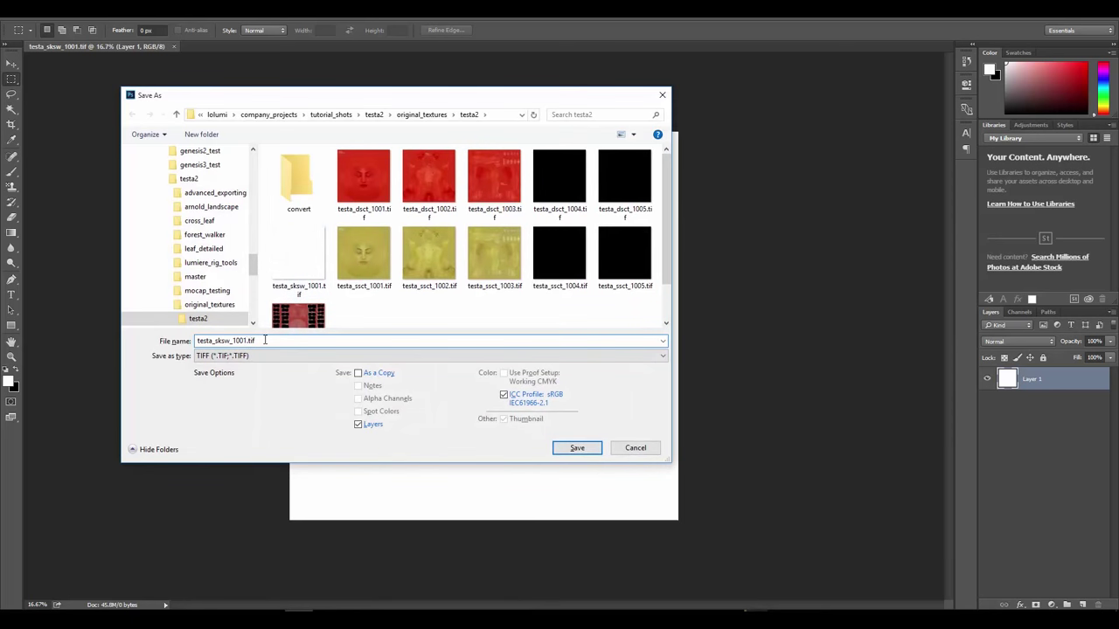
click(575, 449)
click(704, 178)
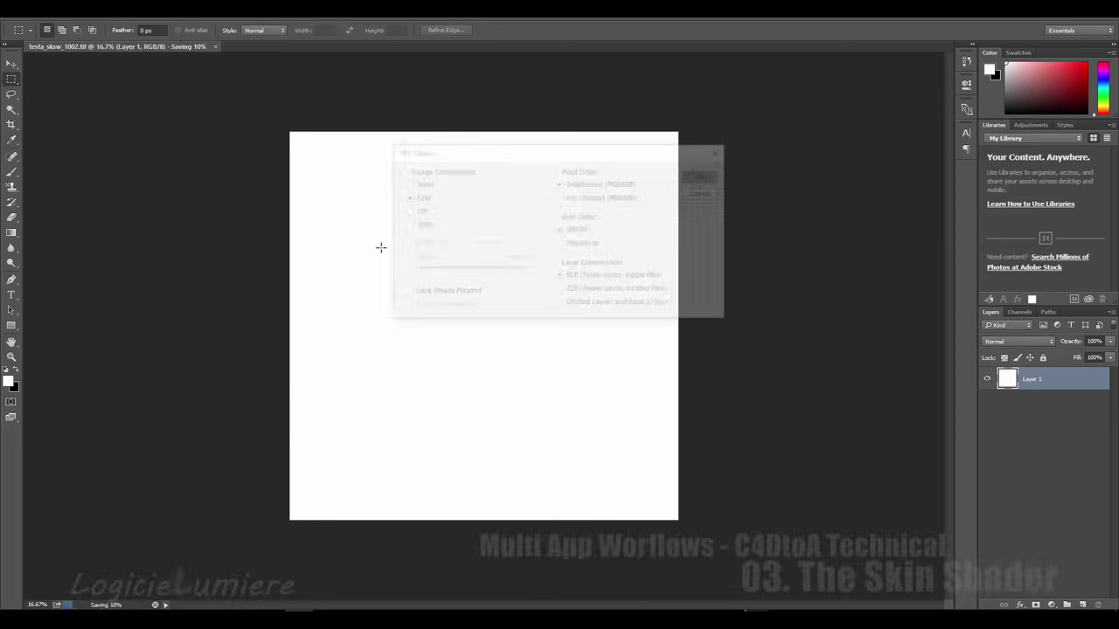
Save the white image again as testa_sksw_1003.tif with LZW compression
key(ctrl+shift+s)
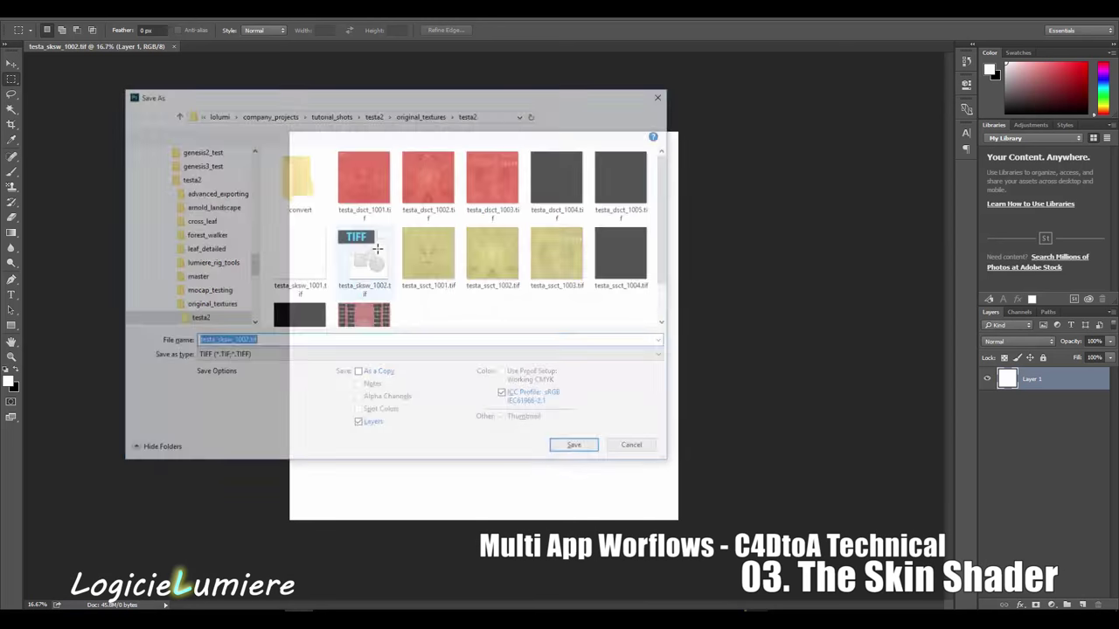
click(245, 341)
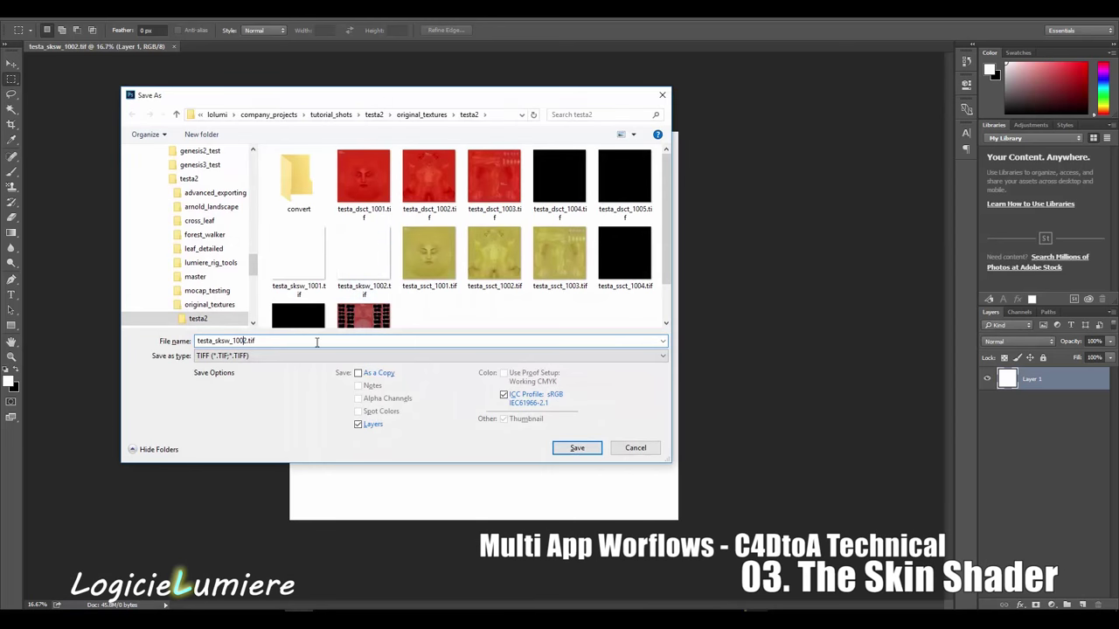
key(BackSpace)
text(3)
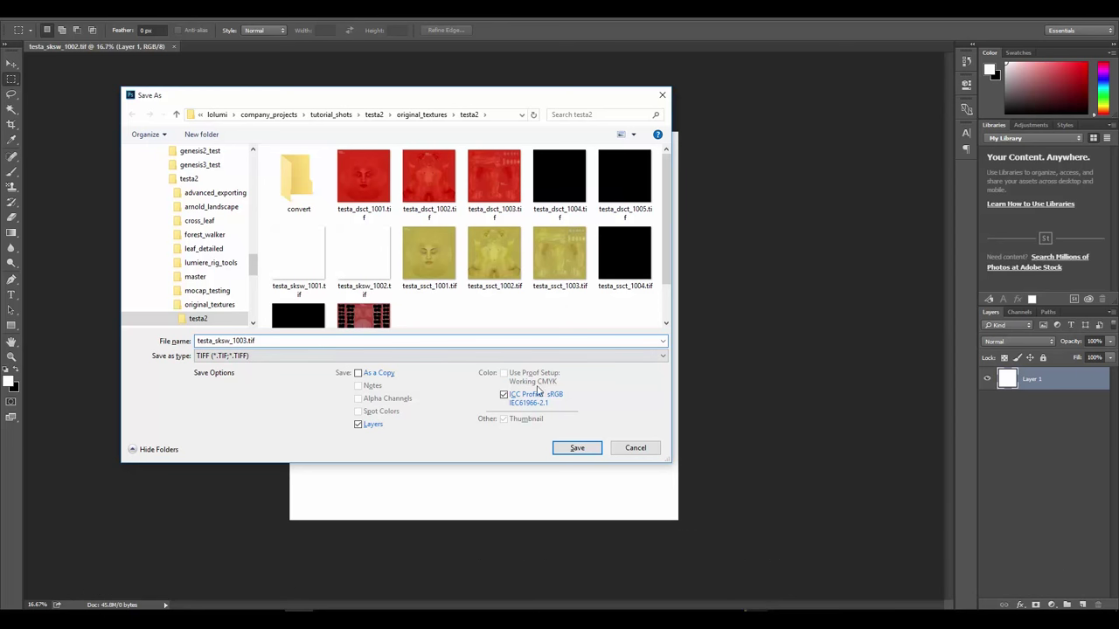
click(572, 448)
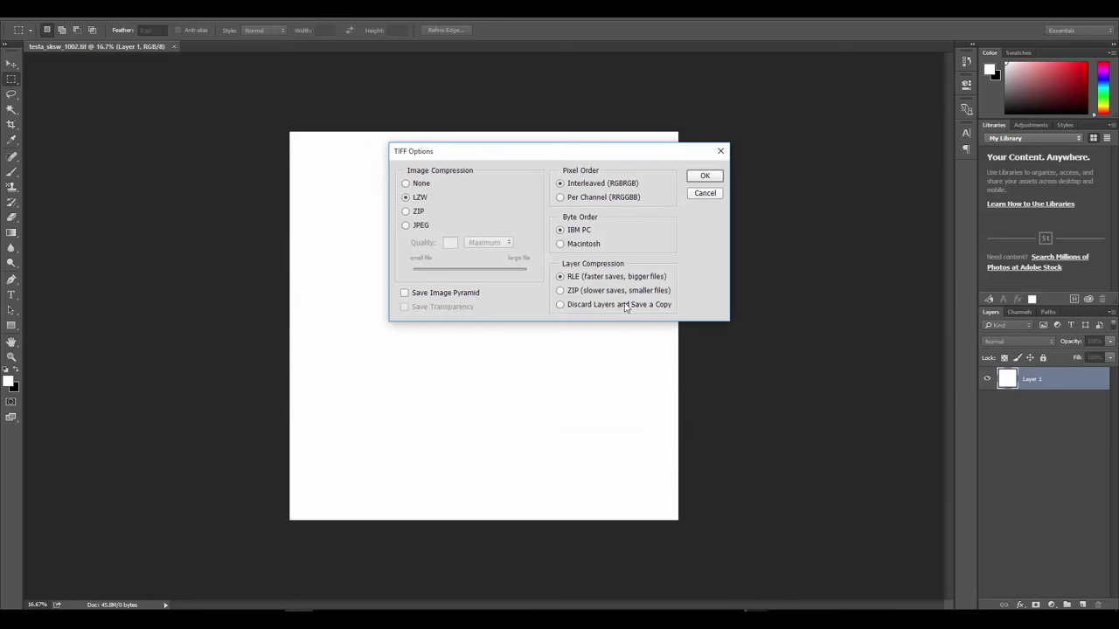
click(704, 182)
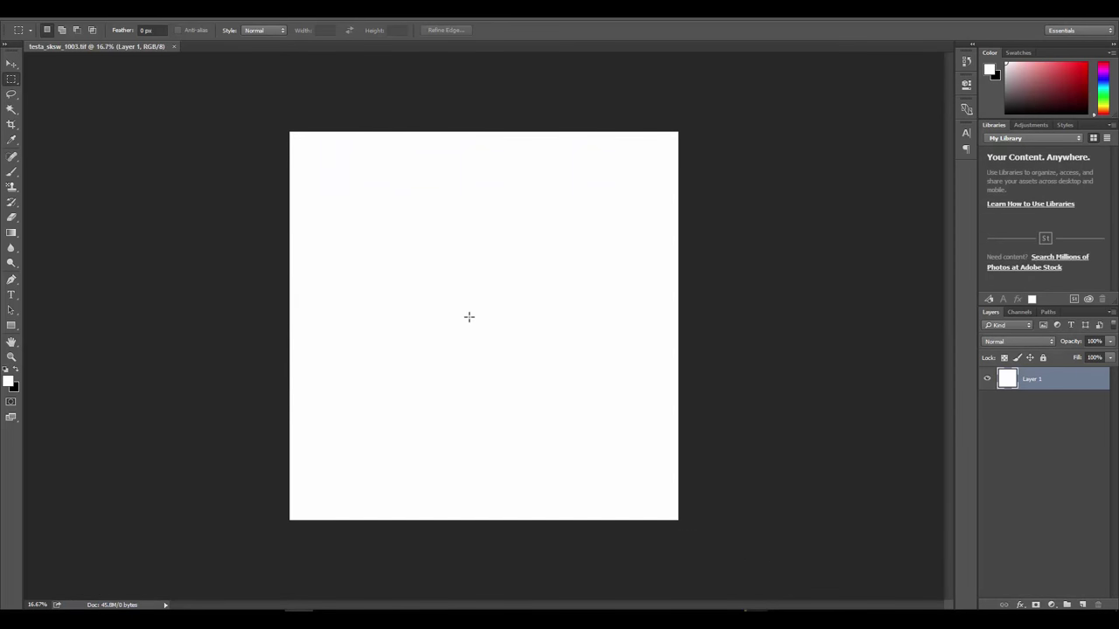
Fill Layer 1 with black and save the image as testa_sksw_1004.tif with LZW compression
key(x)
key(alt+BackSpace)
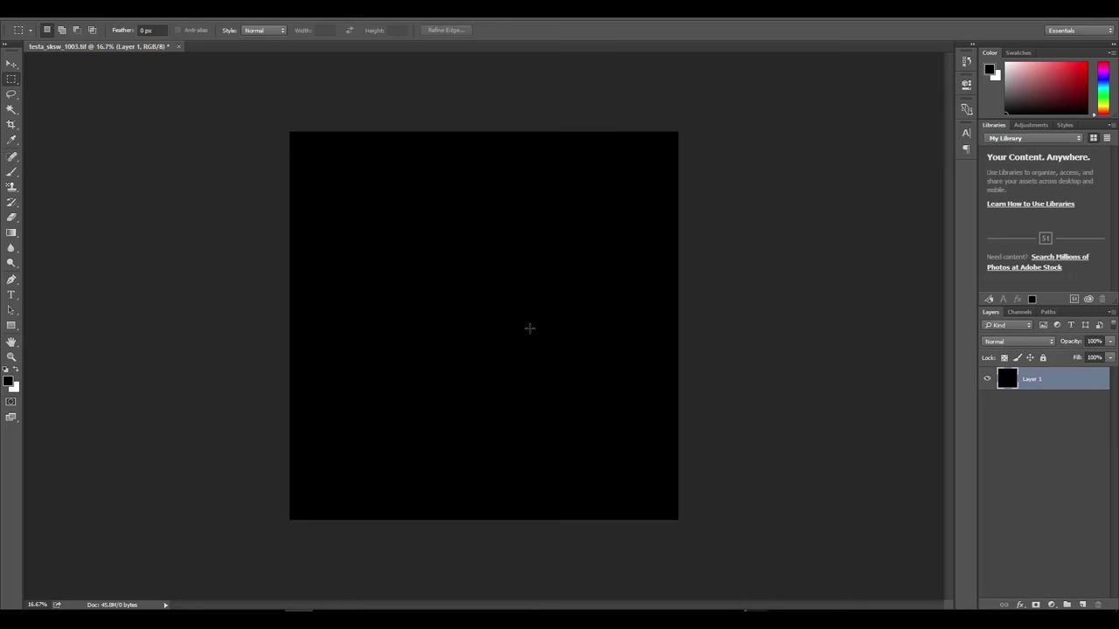
key(ctrl+shift+s)
click(249, 341)
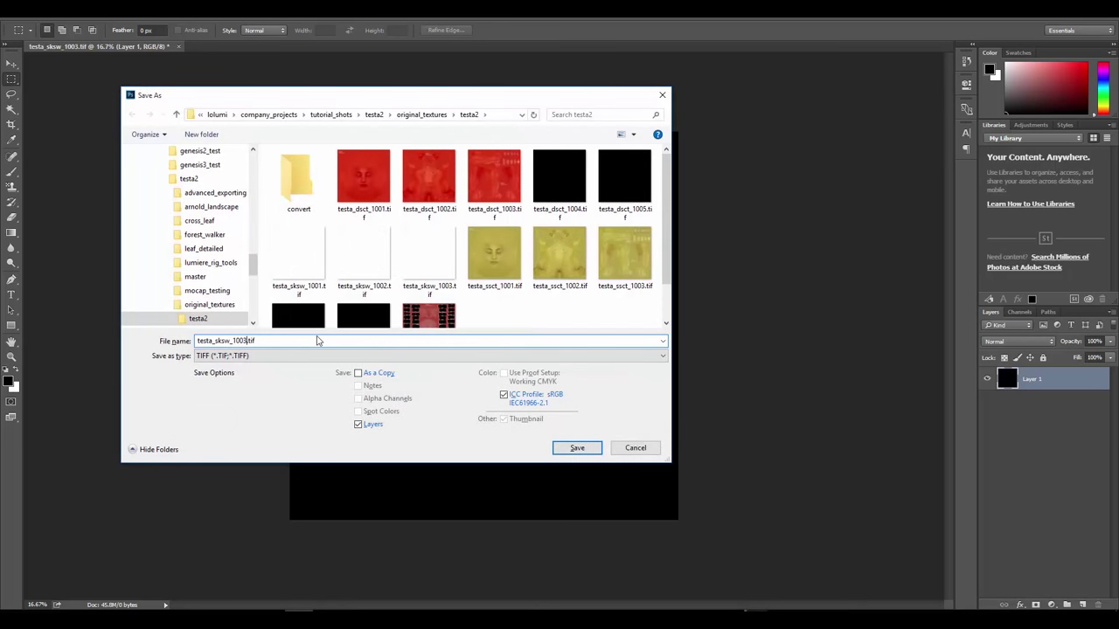
click(581, 449)
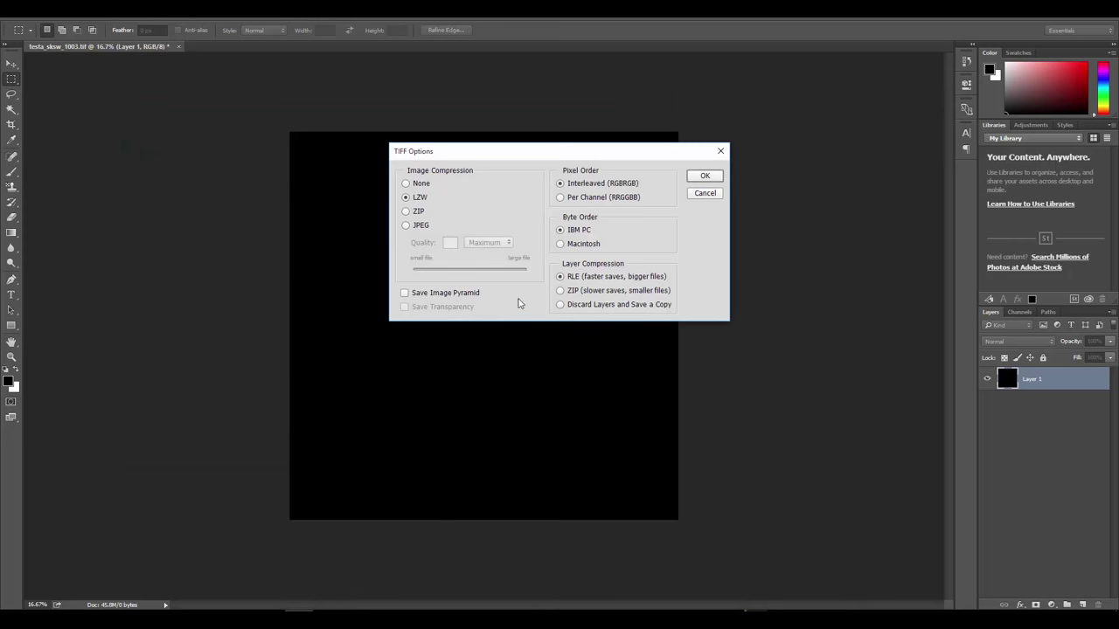
click(709, 180)
Save the black image again as testa_sksw_1005.tif with LZW compression
key(ctrl+shift+s)
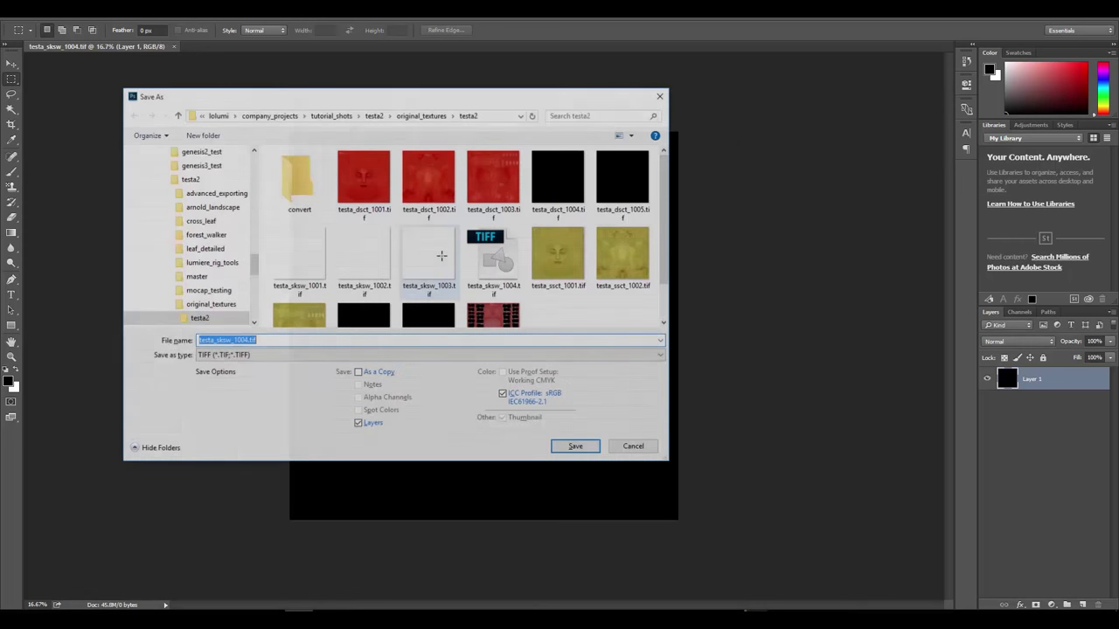
click(247, 341)
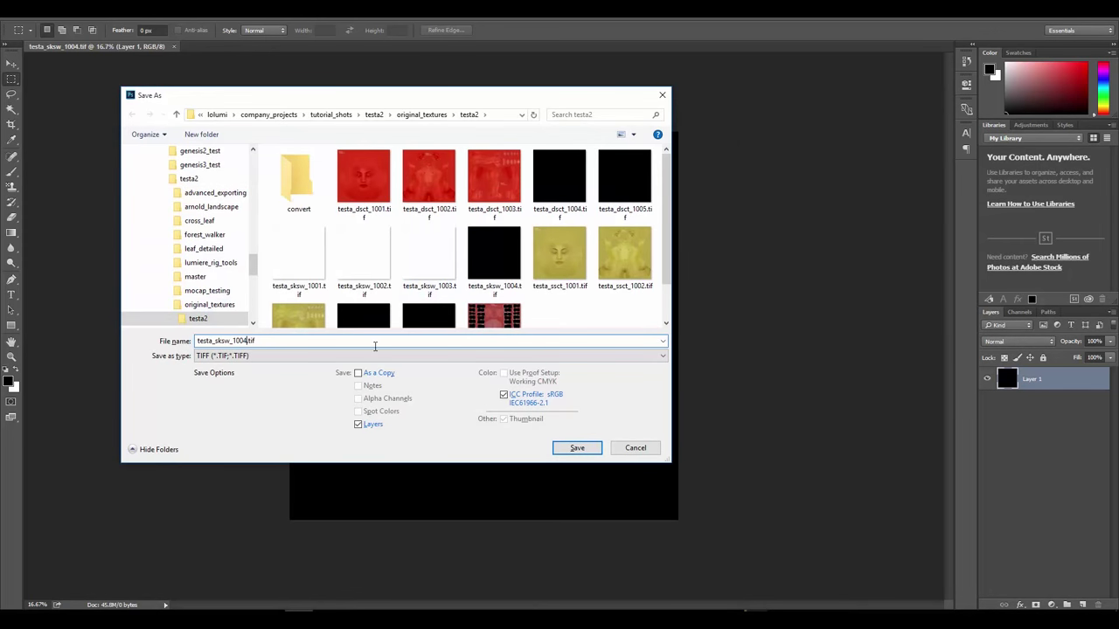
text(5)
click(576, 448)
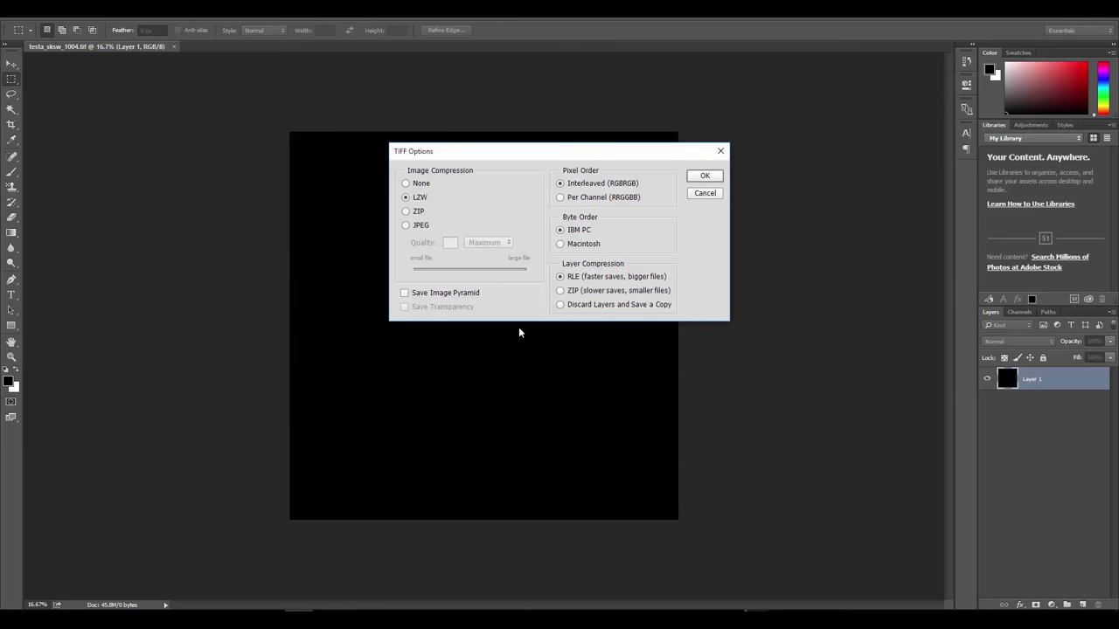
click(700, 176)
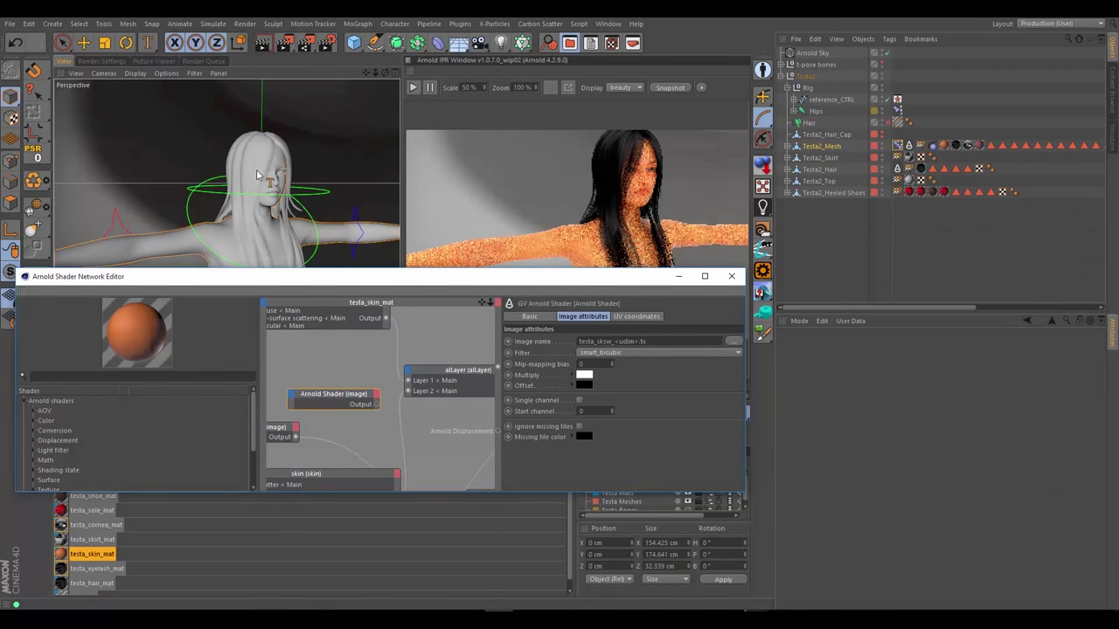
In Cinema 4D's testa_skin_mat network, connect the testa_sksw_<udim>.tx image node's output to the alLayer's Mix input and tidy the node's placement
scroll(394, 333, down, 4)
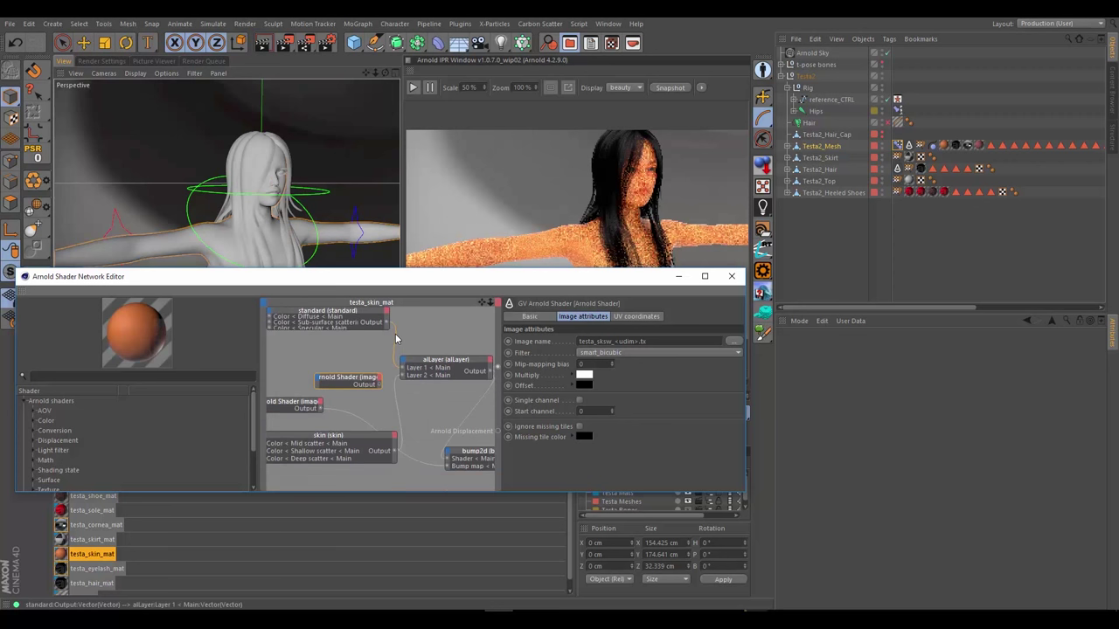
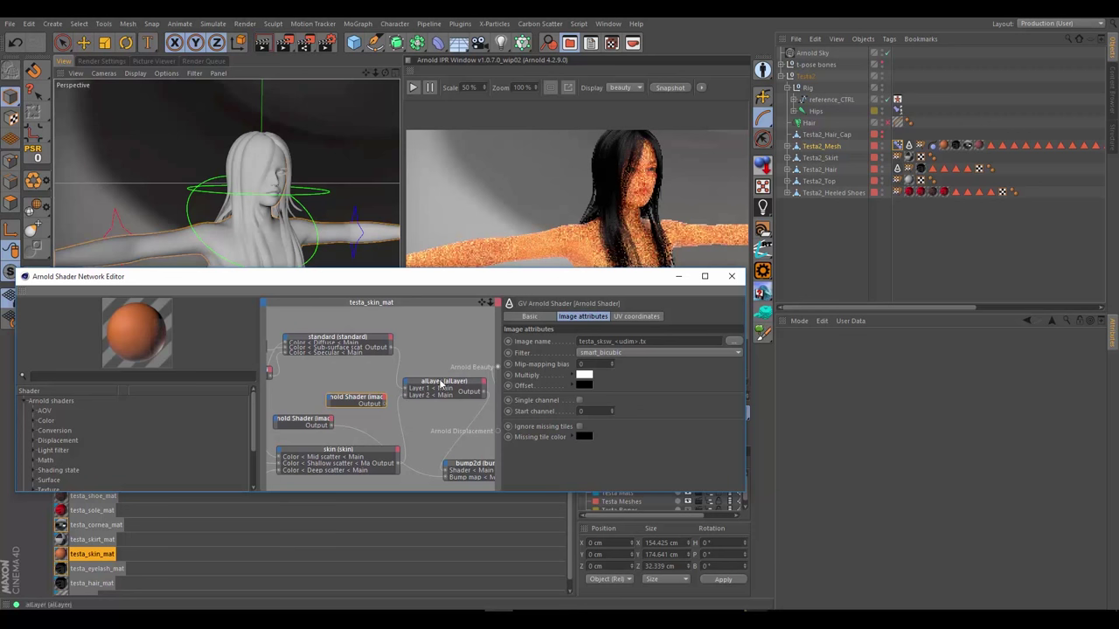
drag(427, 285, 530, 319)
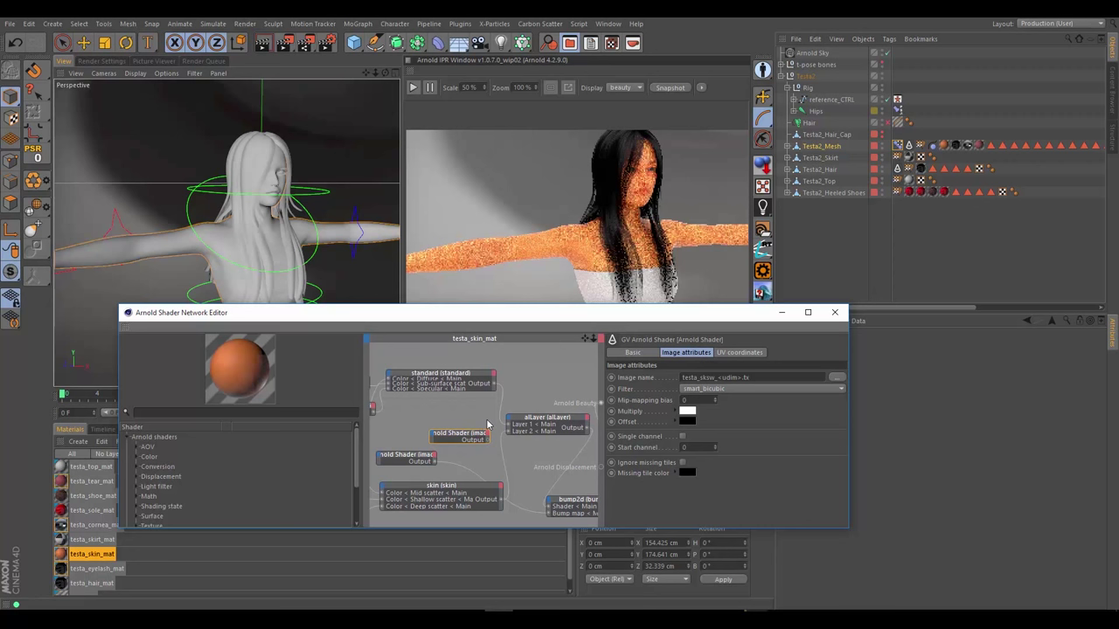
scroll(498, 448, up, 3)
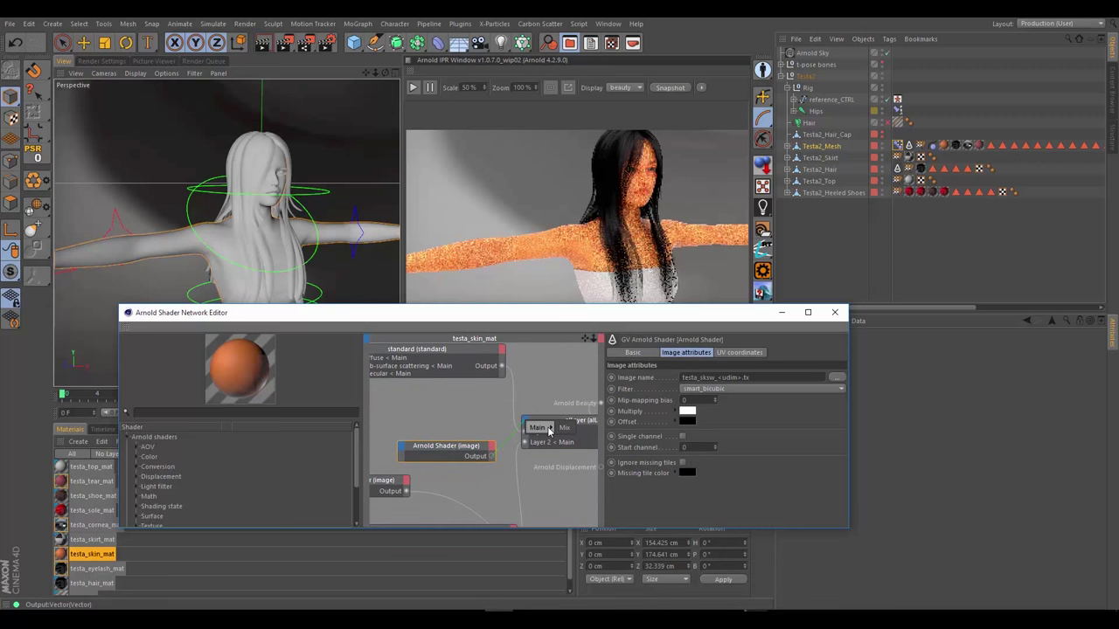
mouse_move(564, 440)
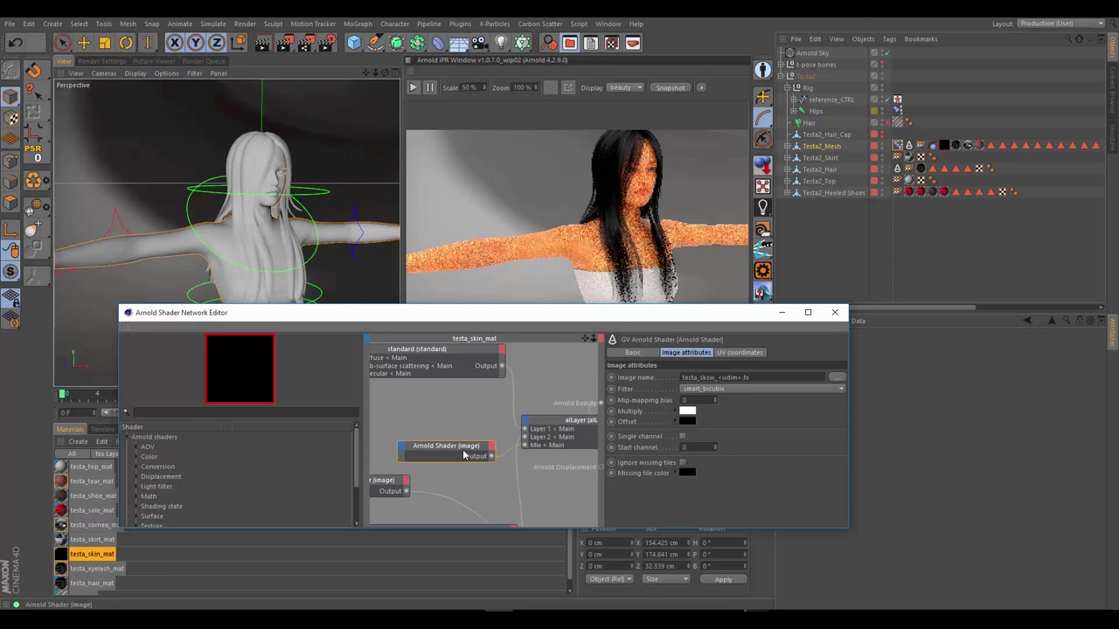
drag(463, 449, 475, 458)
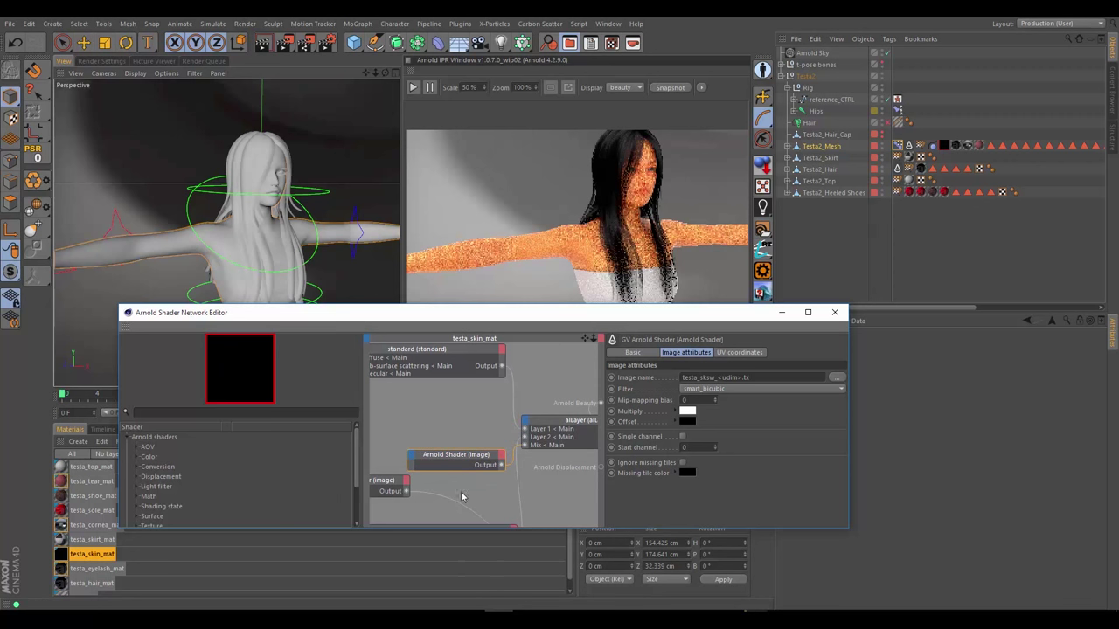
Switch to File Explorer and find the testa_sksw TIFF files in the project's original_textures testa2 folder
key(alt+Tab)
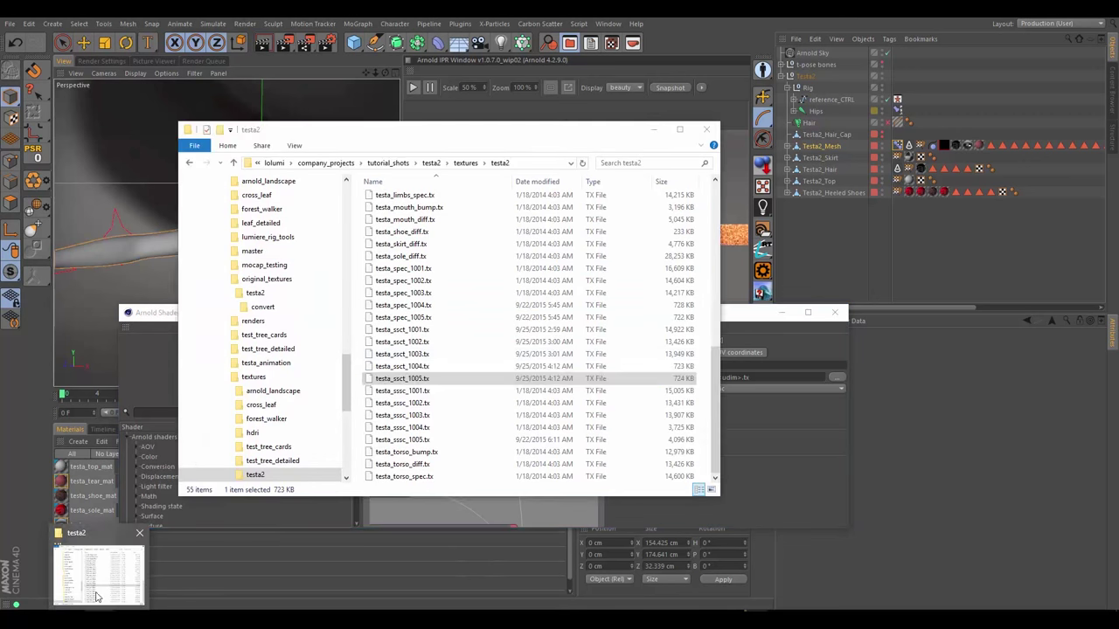
click(431, 164)
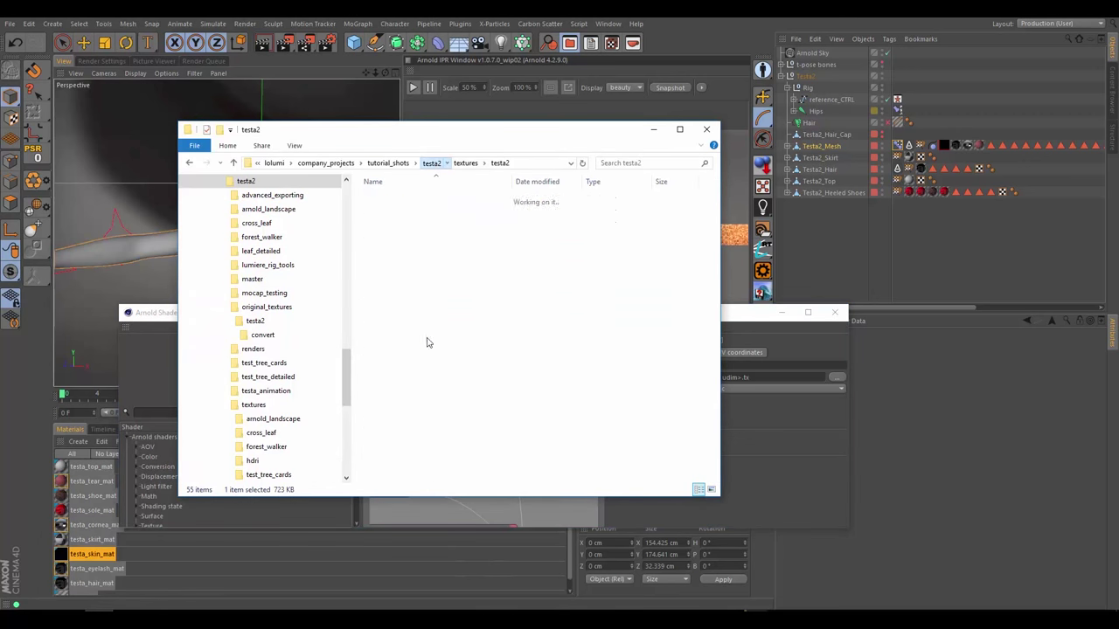
double_click(411, 296)
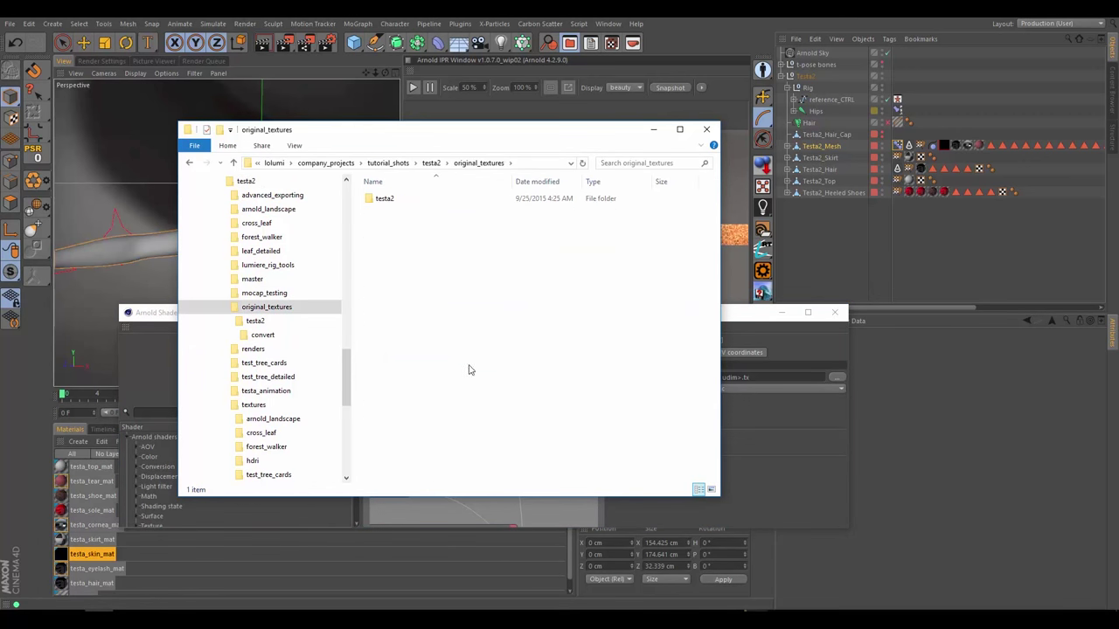
double_click(382, 203)
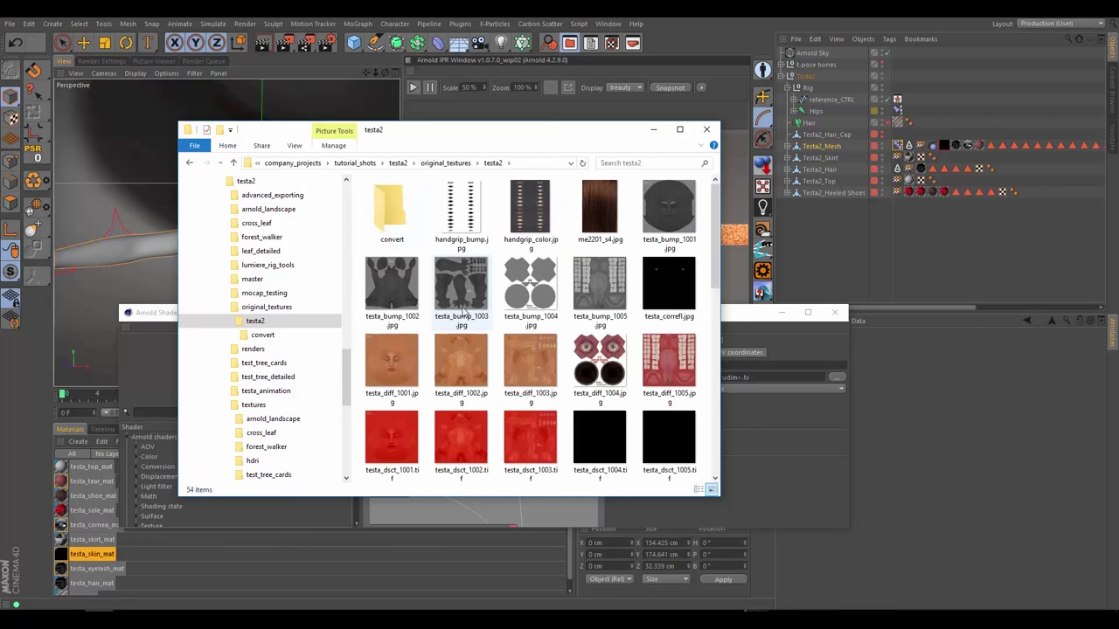
scroll(490, 366, down, 5)
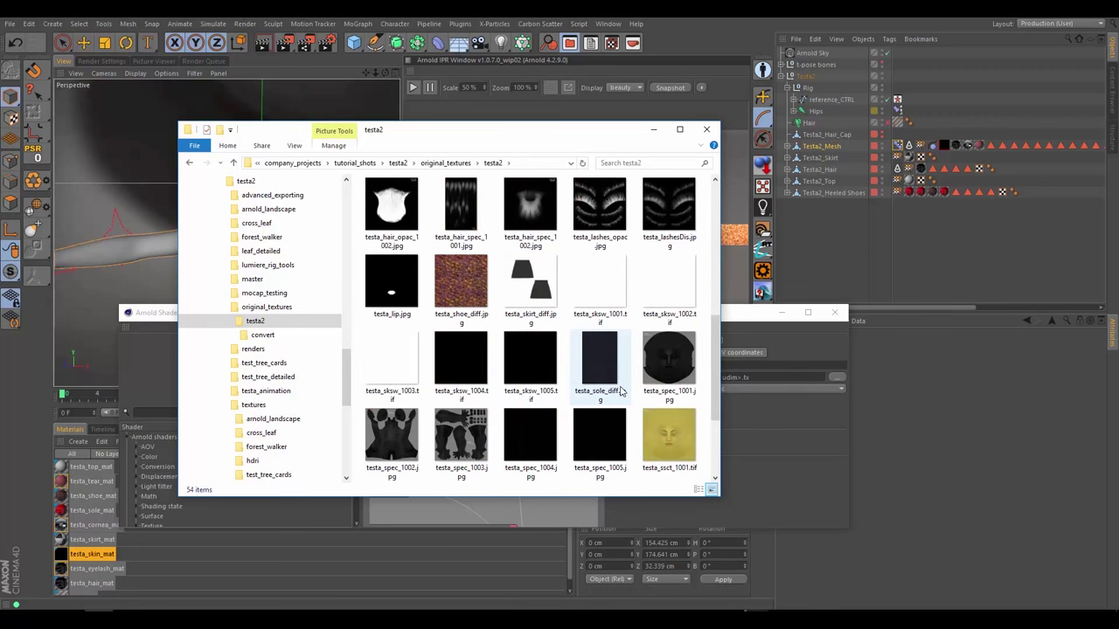
Select testa_sksw_1001.tif through testa_sksw_1005.tif and put them into the convert folder
click(479, 366)
ctrl+click(524, 363)
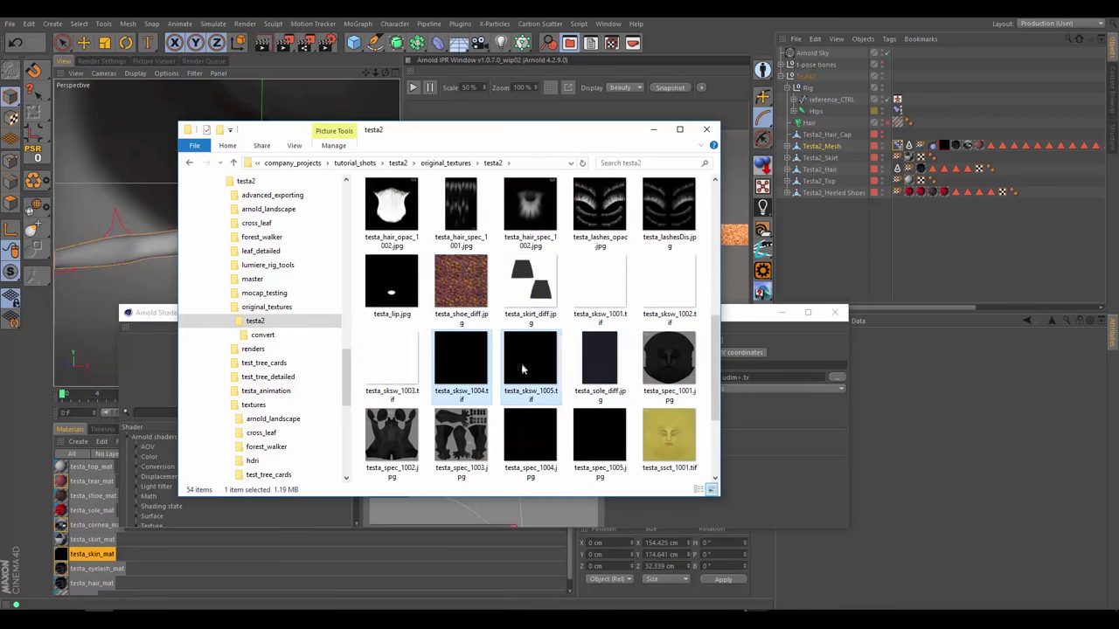
ctrl+click(395, 367)
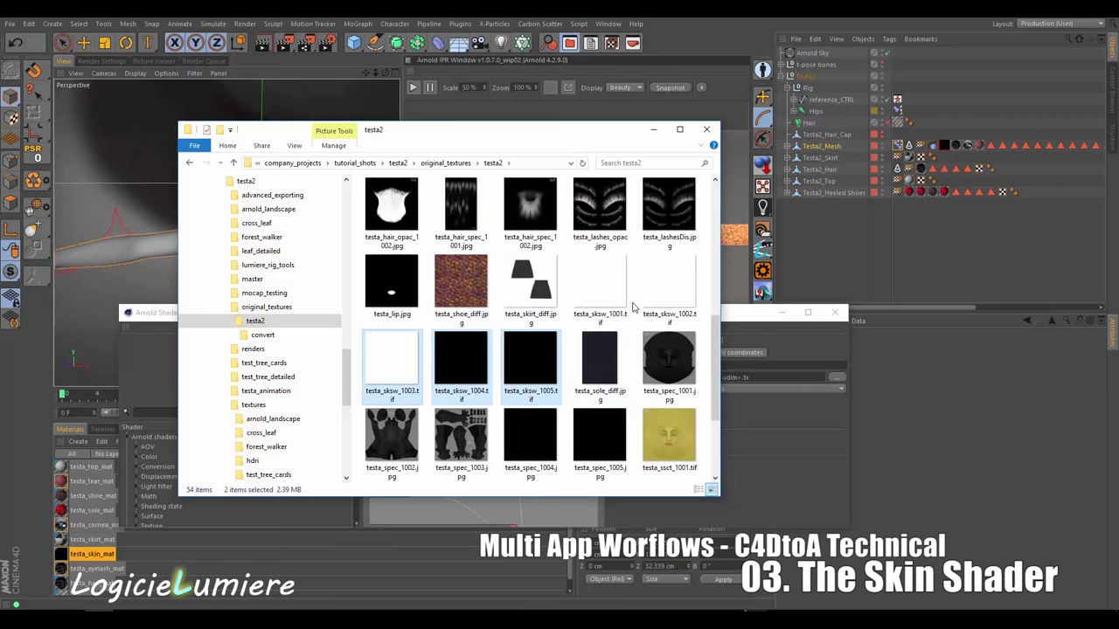
ctrl+click(668, 291)
ctrl+click(608, 299)
drag(608, 299, 403, 216)
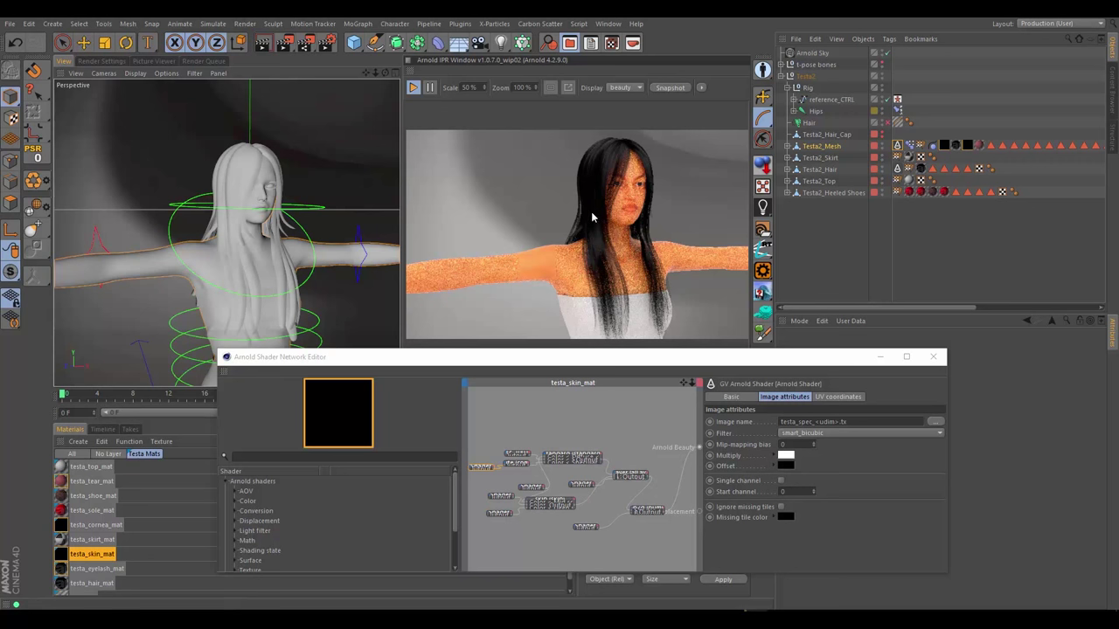
Review the testa_sksw mask, testa_sssc and testa_spec image nodes and their connections to the alLayer and standard shaders
scroll(583, 456, up, 2)
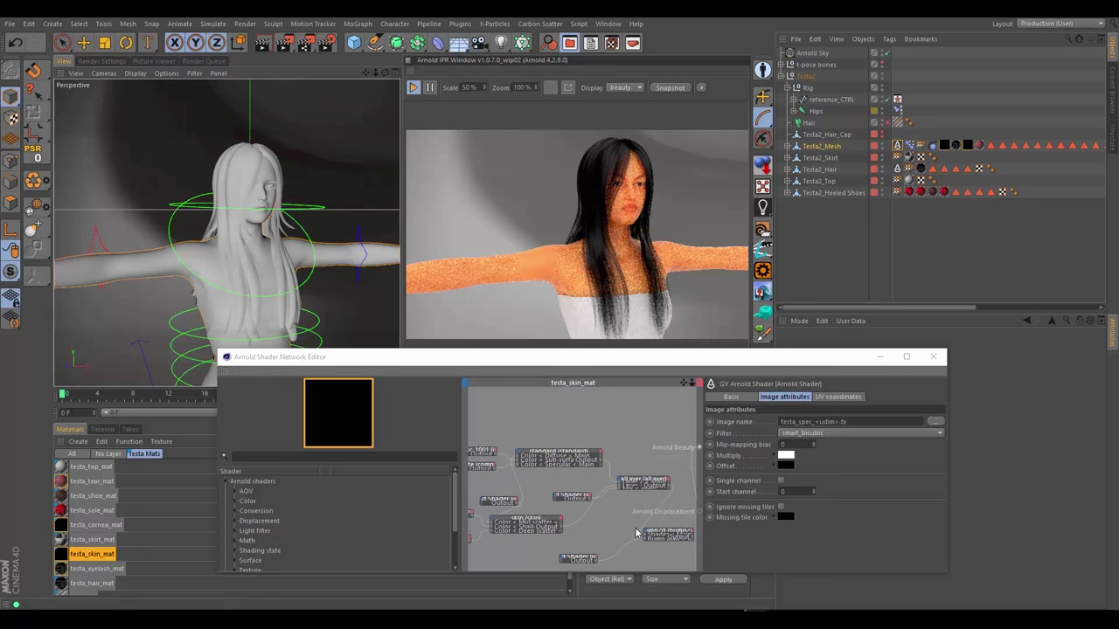
drag(559, 361, 524, 297)
scroll(573, 437, up, 3)
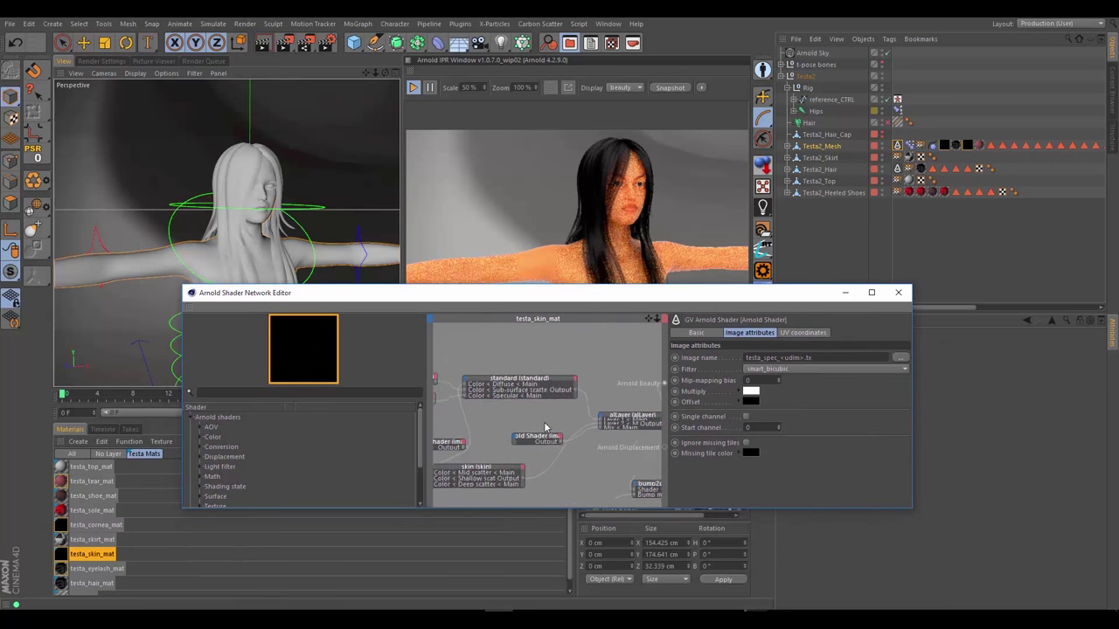
scroll(524, 402, down, 2)
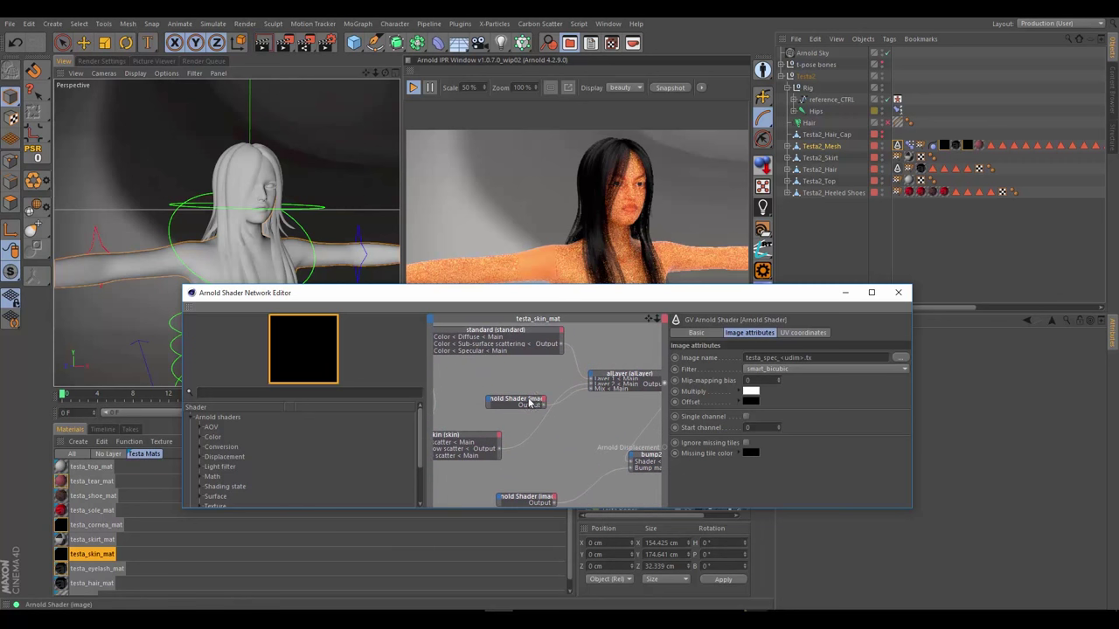
drag(535, 403, 533, 413)
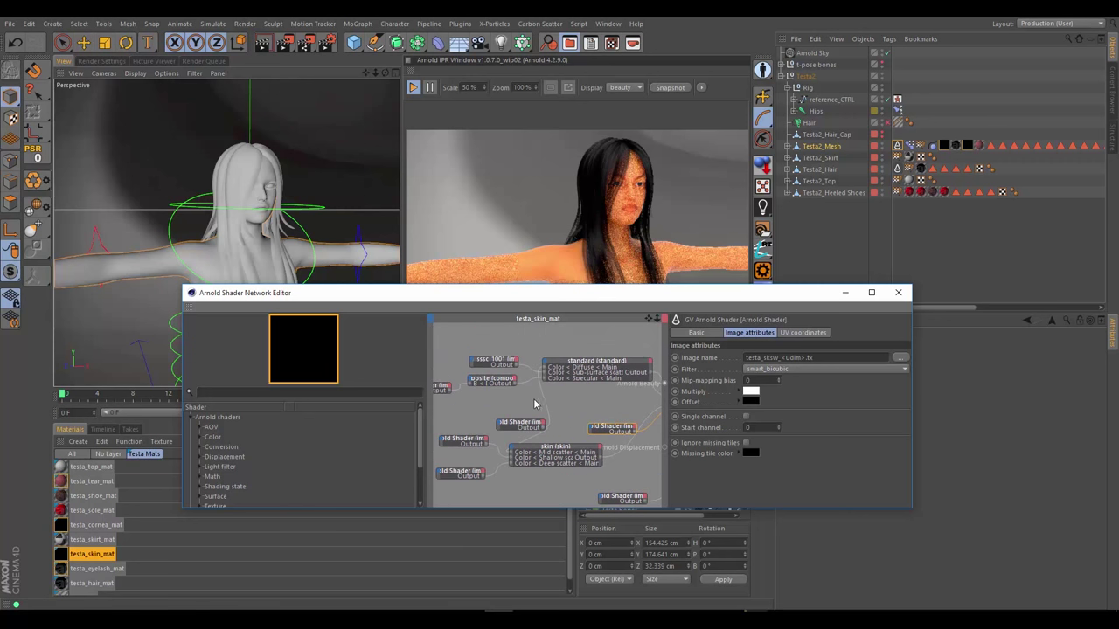
click(503, 371)
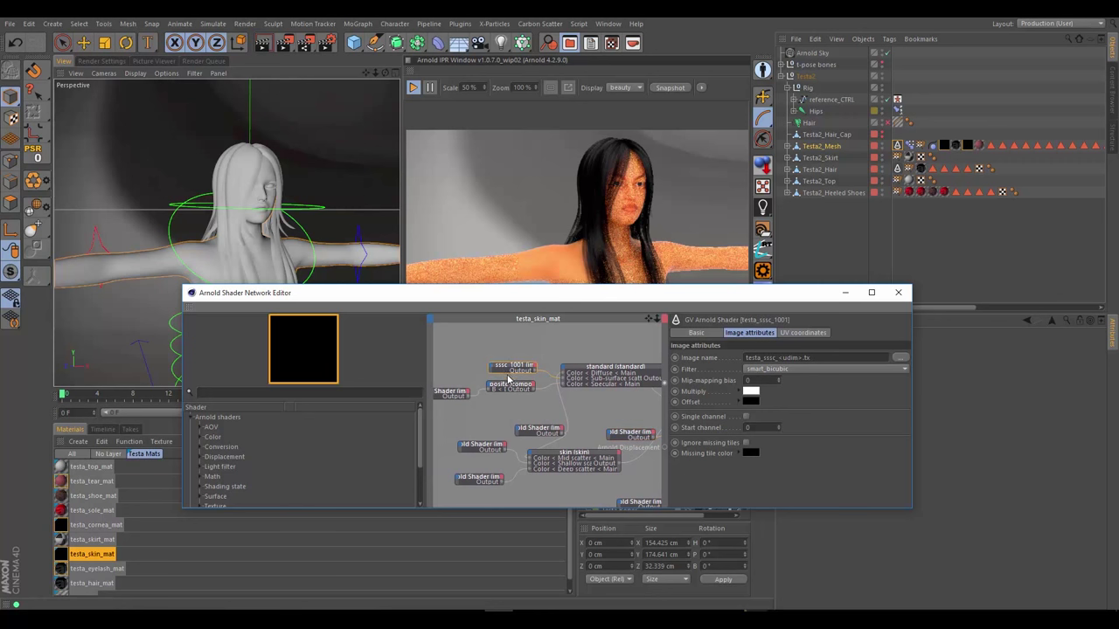
drag(510, 368, 504, 358)
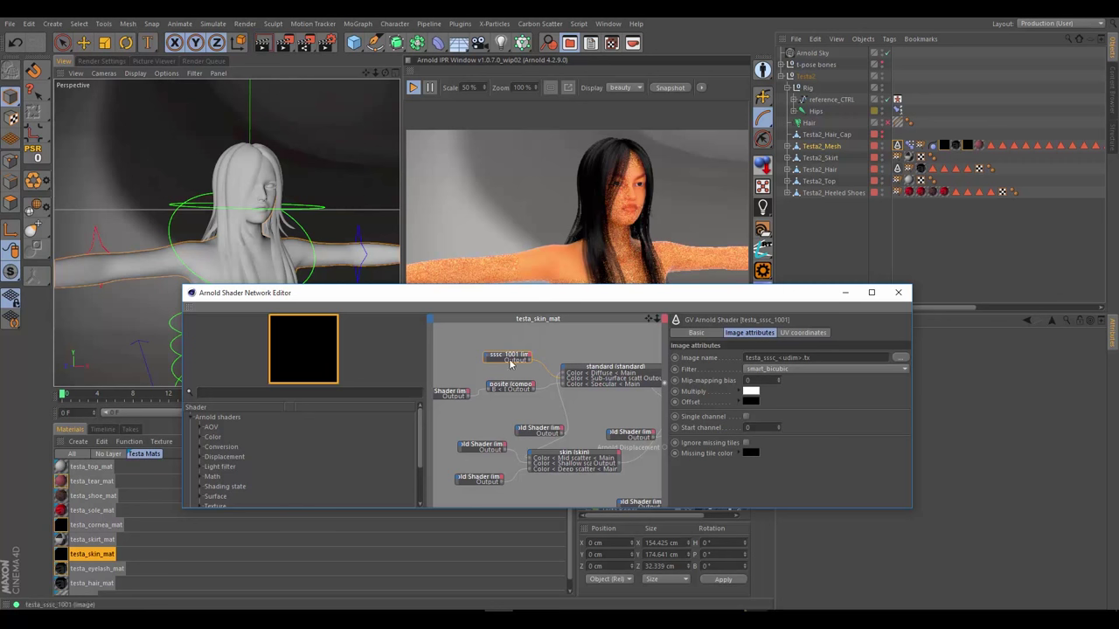
scroll(518, 404, up, 2)
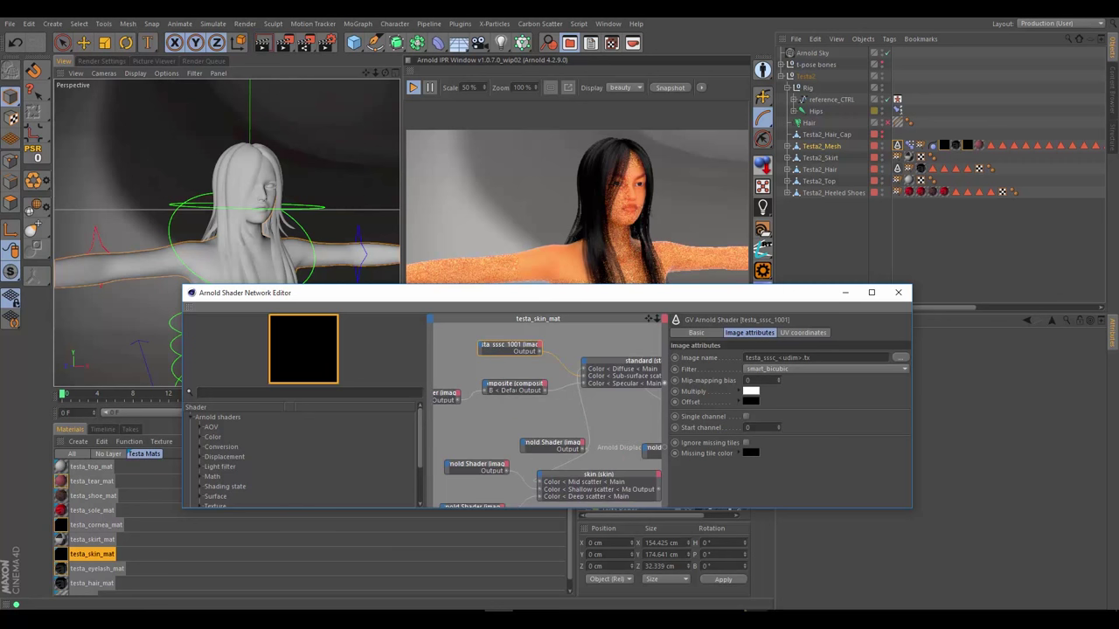
middle_drag(523, 417, 528, 397)
click(467, 402)
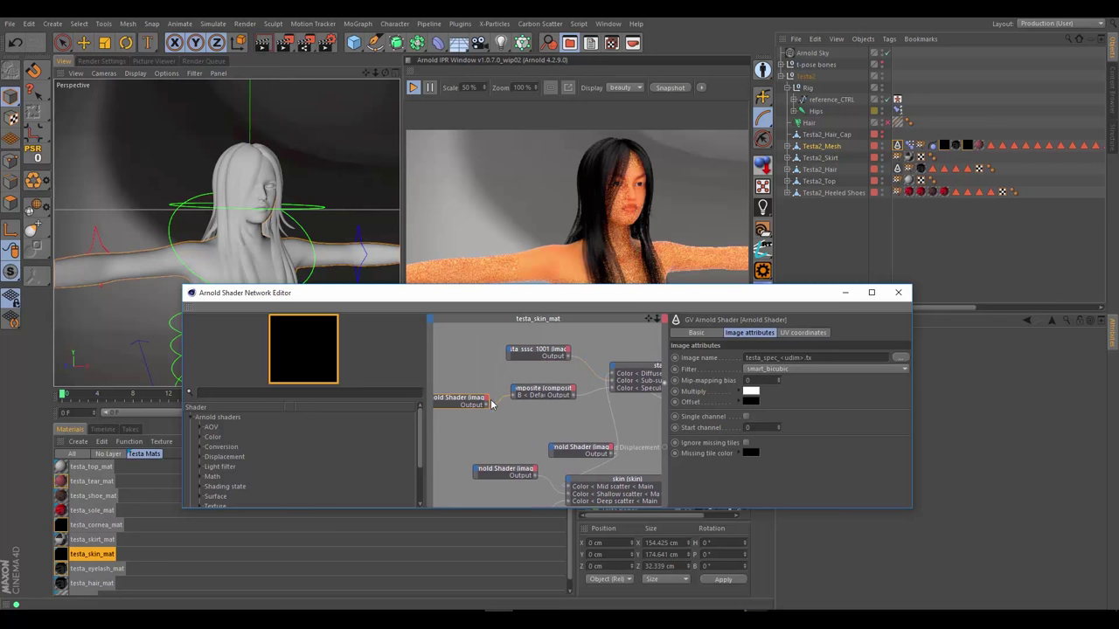
middle_drag(564, 413, 511, 430)
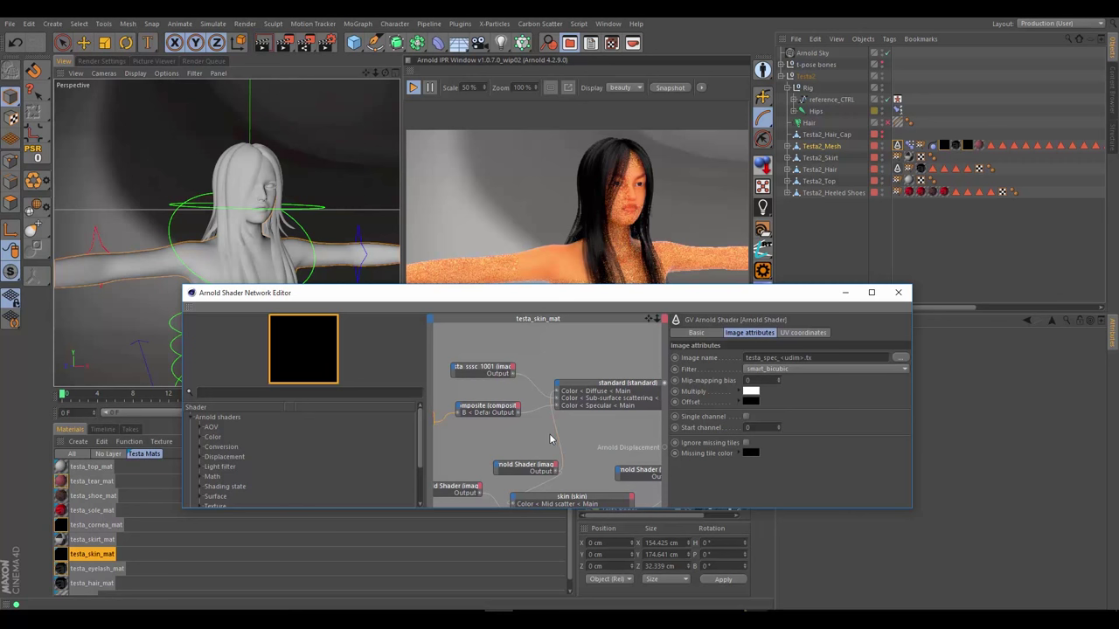
Move the testa_diff_<udim>.tx image node into line above the skin shader's other texture nodes
middle_drag(560, 400, 588, 333)
drag(565, 400, 498, 382)
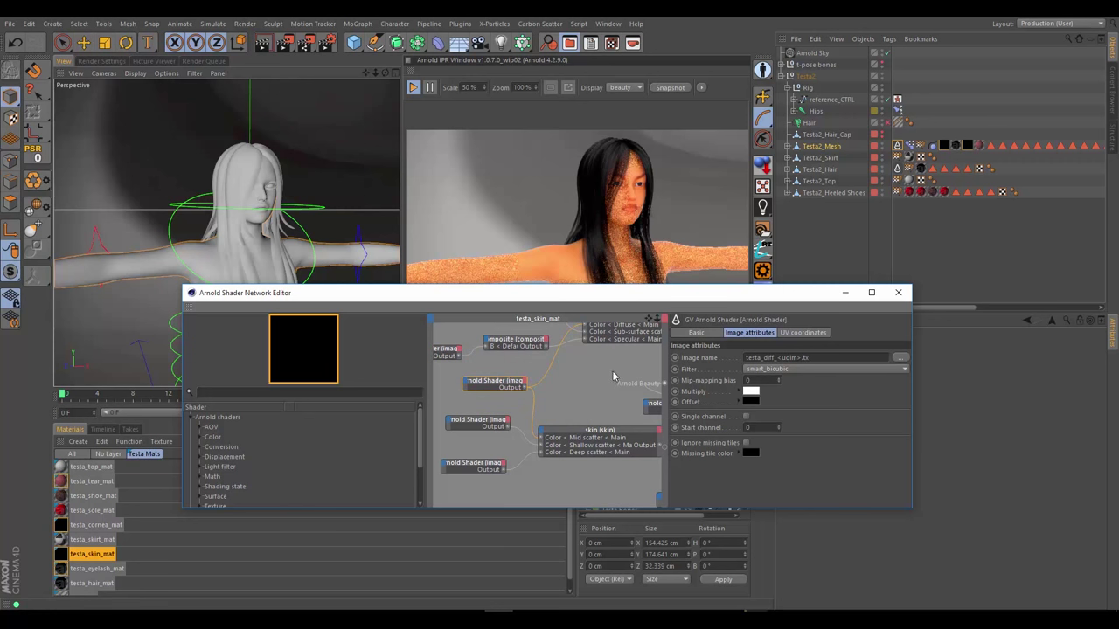
mouse_move(613, 376)
middle_down()
mouse_move(583, 409)
mouse_move(621, 362)
middle_up()
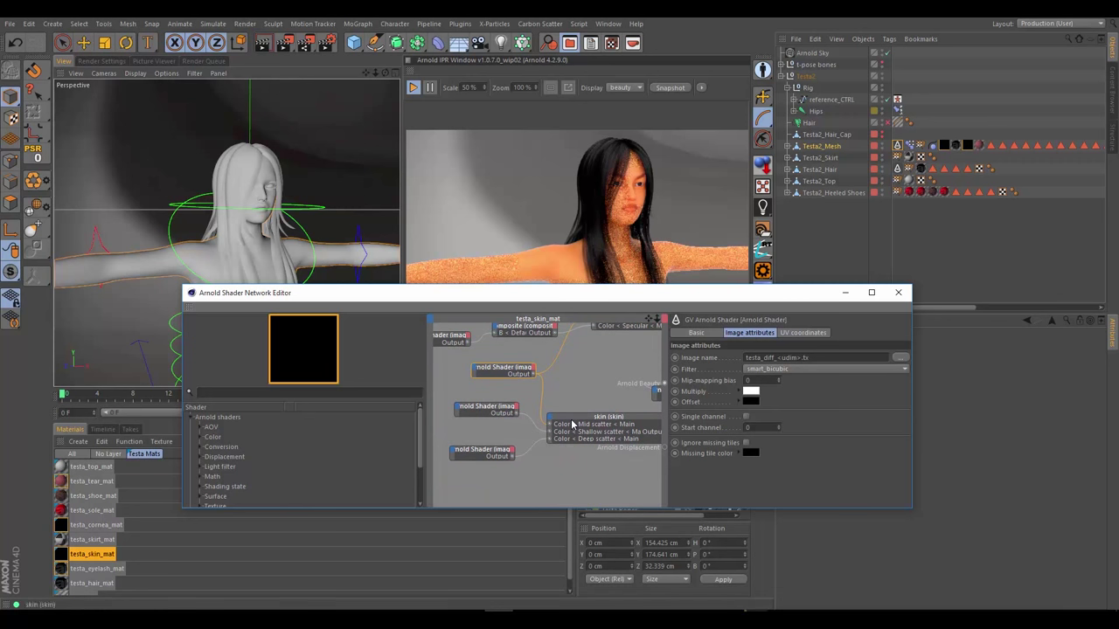
Review the image nodes feeding the skin shader's shallow and deep scatter colours and the testa_bump image node feeding bump2d
click(485, 410)
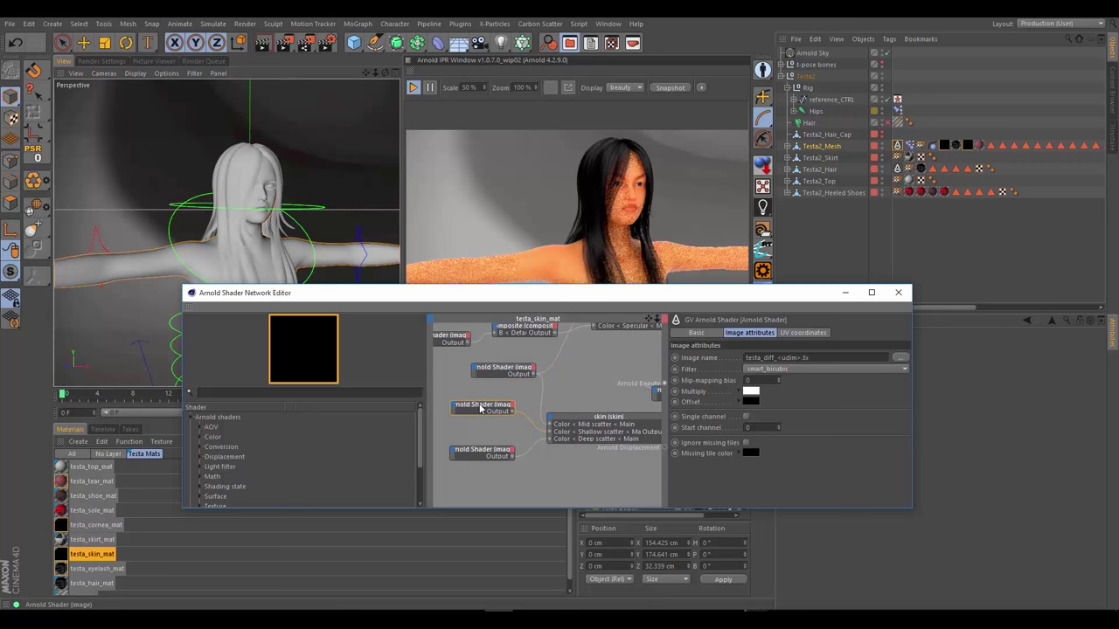
click(481, 452)
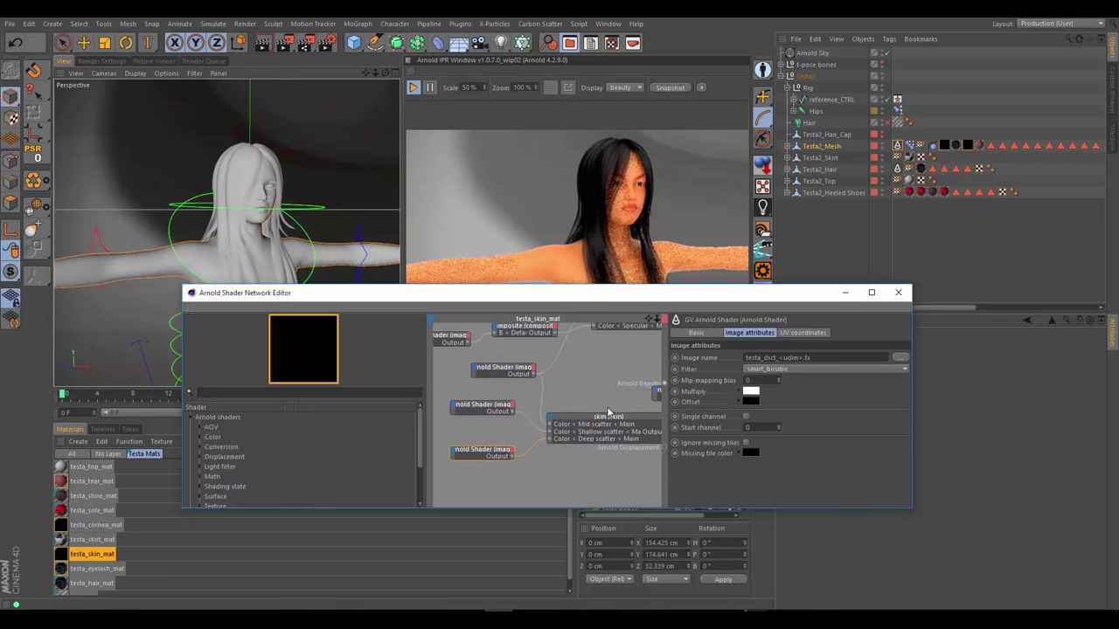
middle_drag(604, 399, 476, 384)
mouse_move(589, 425)
middle_down()
mouse_move(542, 410)
mouse_move(574, 425)
middle_up()
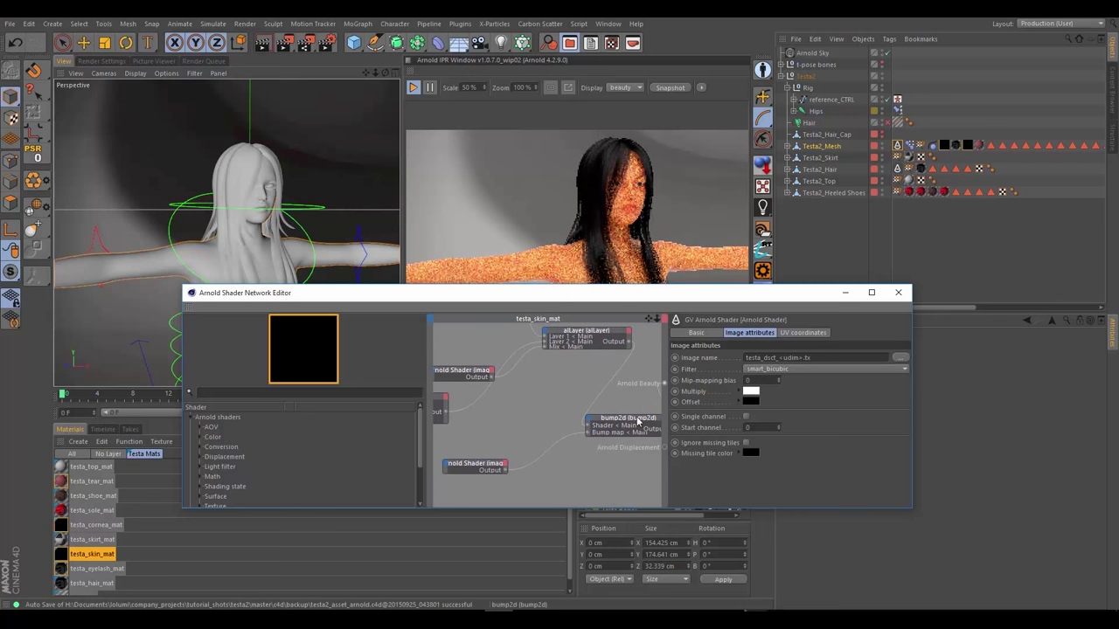
click(479, 464)
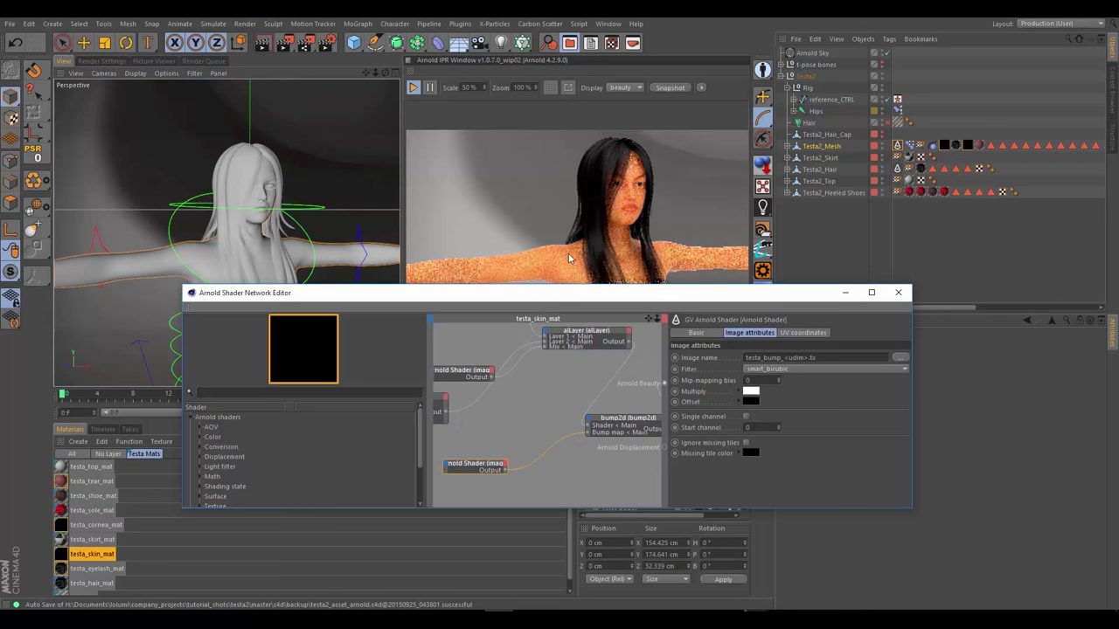
scroll(568, 409, down, 3)
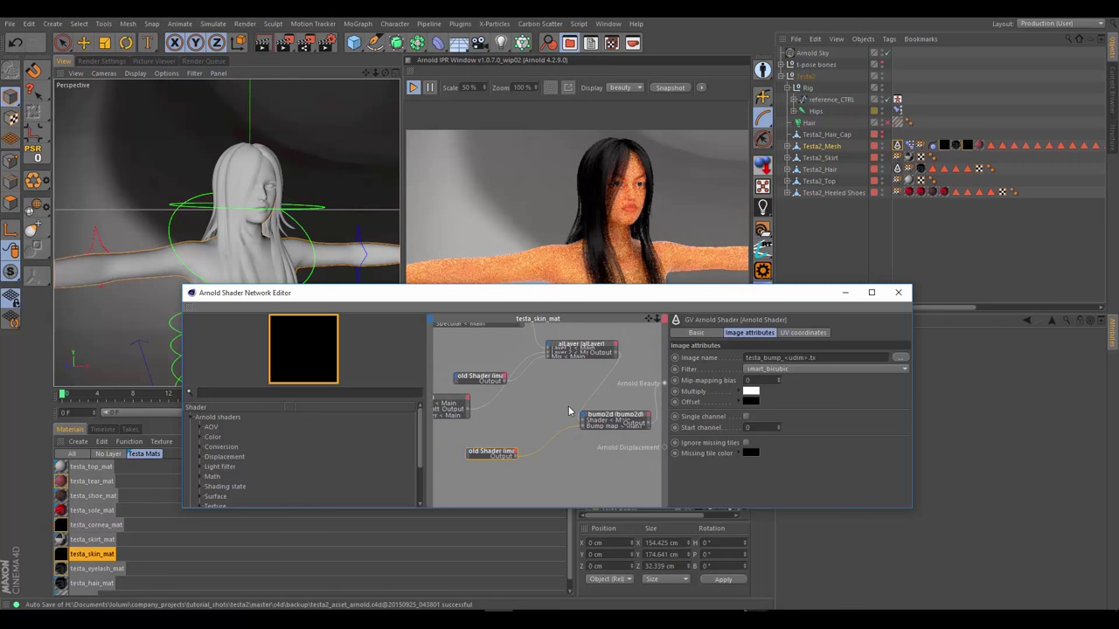
scroll(564, 409, down, 3)
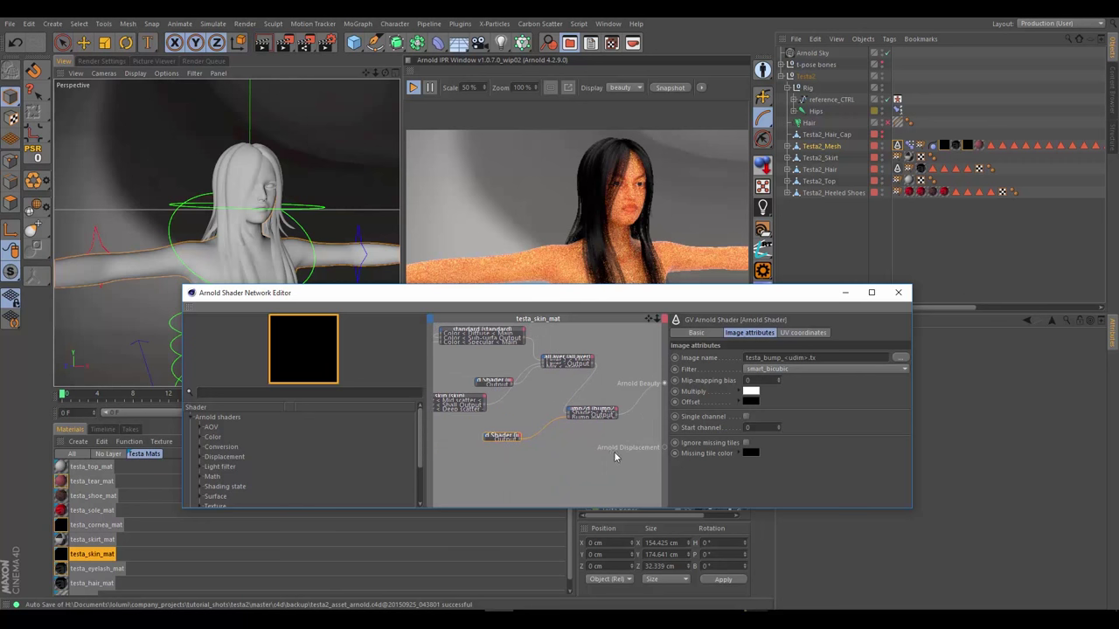
Find the C4D Bitmap shader and add it as a node below the skin shader in the testa_skin_mat network
middle_drag(560, 446, 580, 463)
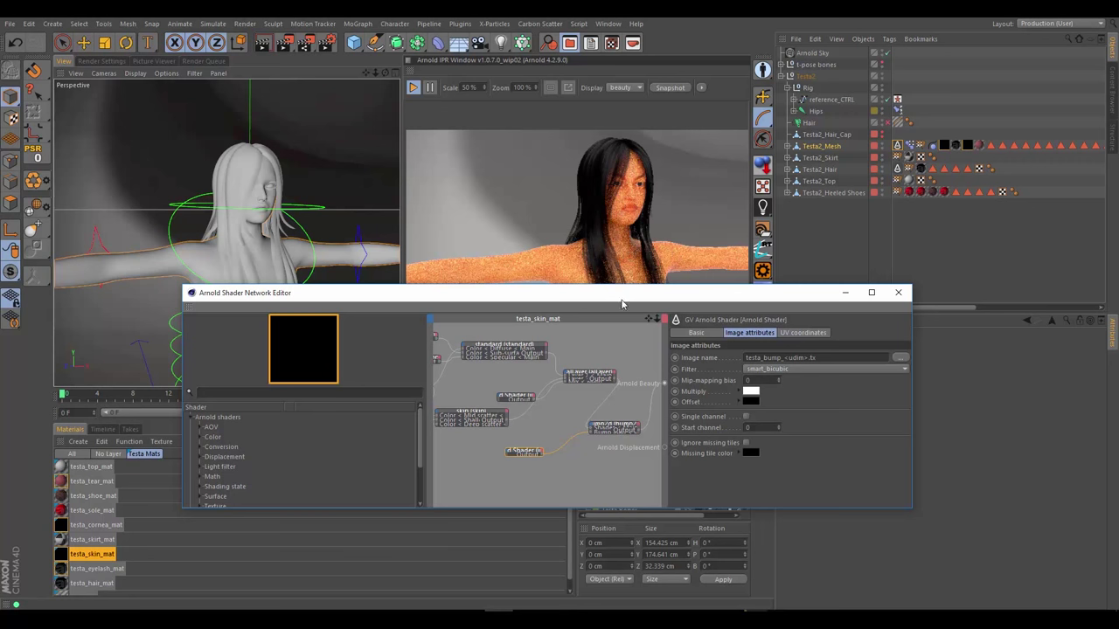
drag(622, 298, 735, 382)
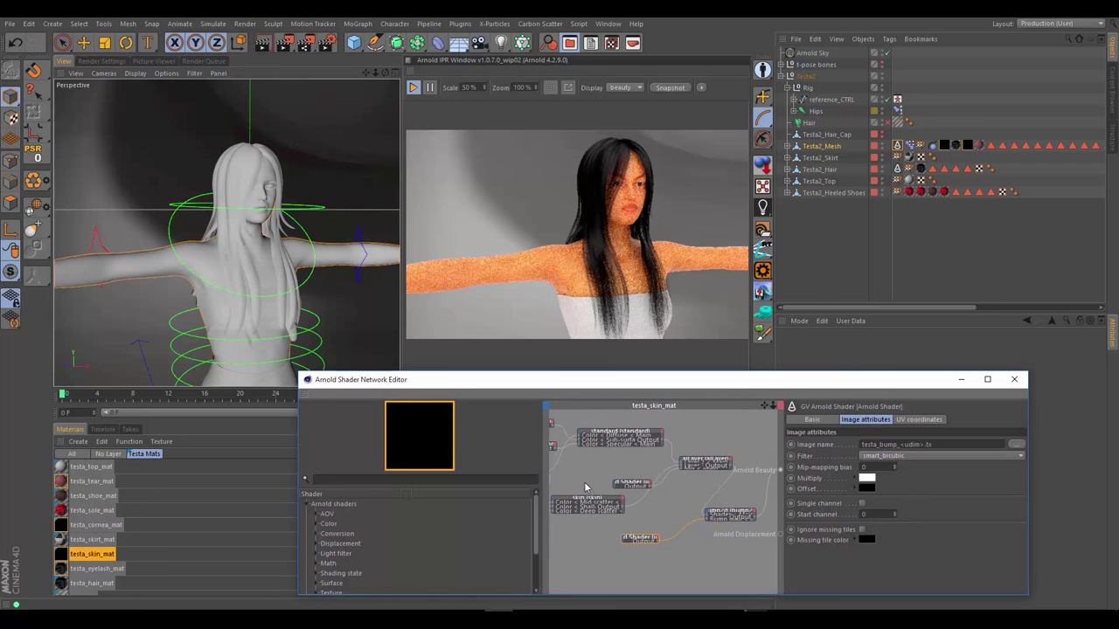
middle_drag(589, 489, 652, 481)
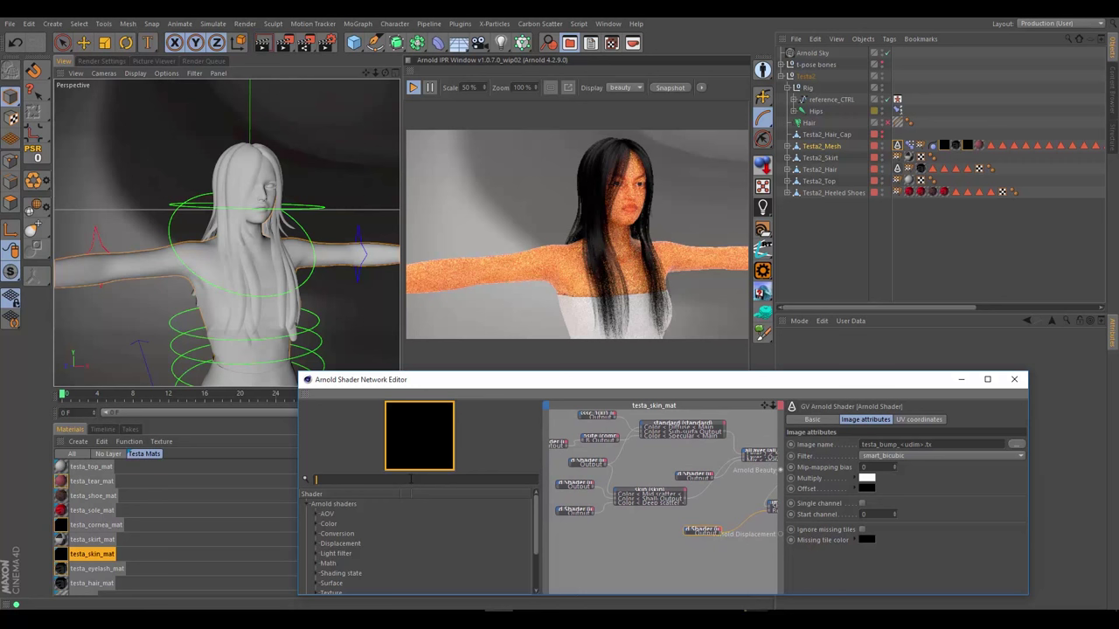
text(co)
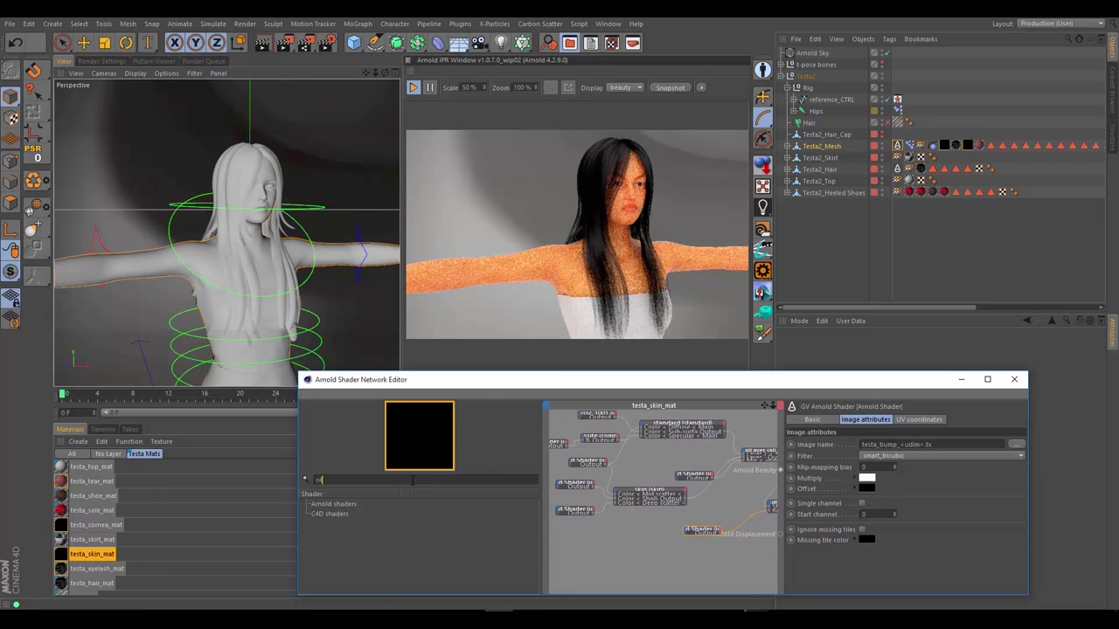
text(d)
key(BackSpace)
key(BackSpace)
key(BackSpace)
text(bitm)
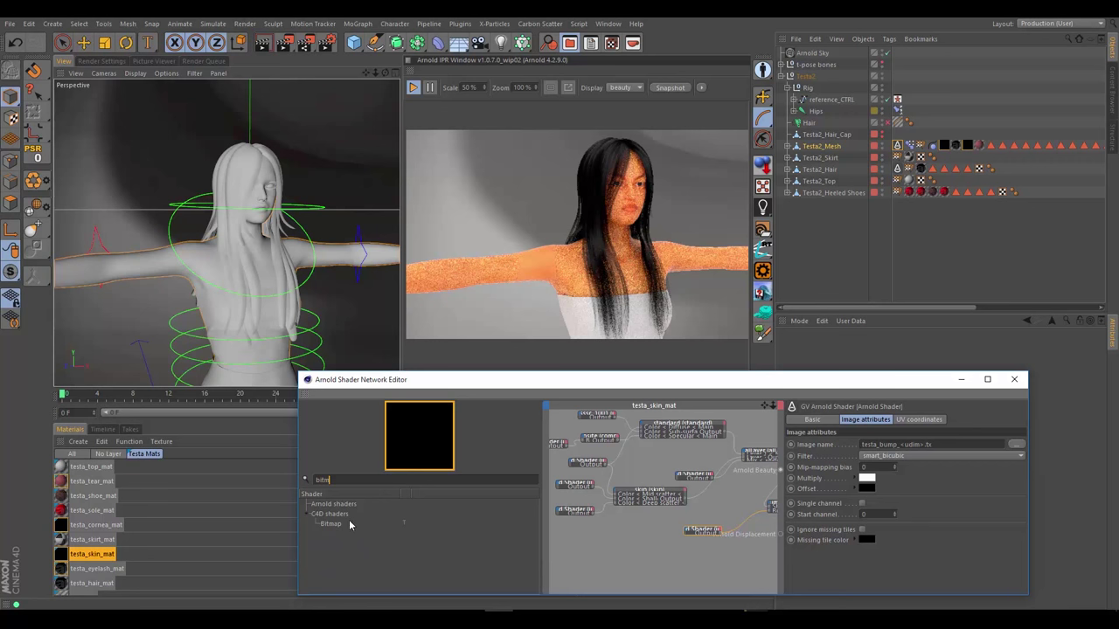
drag(350, 525, 633, 547)
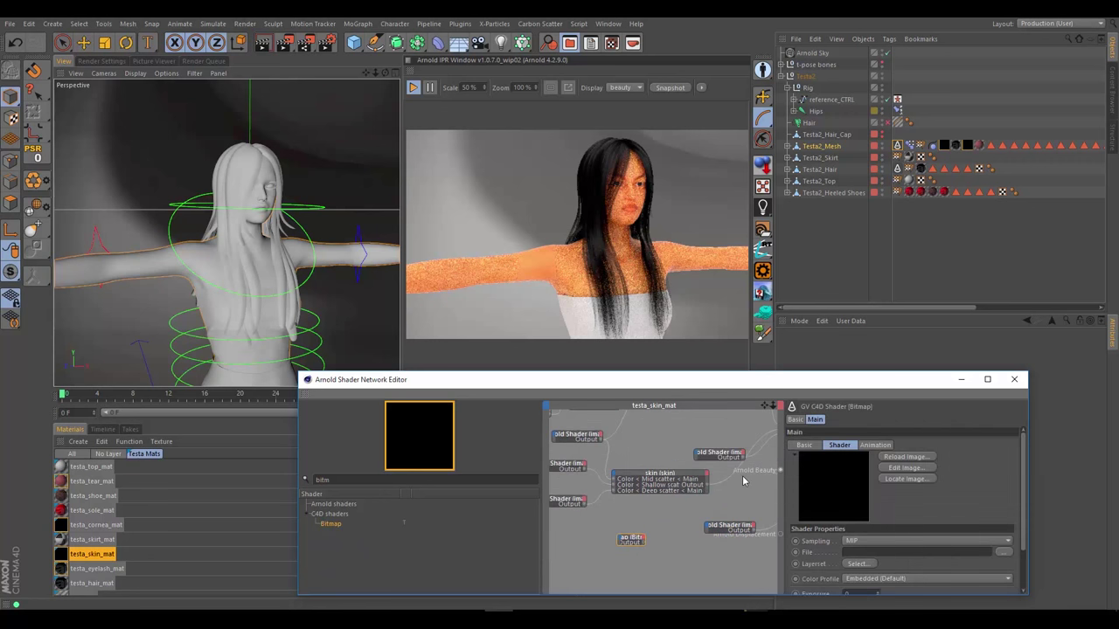
Review the Bitmap node's Shader and Animation settings, and delete the node from the network
drag(830, 382, 772, 173)
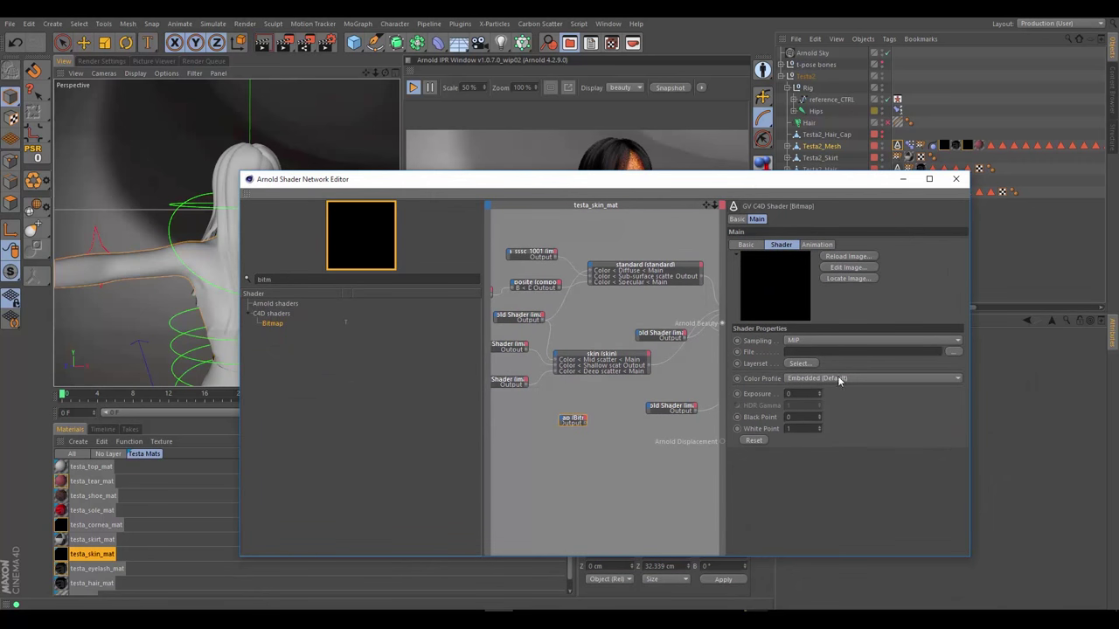
click(817, 244)
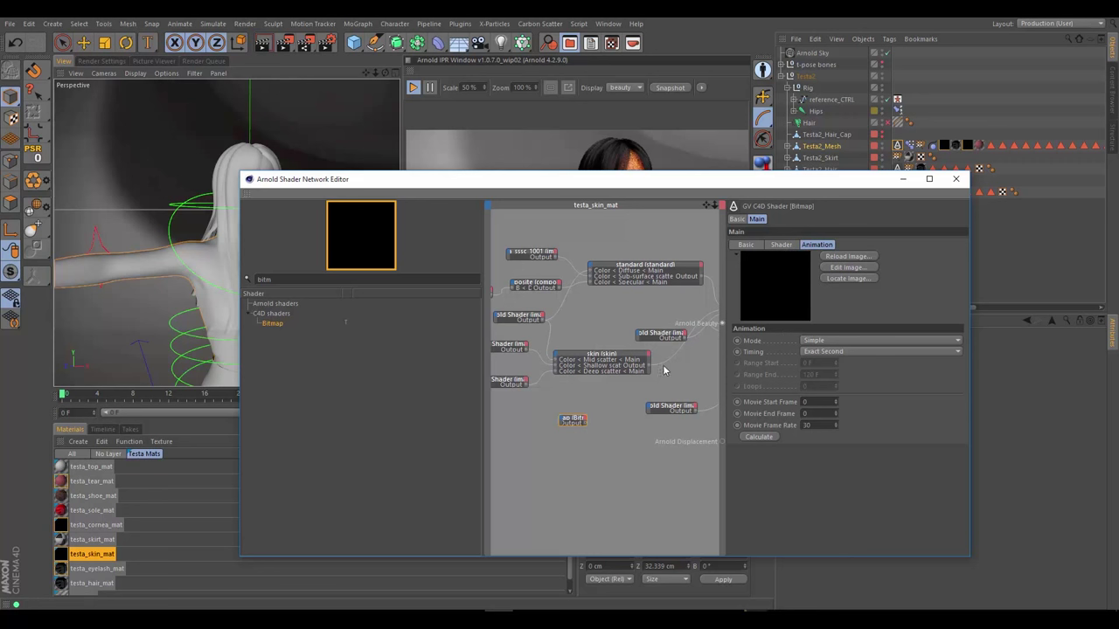
drag(737, 185, 783, 353)
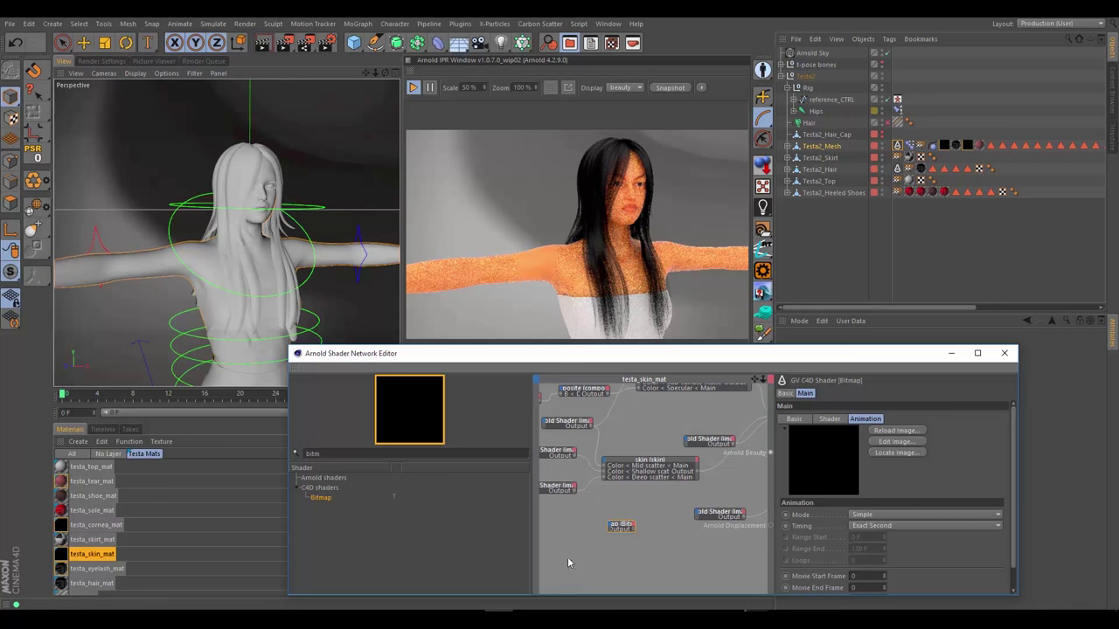
key(Delete)
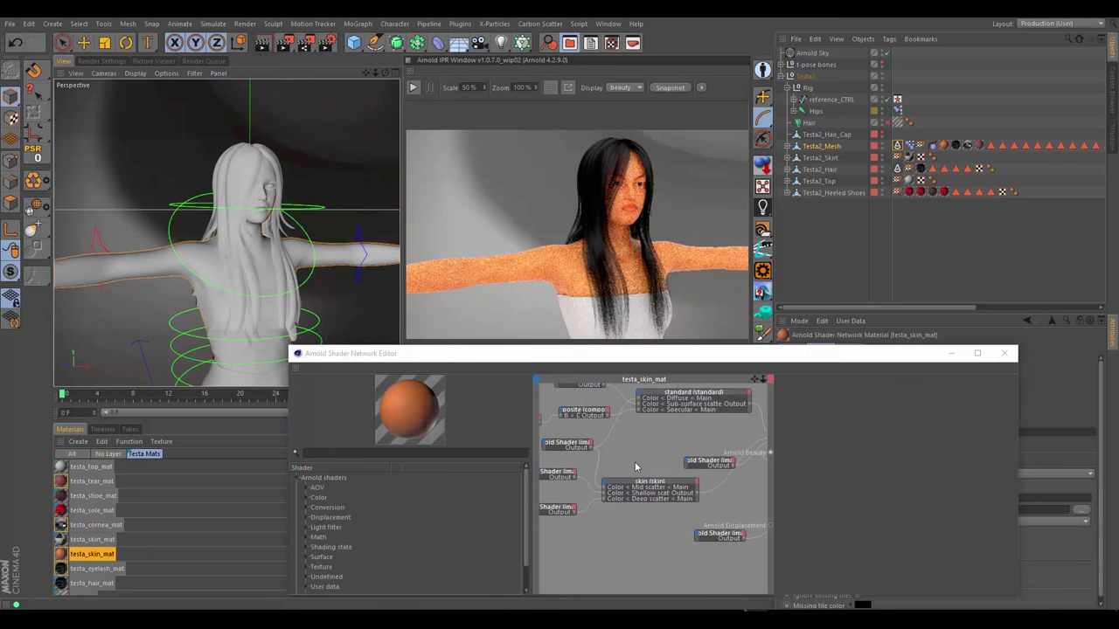
Examine the skin shader's scatter, Specular, Sheen and Opacity settings
middle_drag(635, 462, 687, 453)
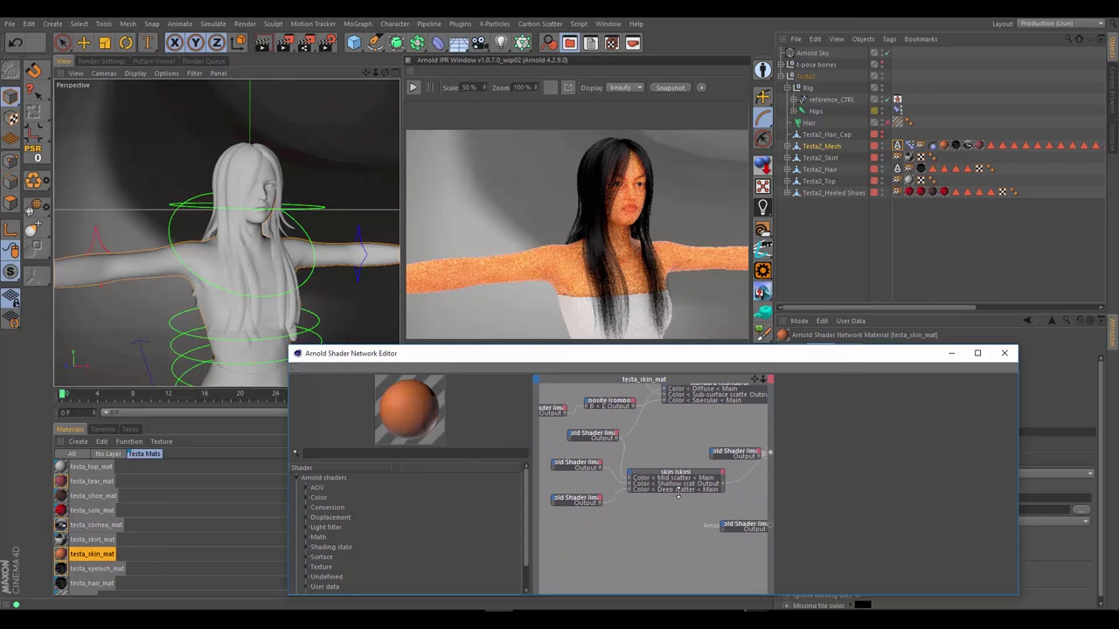
click(681, 483)
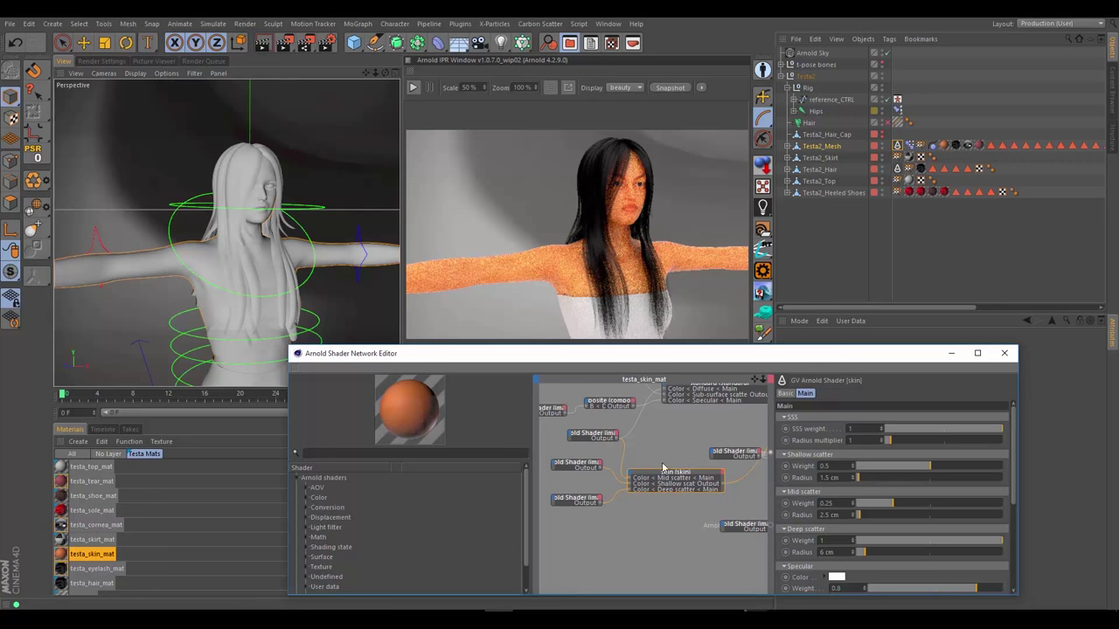
scroll(672, 459, up, 2)
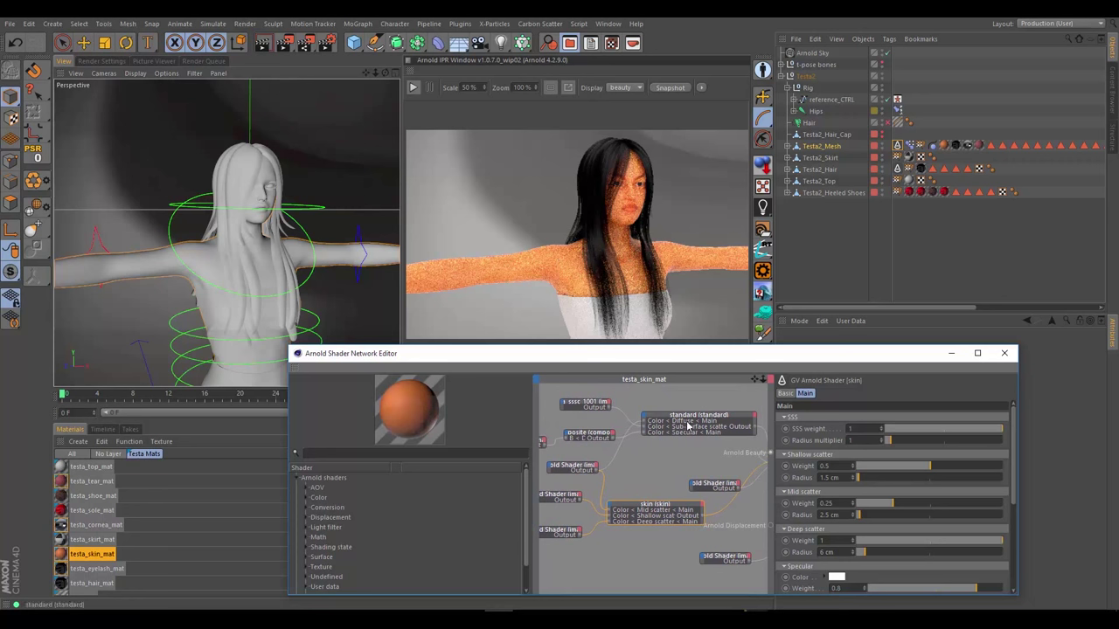
scroll(669, 489, down, 2)
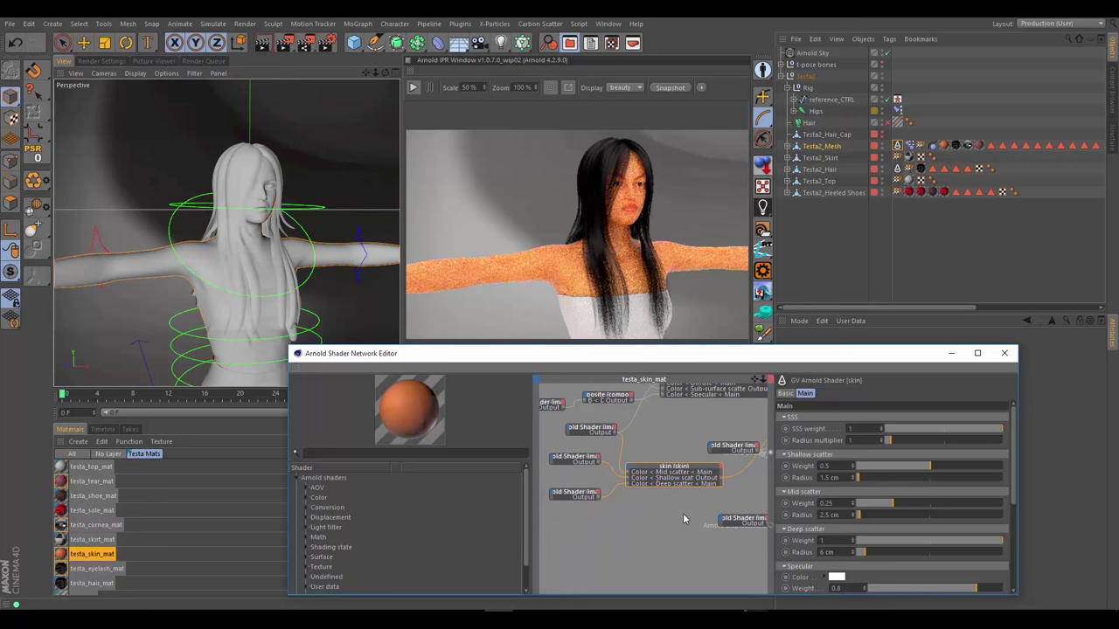
scroll(797, 488, down, 4)
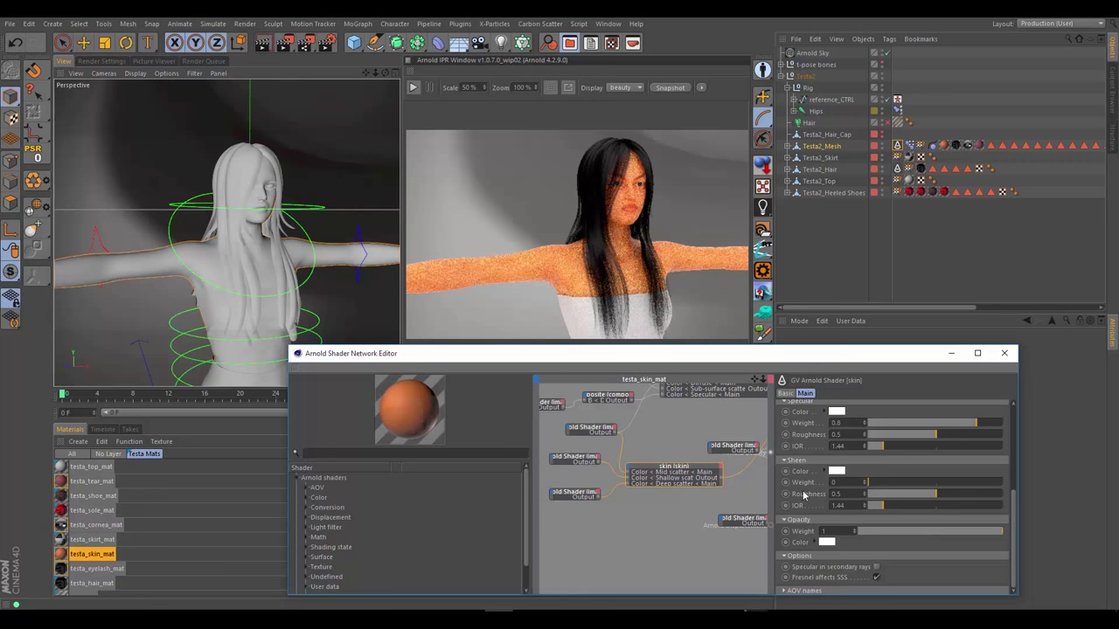
scroll(805, 472, up, 2)
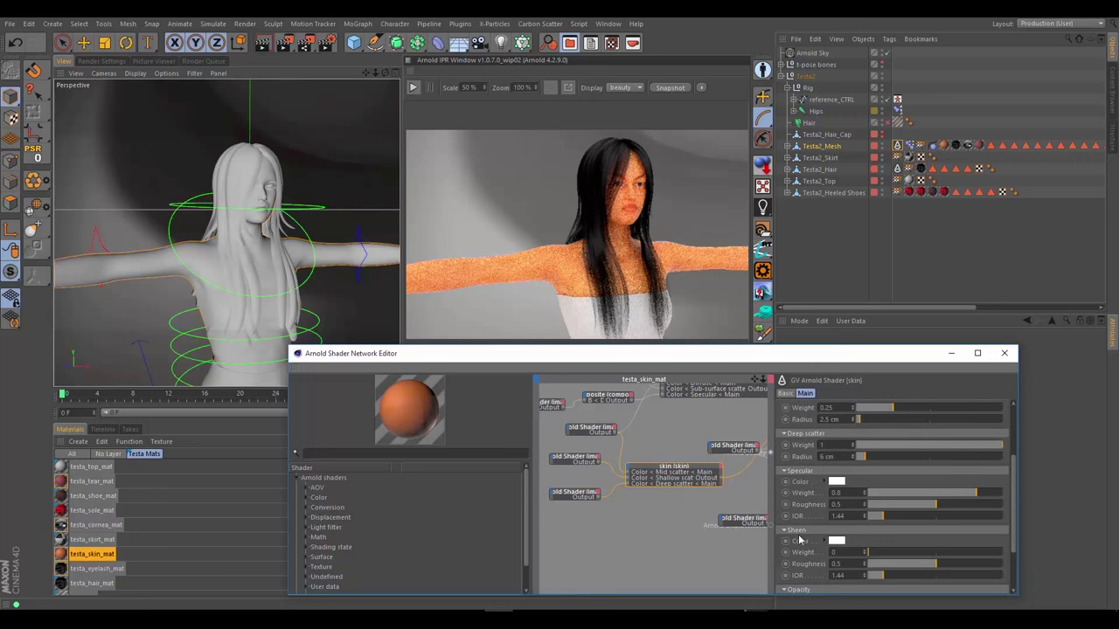
scroll(802, 539, down, 2)
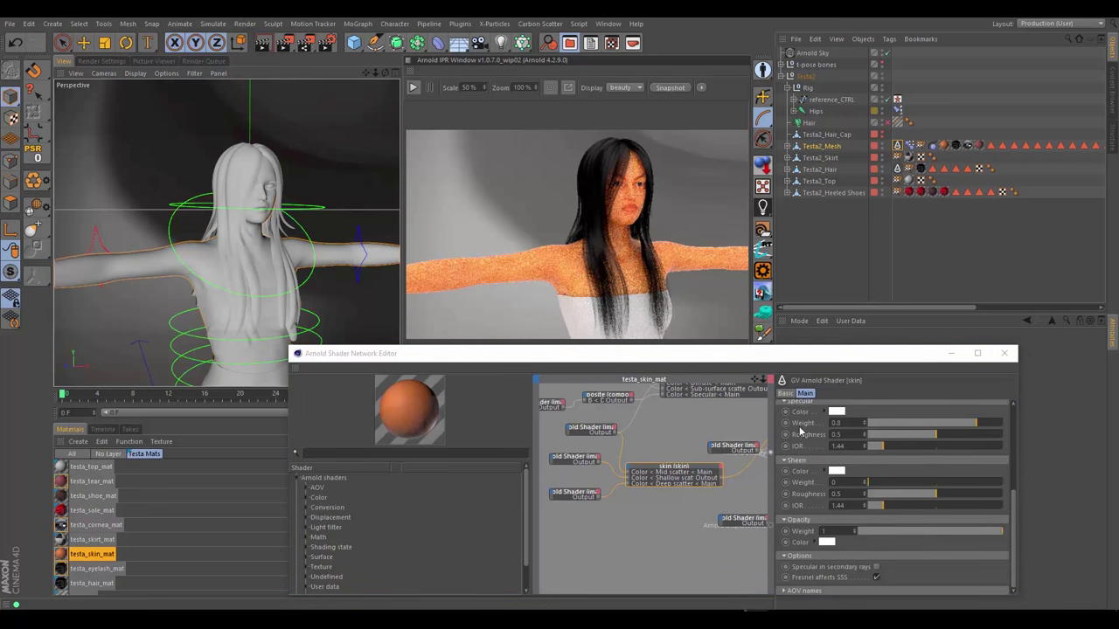
scroll(806, 437, up, 3)
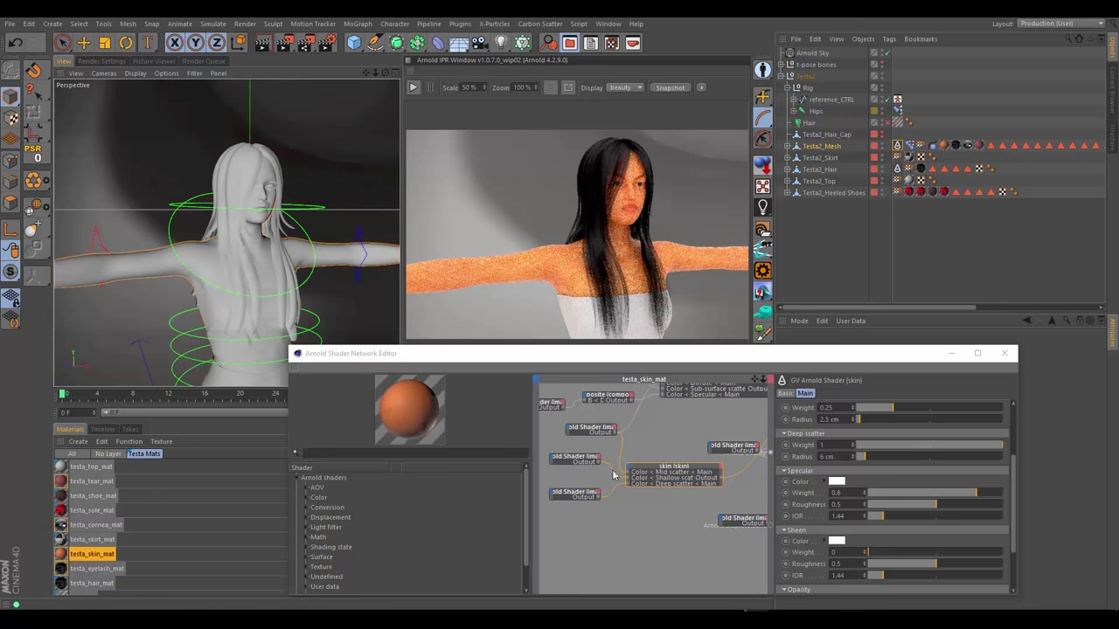
Connect the composite node's output to the skin shader's Specular Roughness and start the IPR render
middle_drag(614, 475, 644, 524)
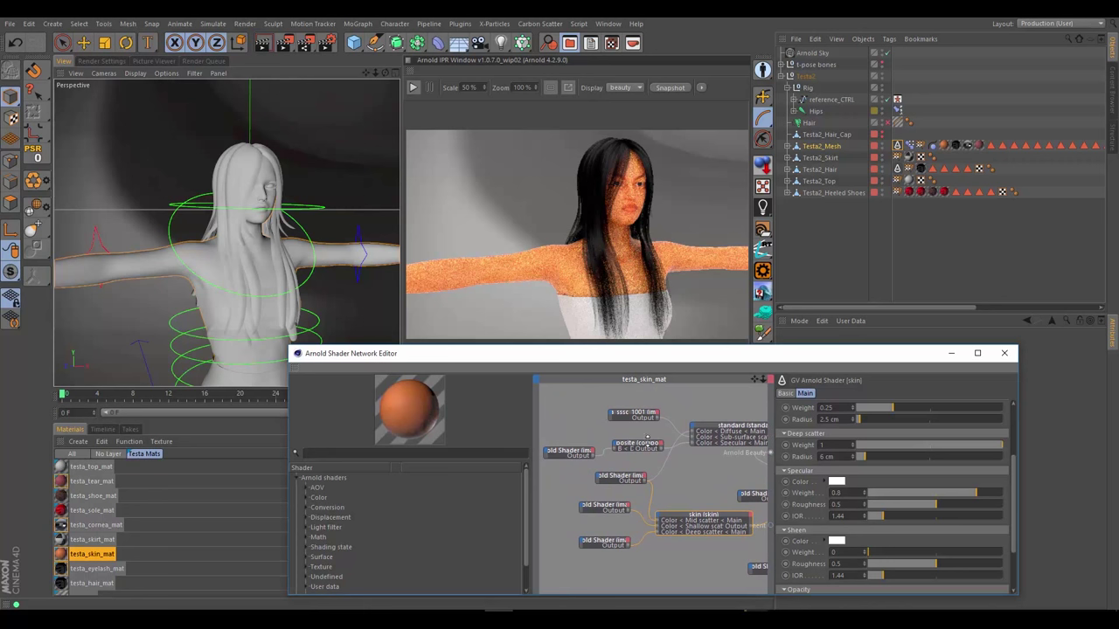
click(651, 444)
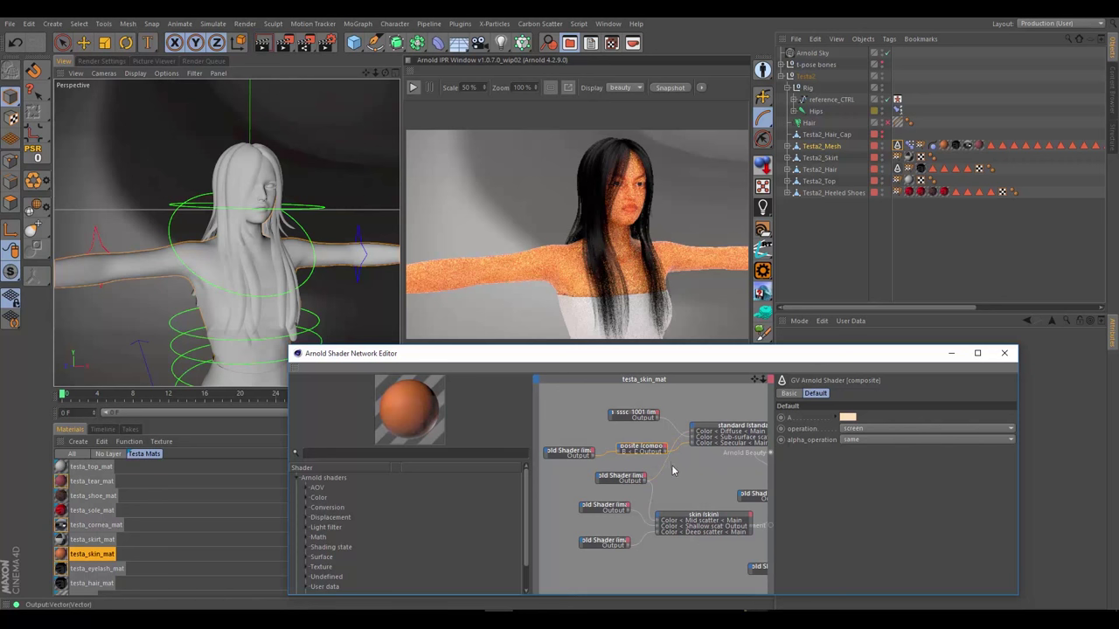
click(675, 522)
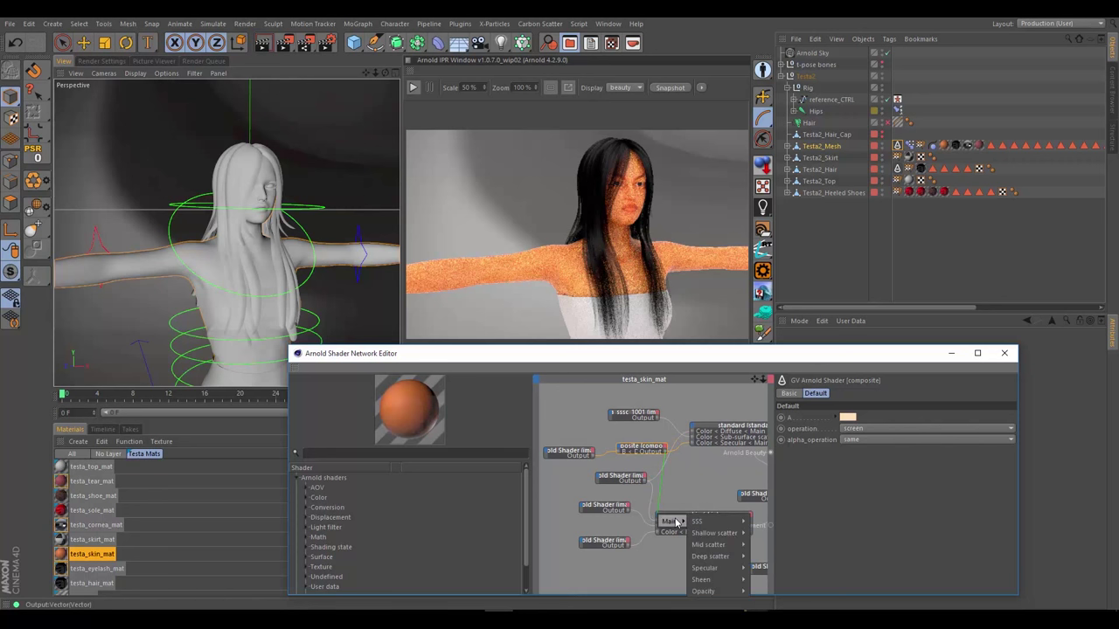
mouse_move(715, 568)
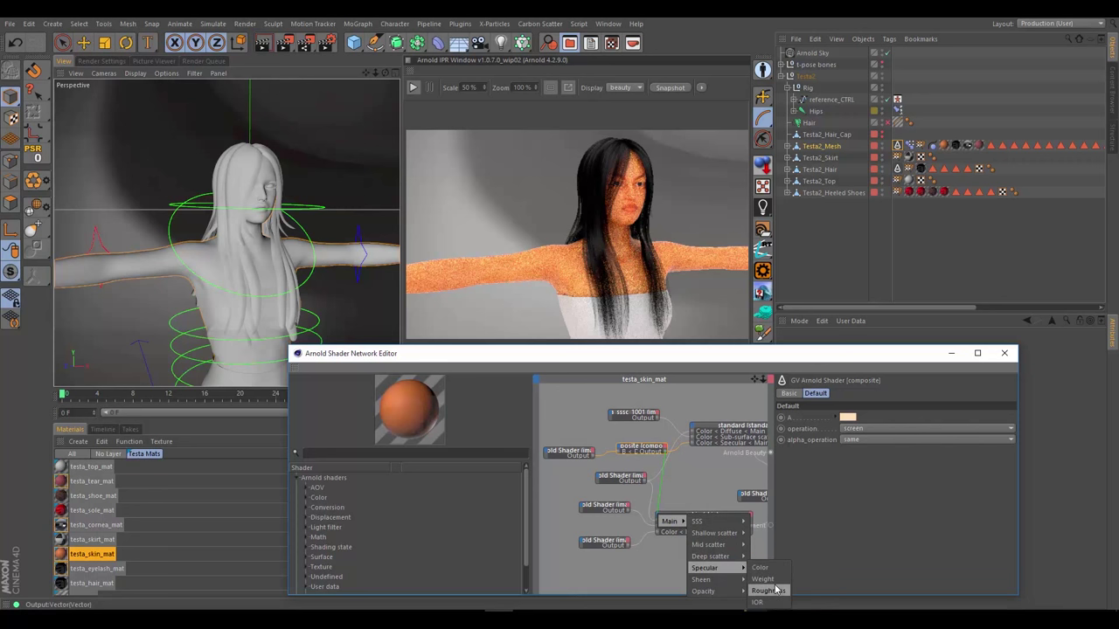
click(775, 590)
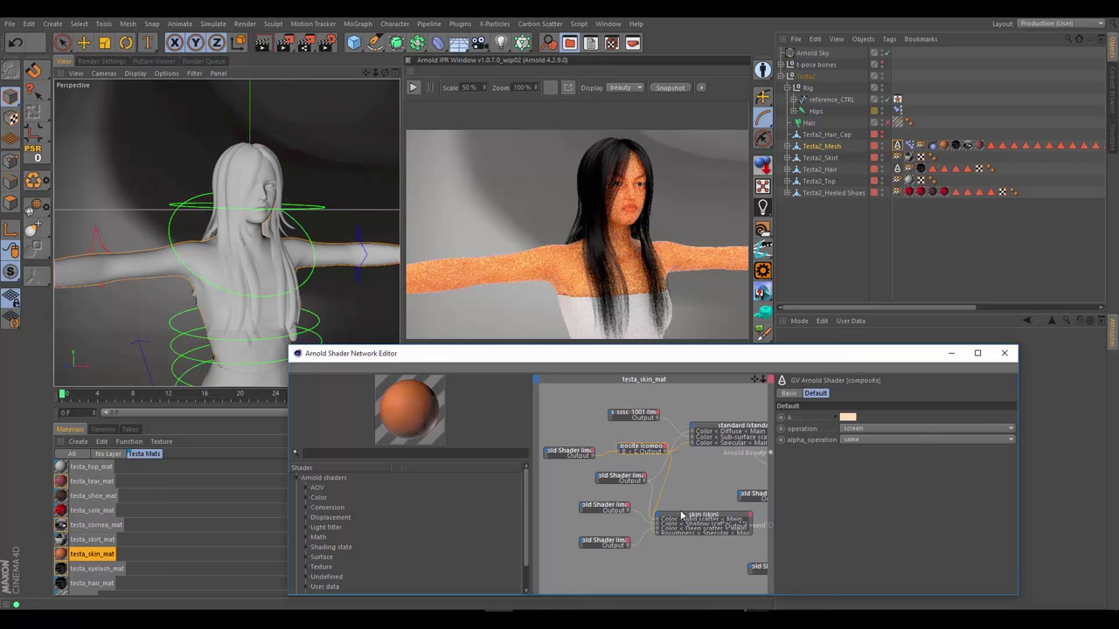
click(675, 518)
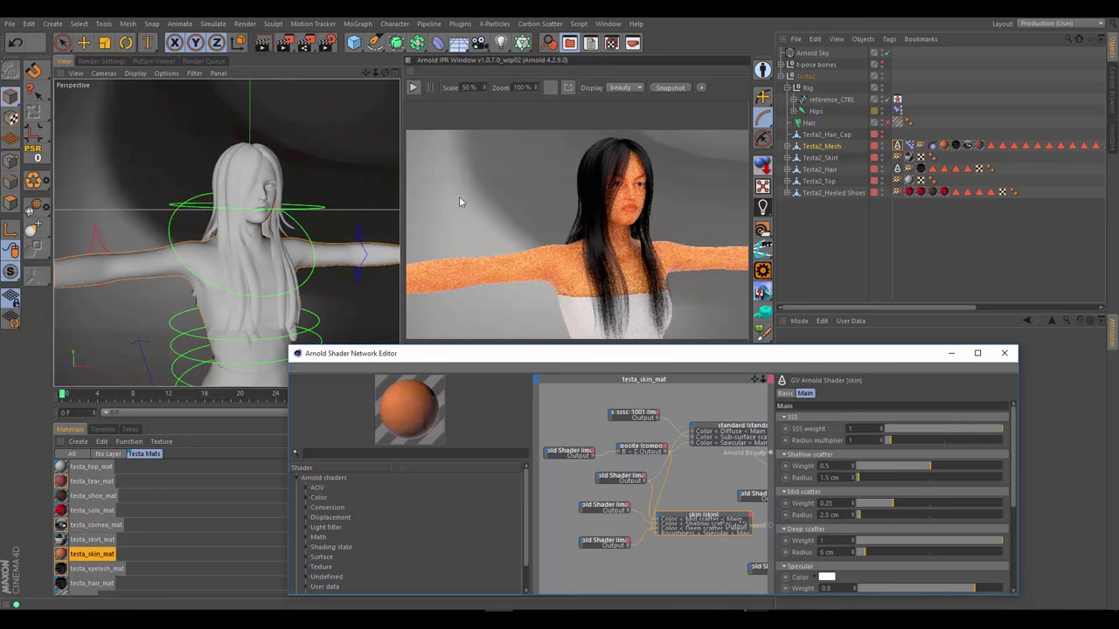
click(412, 86)
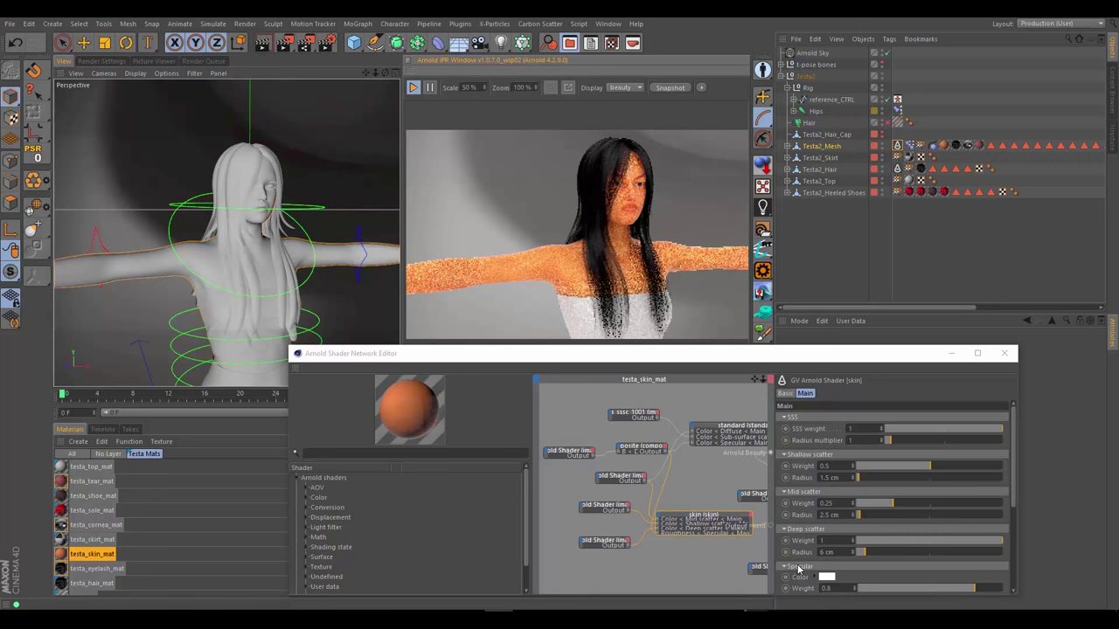
Check the skin shader's Specular section with Roughness connected, along with its Sheen, Opacity and Options settings
scroll(793, 549, down, 3)
scroll(794, 549, down, 3)
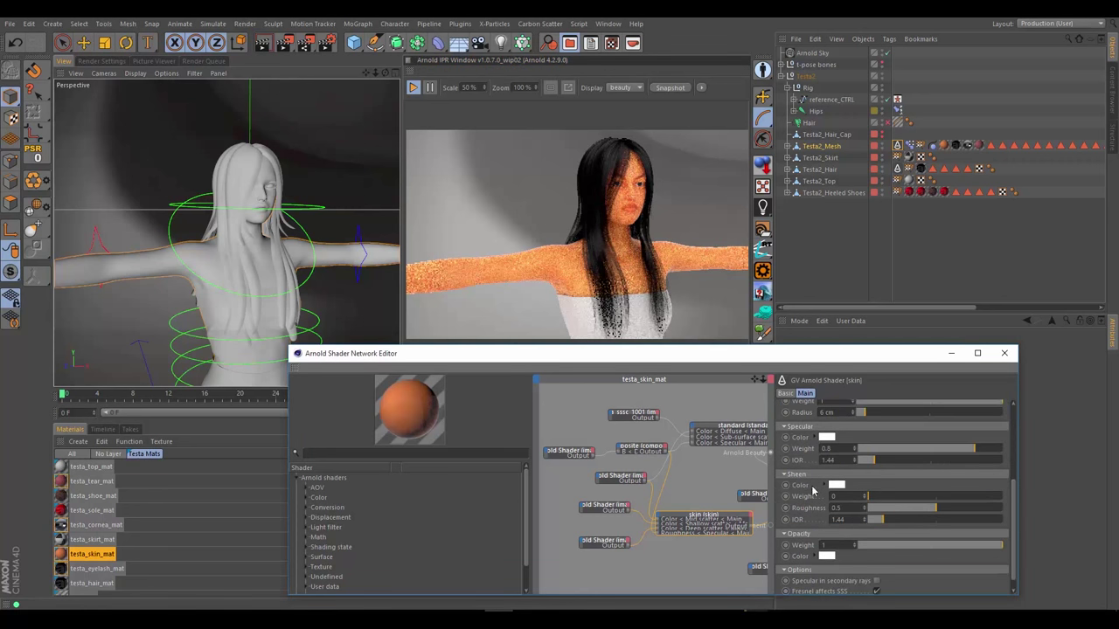
scroll(804, 499, up, 3)
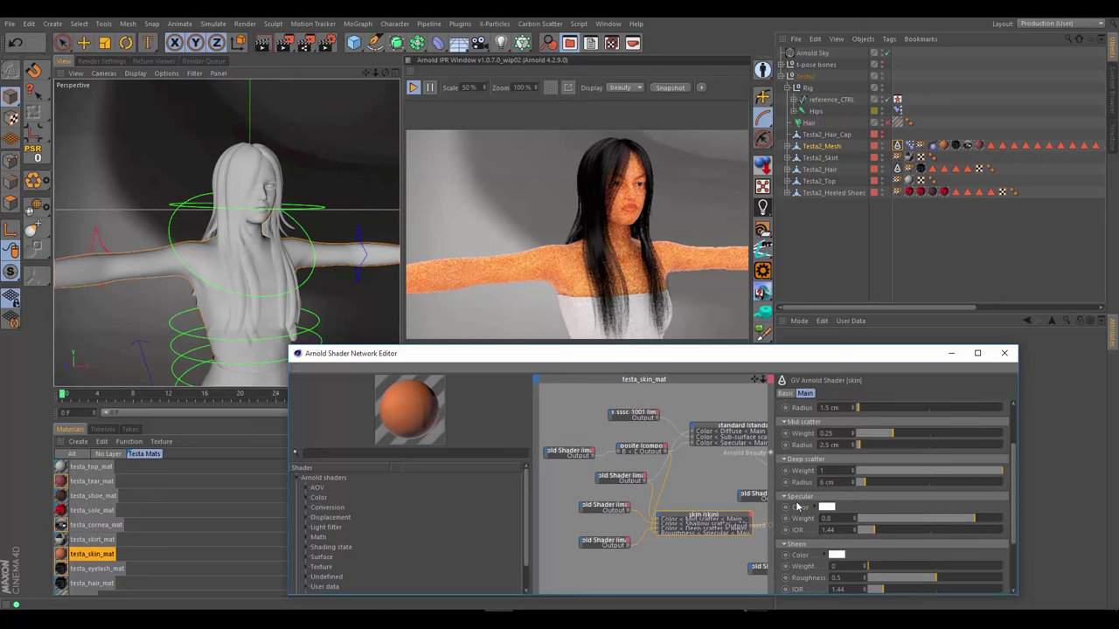
scroll(798, 517, down, 3)
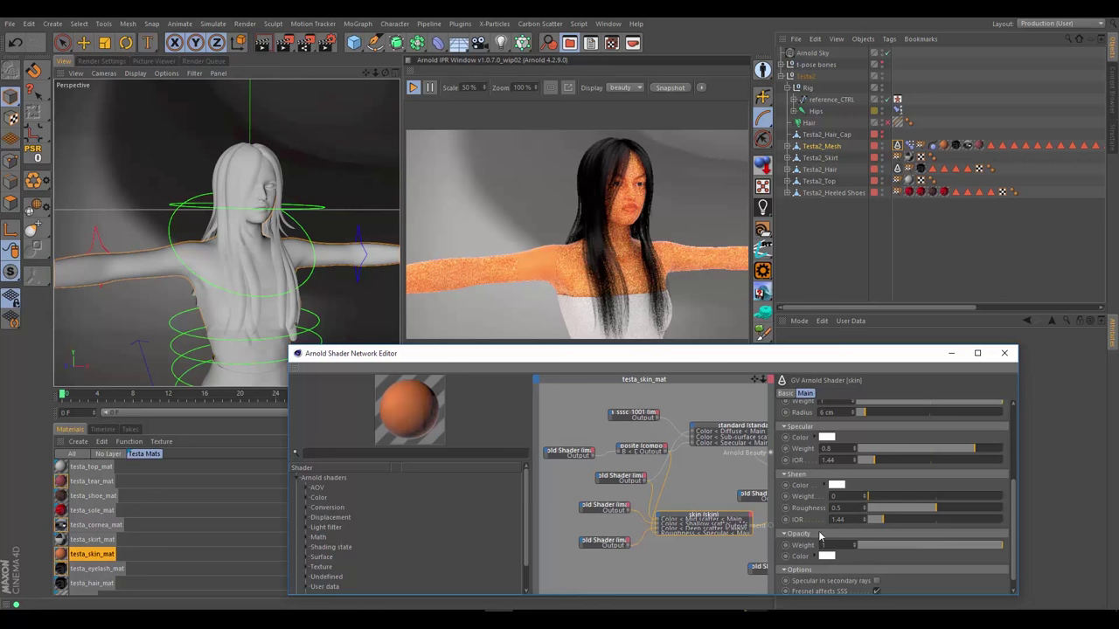
scroll(795, 518, down, 1)
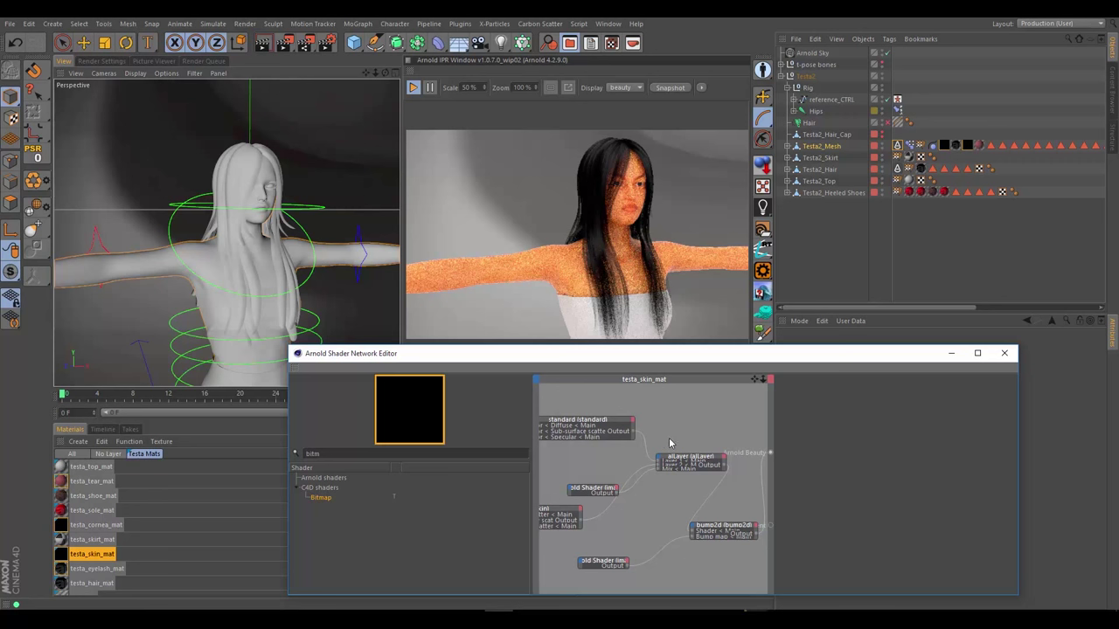
click(765, 208)
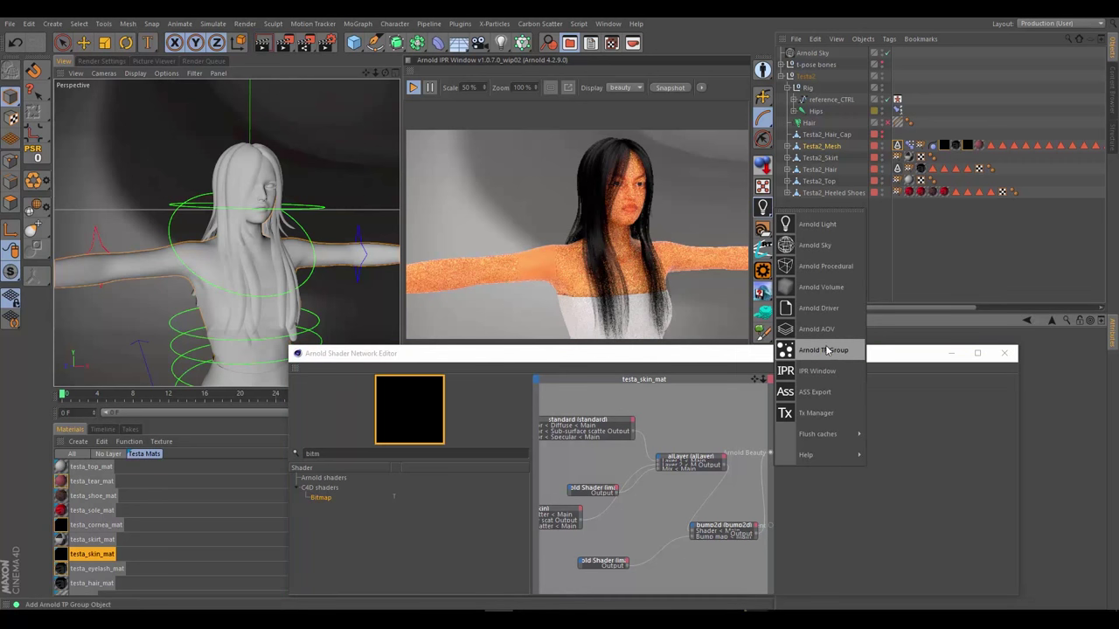
click(931, 253)
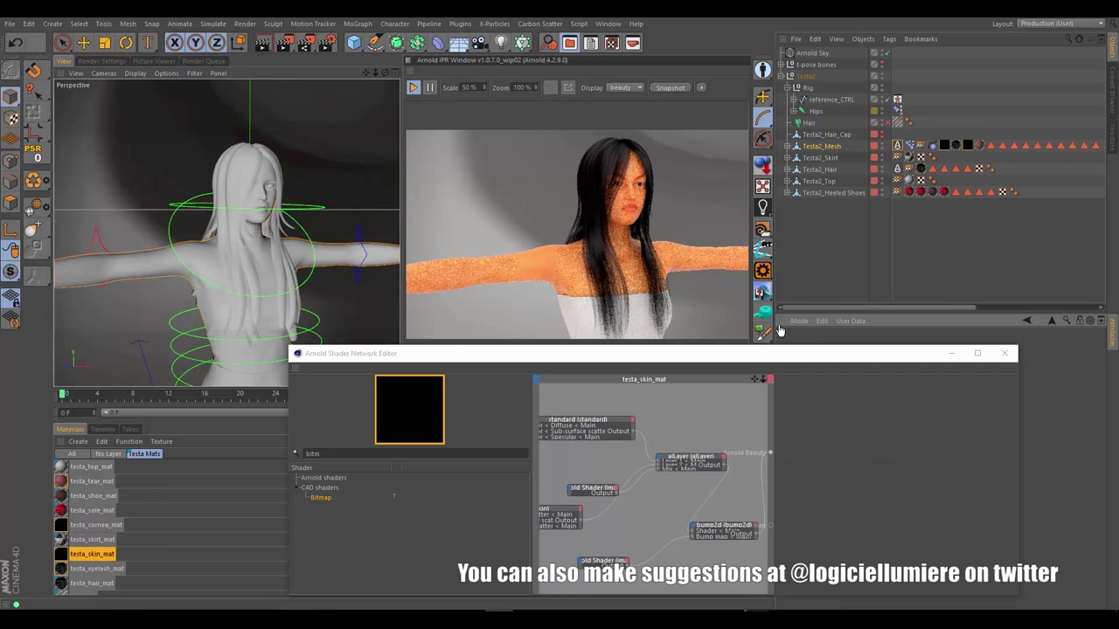